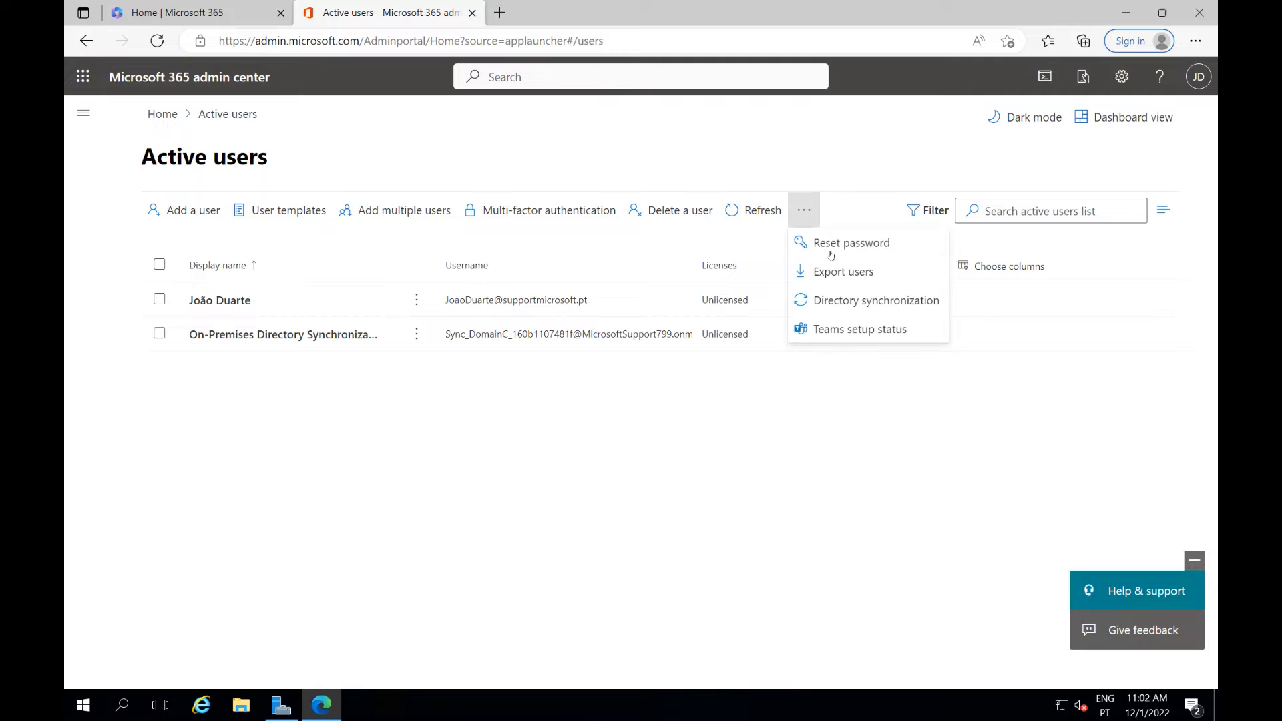
Open the Directory synchronization guide from Active users and download Azure AD Connect
left_click(845, 306)
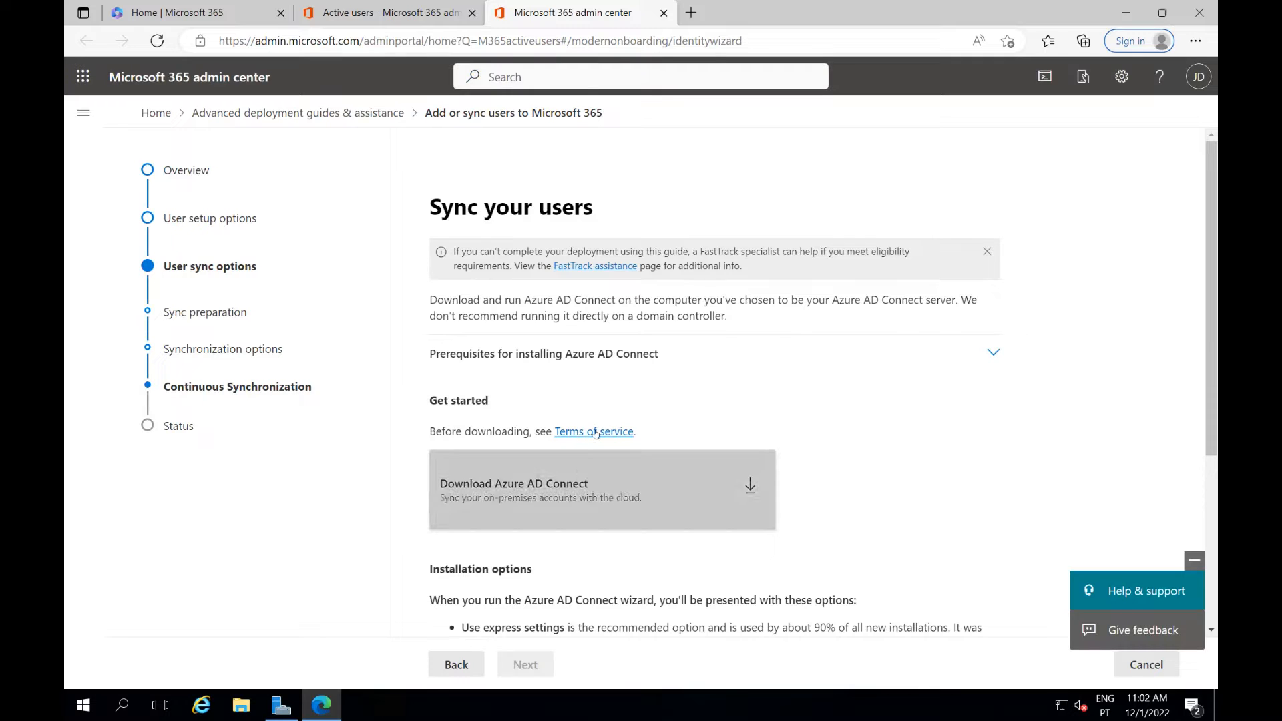
left_click(586, 469)
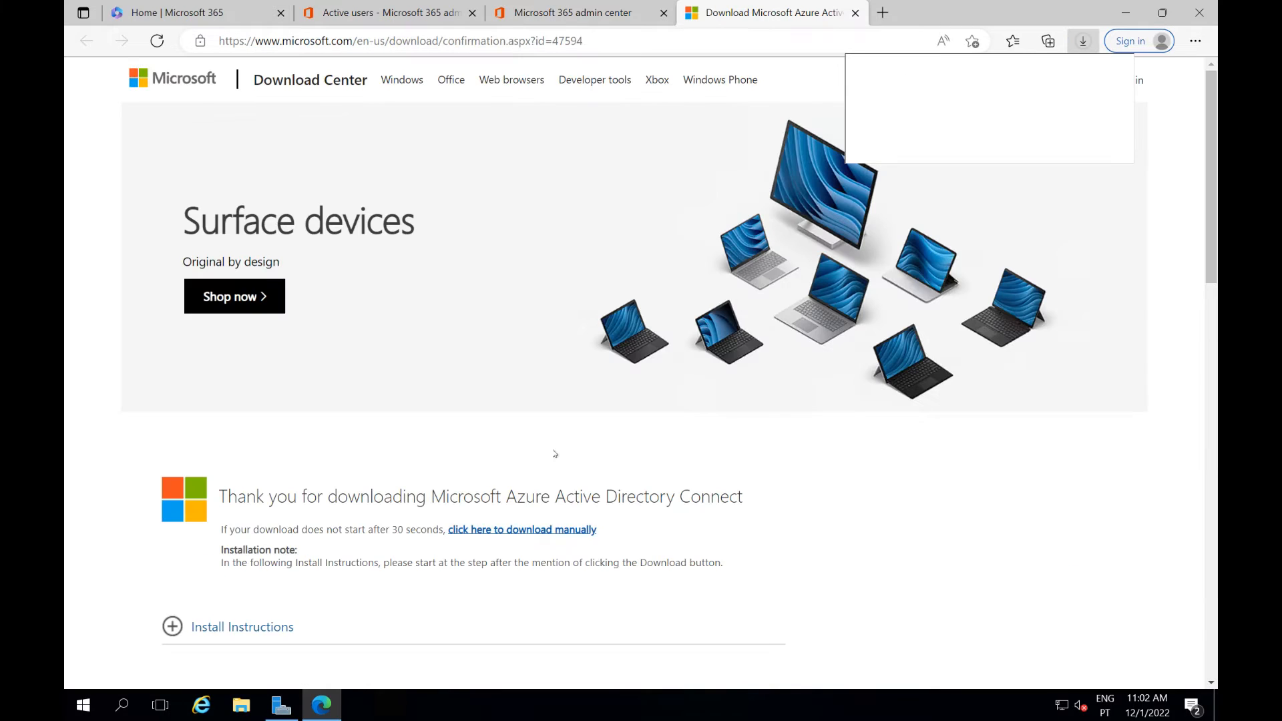
Download the Azure AD Connect .msi manually and run it, cancelling the duplicate security warning
left_click(512, 593)
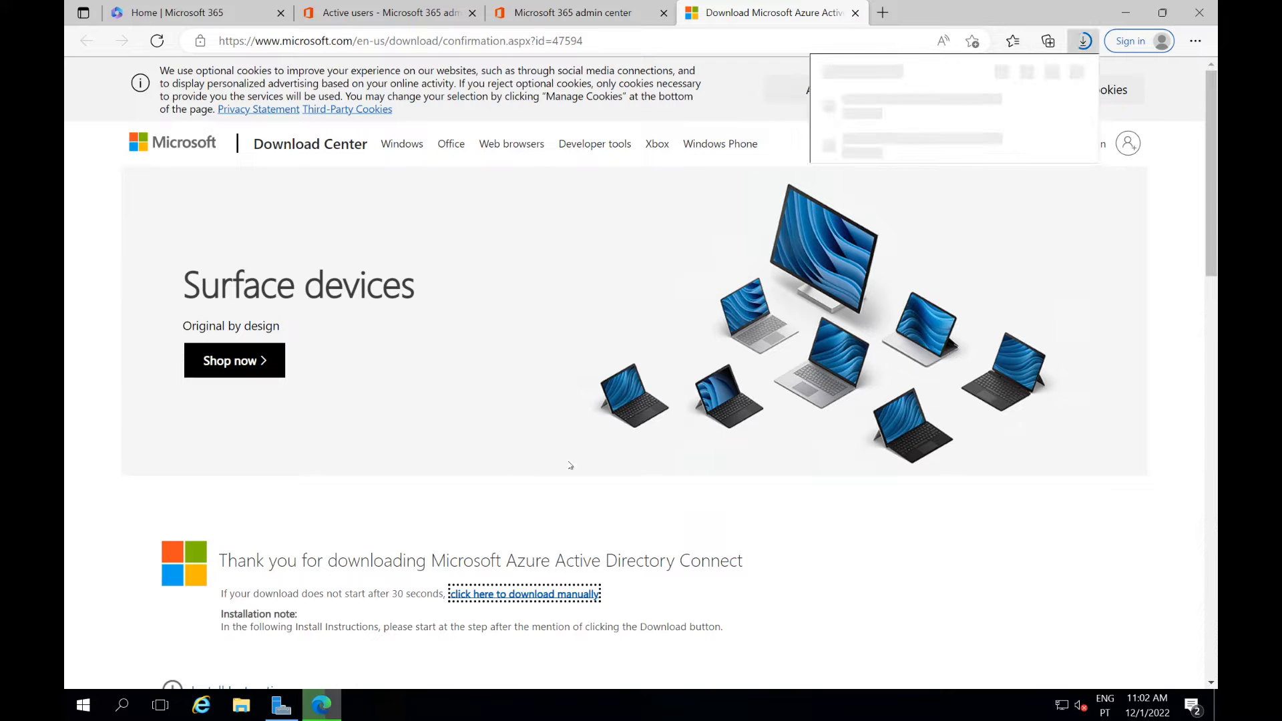
left_click(884, 112)
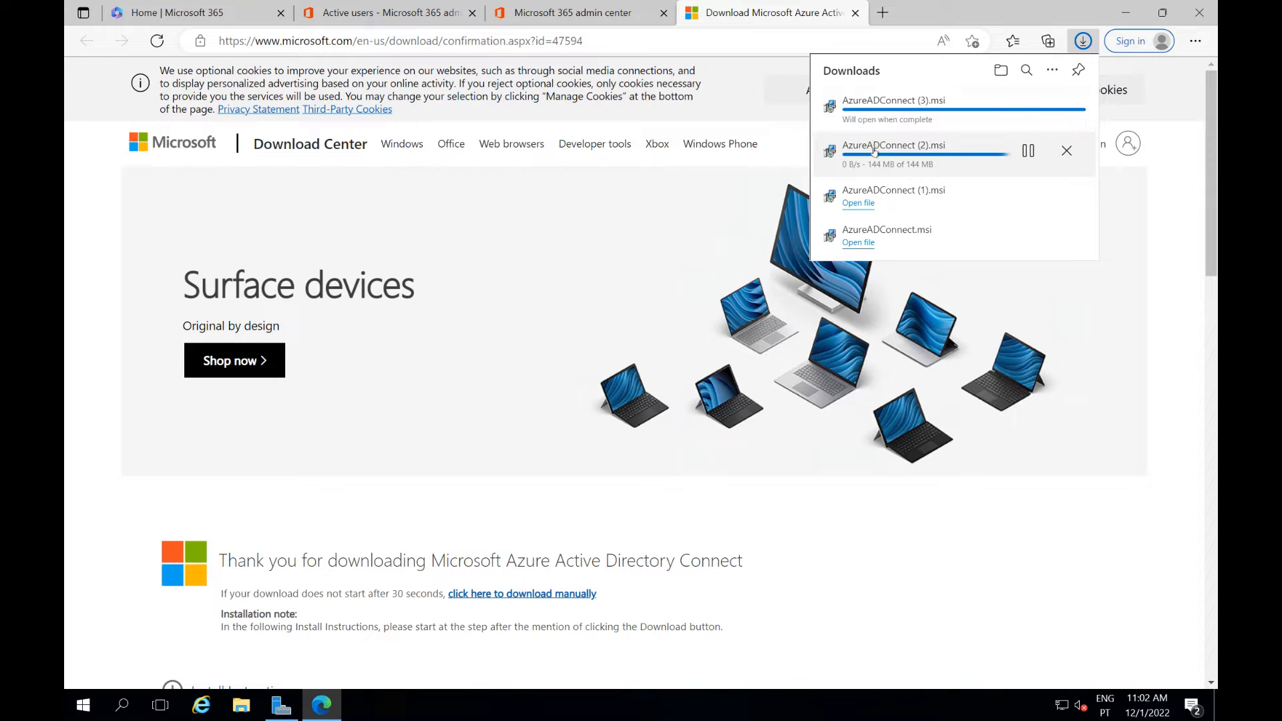
left_click(868, 158)
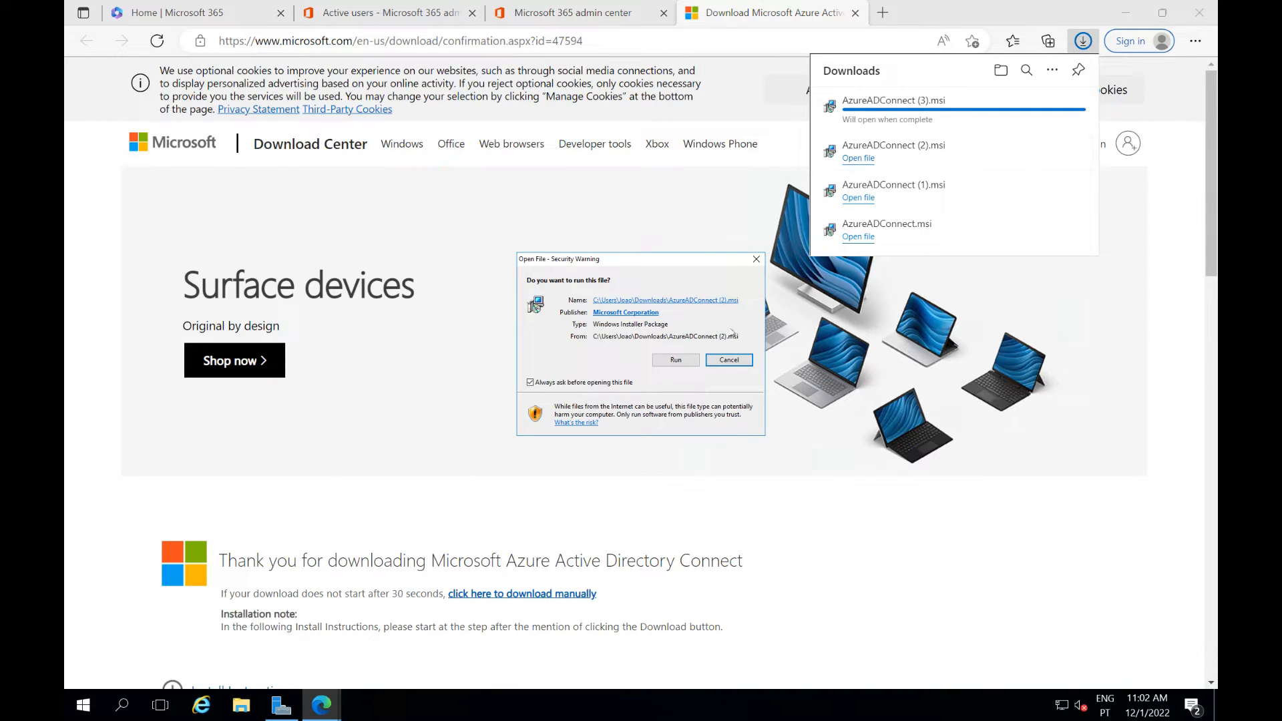
left_click(676, 360)
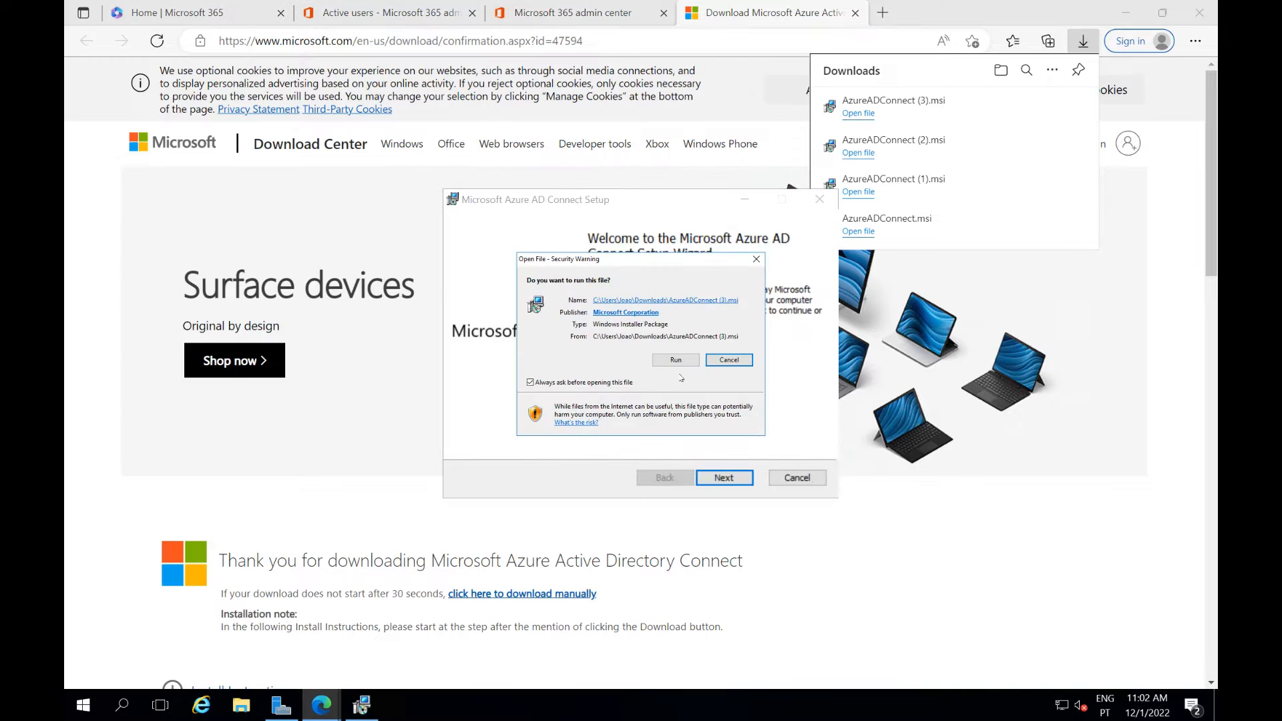
left_click(738, 360)
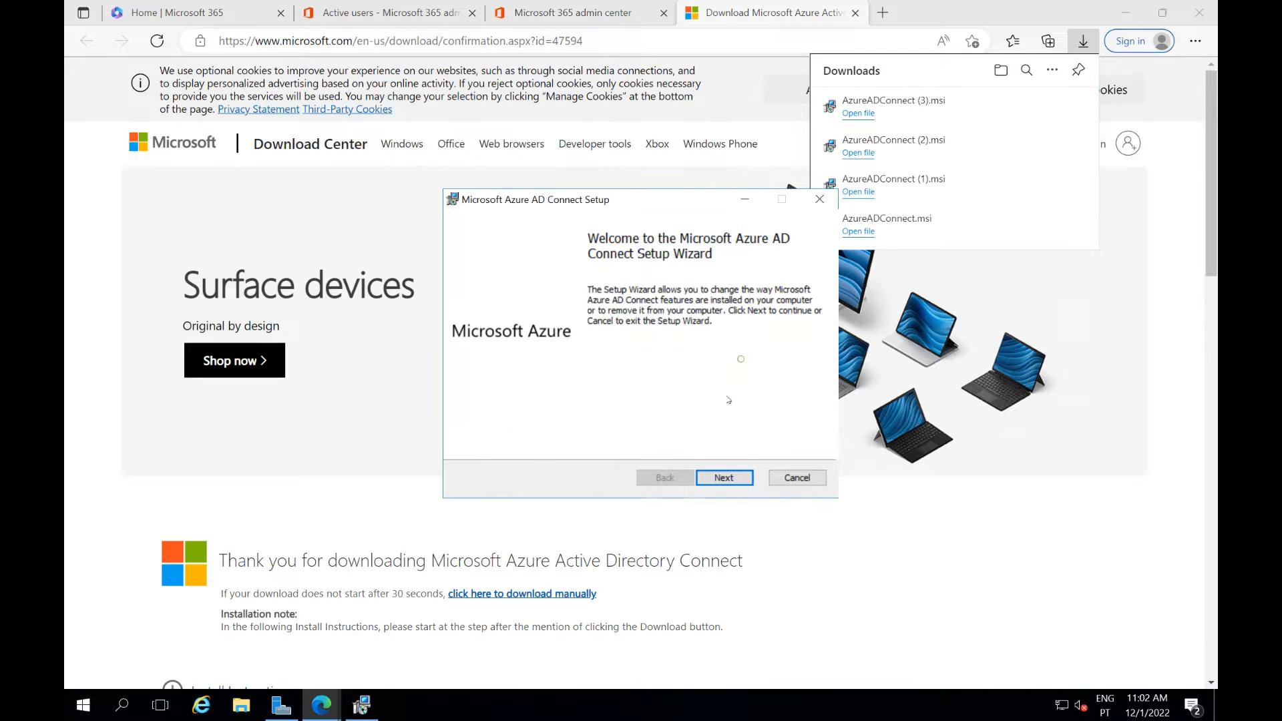
Repair the existing Azure AD Connect installation, then minimize Edge to show the desktop
left_click(733, 475)
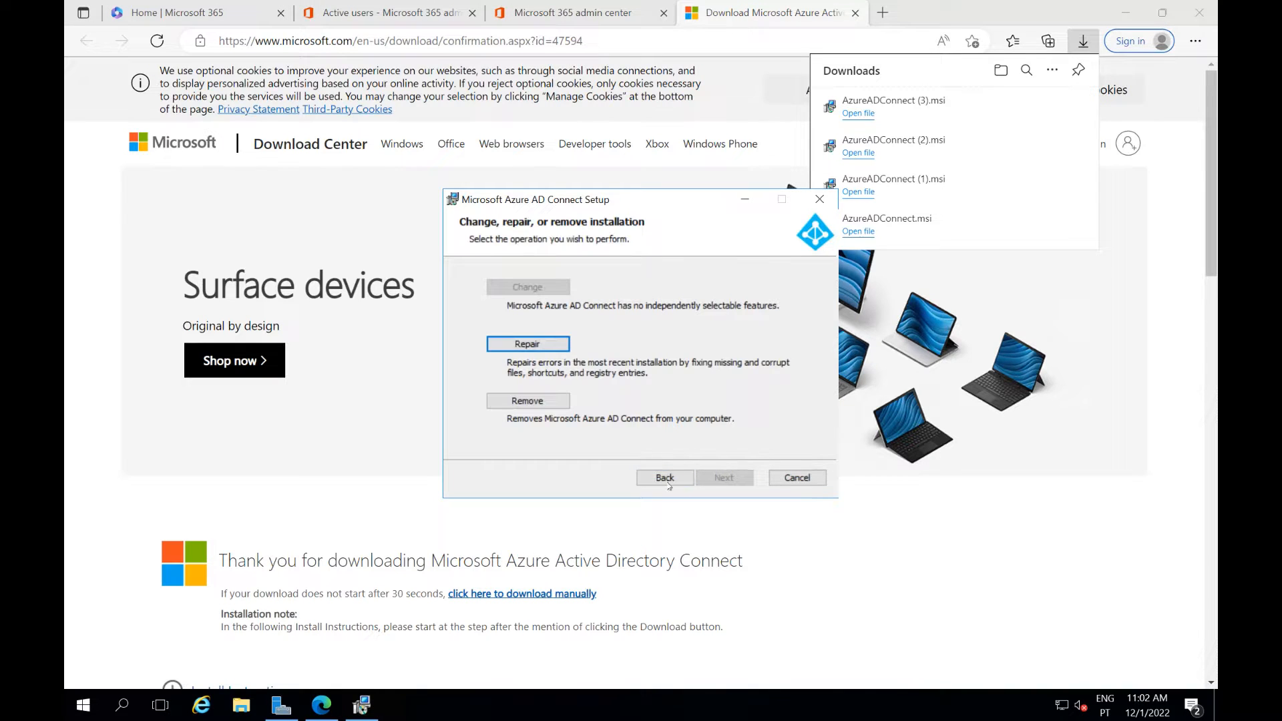
left_click(531, 344)
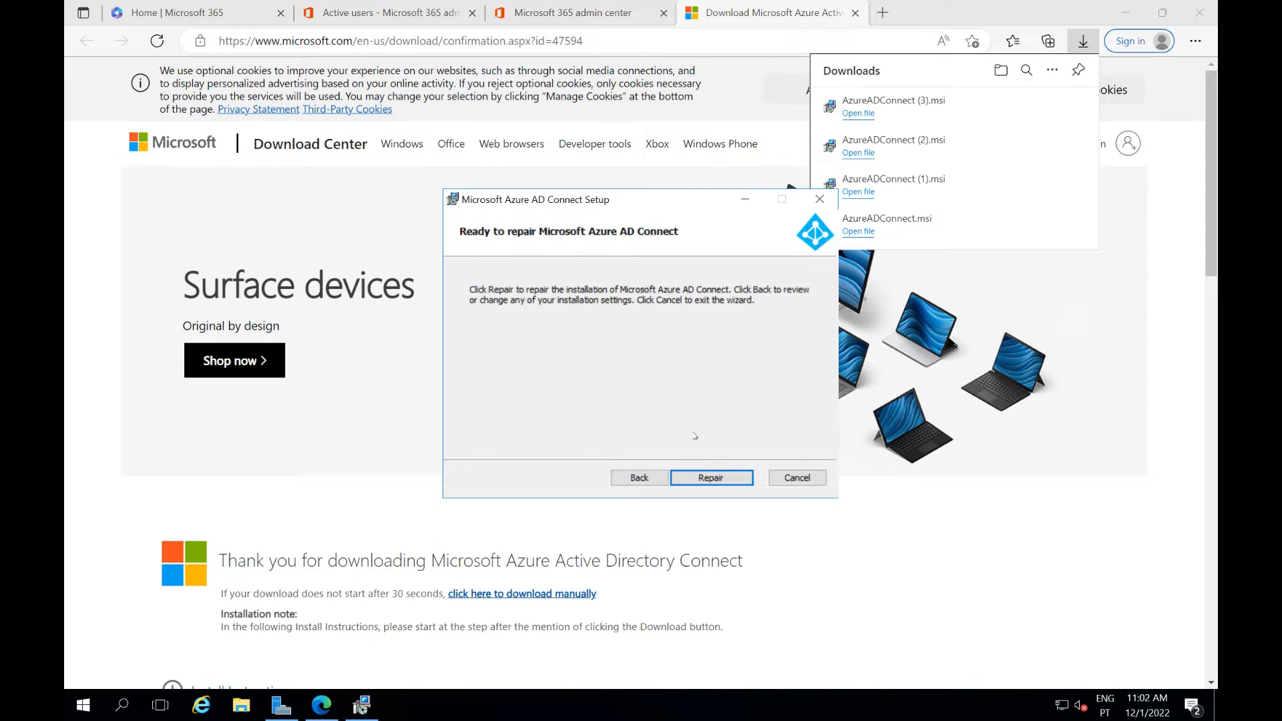
left_click(708, 478)
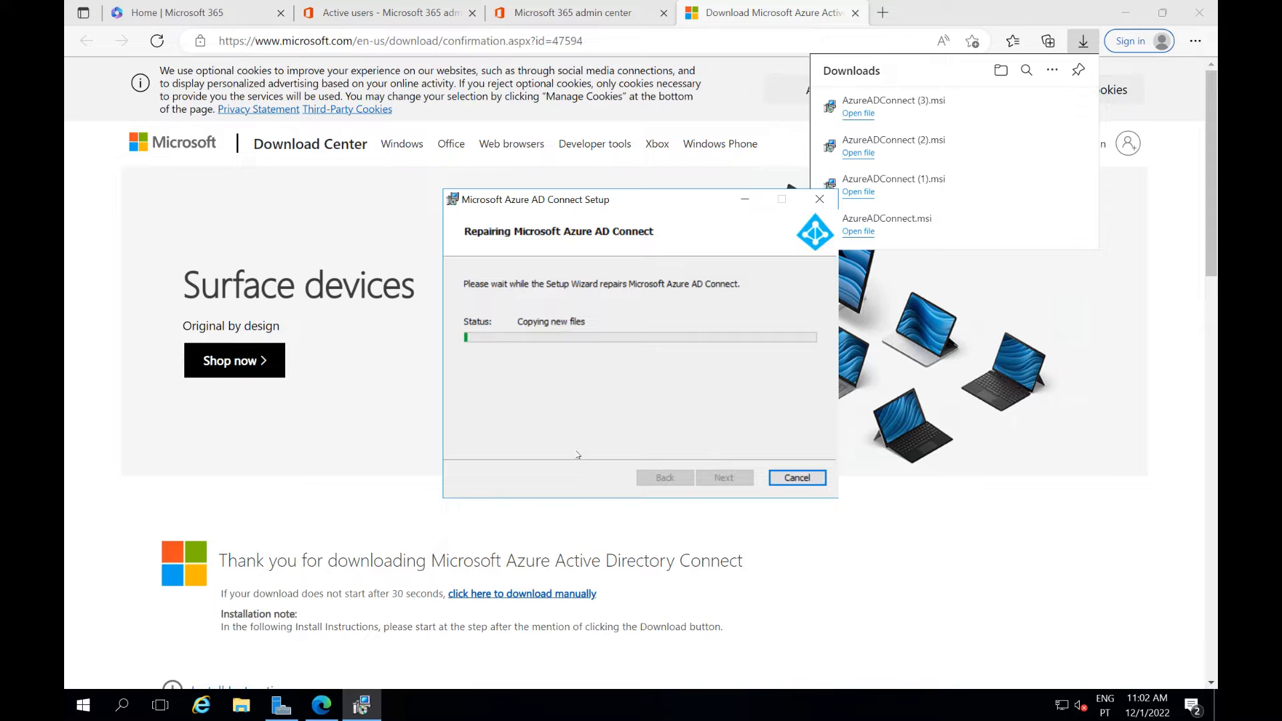
left_click(1126, 13)
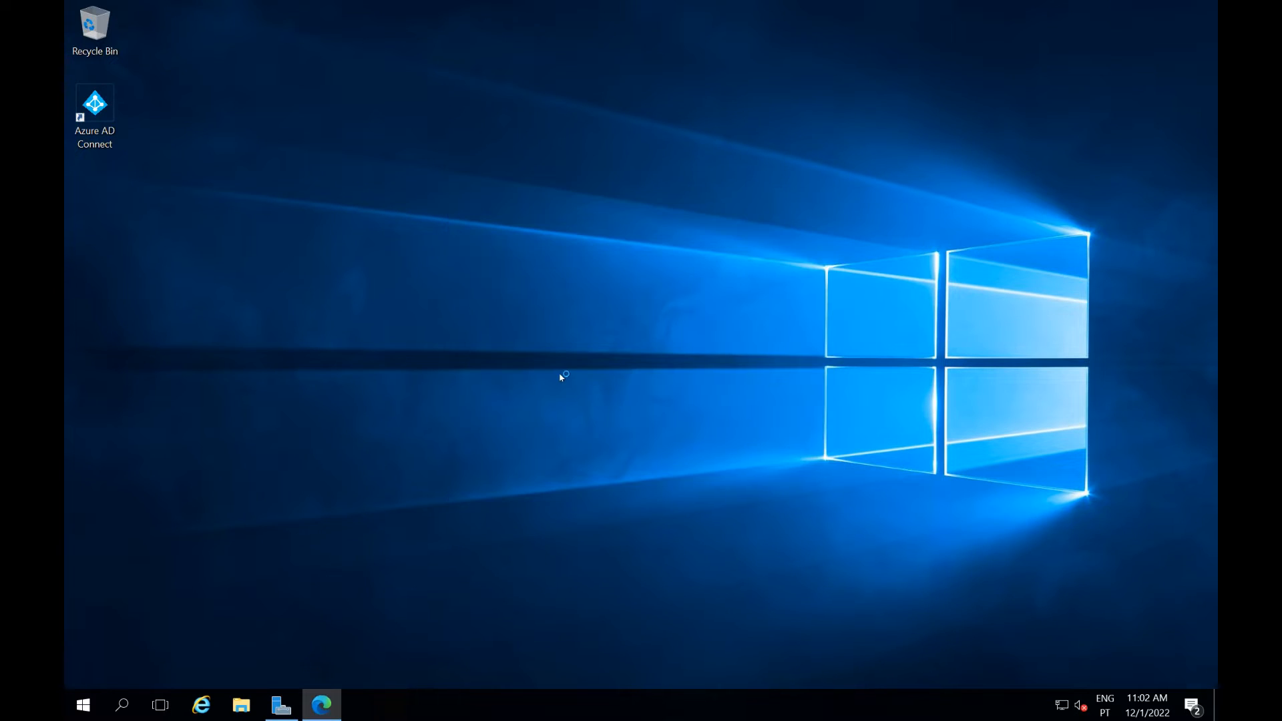
Launch Azure AD Connect from the desktop icon and choose Use express settings
double_click(102, 112)
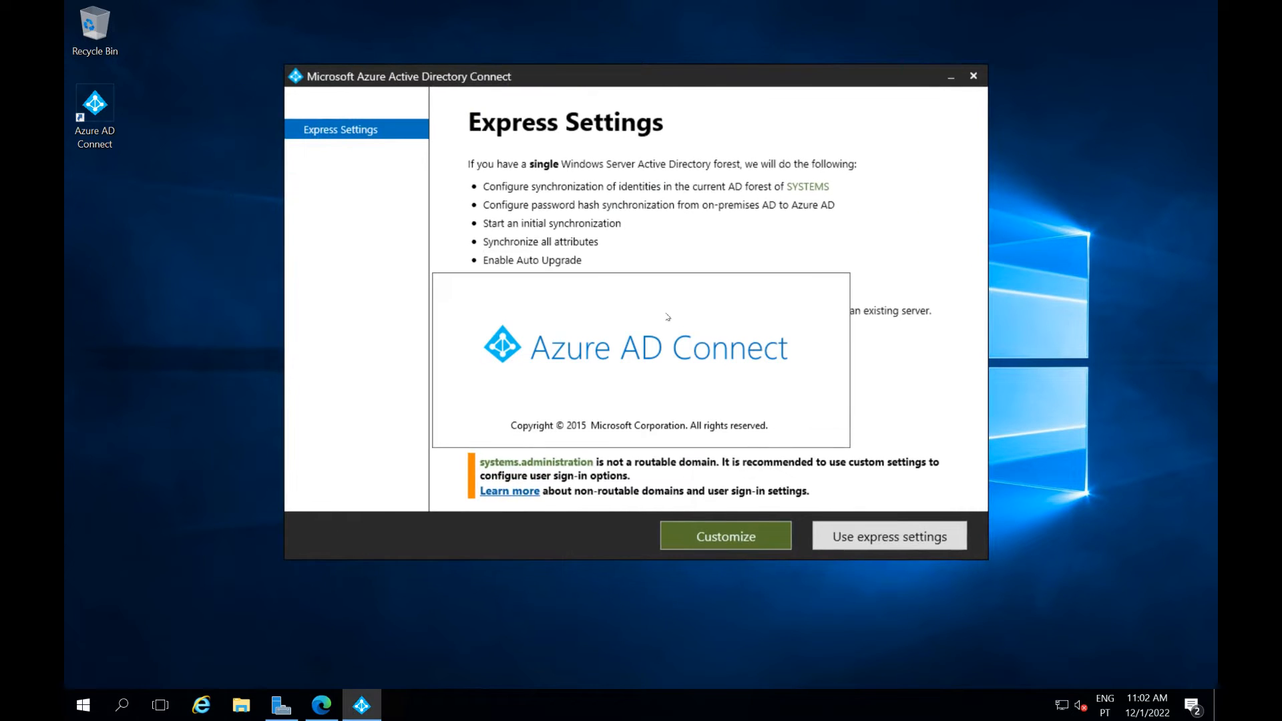
left_click(865, 533)
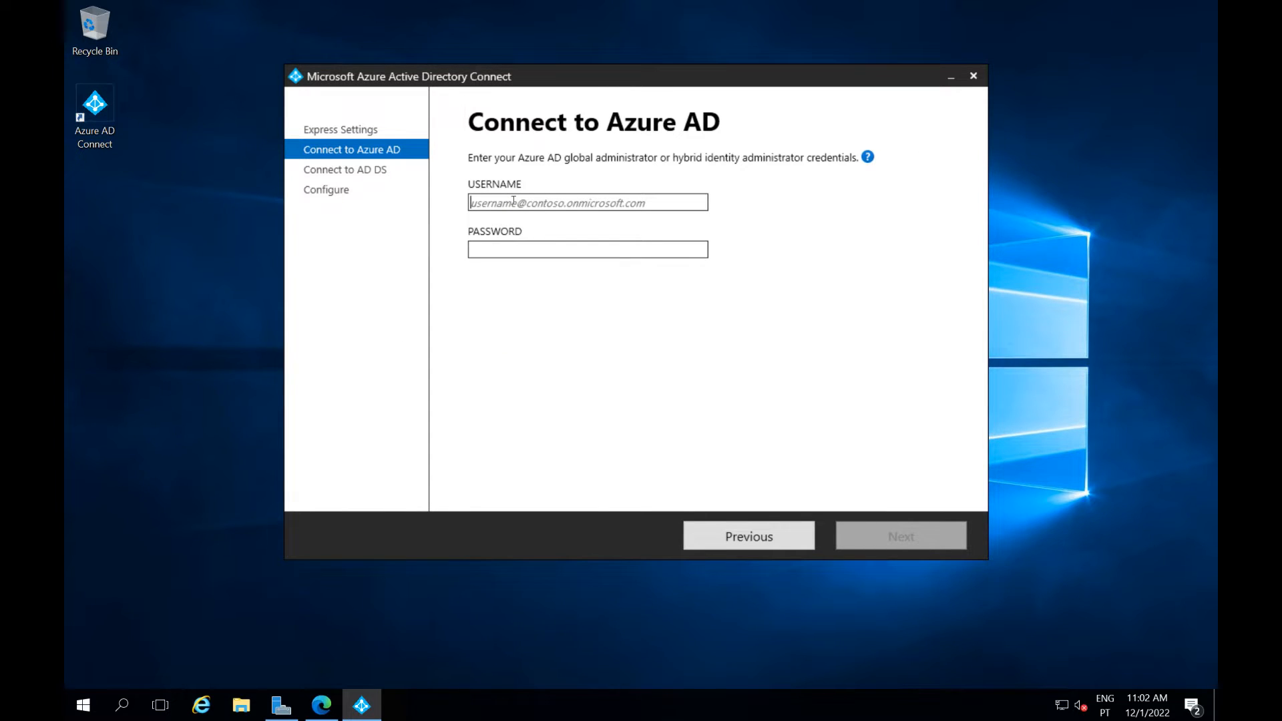
left_click(317, 708)
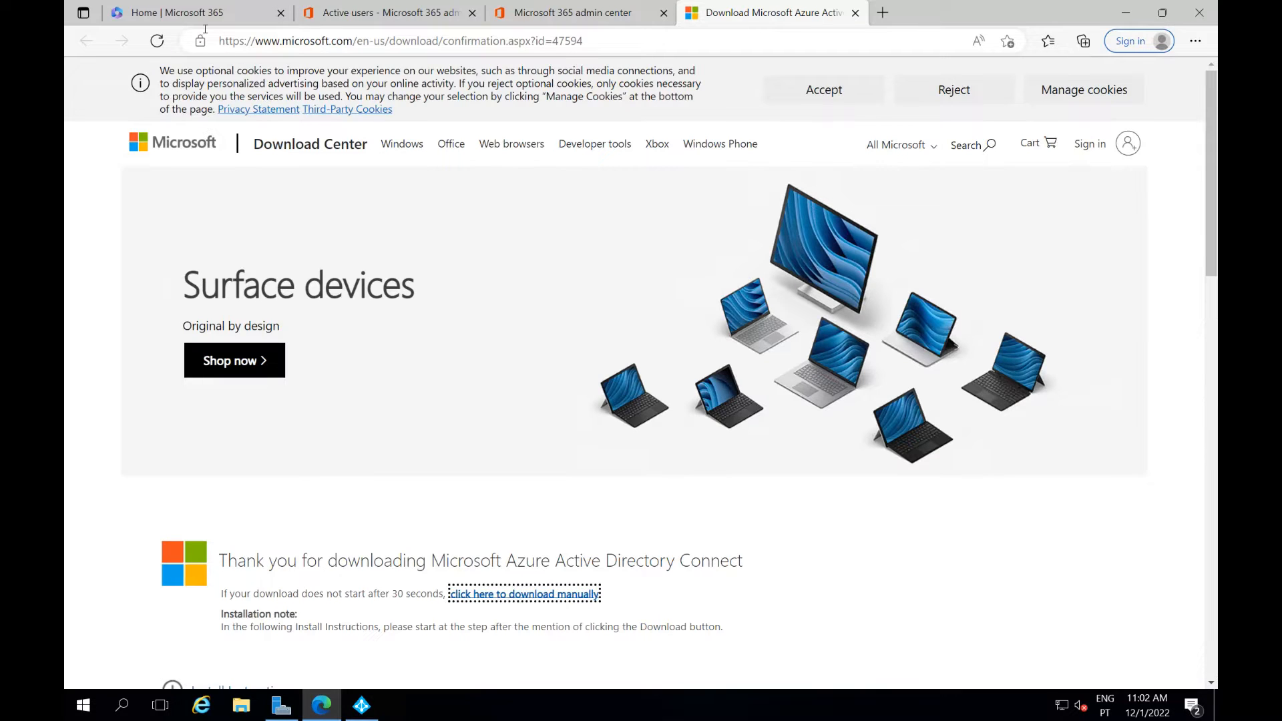
Copy the administrator's username from their Active users account details, then minimize Edge
left_click(346, 10)
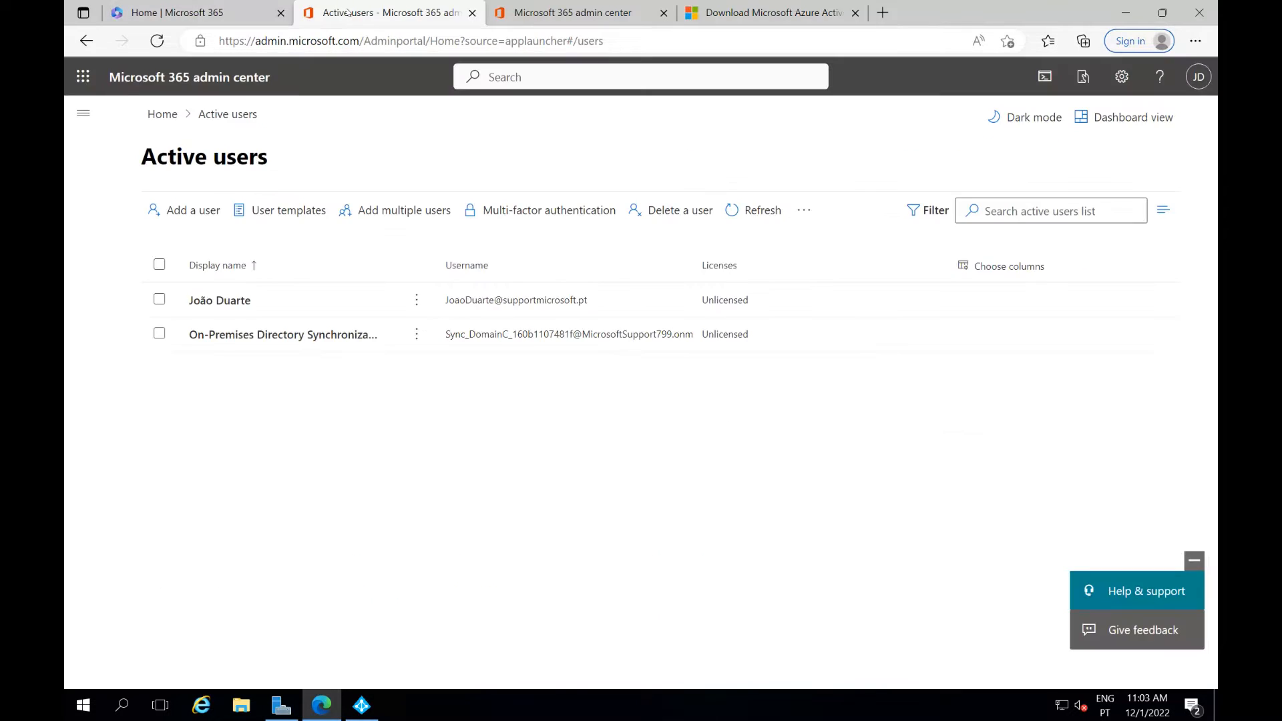
left_click(281, 302)
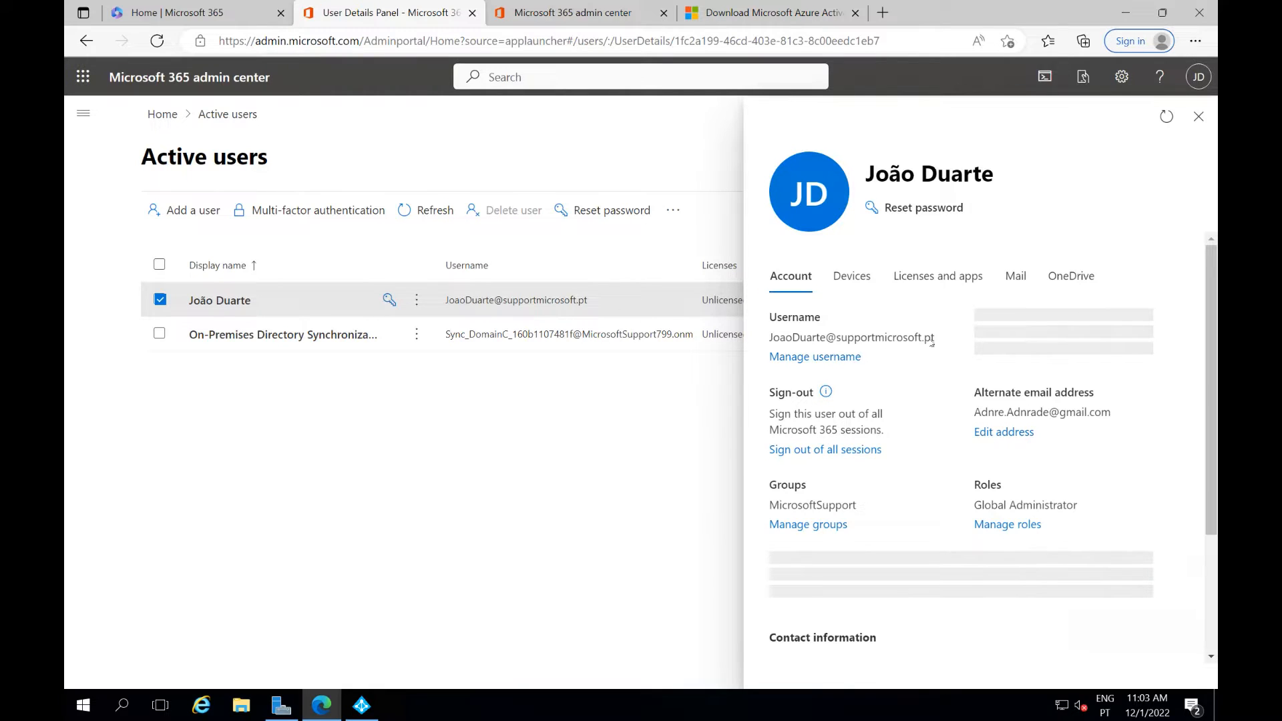
left_click_drag(935, 339, 760, 338)
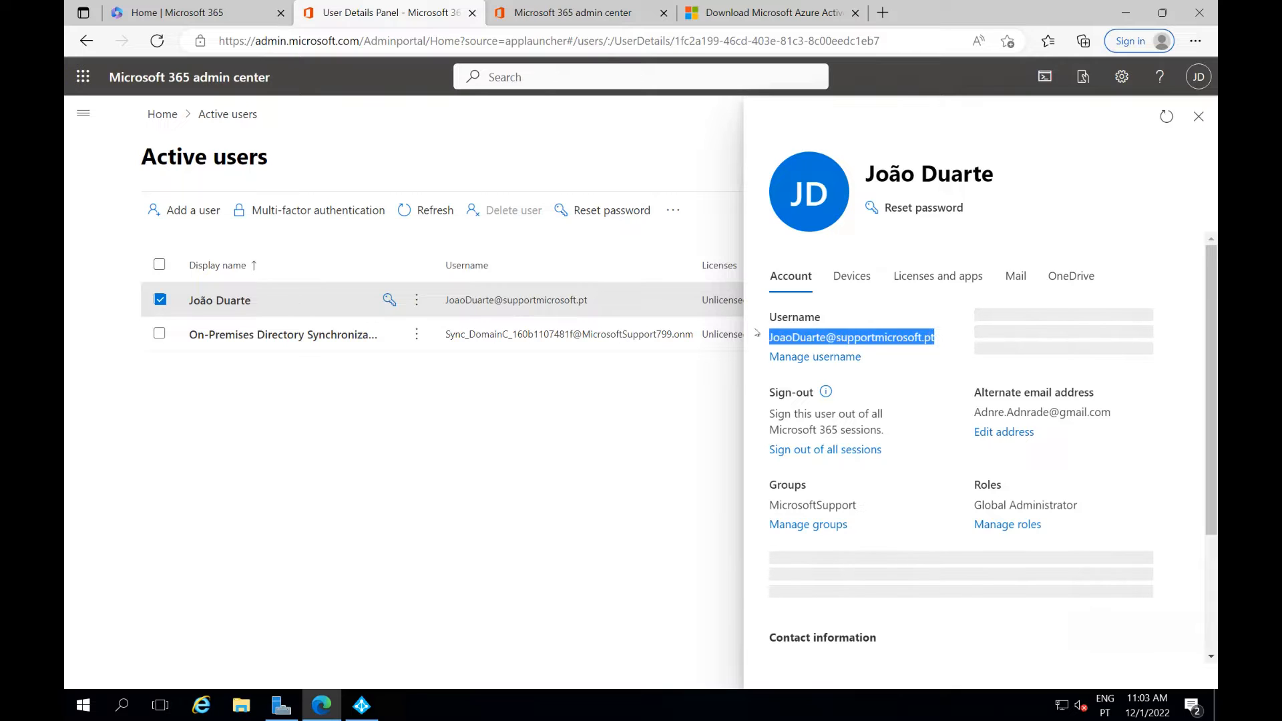
key("ctrl+c")
left_click(1124, 12)
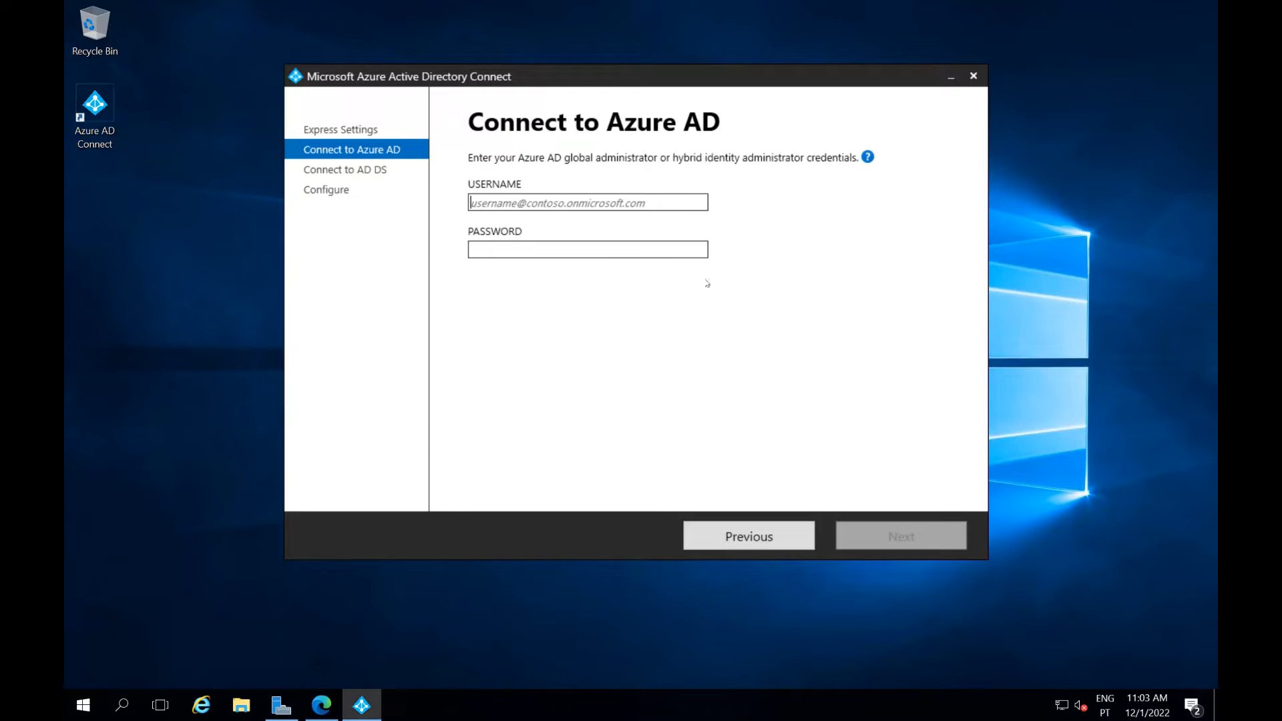
Sign in to Azure AD with the pasted administrator username and its password
left_click(585, 207)
key("ctrl+v")
left_click(575, 243)
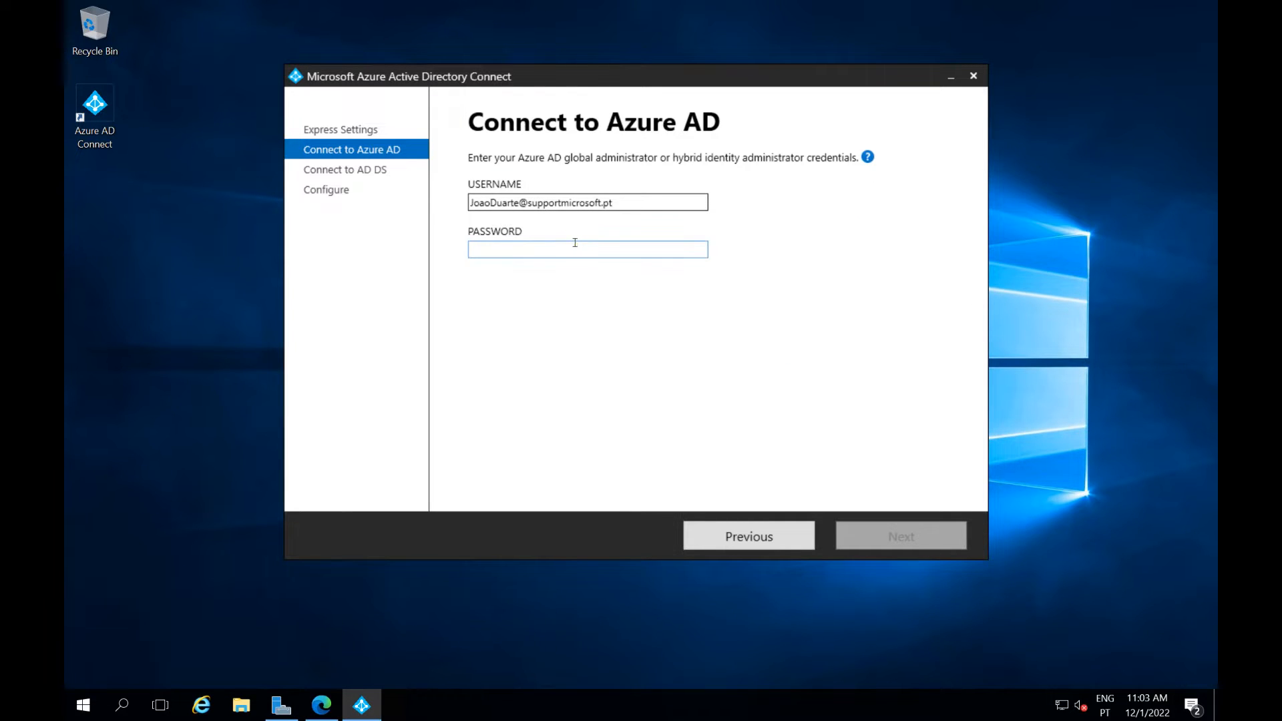
type("•")
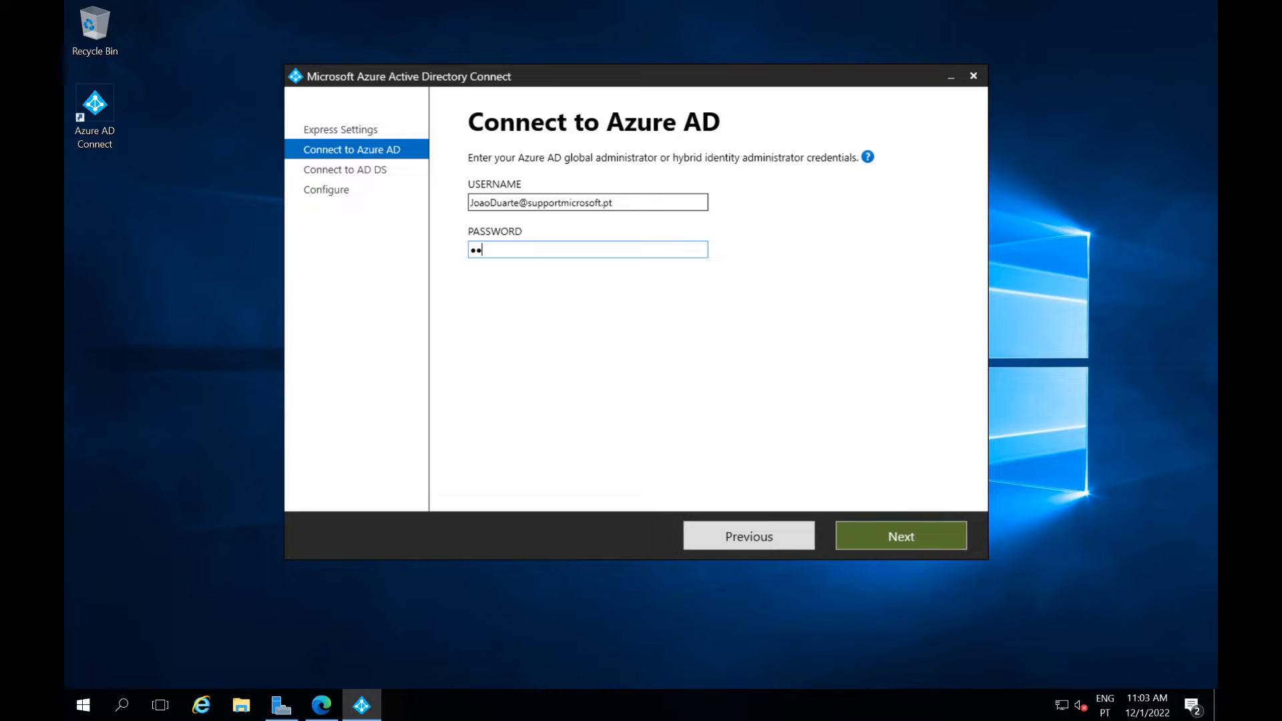
type("••••••••••")
key("Return")
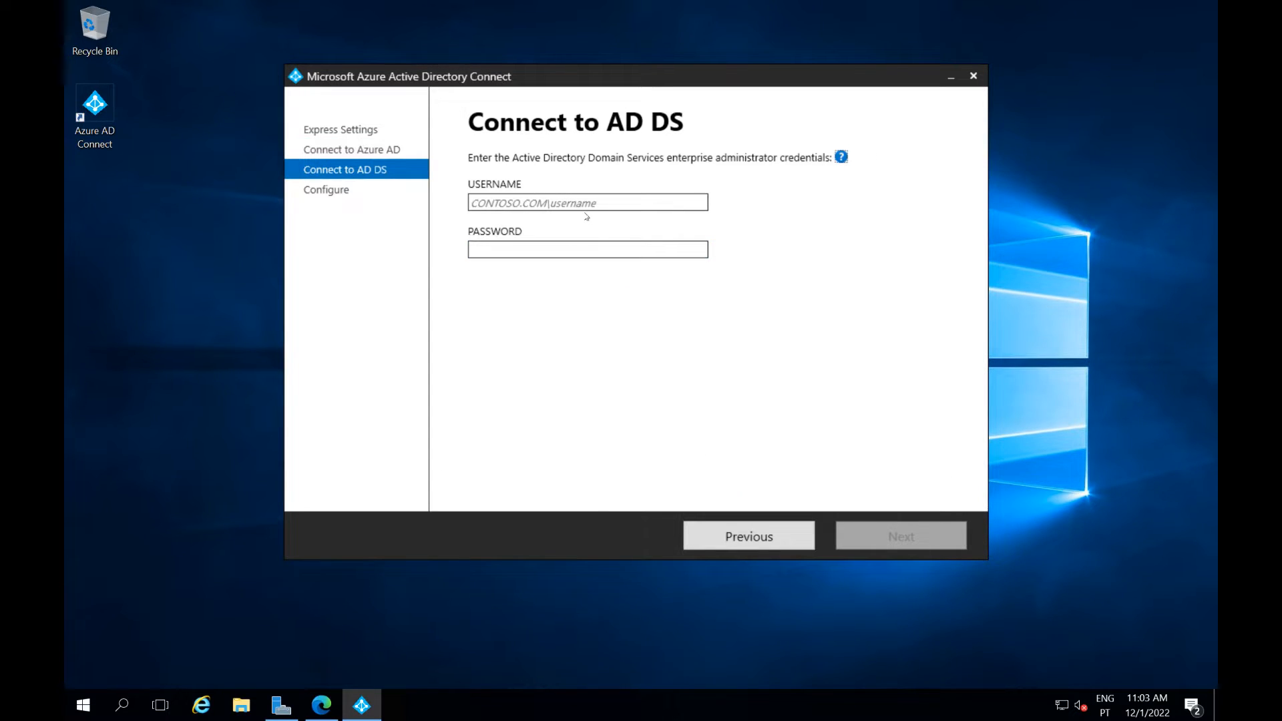
Connect to AD DS with the administrator's domain\username and password
left_click(540, 201)
type("systems")
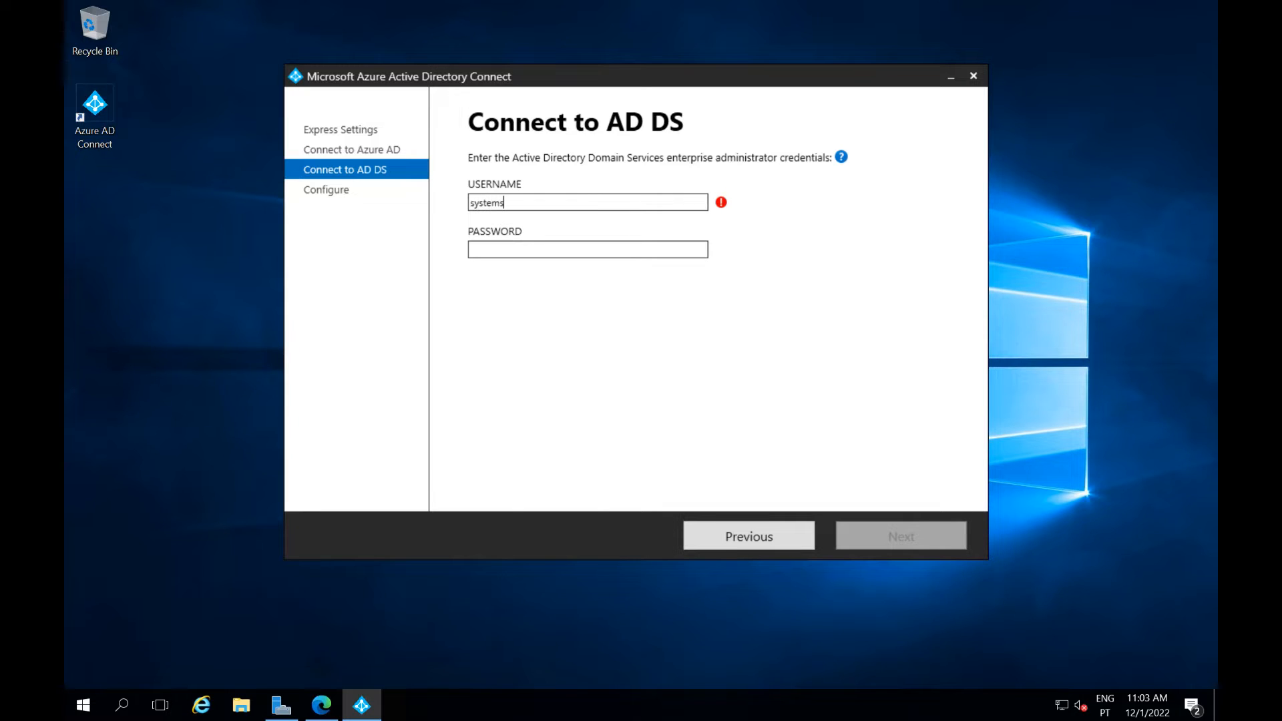
type(".adminis")
type("tration")
type("\\Joao")
key("Tab")
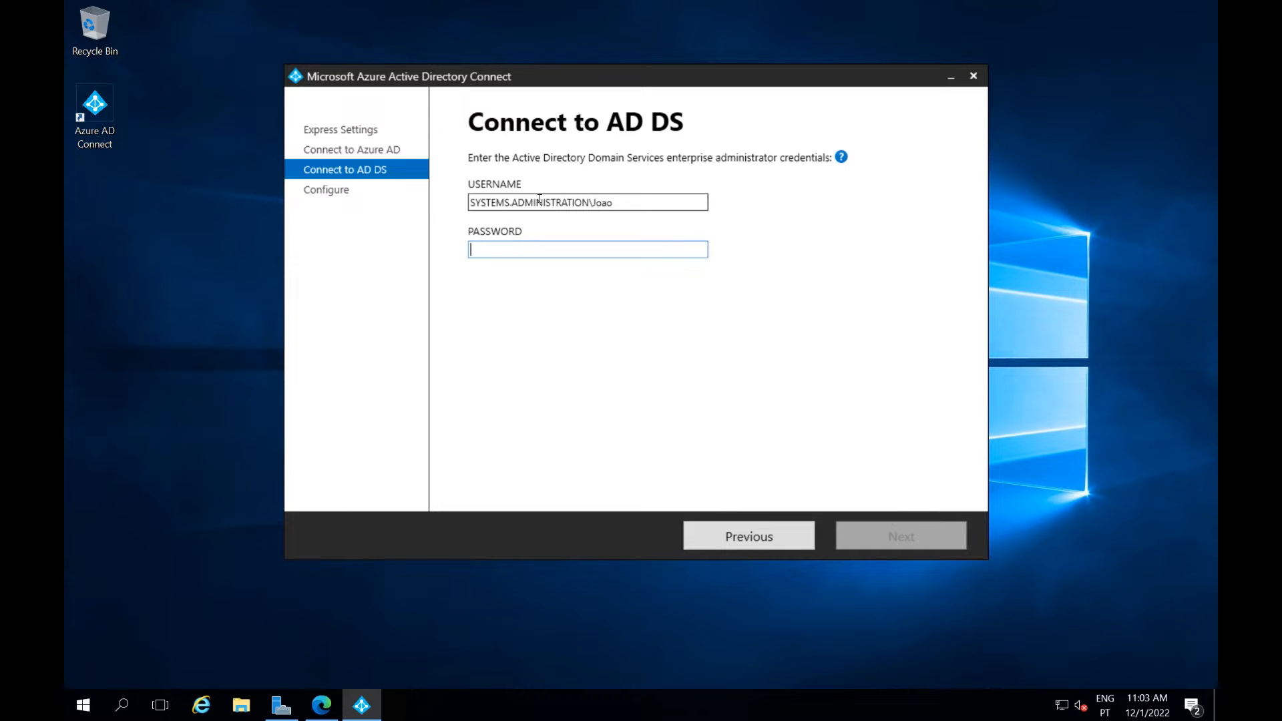
type("••••••••••••")
key("Return")
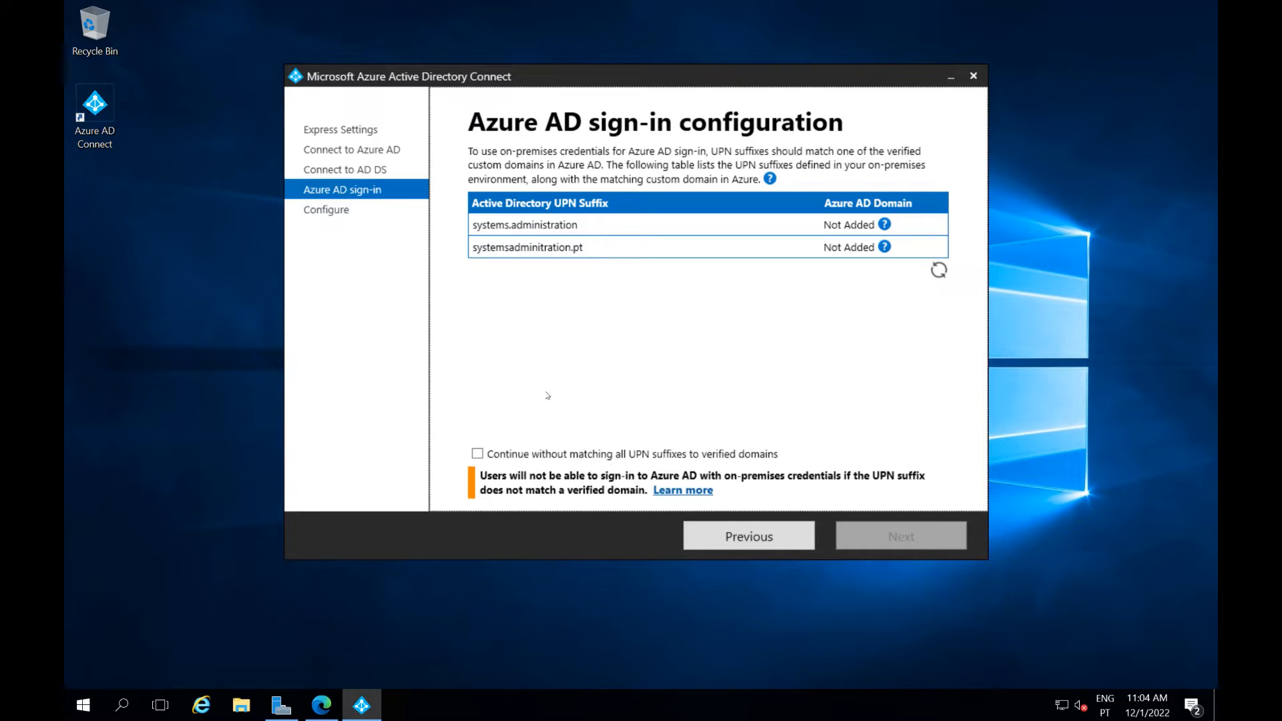
Continue without matching UPN suffixes and start installing, beginning with the Synchronization Service
left_click(480, 453)
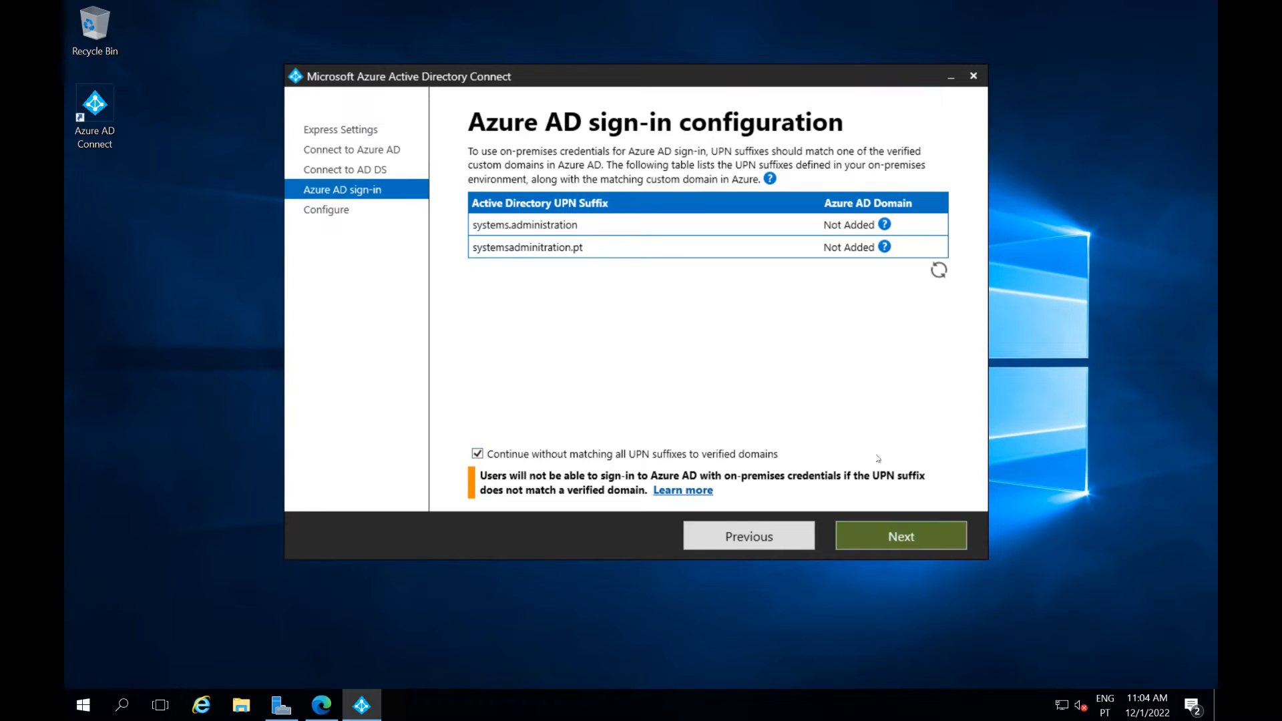
left_click(889, 547)
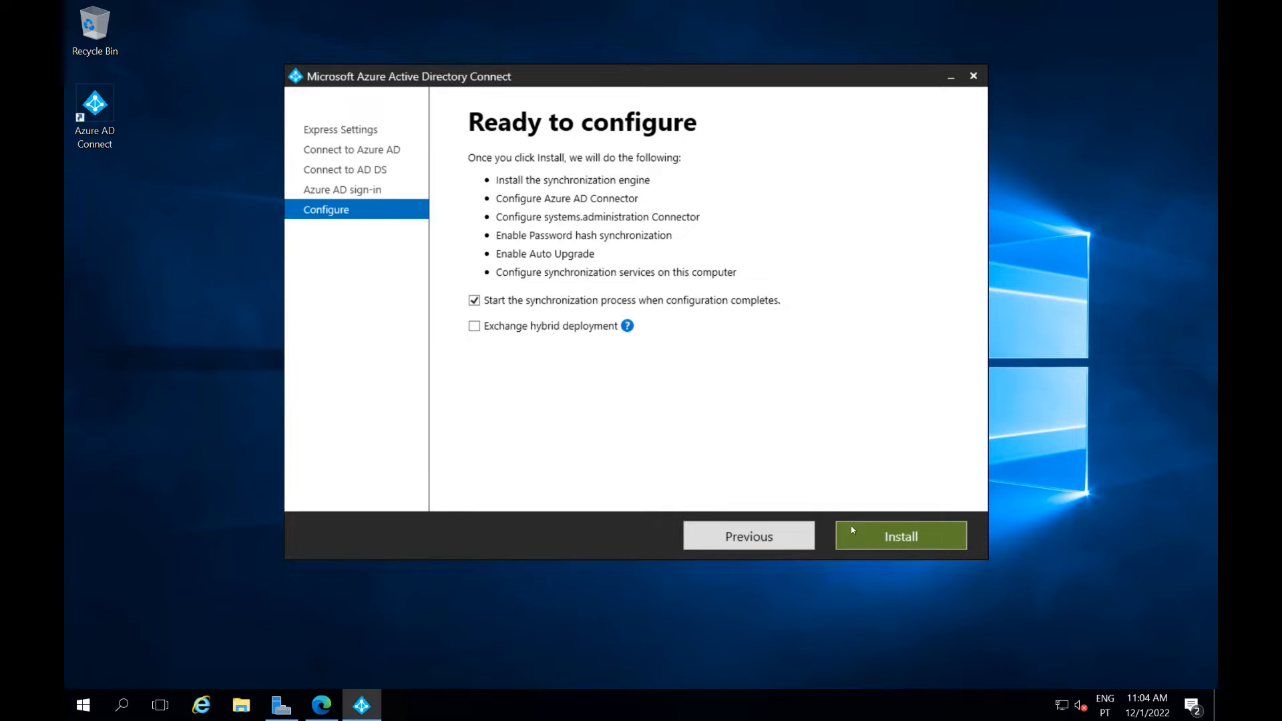
left_click(853, 534)
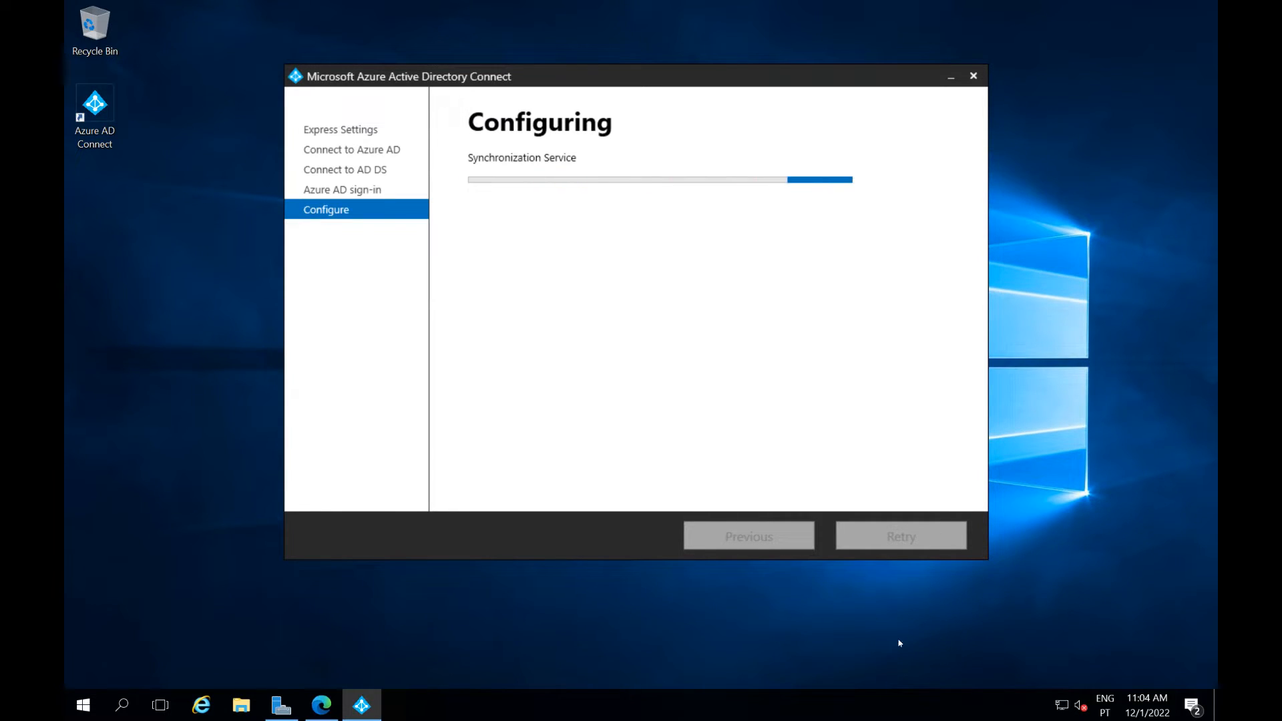
mouse_move(322, 712)
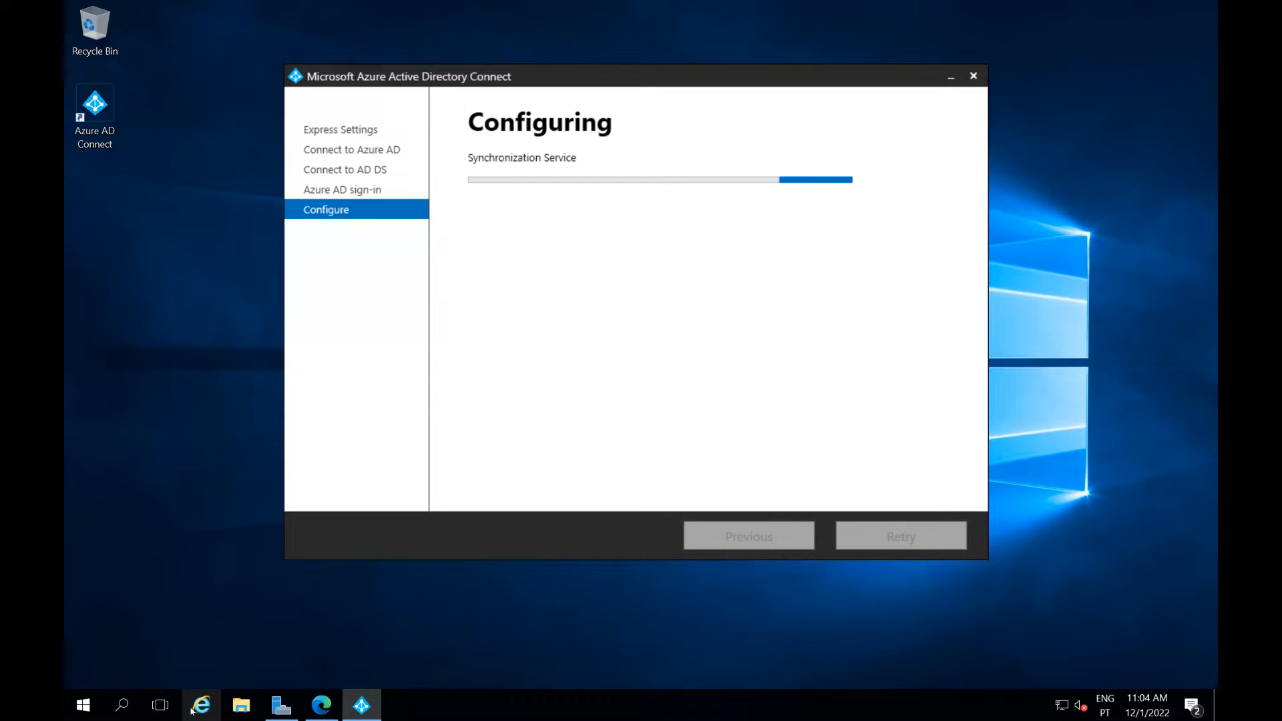
Open the amen.pt registrar site in a new Edge tab, then return to the admin center tab
left_click(322, 705)
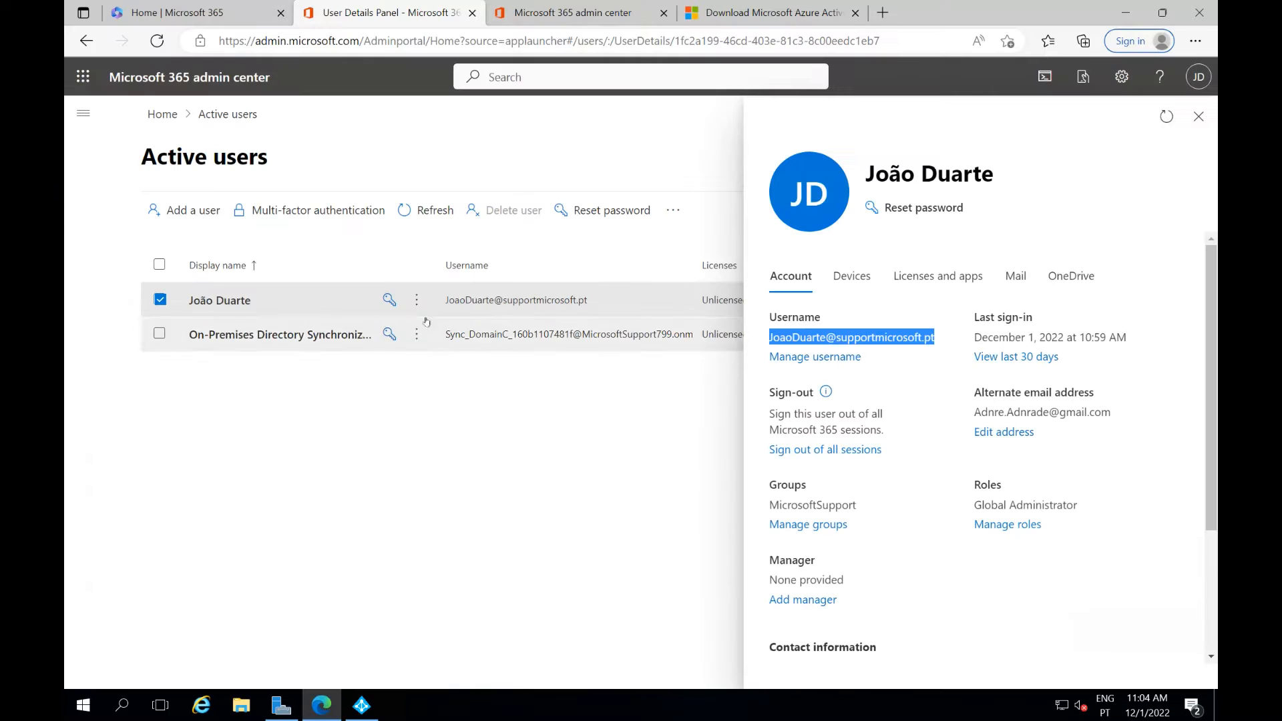
left_click(882, 12)
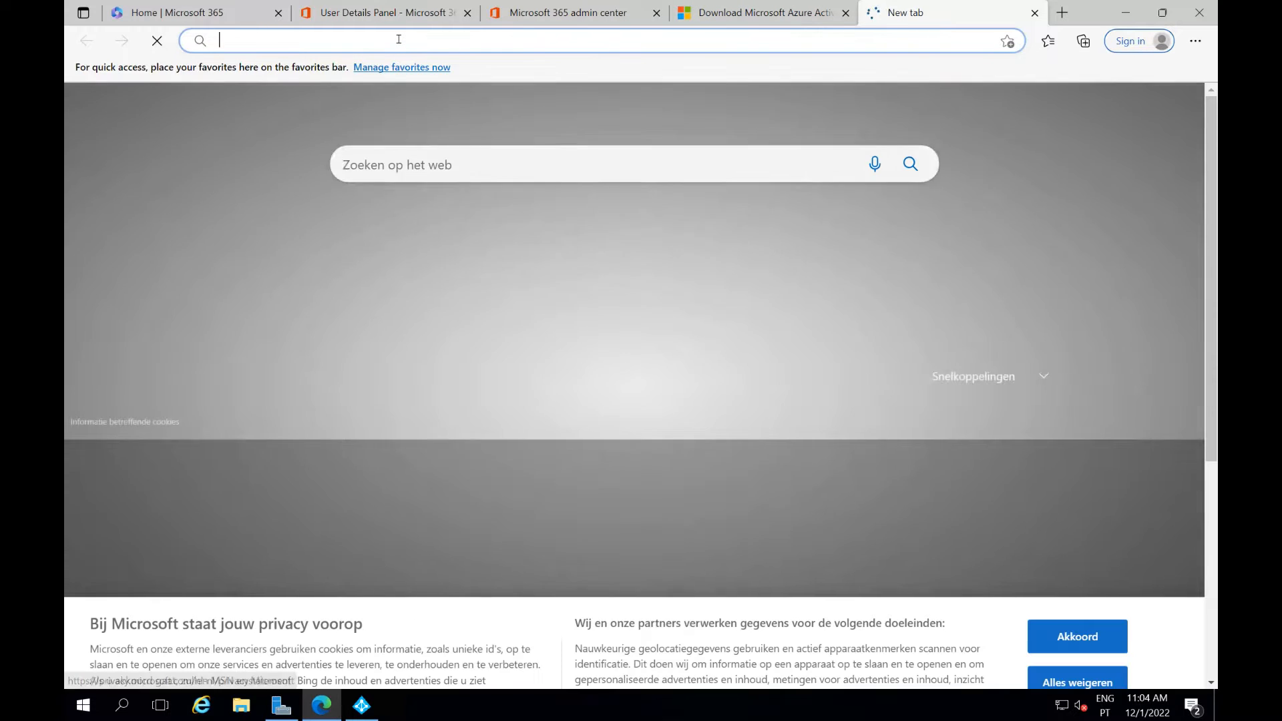
type("domain")
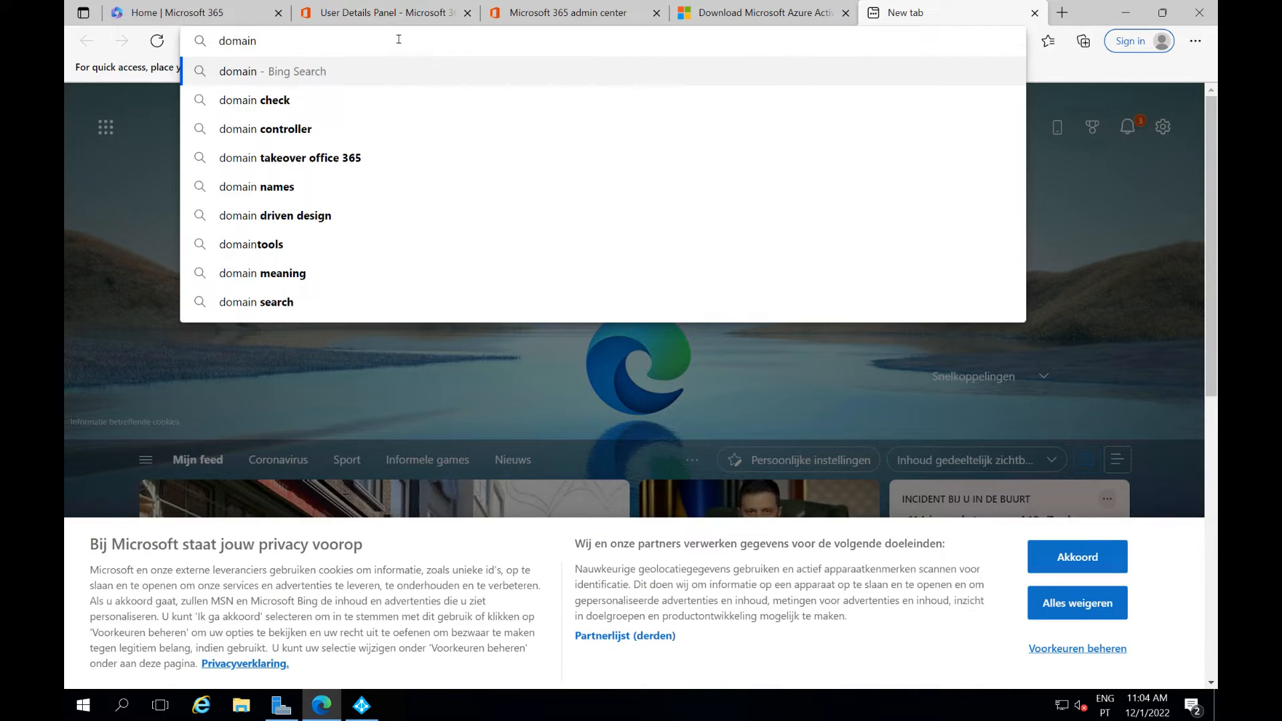
type(".pt")
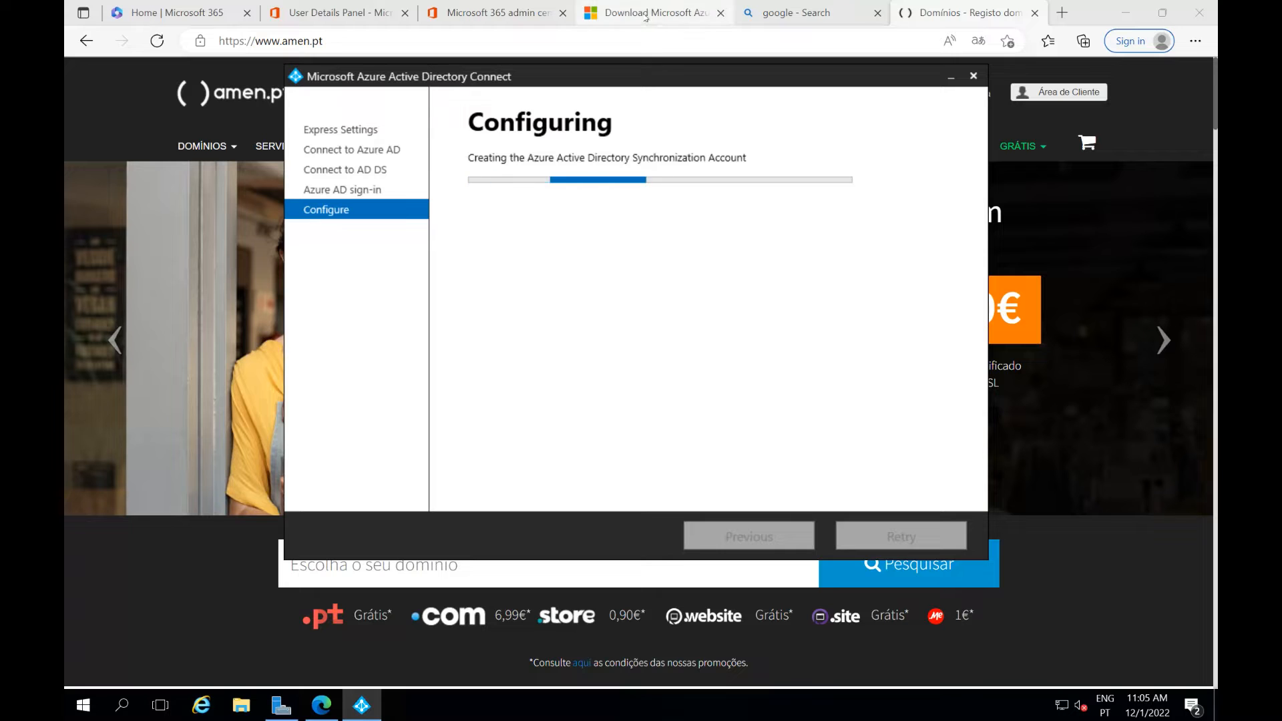
left_click(467, 14)
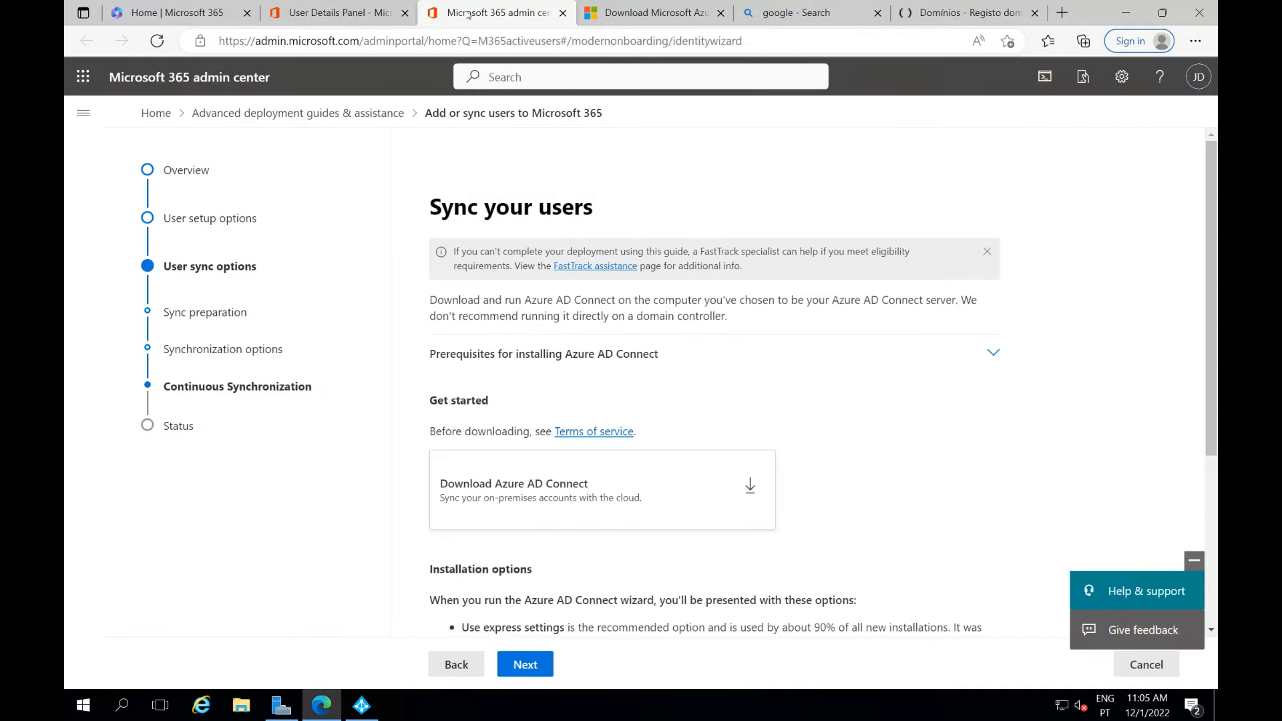
Go to Settings > Domains from the navigation menu and begin Add domain
left_click(323, 16)
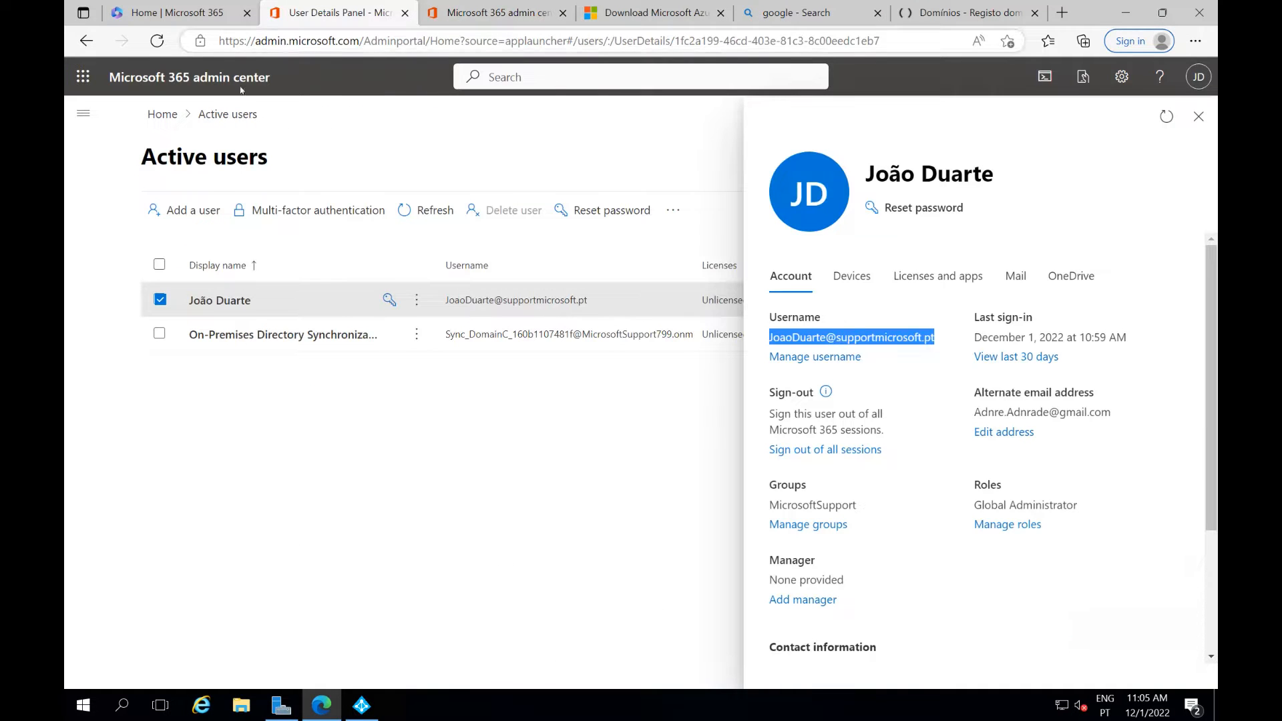
left_click(85, 115)
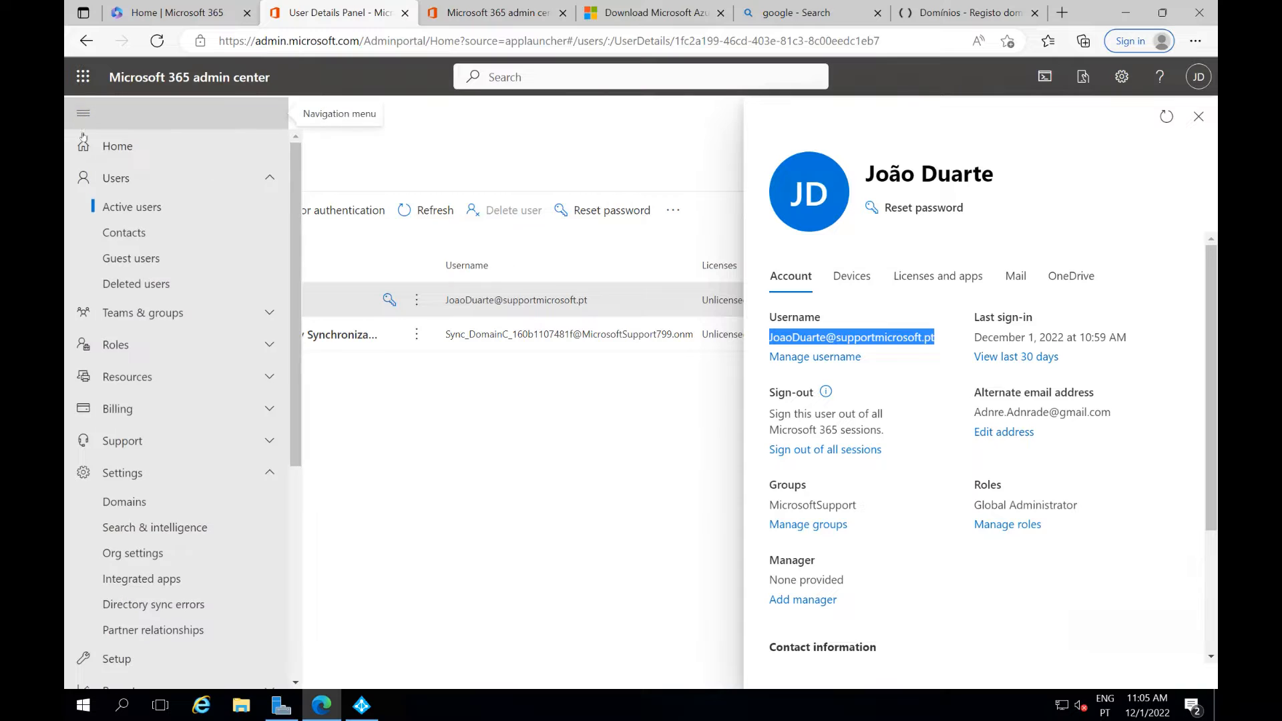
left_click(149, 501)
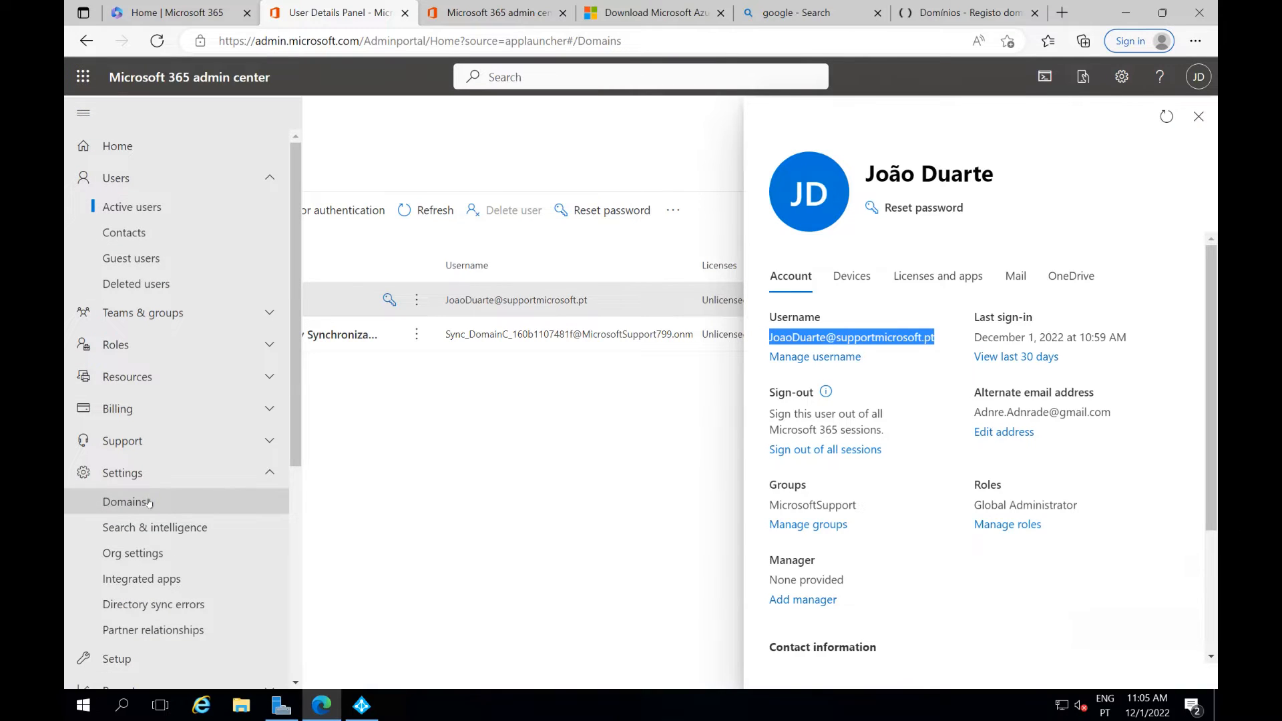
left_click(195, 221)
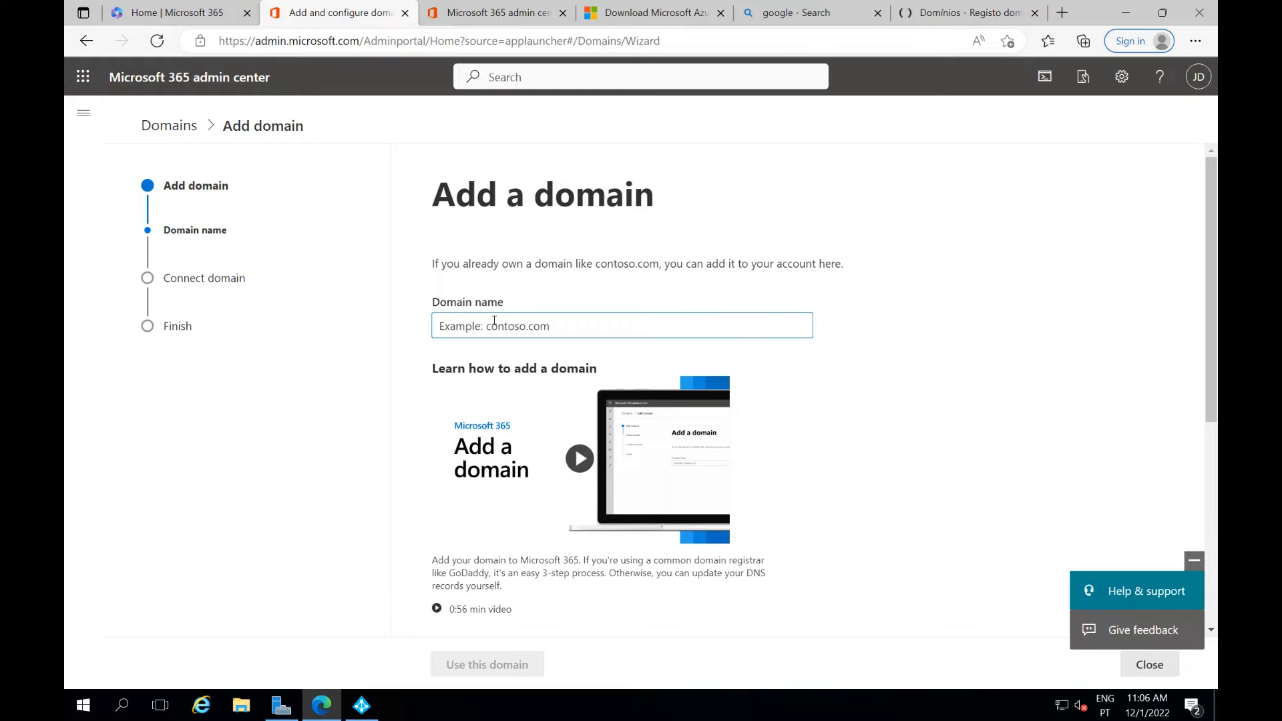
Enter systemsadministration.pt as the new domain and submit it with Use this domain
type("systems")
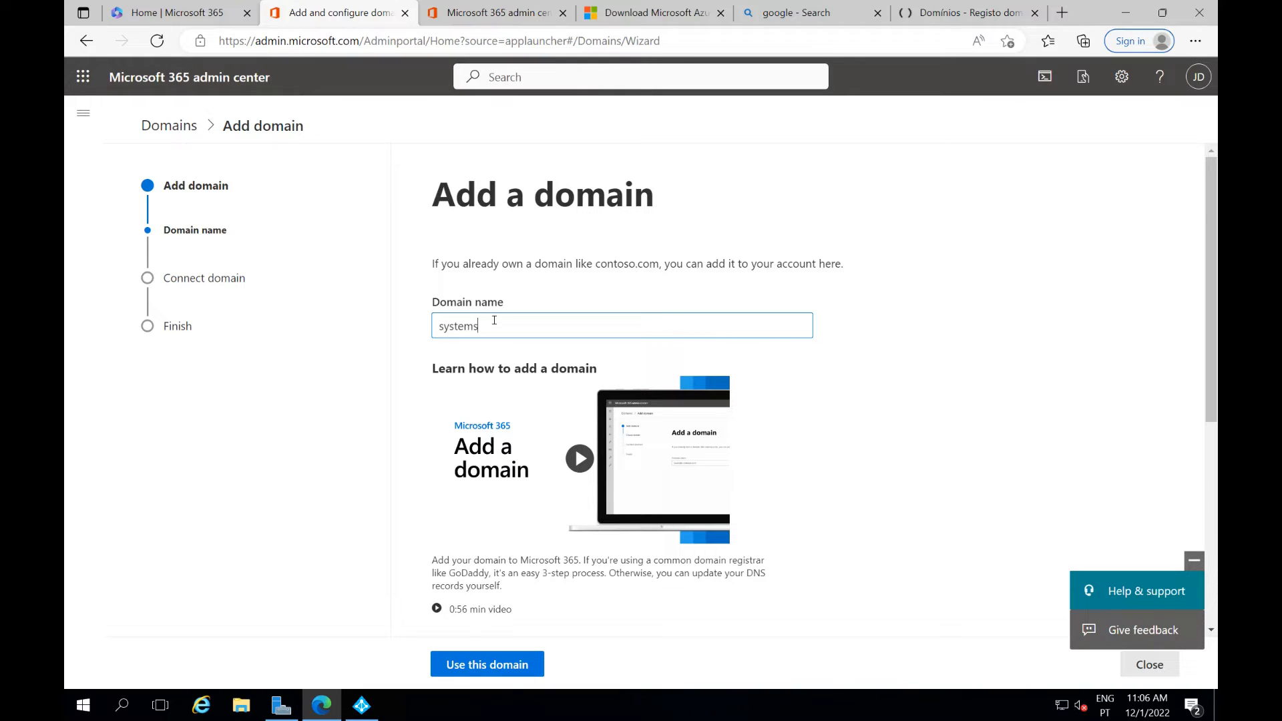
type("administr")
type("ation.pt")
scroll(524, 434, "down", 2)
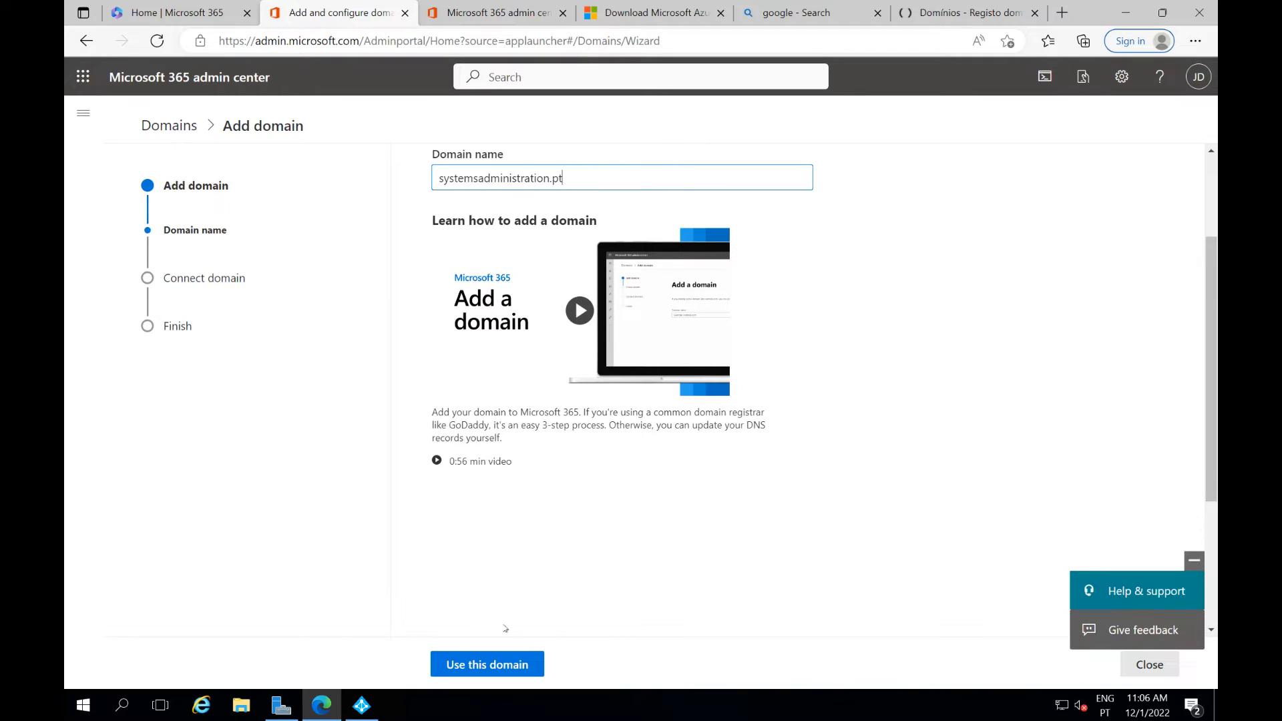
left_click(501, 663)
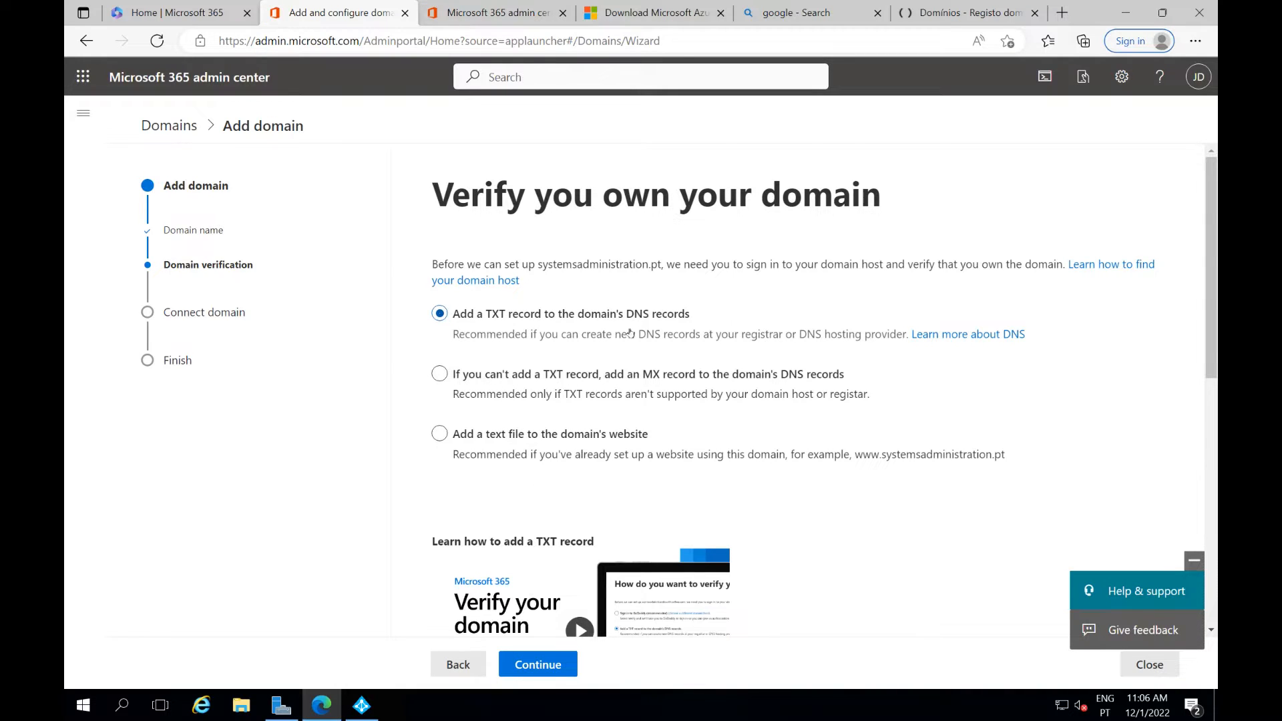
Choose TXT-record verification, copy the TXT value, and switch to the amen.pt tab
scroll(565, 508, "down", 2)
left_click(536, 663)
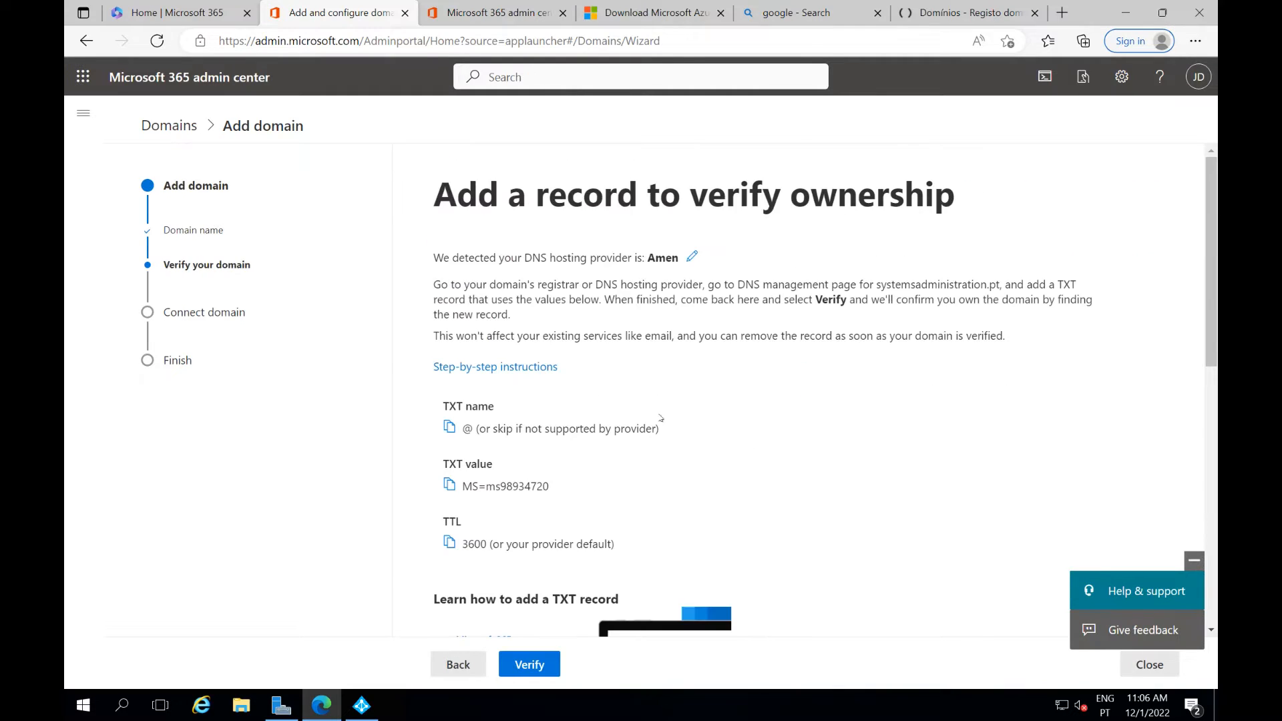
scroll(661, 418, "down", 1)
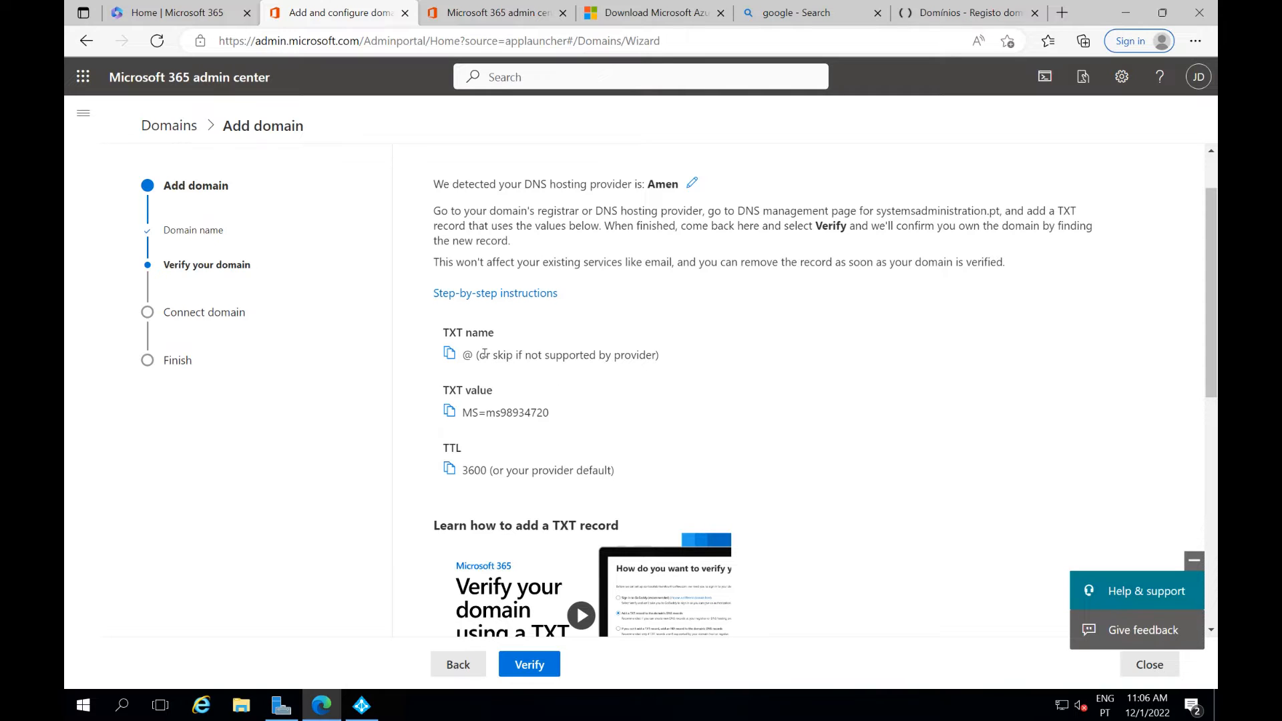
left_click_drag(543, 413, 469, 413)
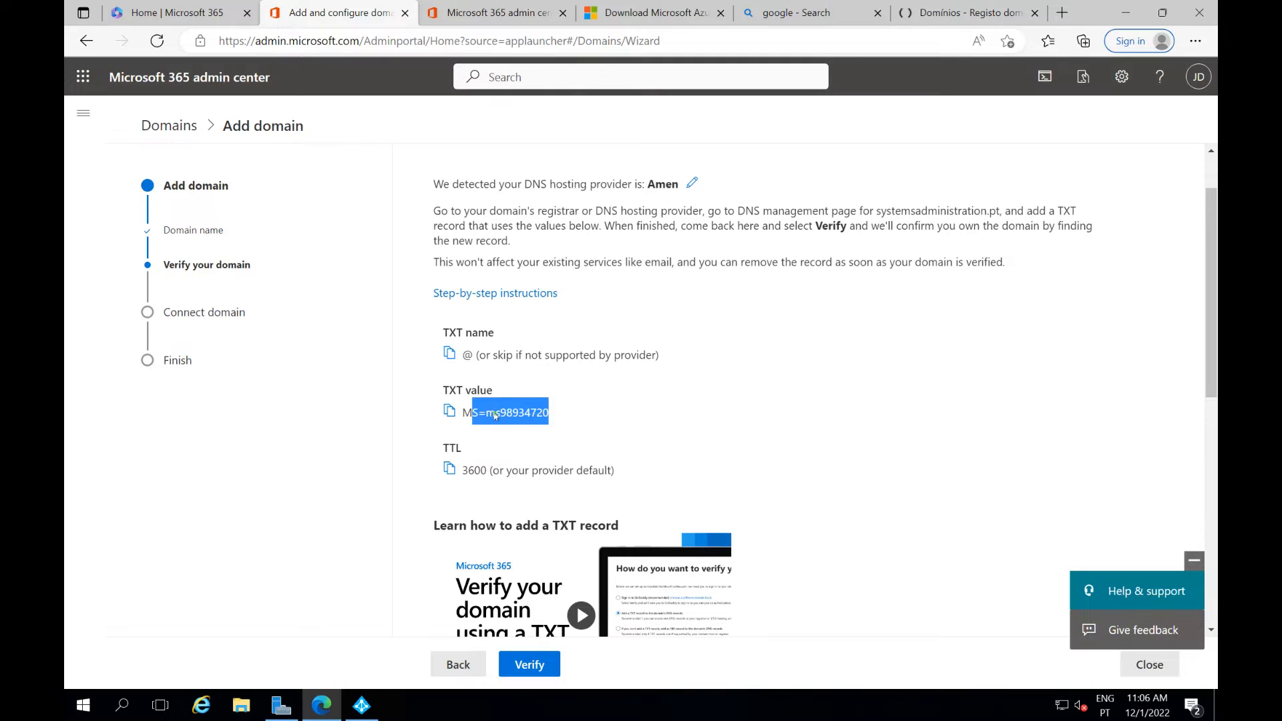
left_click(450, 410)
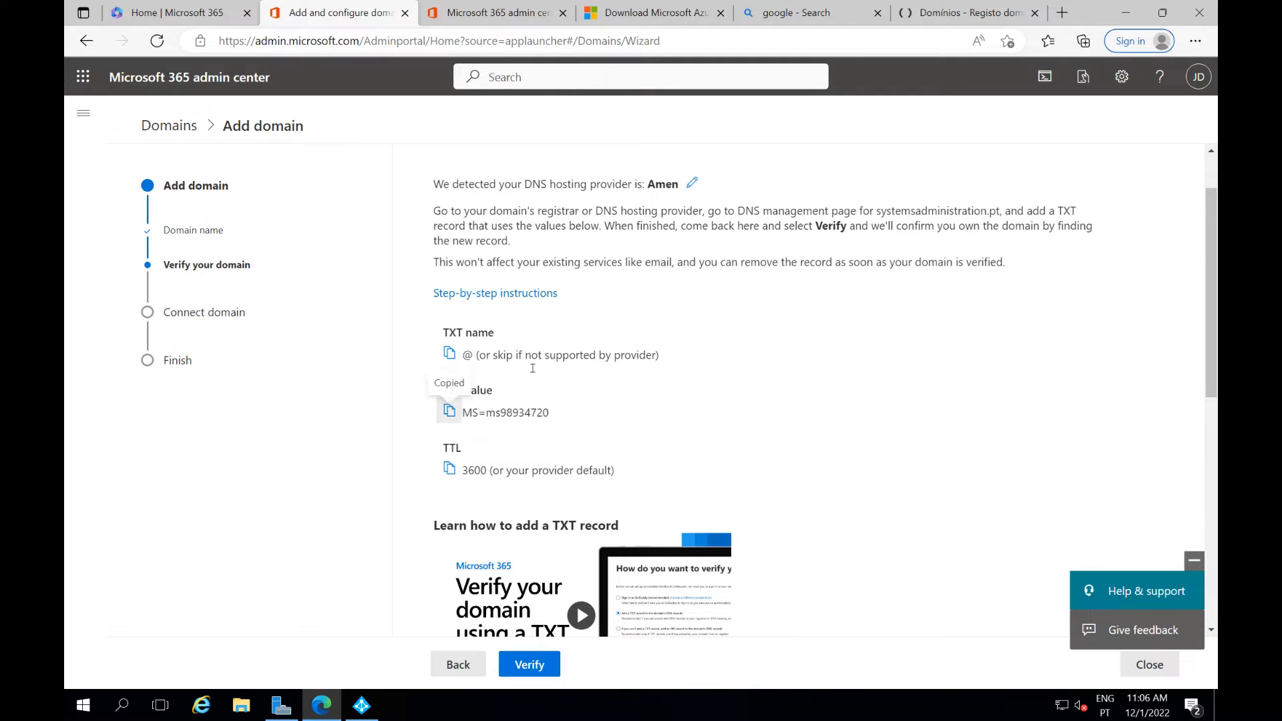
left_click(927, 7)
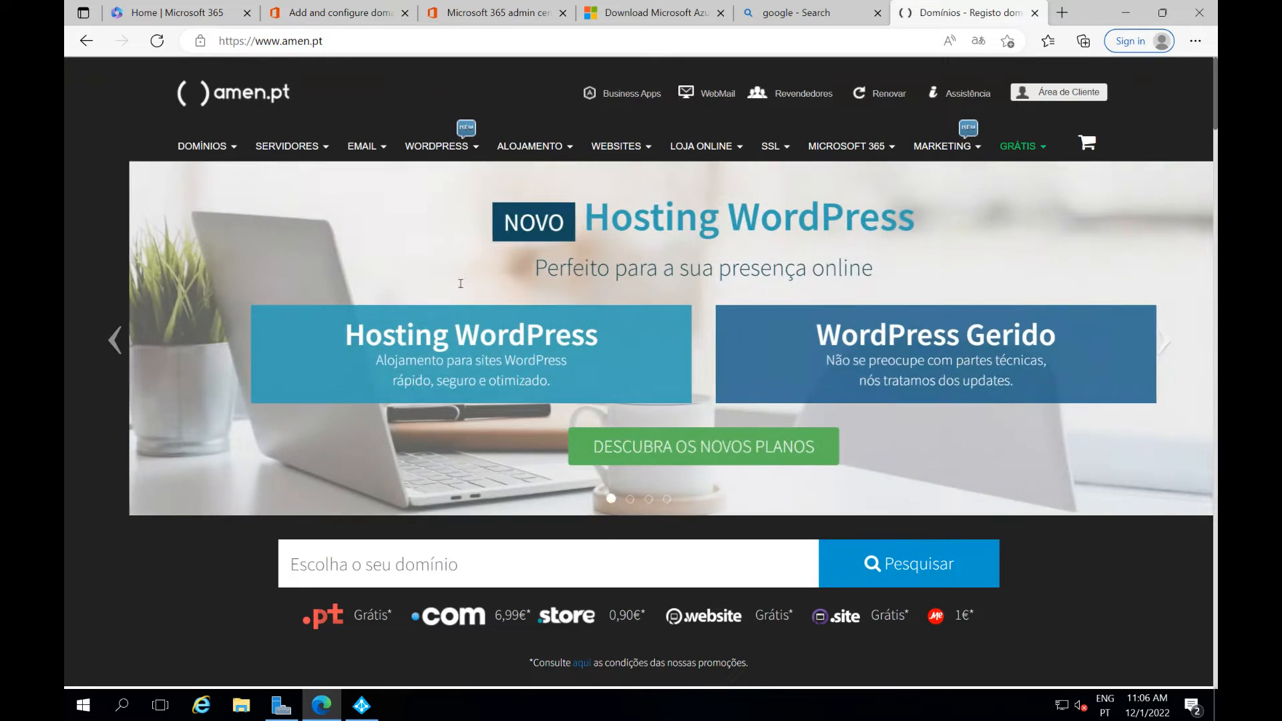
Sign in to the amen.pt client area with Google and open systemsadministration.pt's Configuração DNS page
left_click(1041, 95)
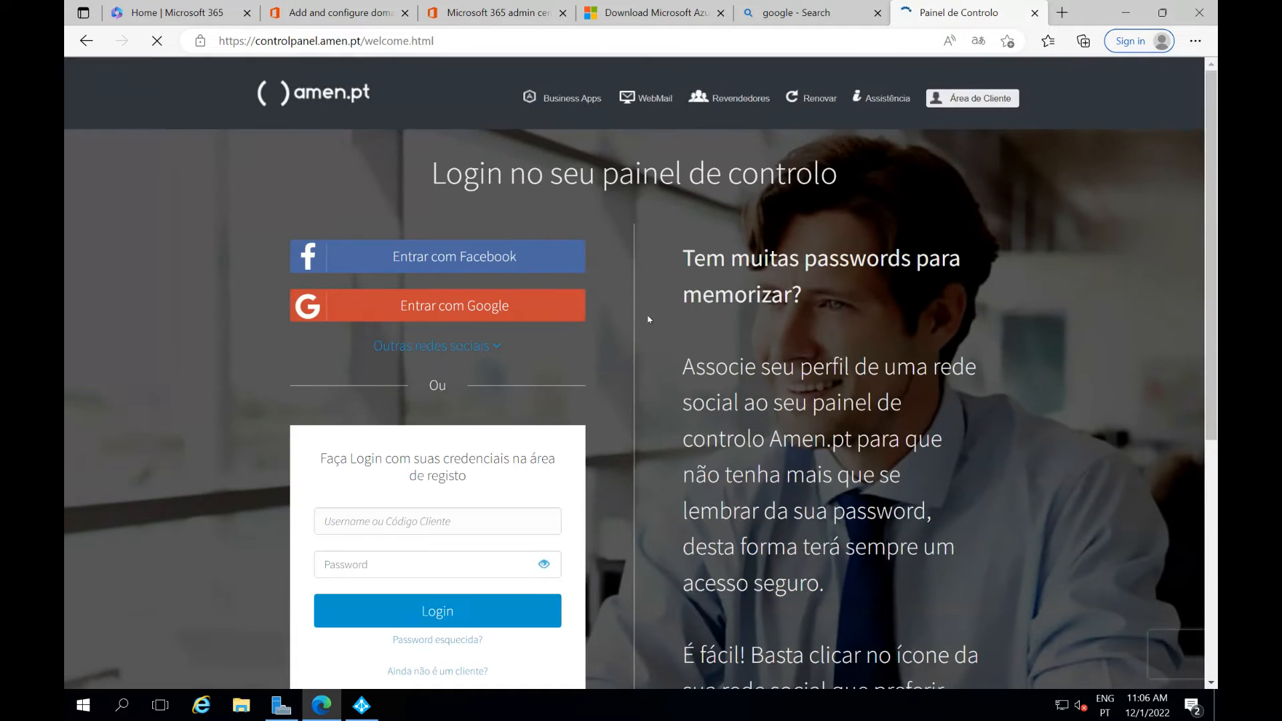
left_click(505, 320)
left_click(621, 341)
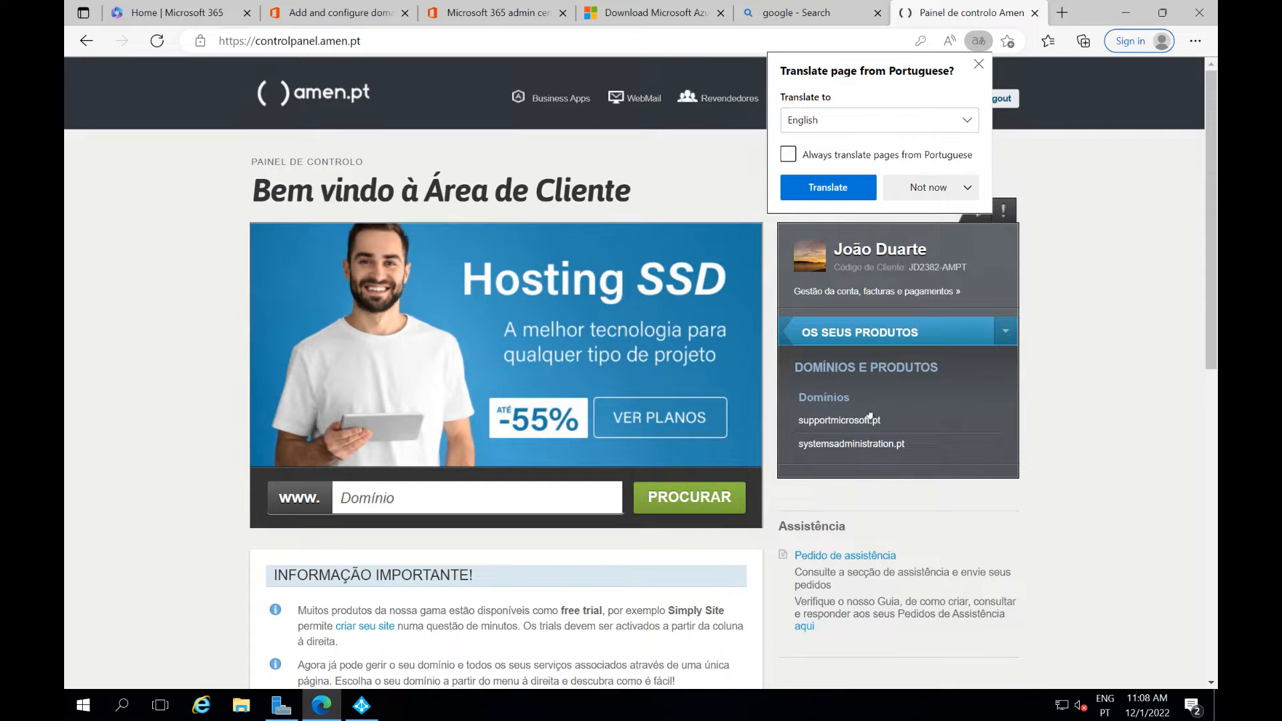
left_click(855, 443)
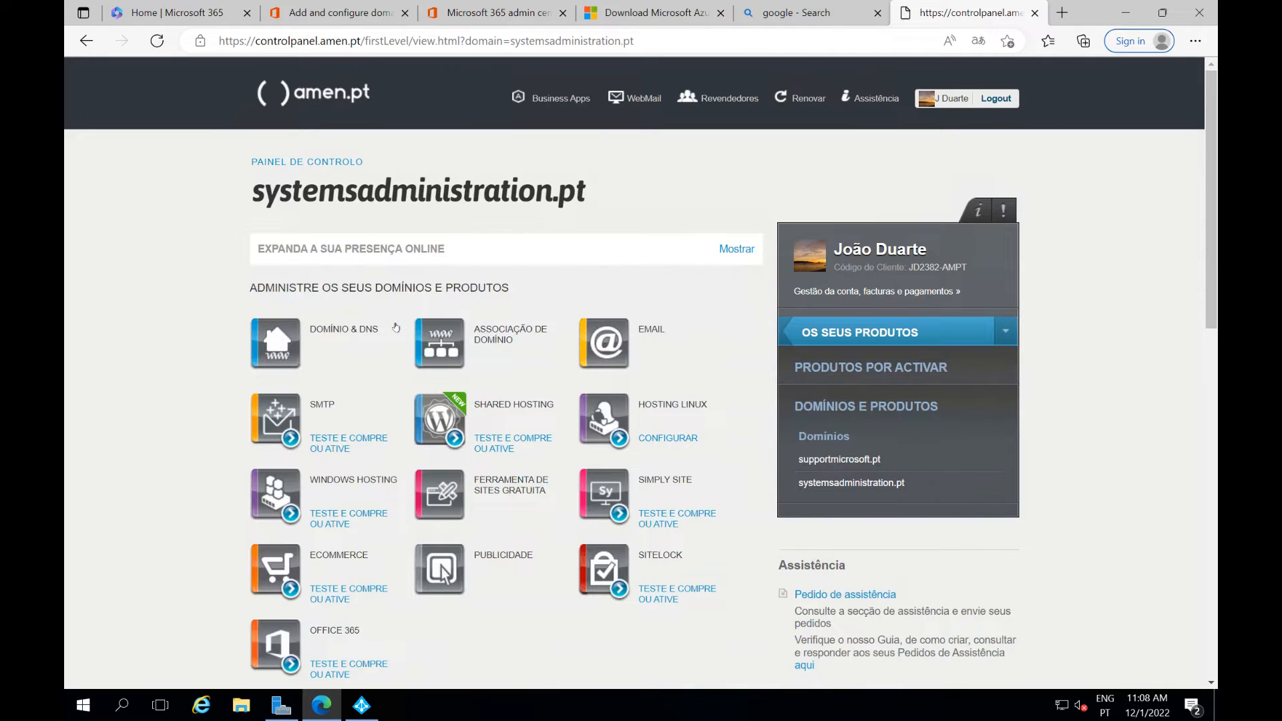
left_click(318, 335)
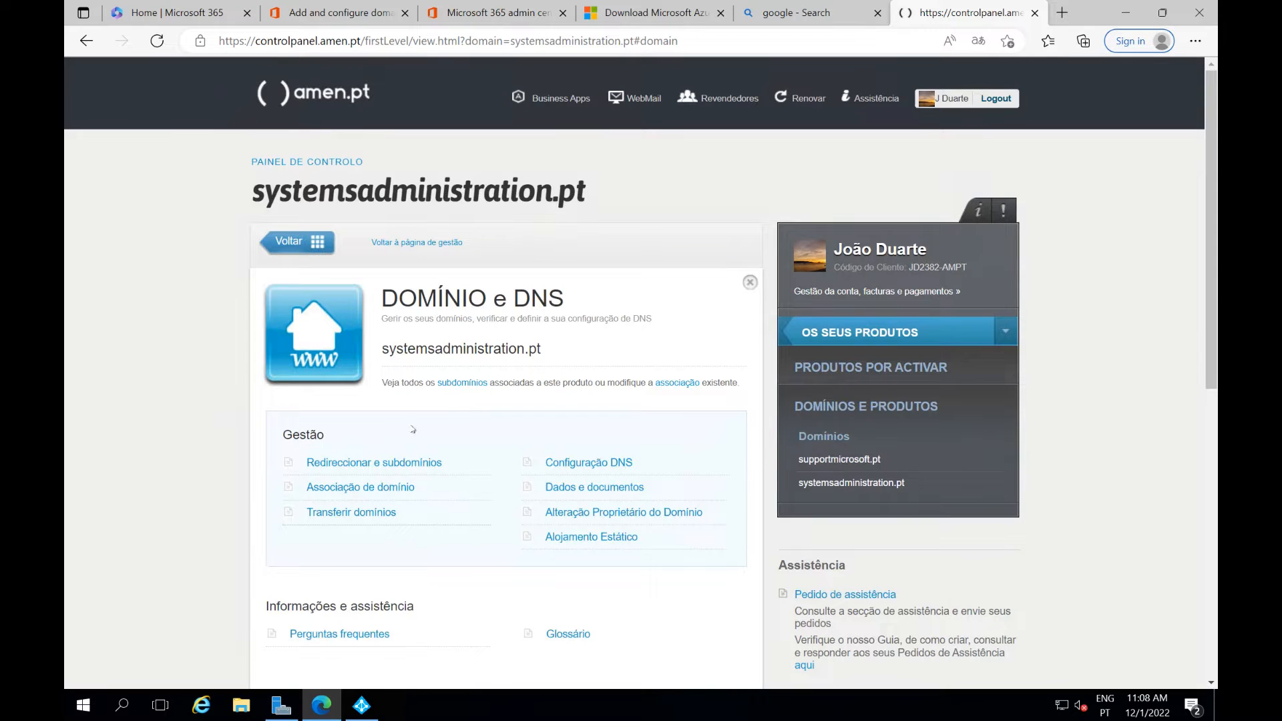
left_click(580, 466)
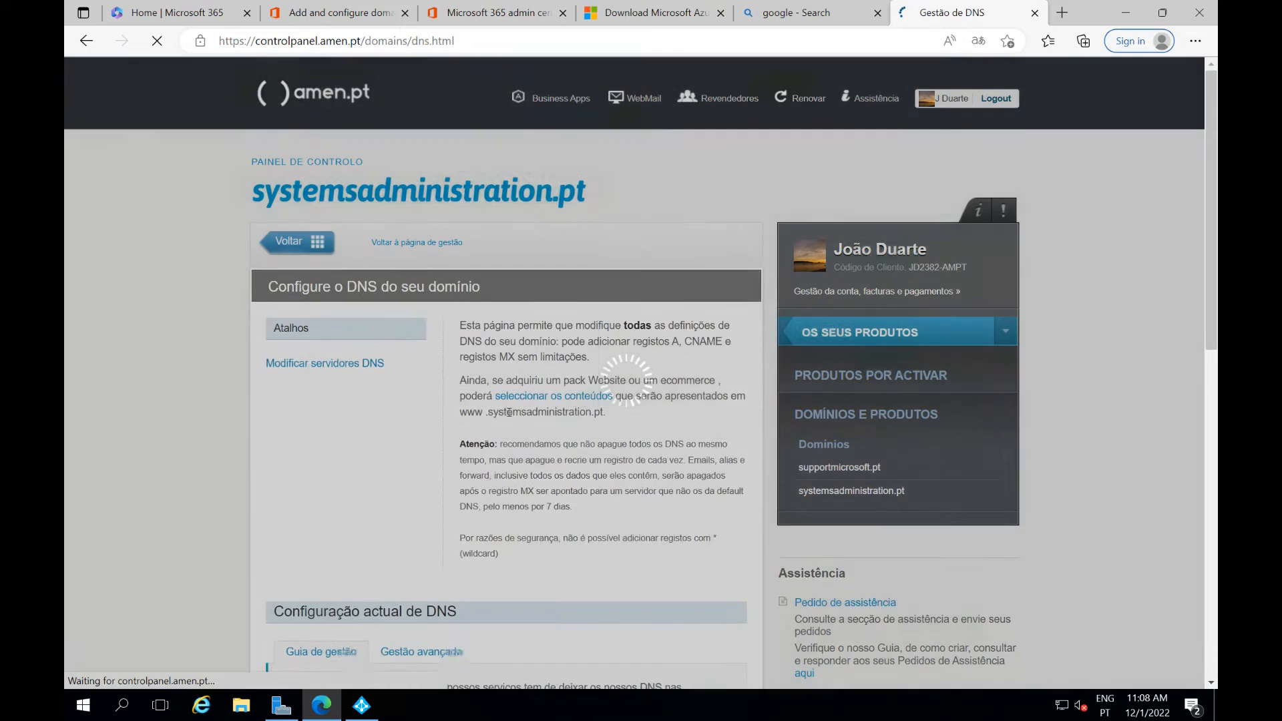
Switch the Amen.pt DNS zone to advanced management and accept the editing warning
scroll(493, 423, "down", 5)
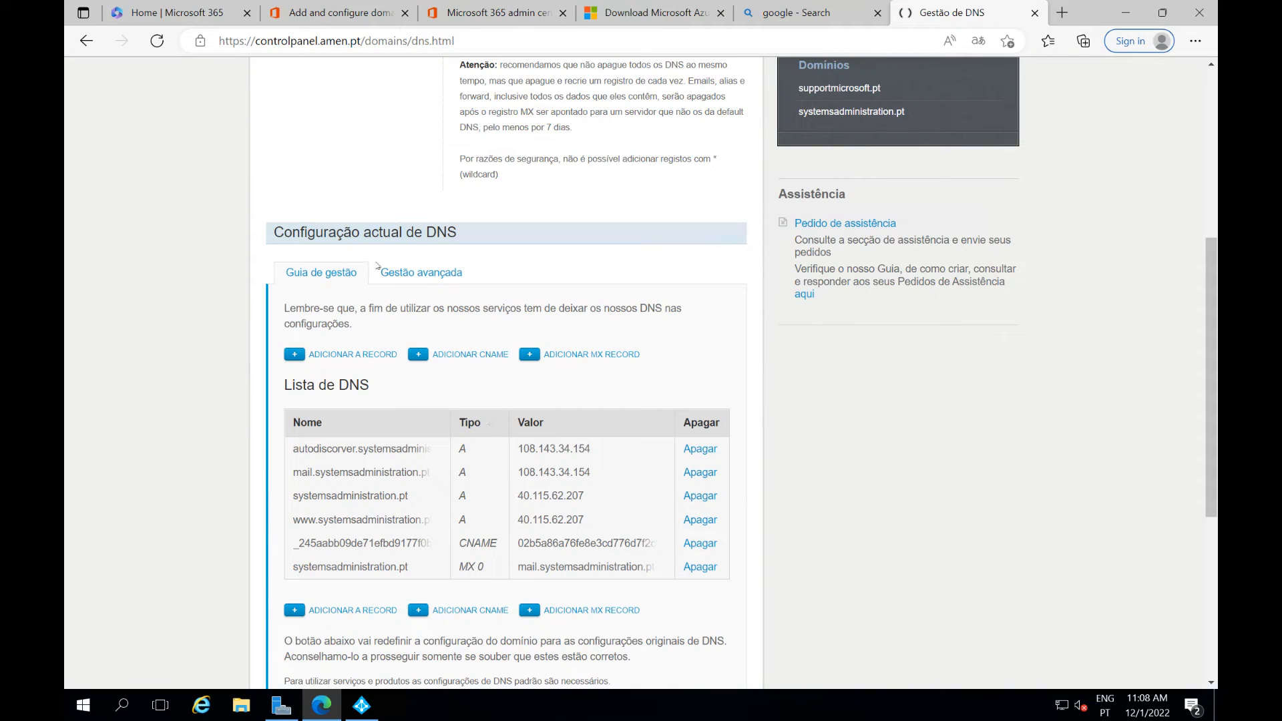
left_click(394, 277)
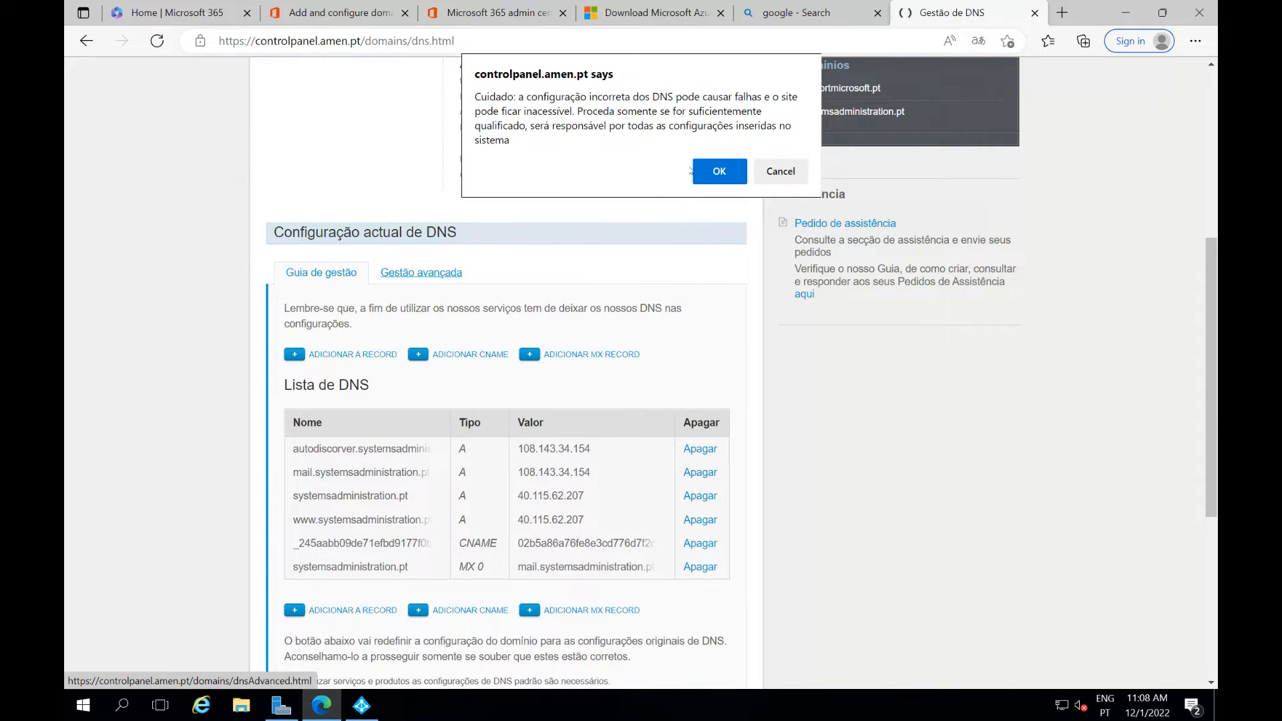
left_click(708, 171)
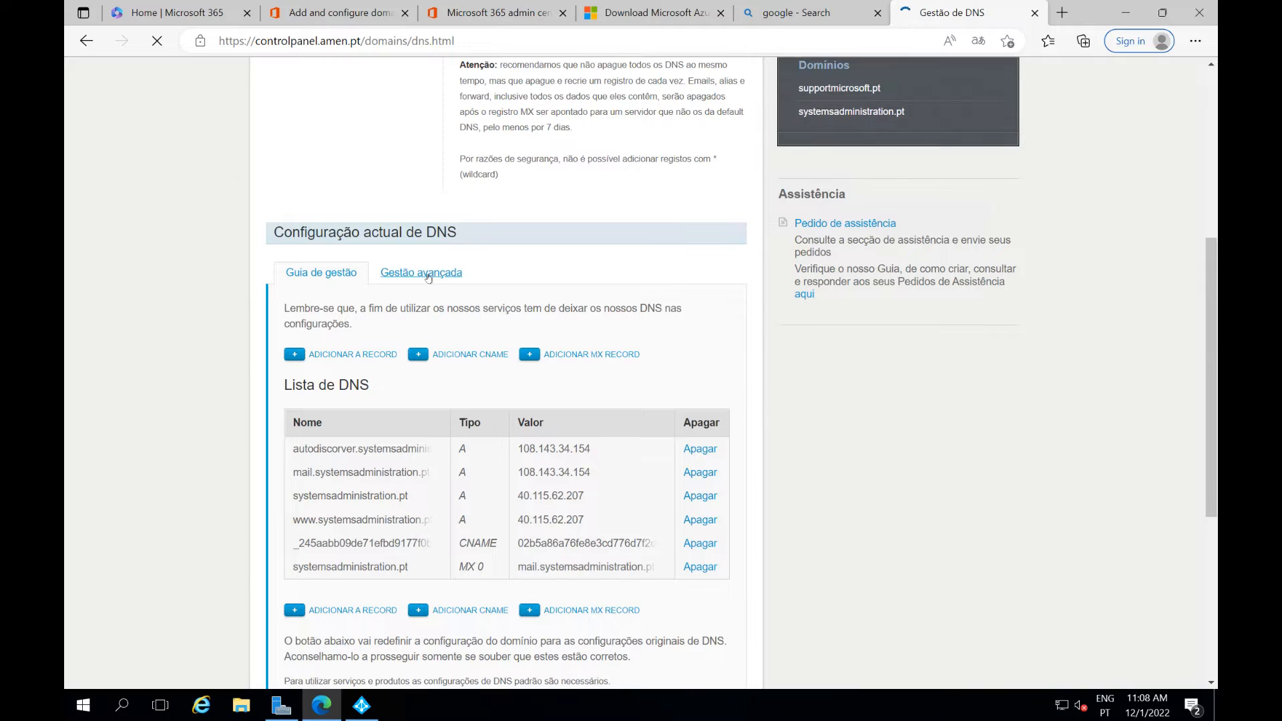
scroll(427, 301, "down", 6)
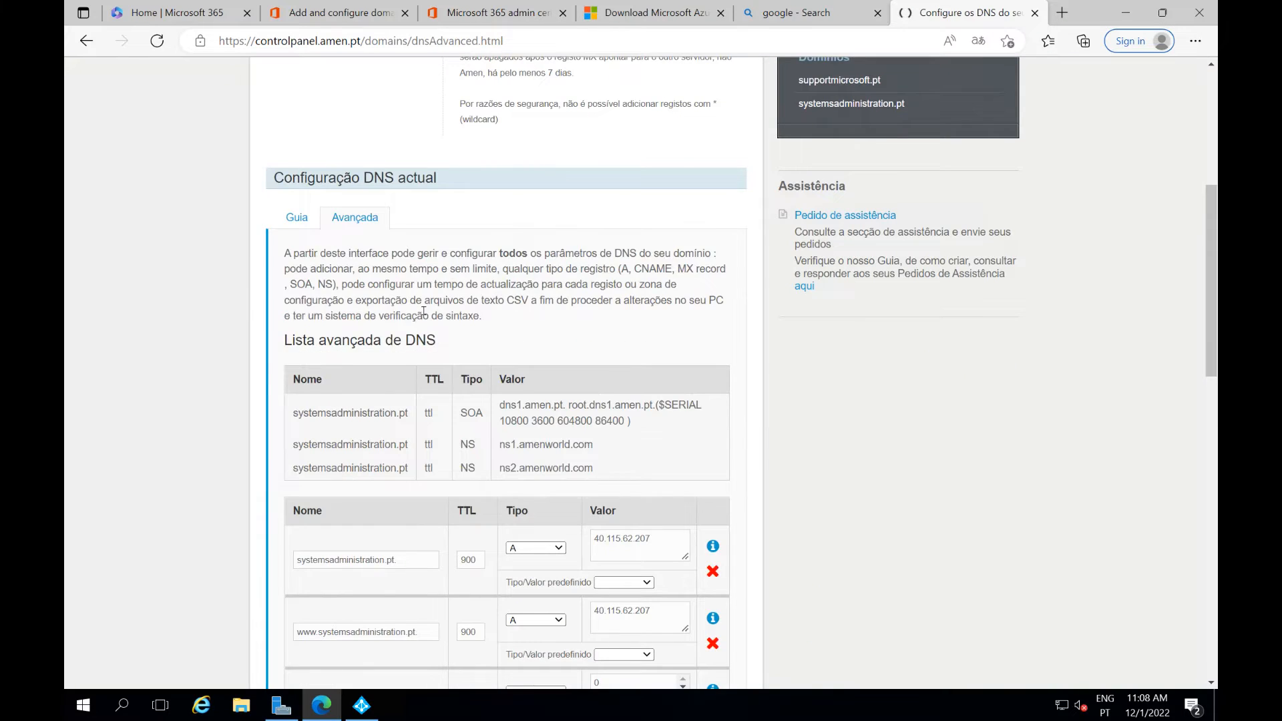
scroll(424, 311, "down", 8)
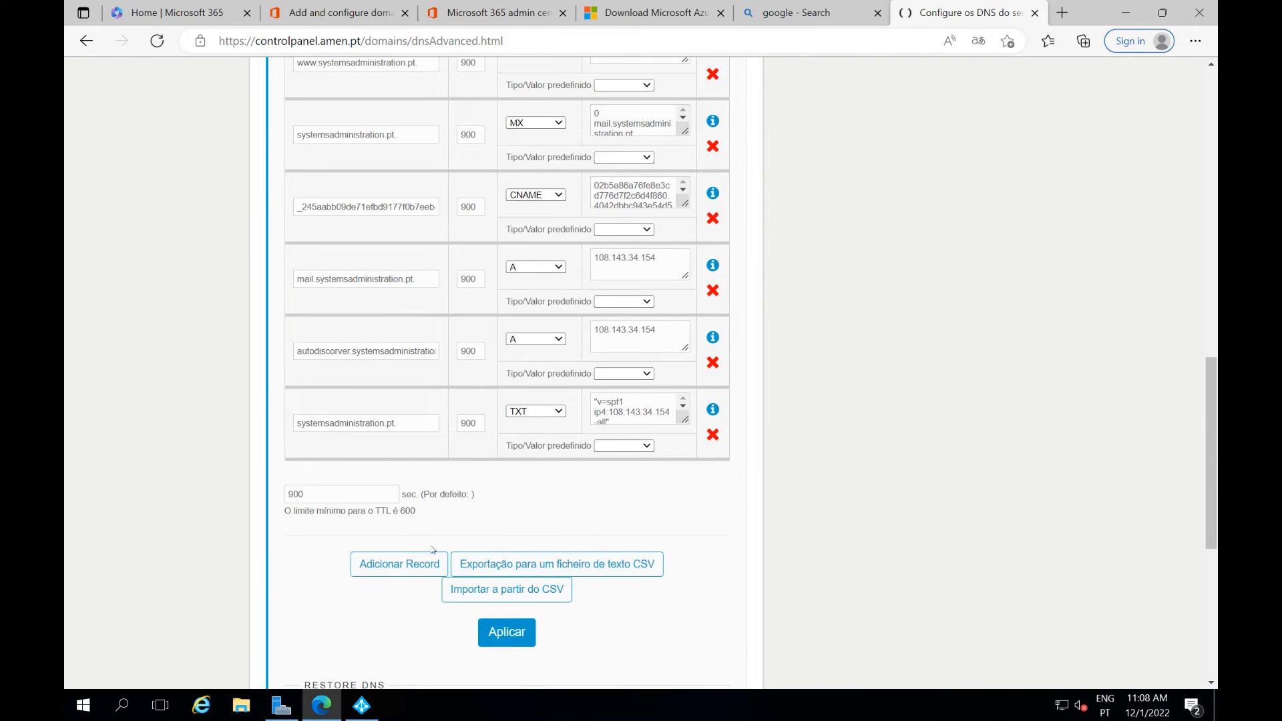
Add a TXT record for systemsadministration.pt with value MS=ms98934720 and TTL 90
left_click(408, 568)
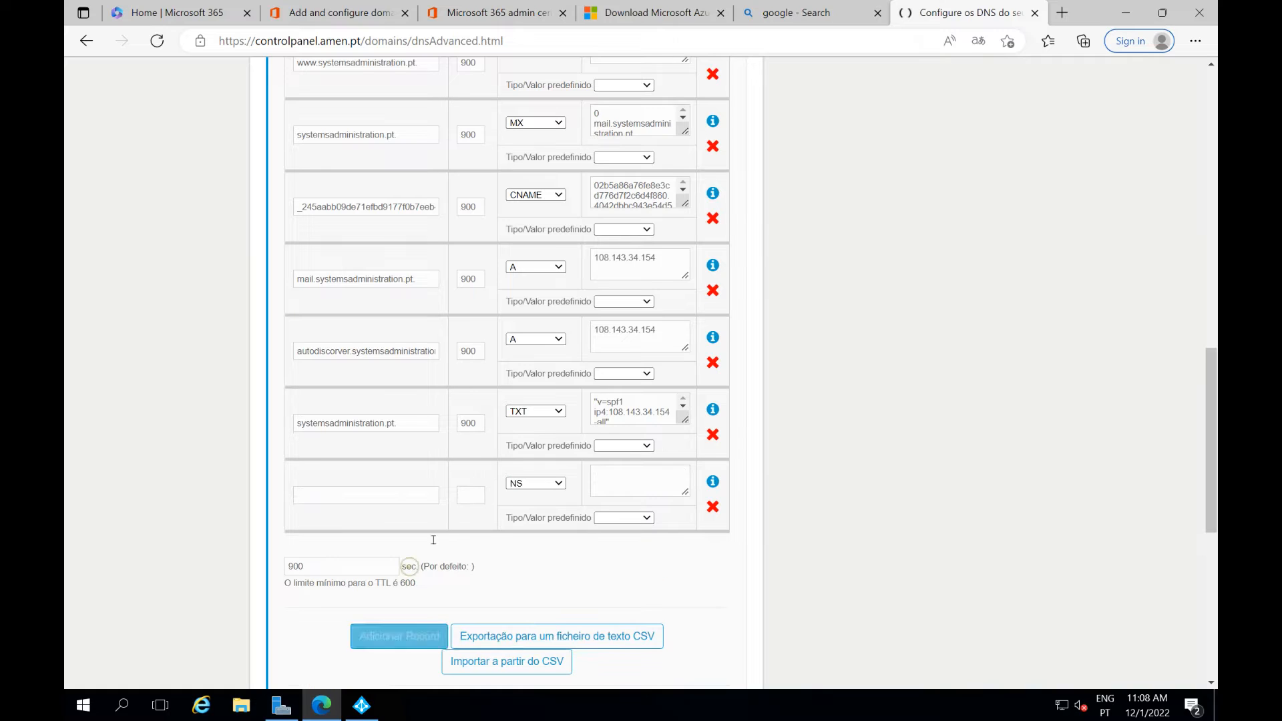
left_click(537, 482)
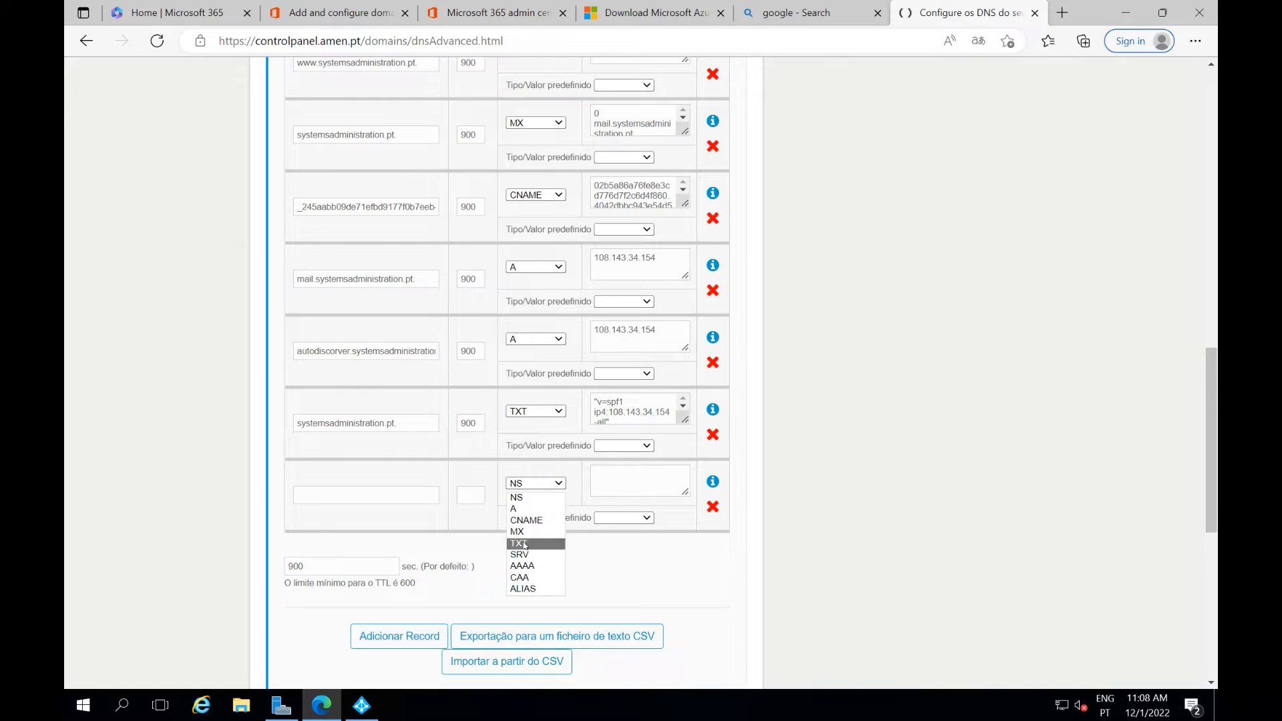
left_click(537, 543)
left_click(605, 480)
type("MS=ms98934720")
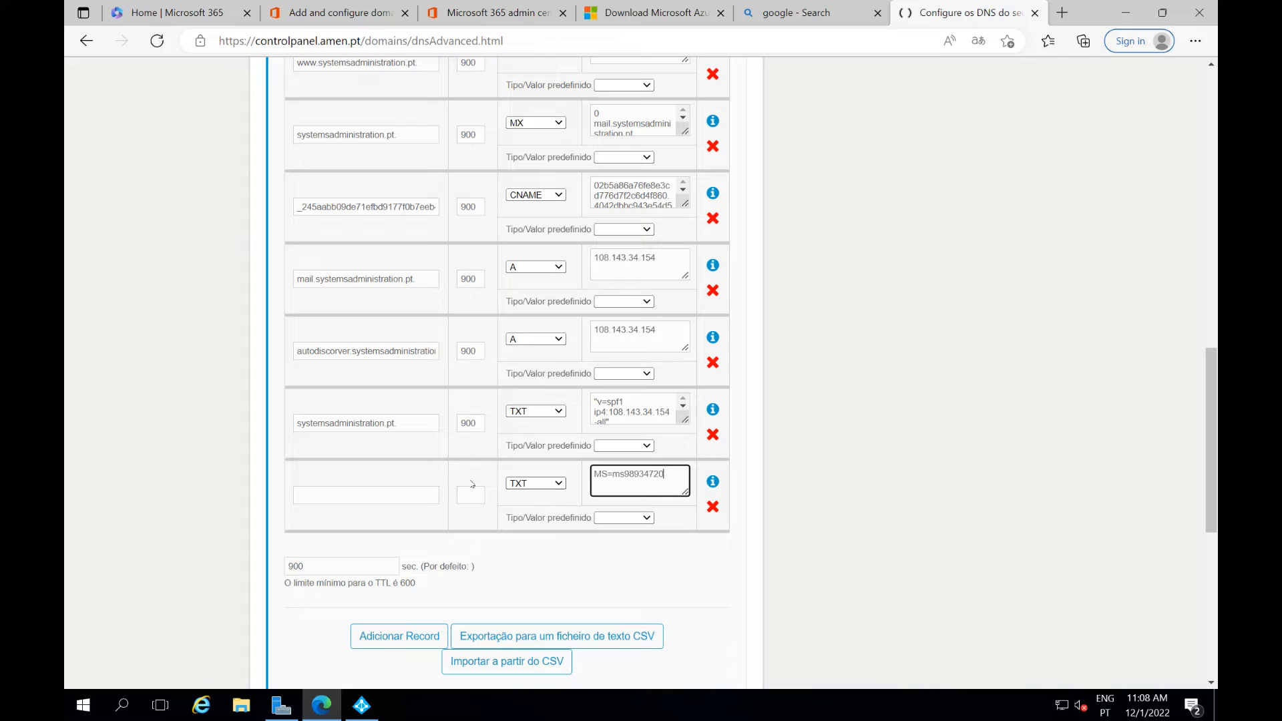
left_click(405, 495)
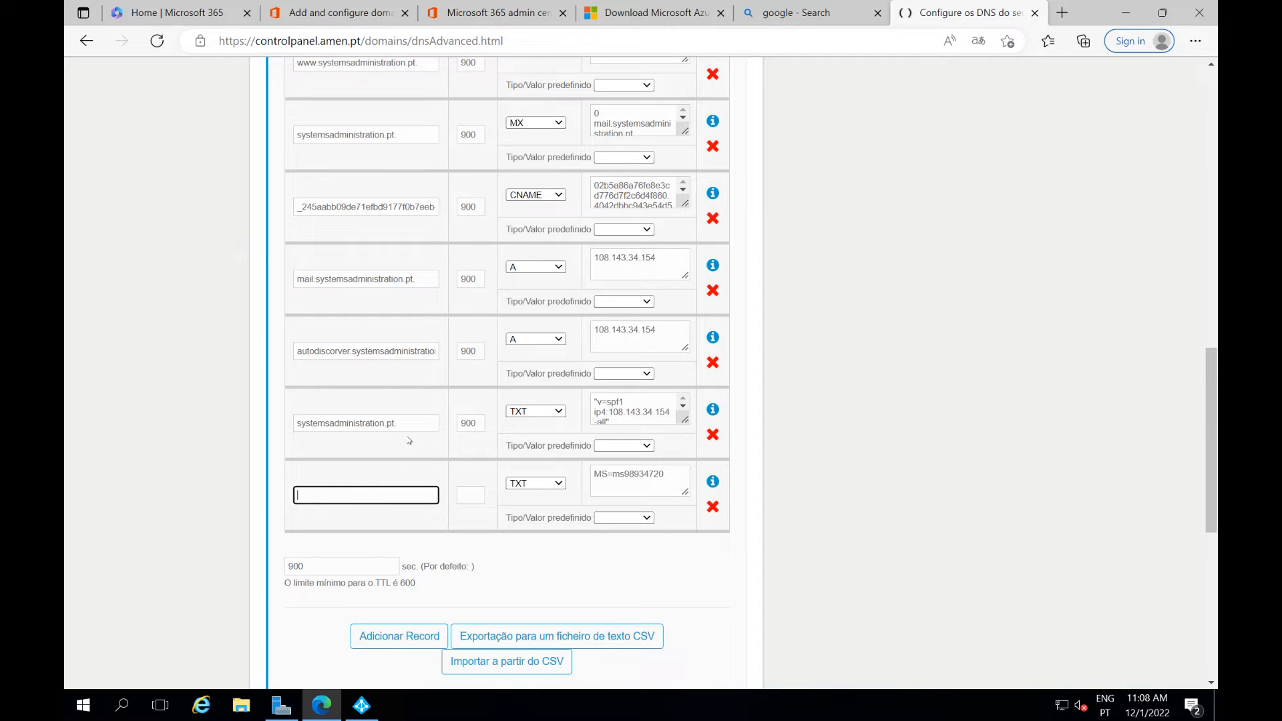
left_click_drag(405, 421, 287, 428)
key("ctrl+c")
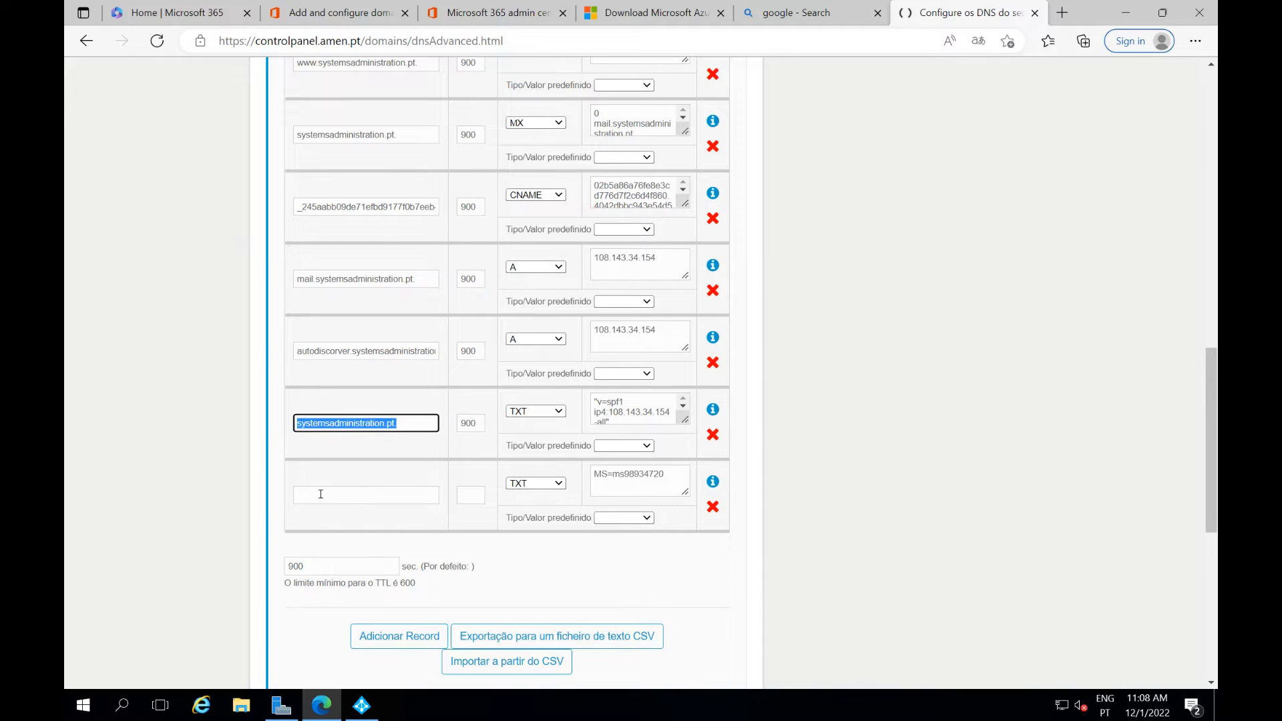
left_click(321, 494)
key("ctrl+v")
left_click(476, 493)
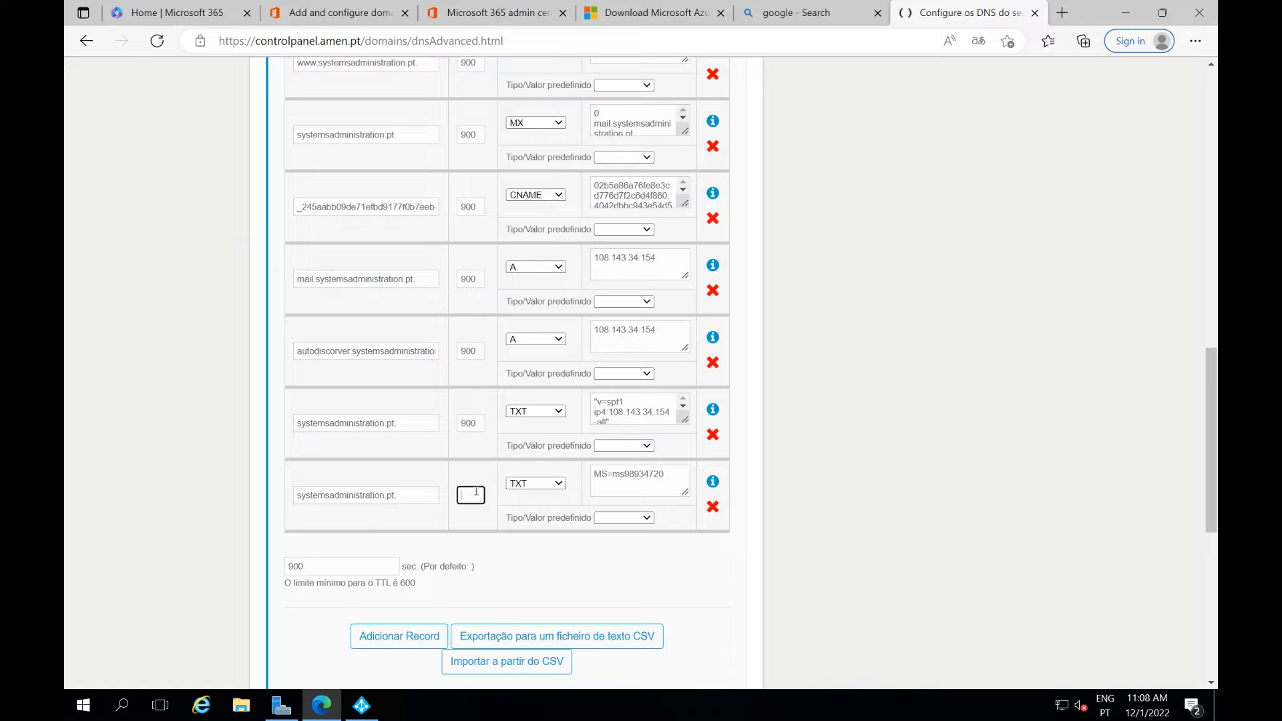
type("90")
Apply the DNS changes and confirm saving them
scroll(415, 629, "down", 3)
left_click(498, 514)
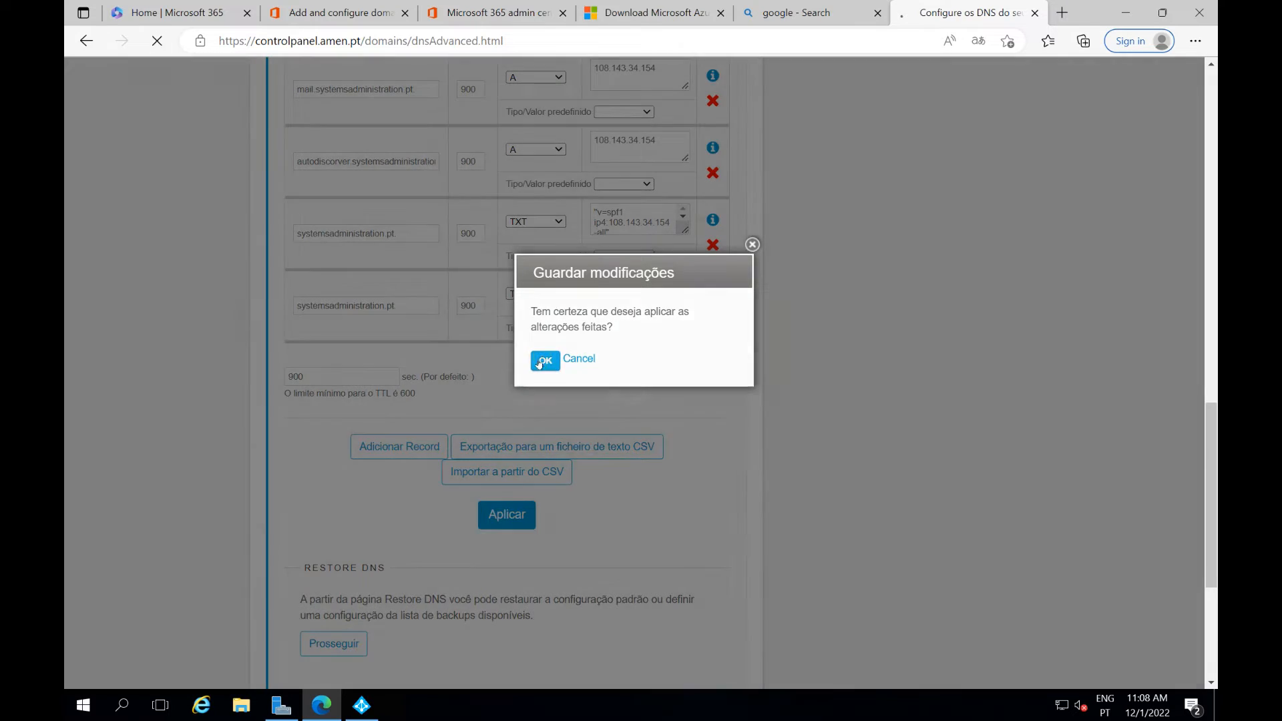
left_click(543, 361)
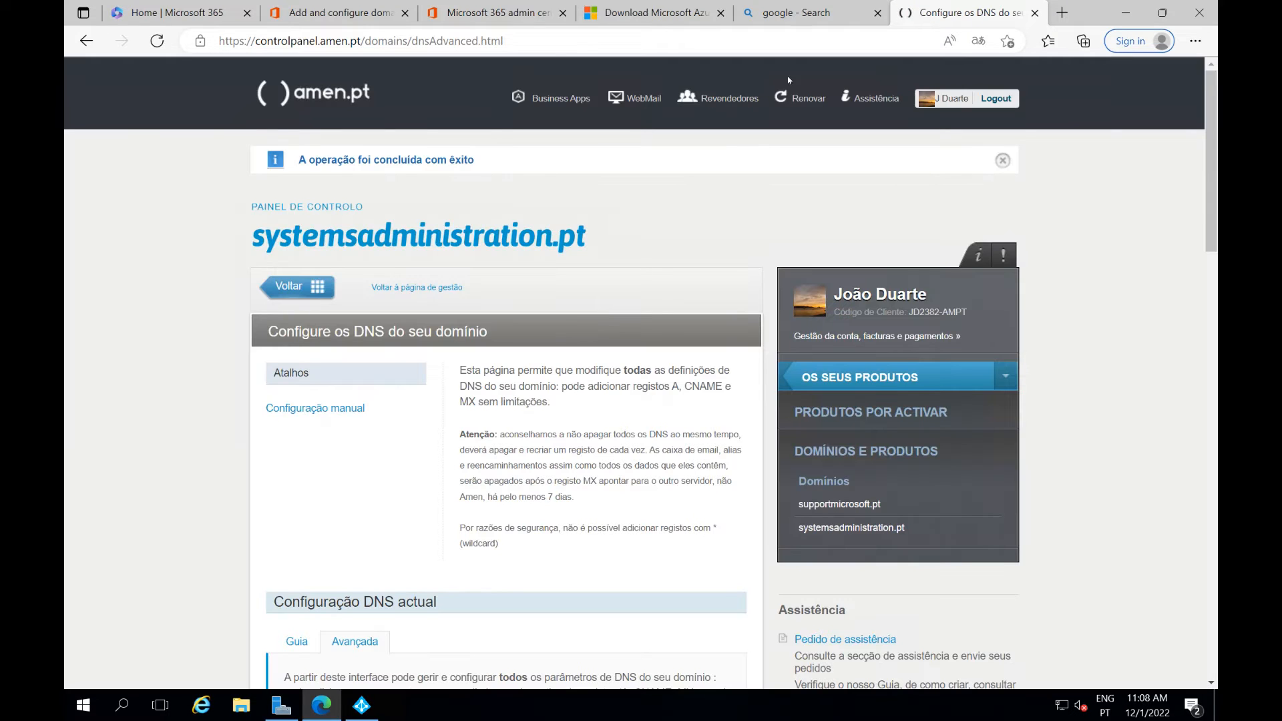
left_click(334, 12)
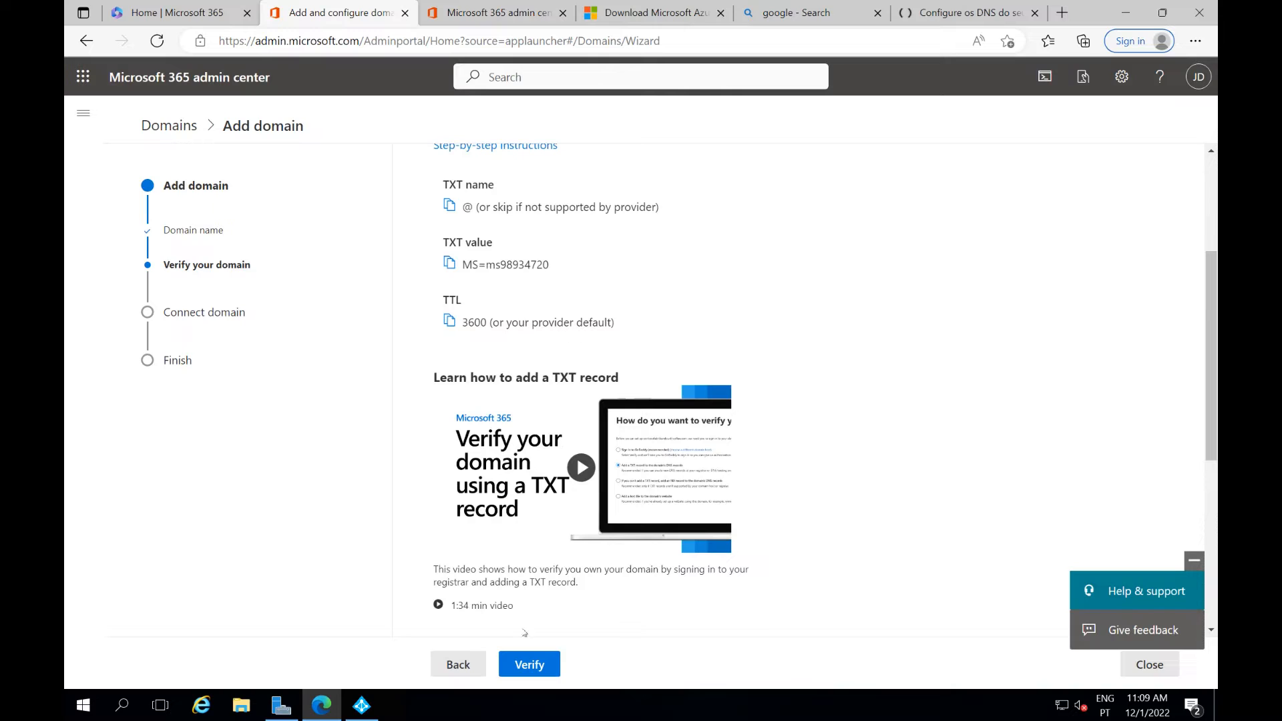
Verify ownership of systemsadministration.pt, retrying the check until it passes
left_click(531, 663)
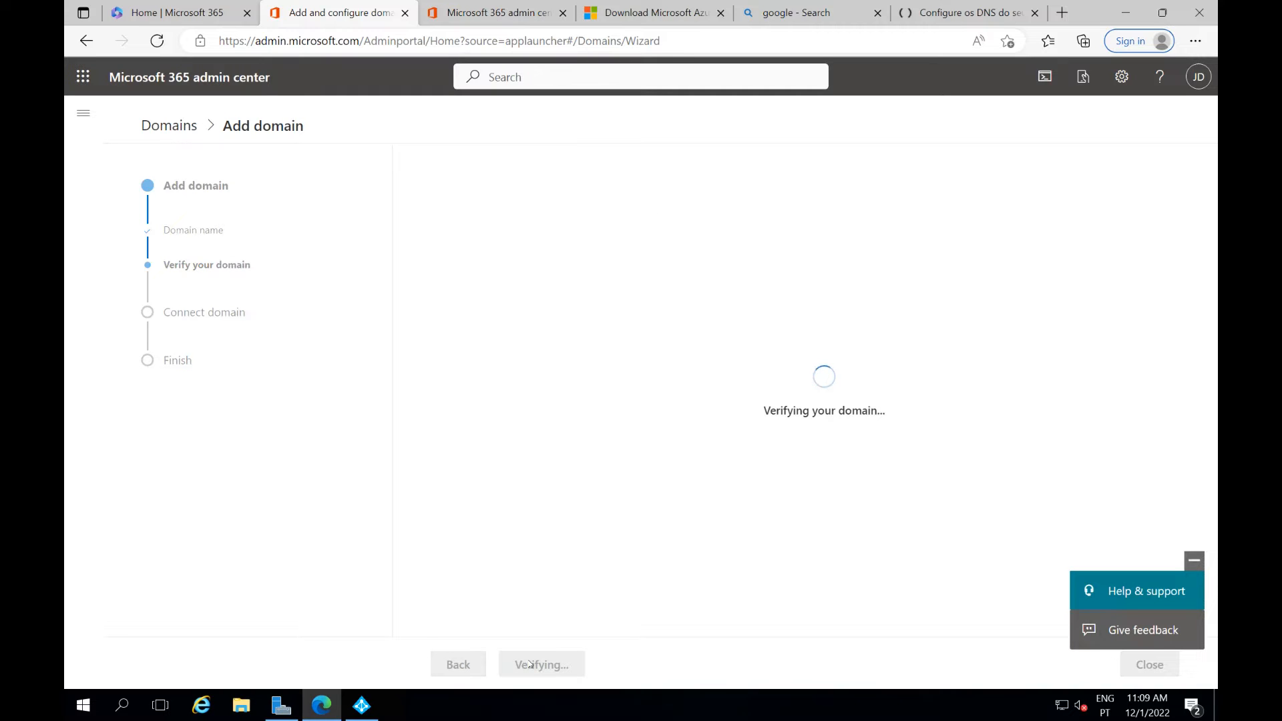
left_click(529, 664)
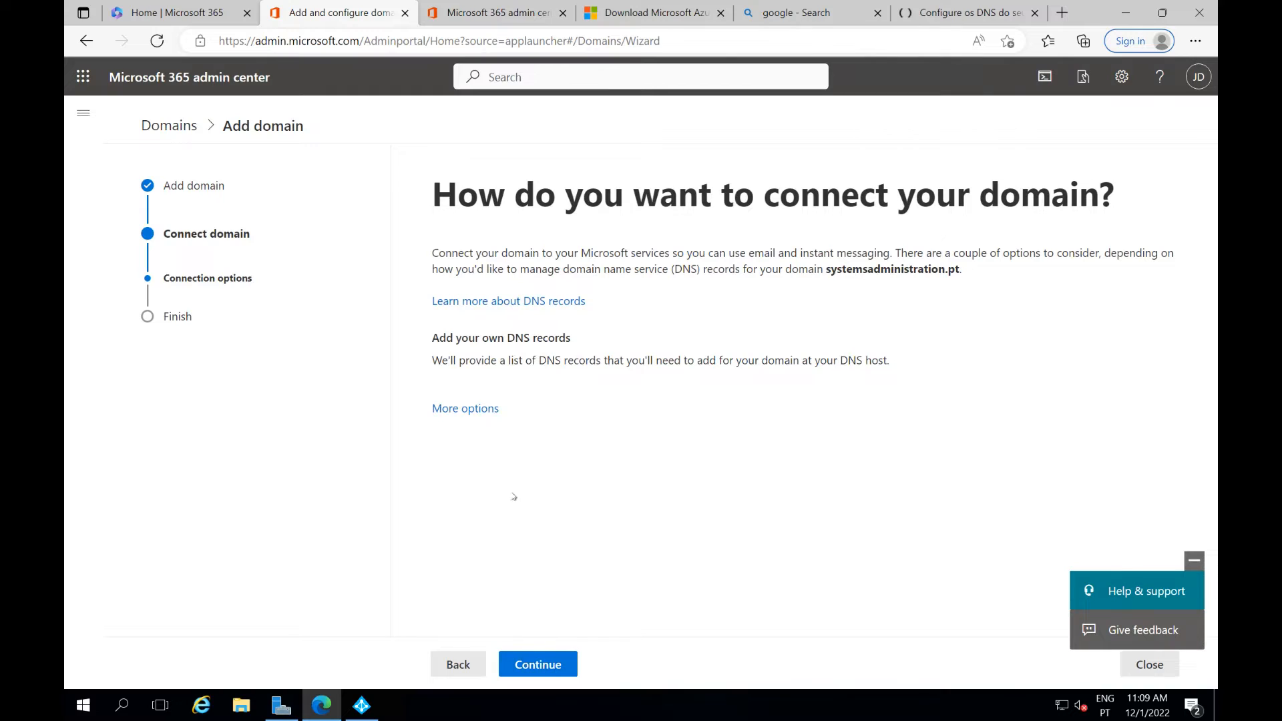
left_click(540, 668)
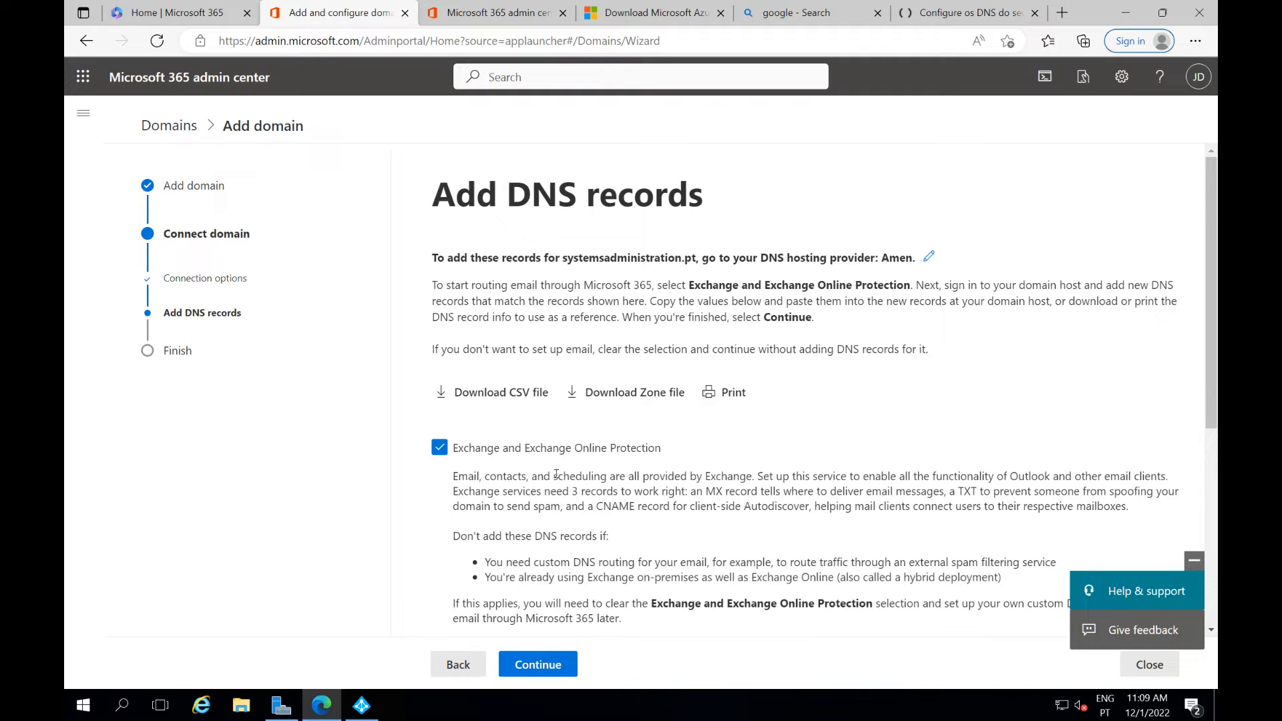
Skip the Exchange DNS records and finish the domain setup
scroll(556, 477, "down", 3)
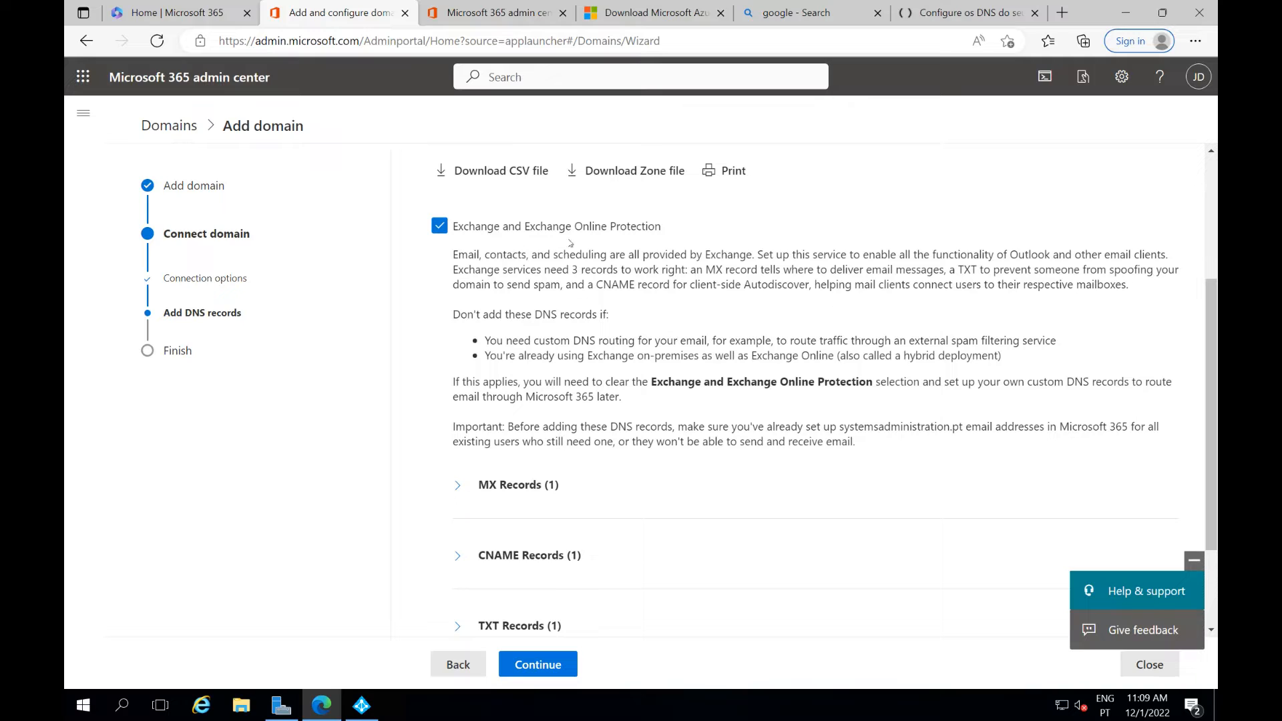
left_click(439, 227)
left_click(544, 666)
left_click(545, 674)
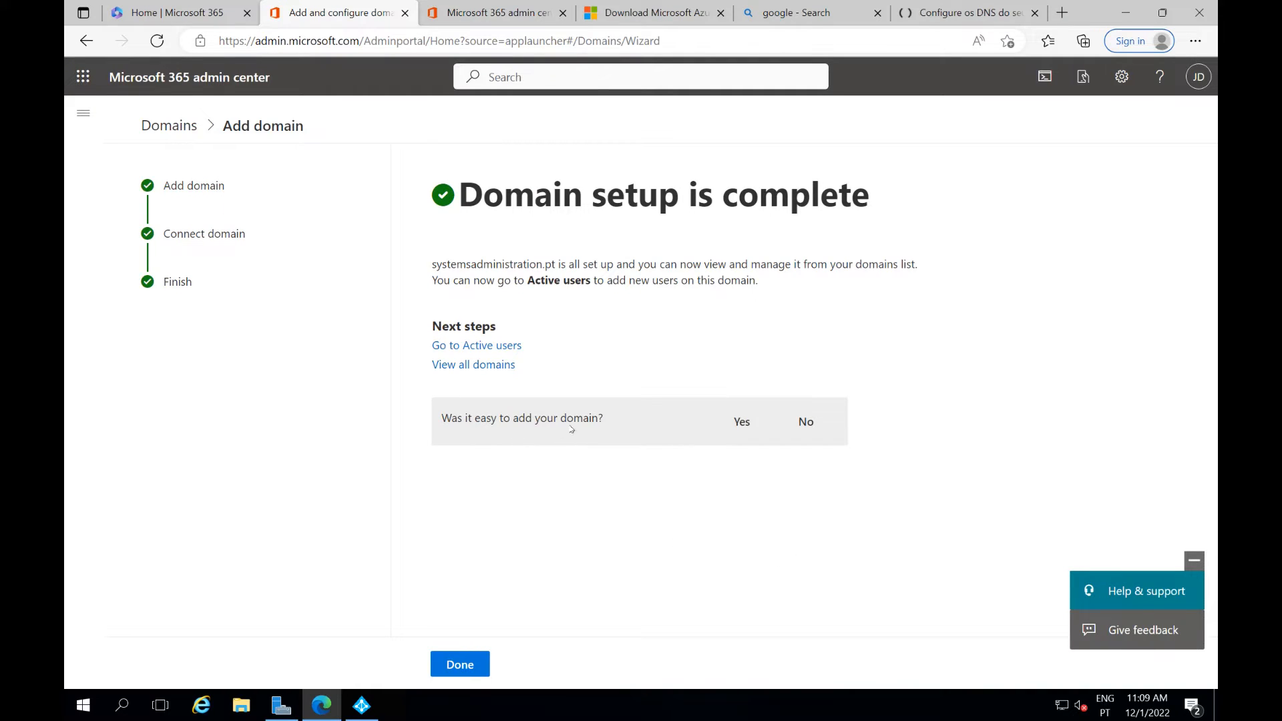
Close the domain wizard and exit the completed Azure AD Connect configuration
left_click(461, 664)
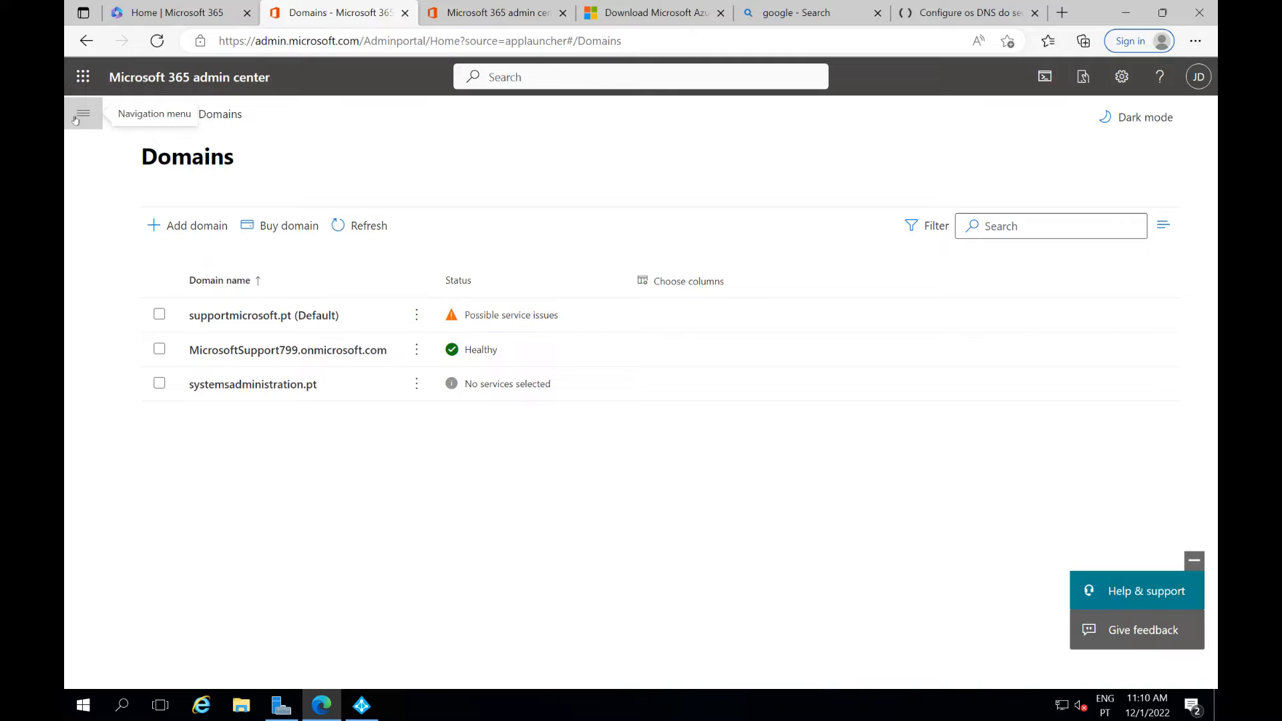
left_click(361, 706)
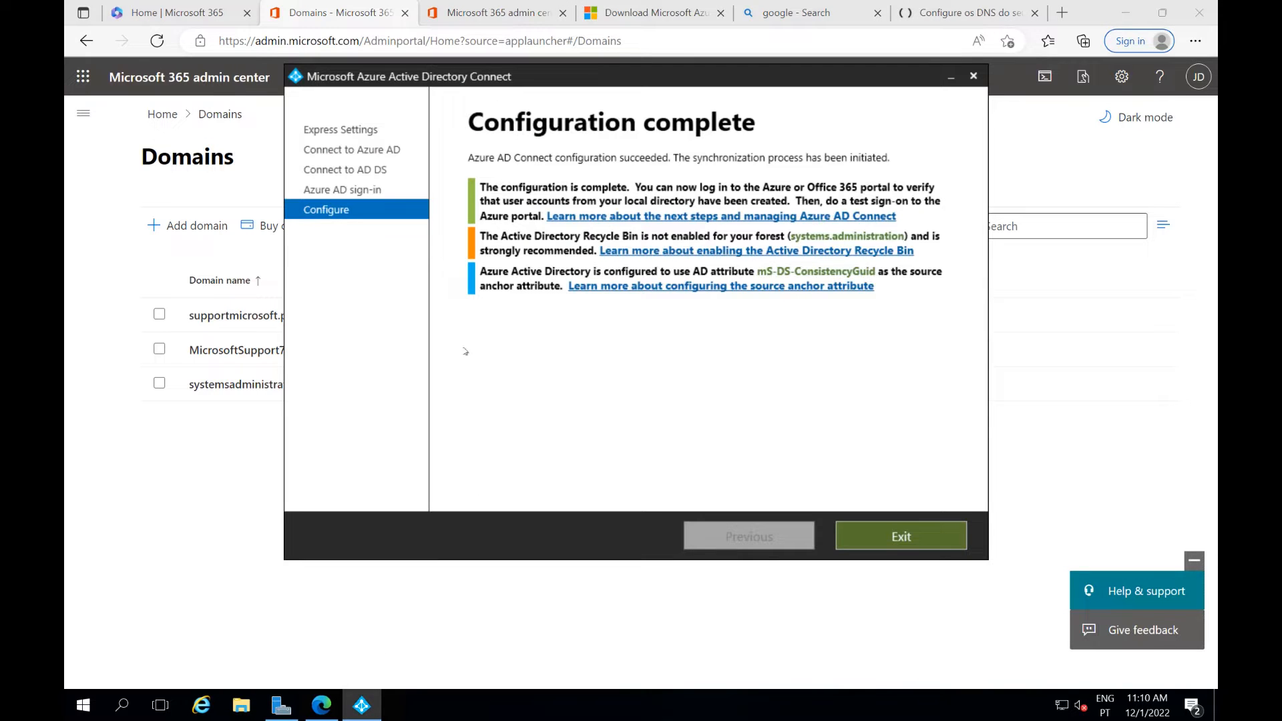
left_click(897, 542)
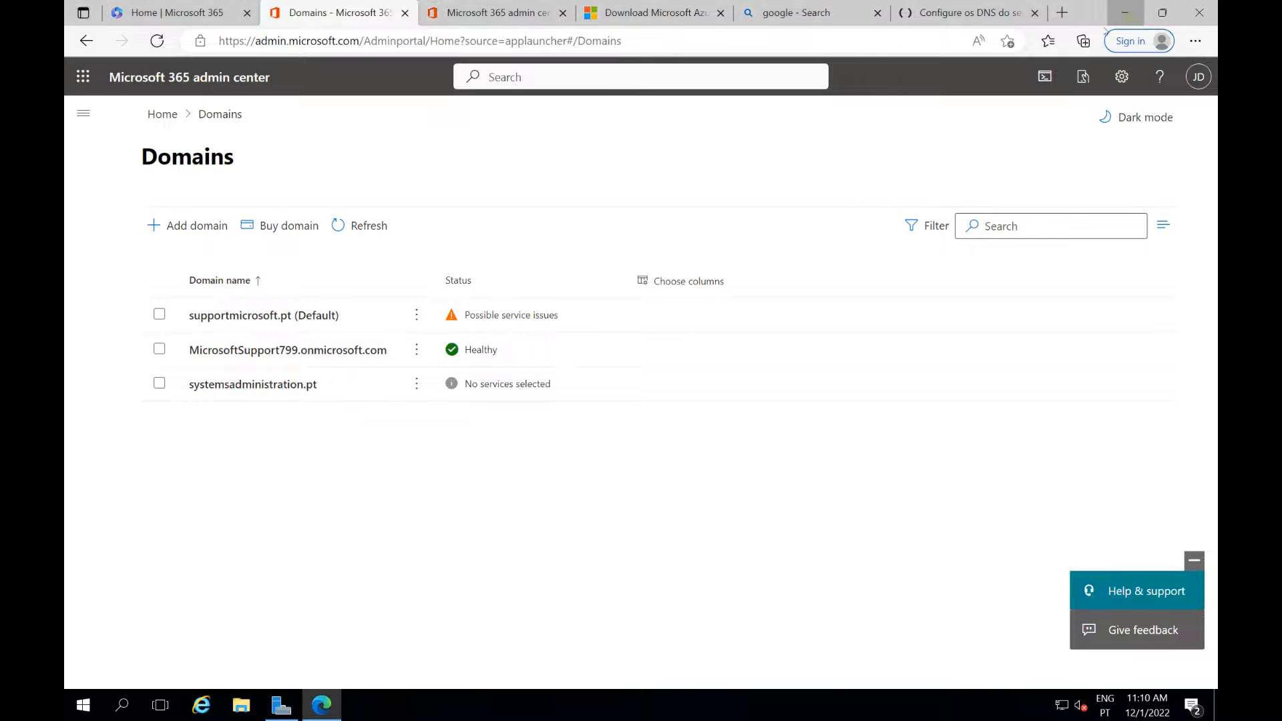
left_click(1125, 12)
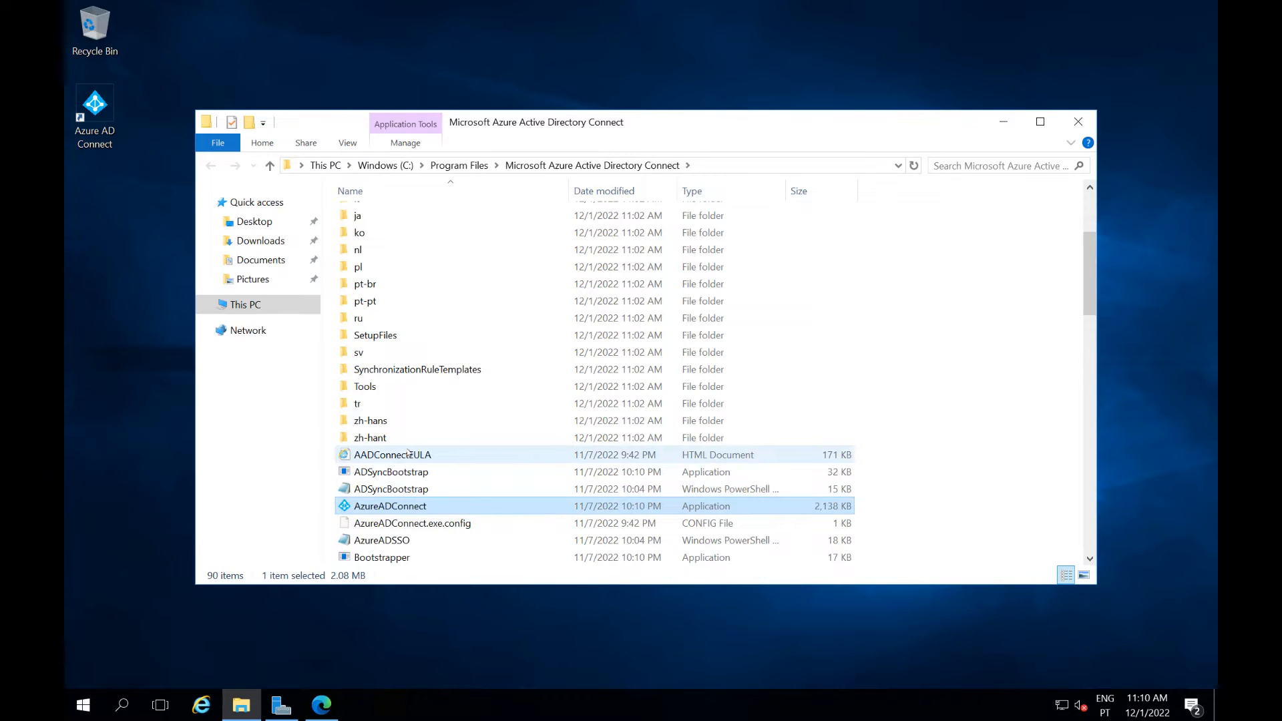
Launch Synchronization Service Manager and inspect the full import and full synchronization run details
left_click(84, 707)
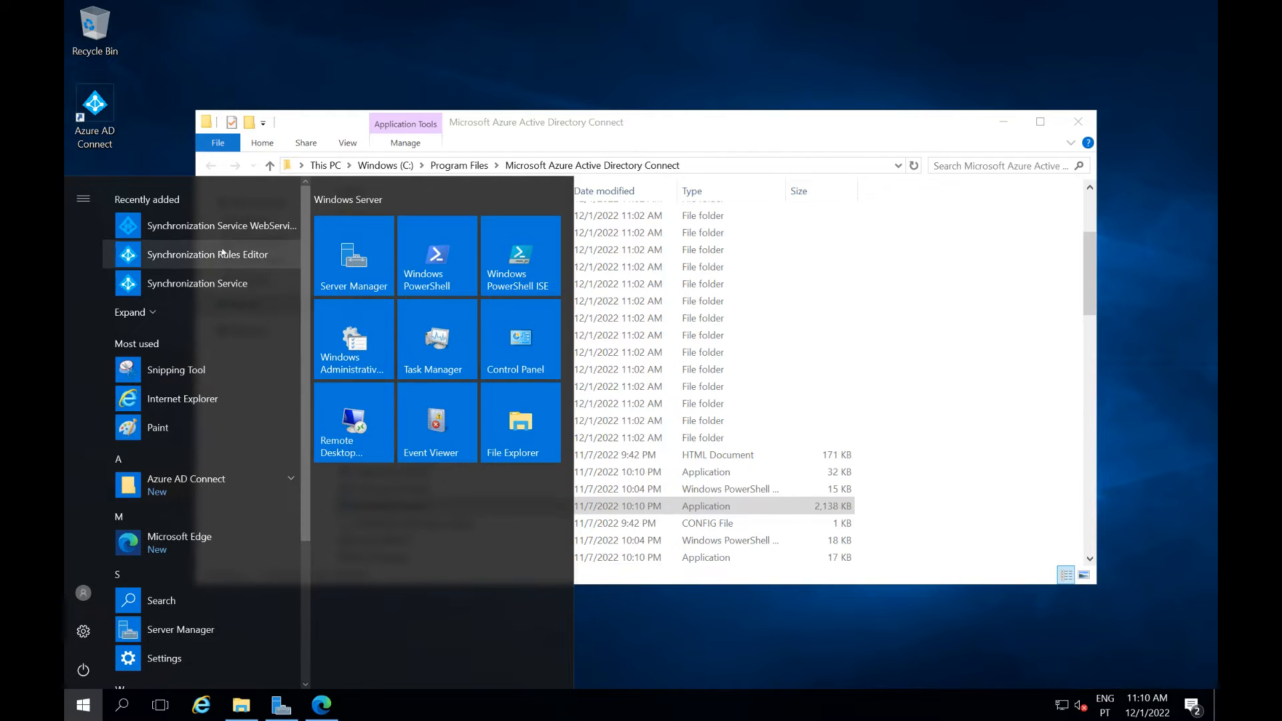
left_click(212, 285)
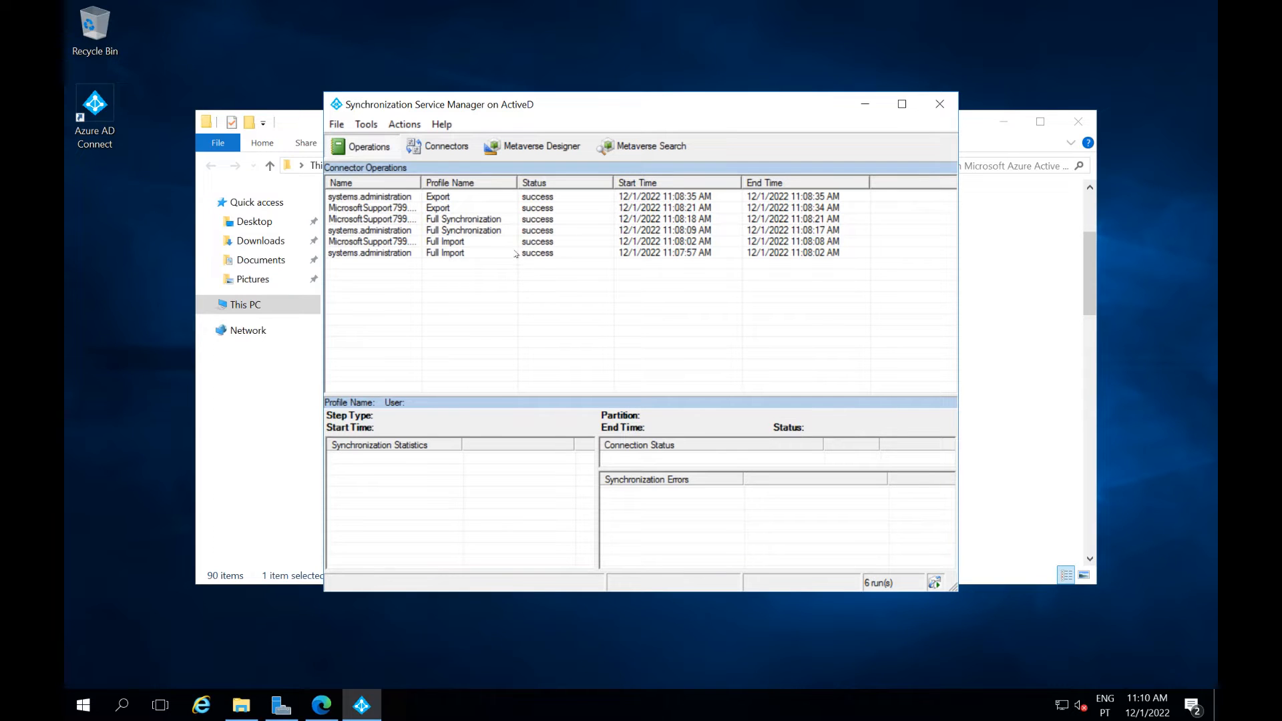
left_click(516, 252)
left_click(517, 243)
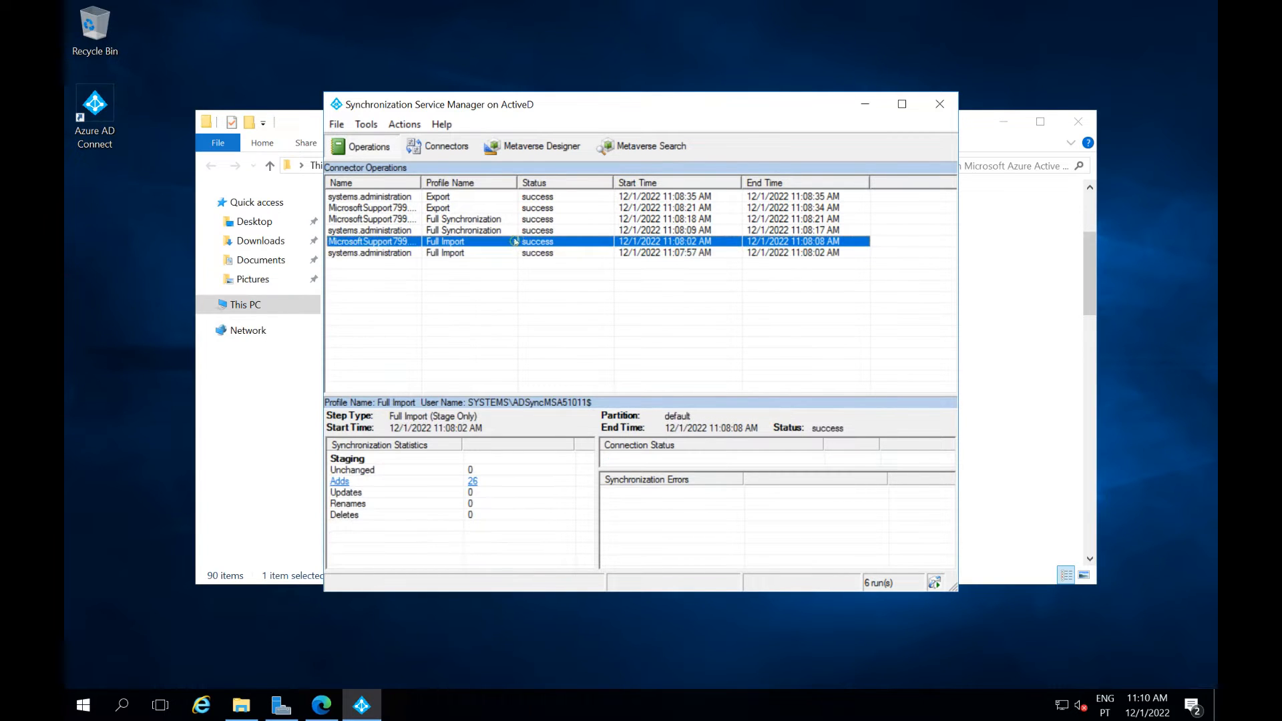
left_click(515, 231)
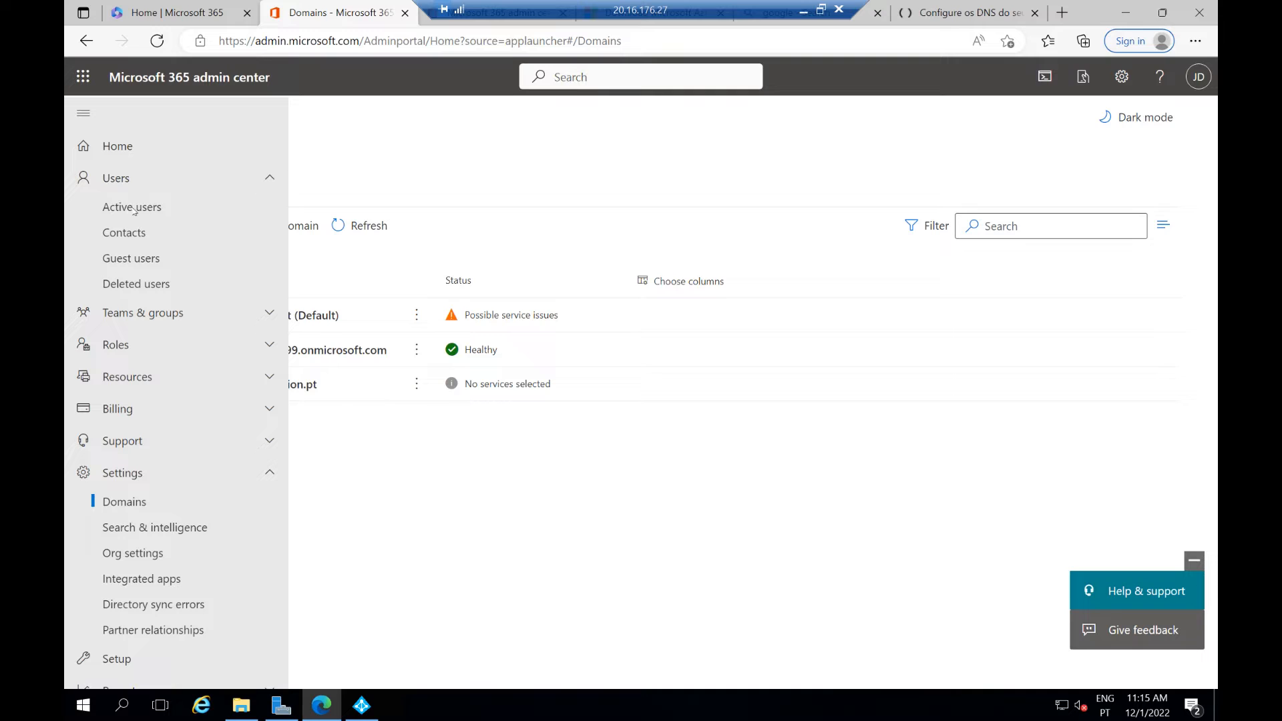
Show the Active users list and scroll through the synced accounts
left_click(121, 208)
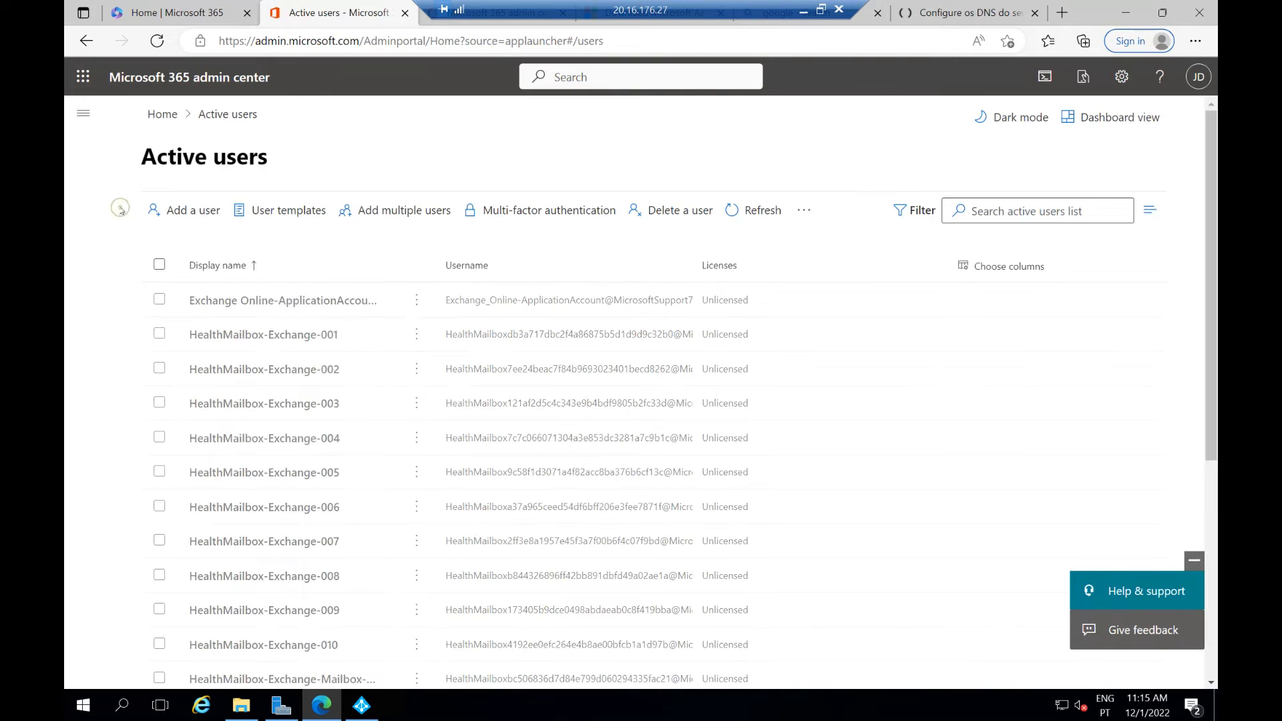
scroll(414, 360, "down", 5)
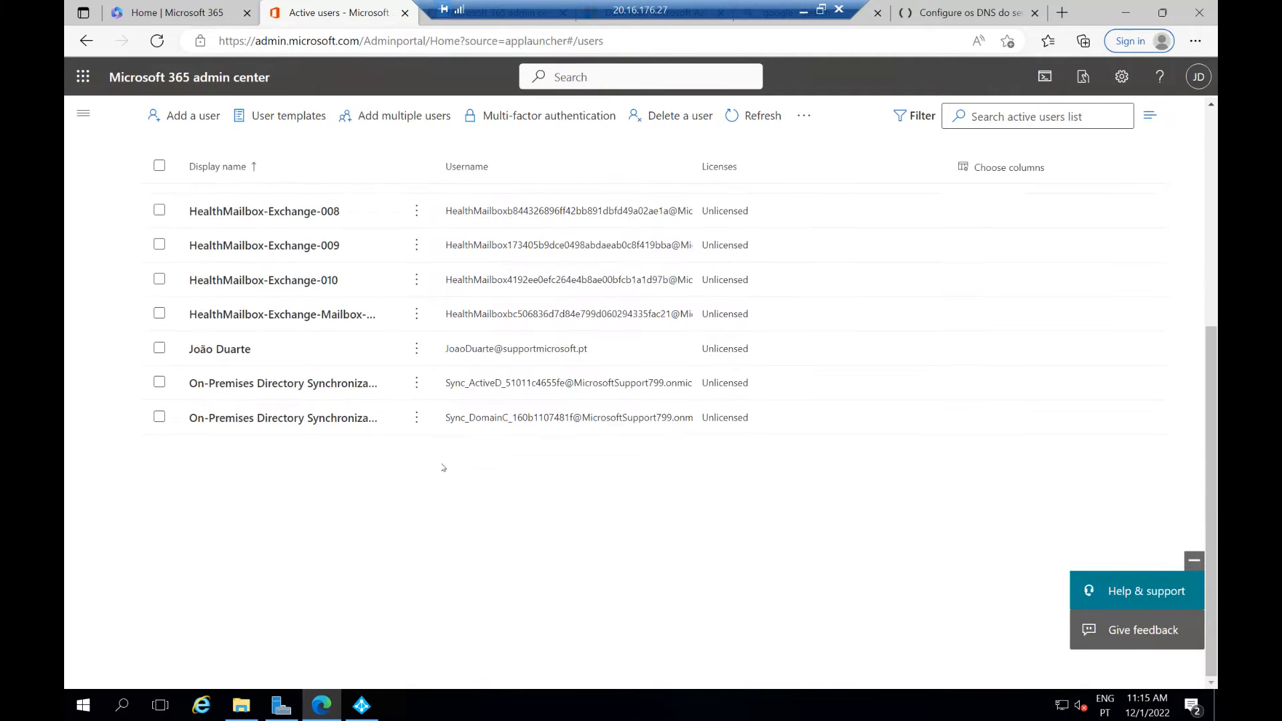
scroll(442, 464, "up", 5)
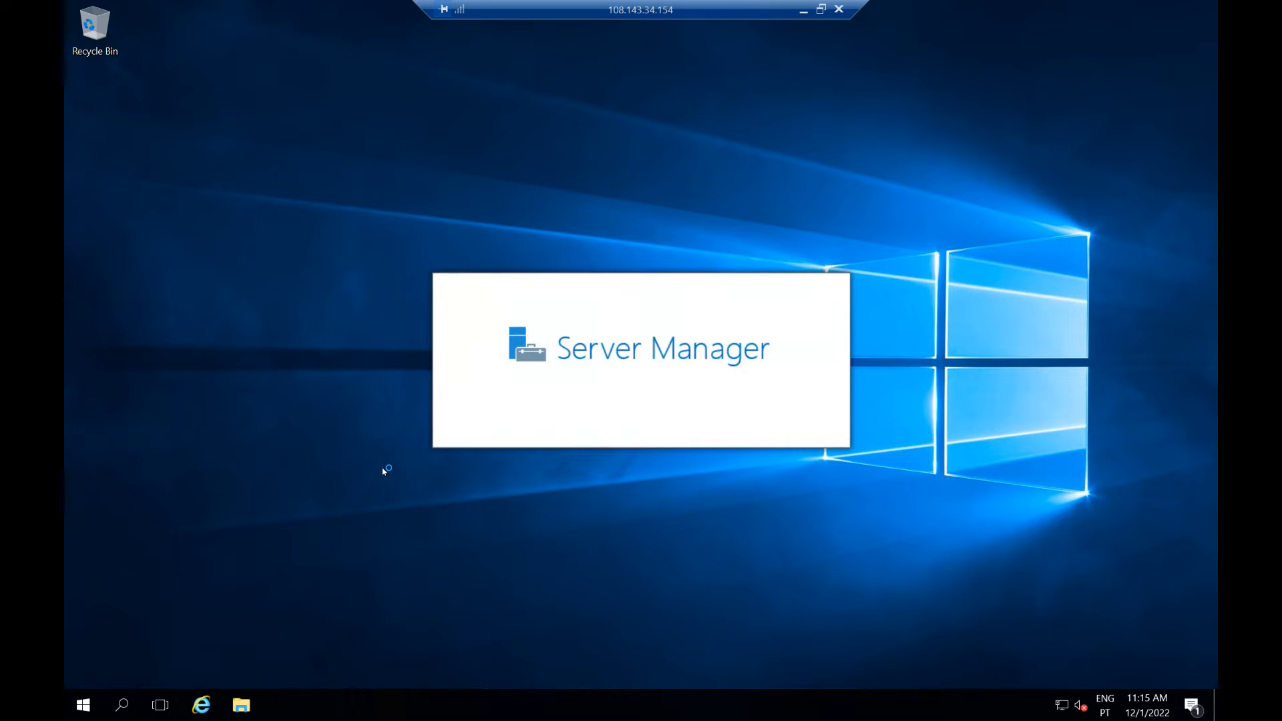
Launch Edge and load mail.systemsadministration.pt/ecp
left_click(83, 709)
left_click(193, 223)
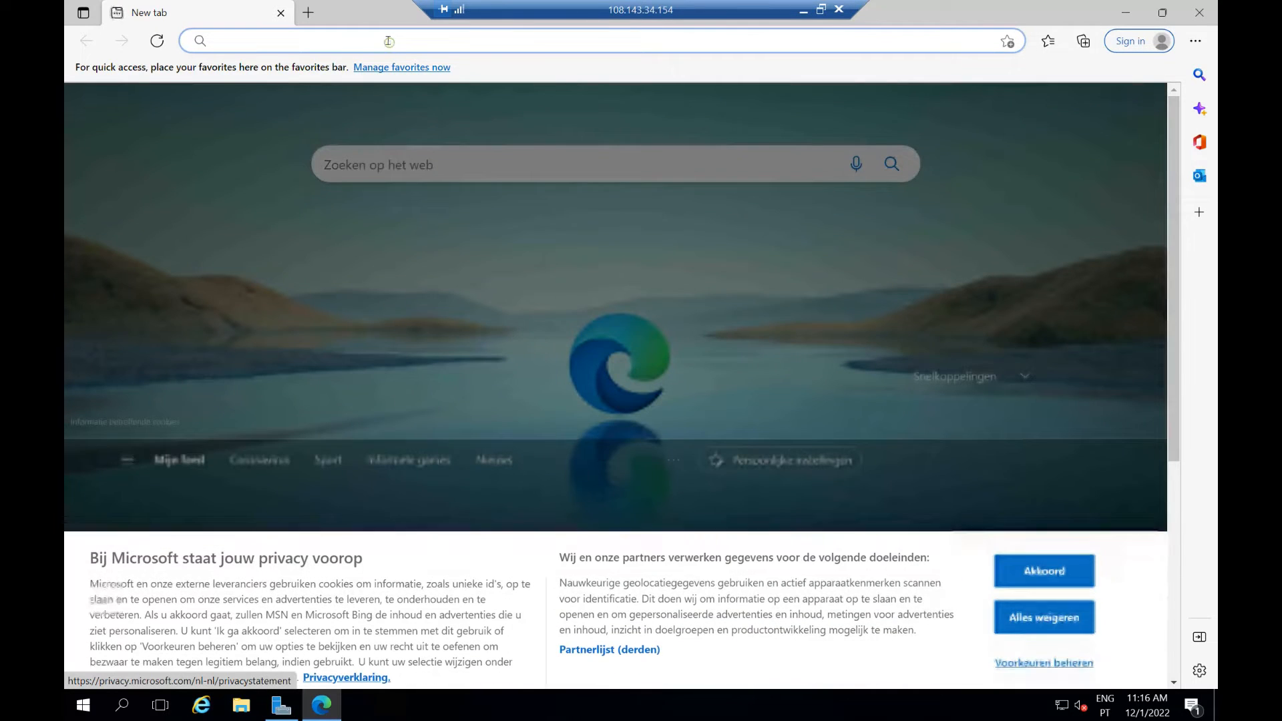
left_click(388, 40)
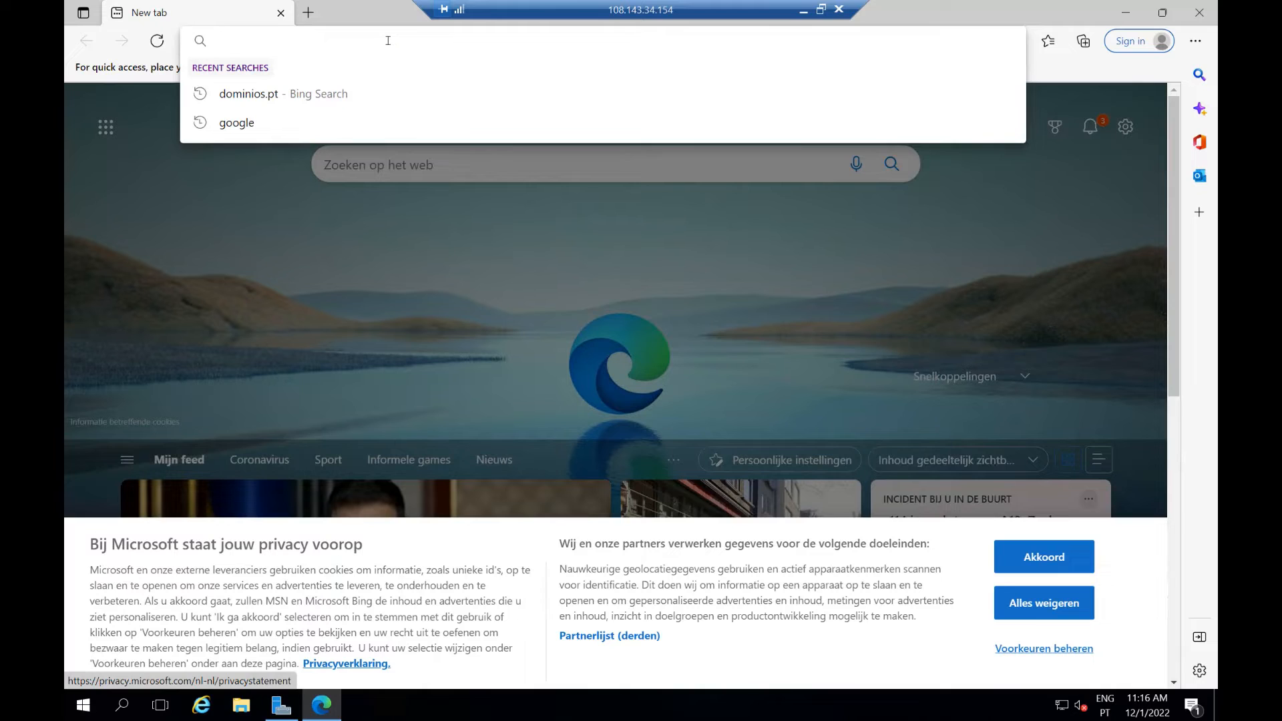
type("mail")
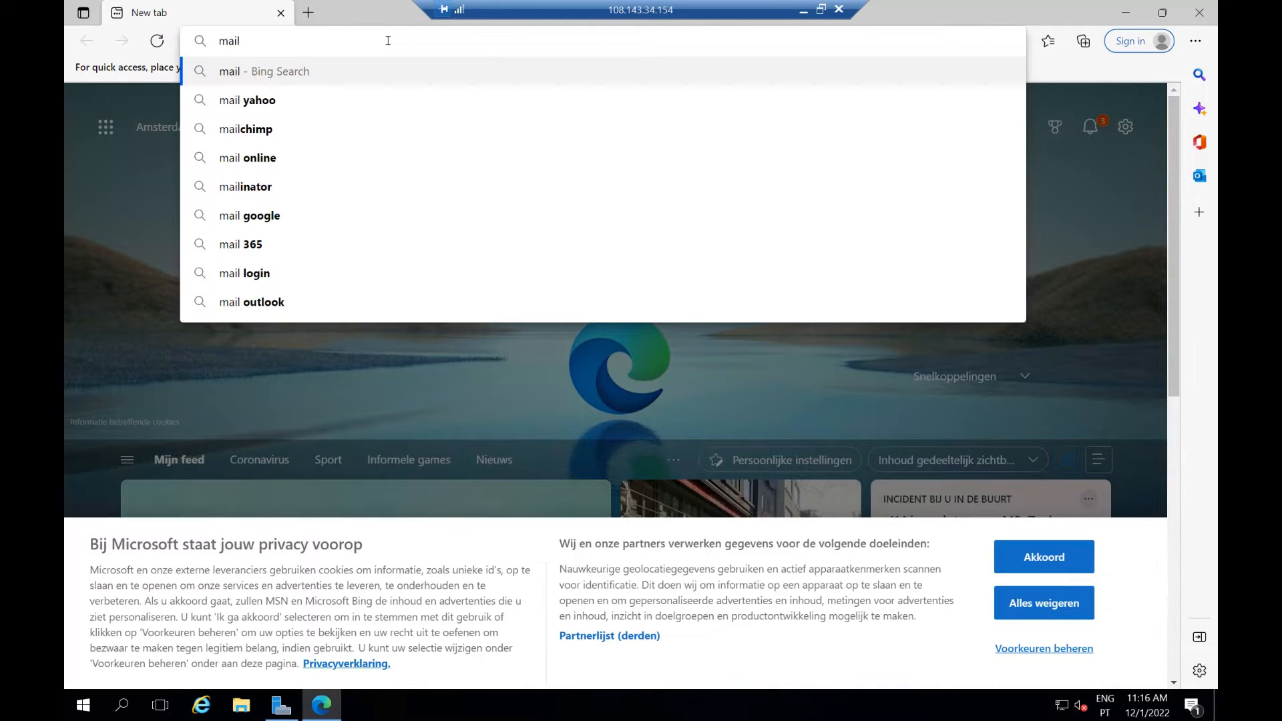
type(".")
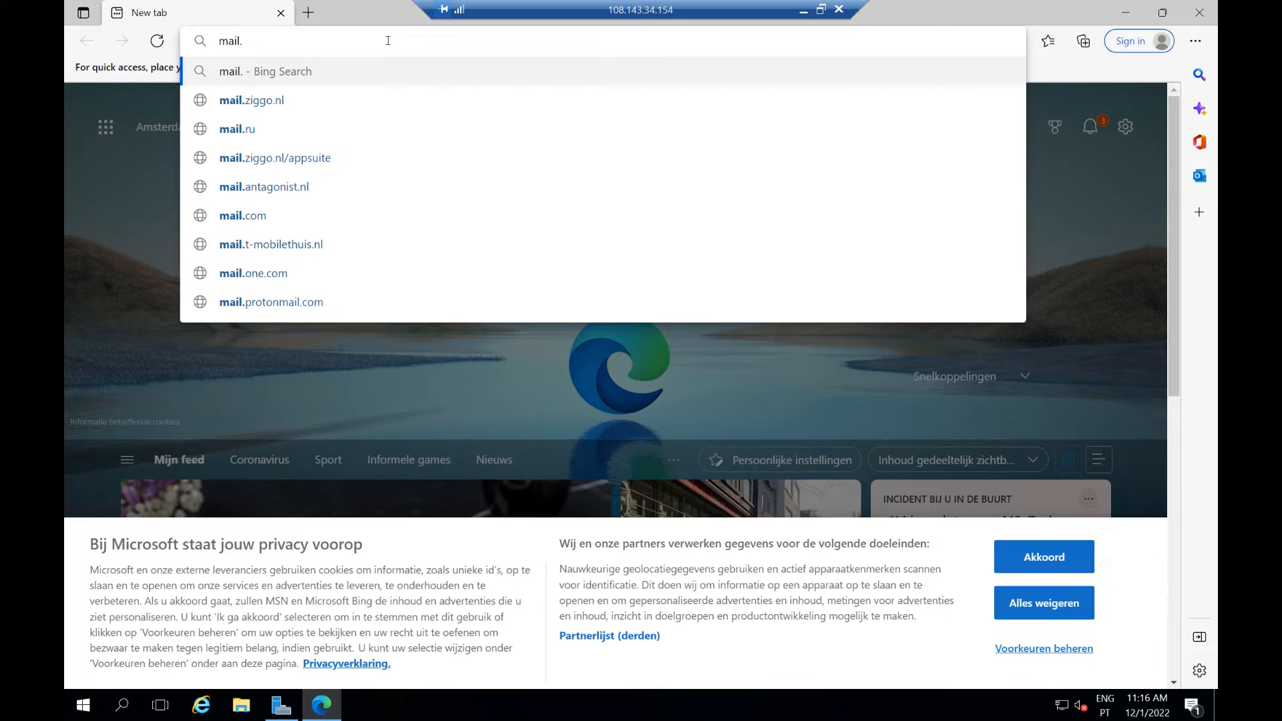
type("sys")
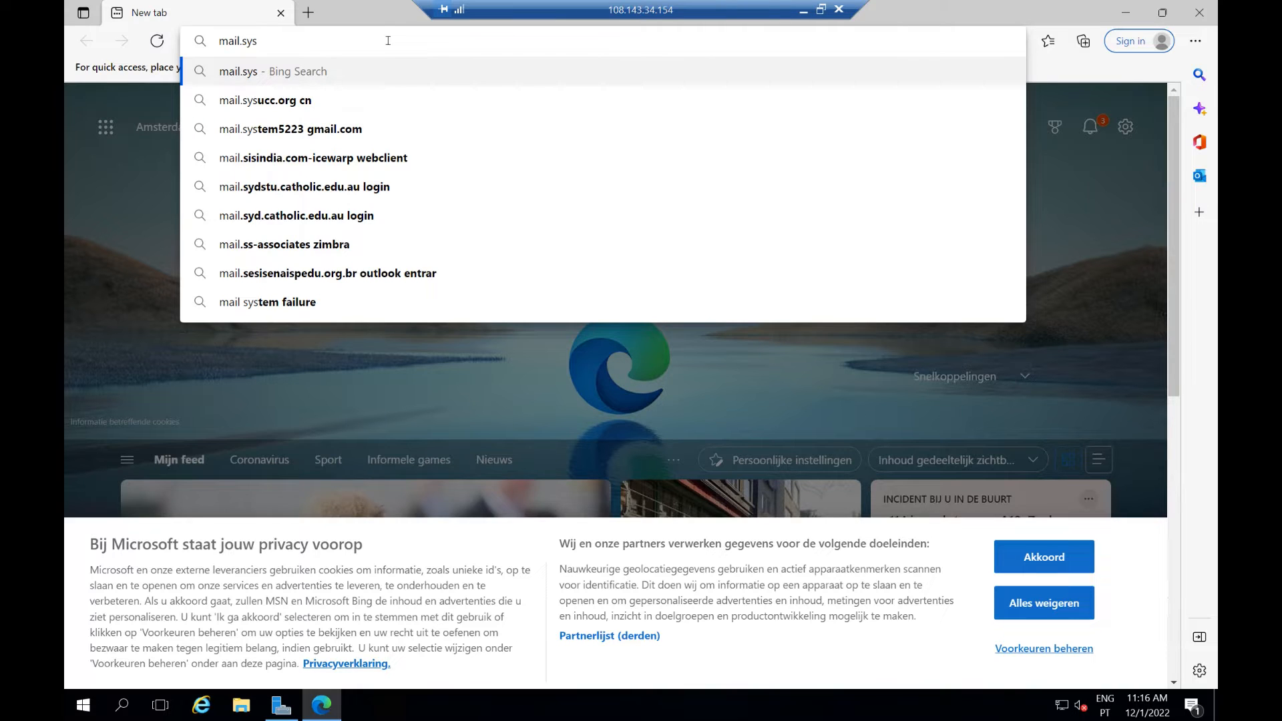
type("temsadm")
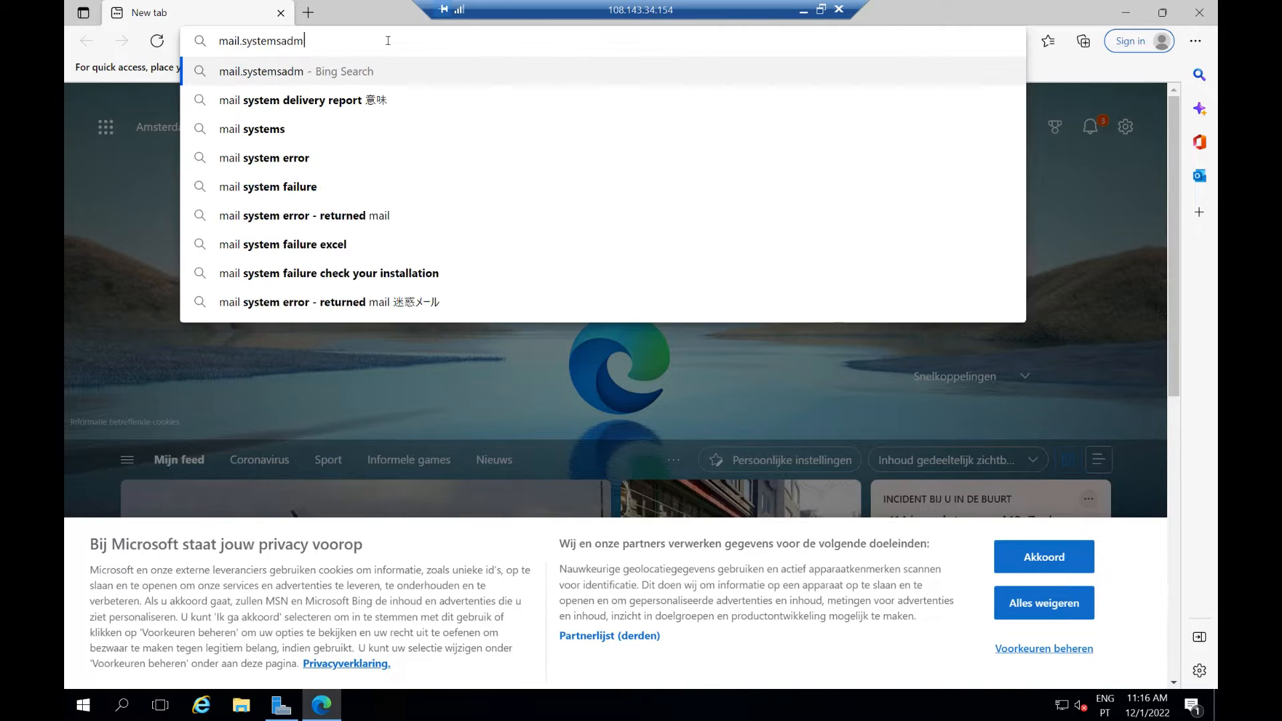
type("inistratio")
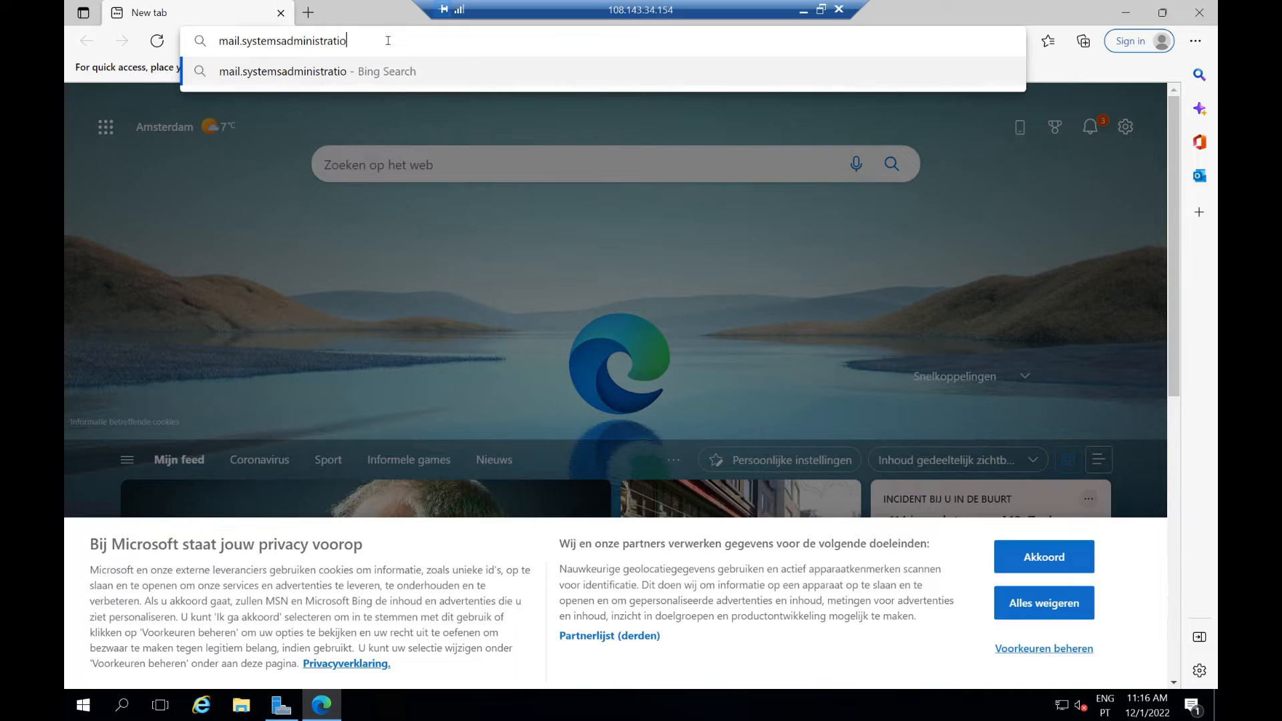
type("n.pt\\")
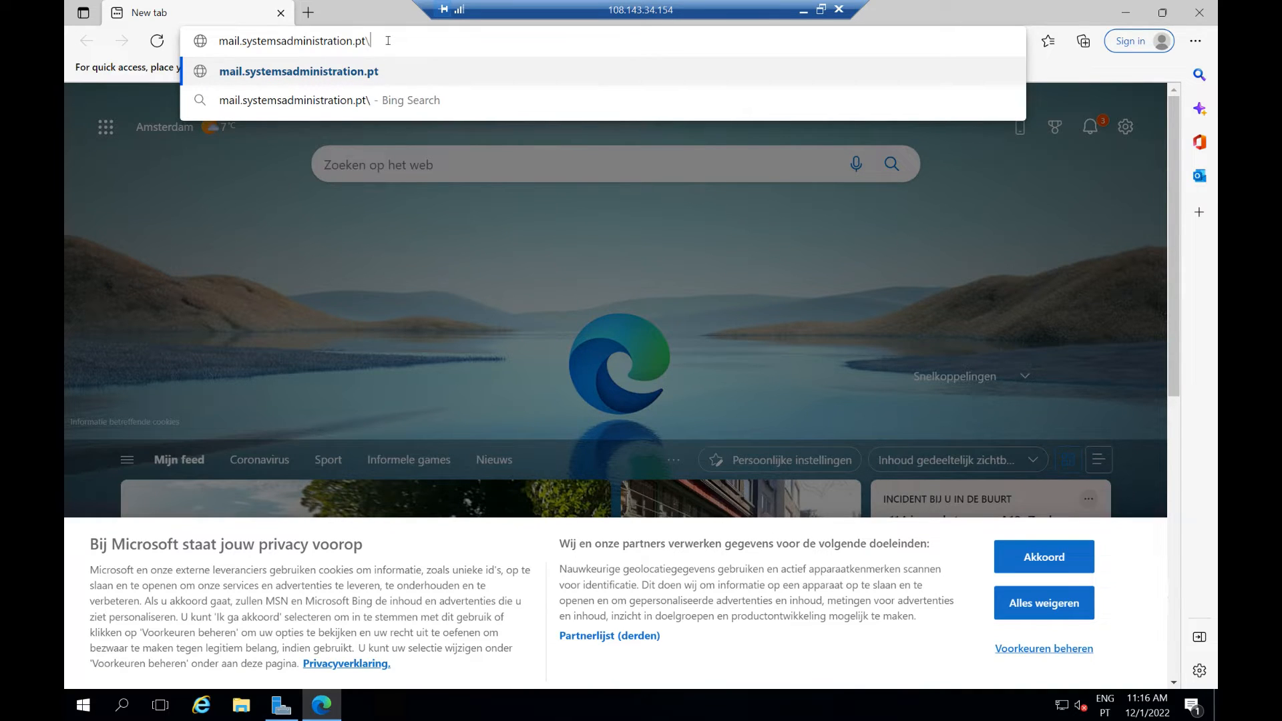
type("ecp")
key("Return")
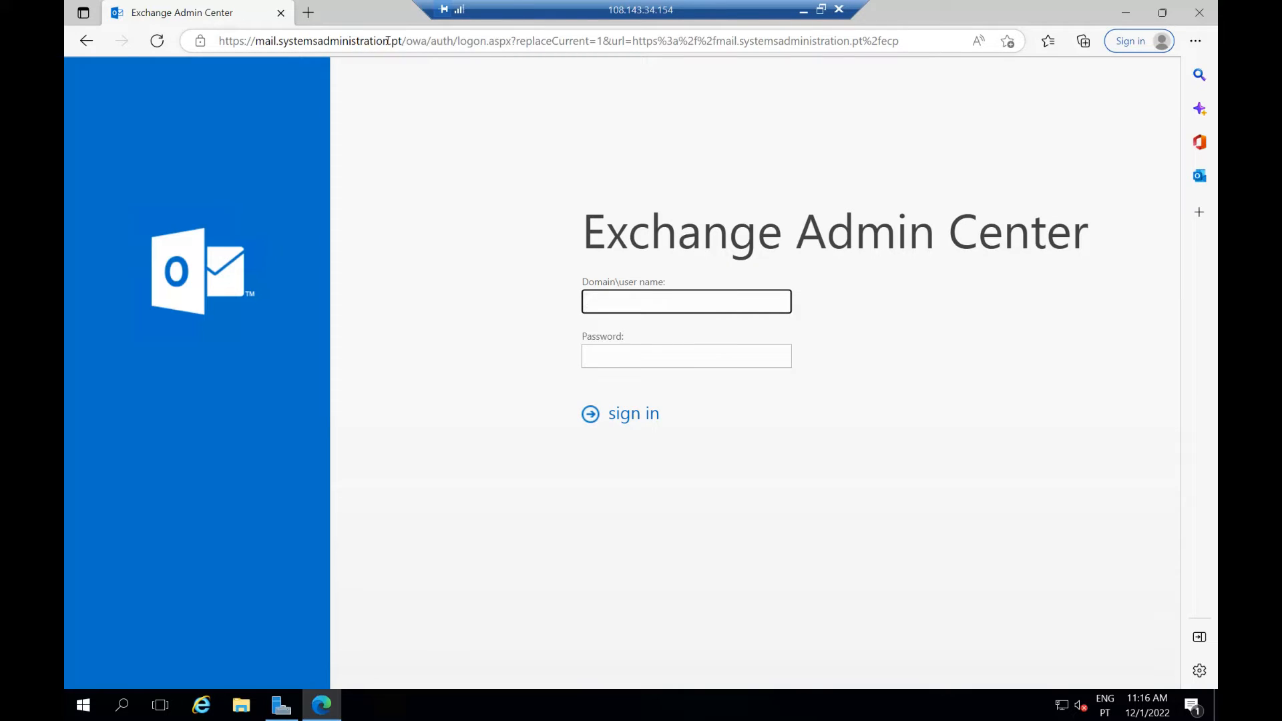
Sign in to the on-premises ECP with the administrator's user name and password
key("Tab")
type("********")
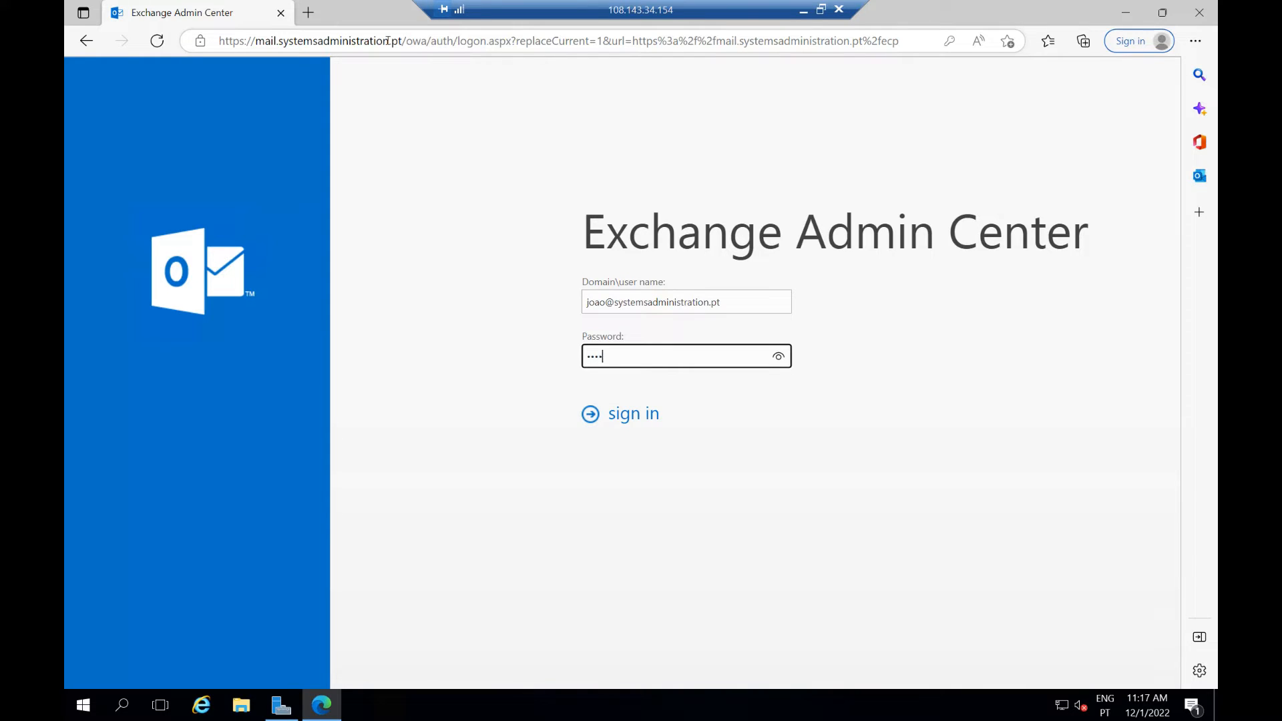
type("****")
key("Return")
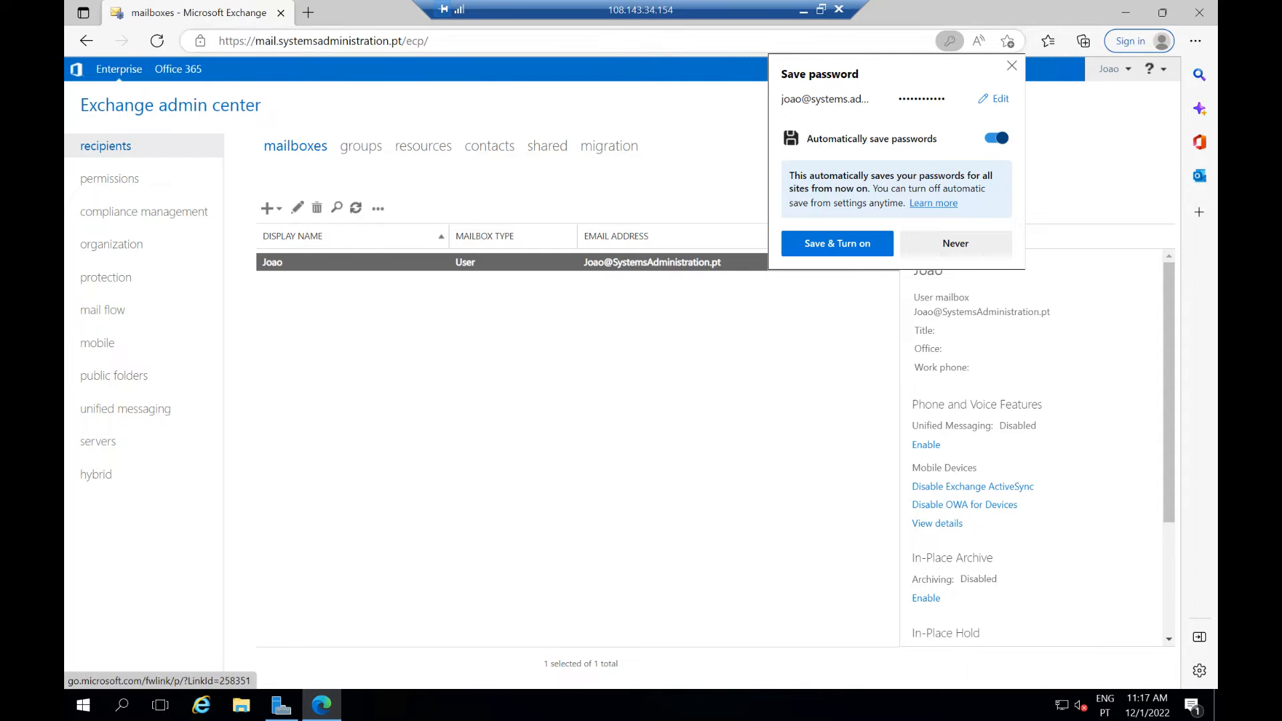
left_click(308, 12)
Go to portal.office.com and sign in with the tenant admin's e-mail and password
left_click(287, 37)
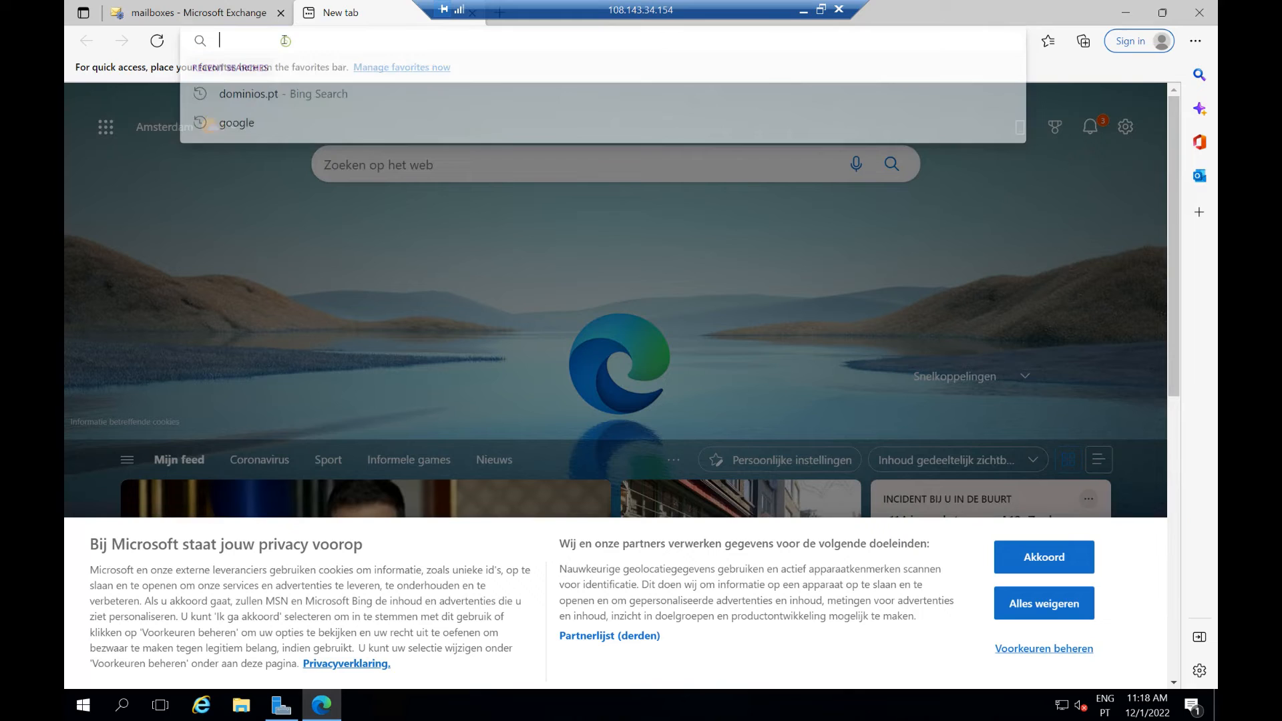
type("porta")
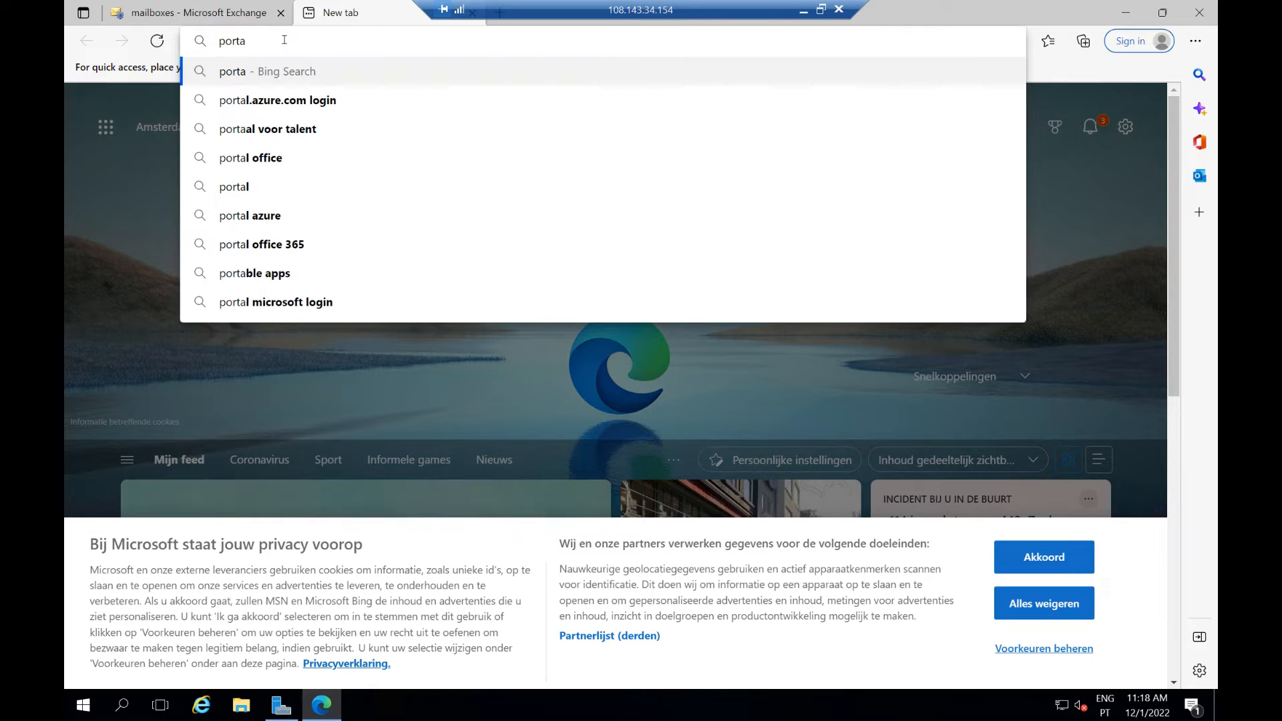
type("l.office")
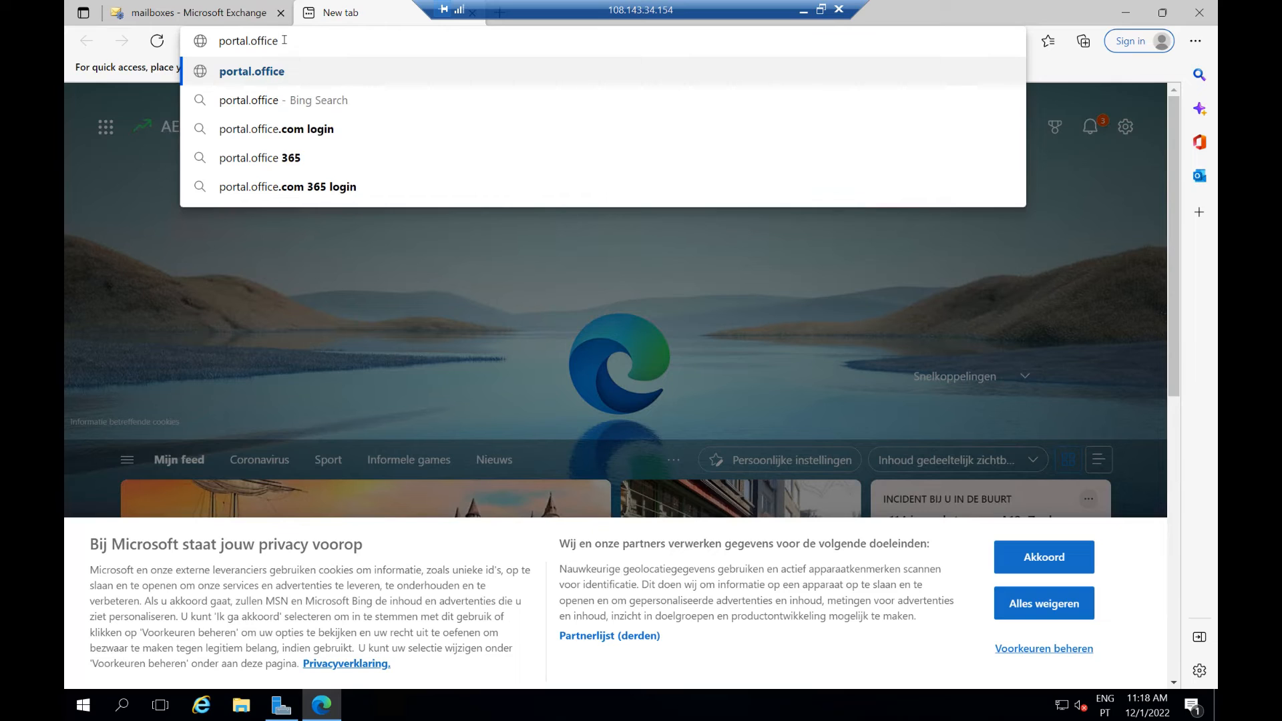
type(".com")
key("Return")
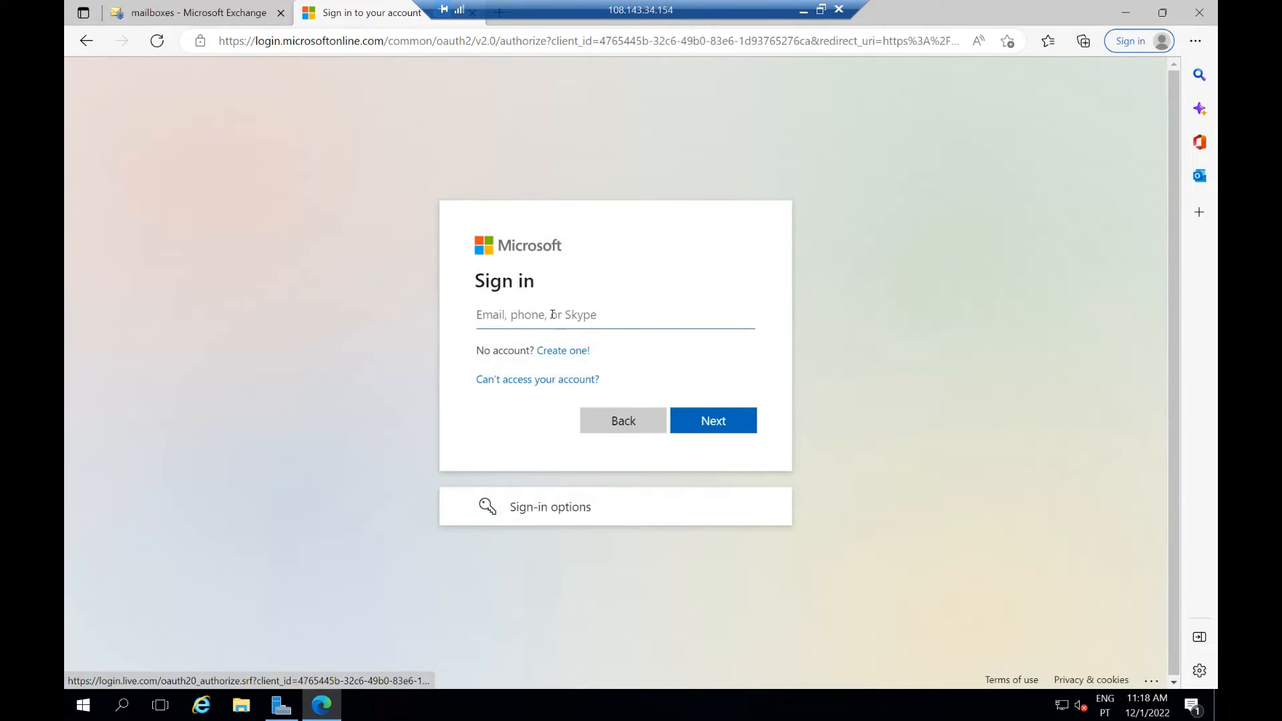
left_click(550, 312)
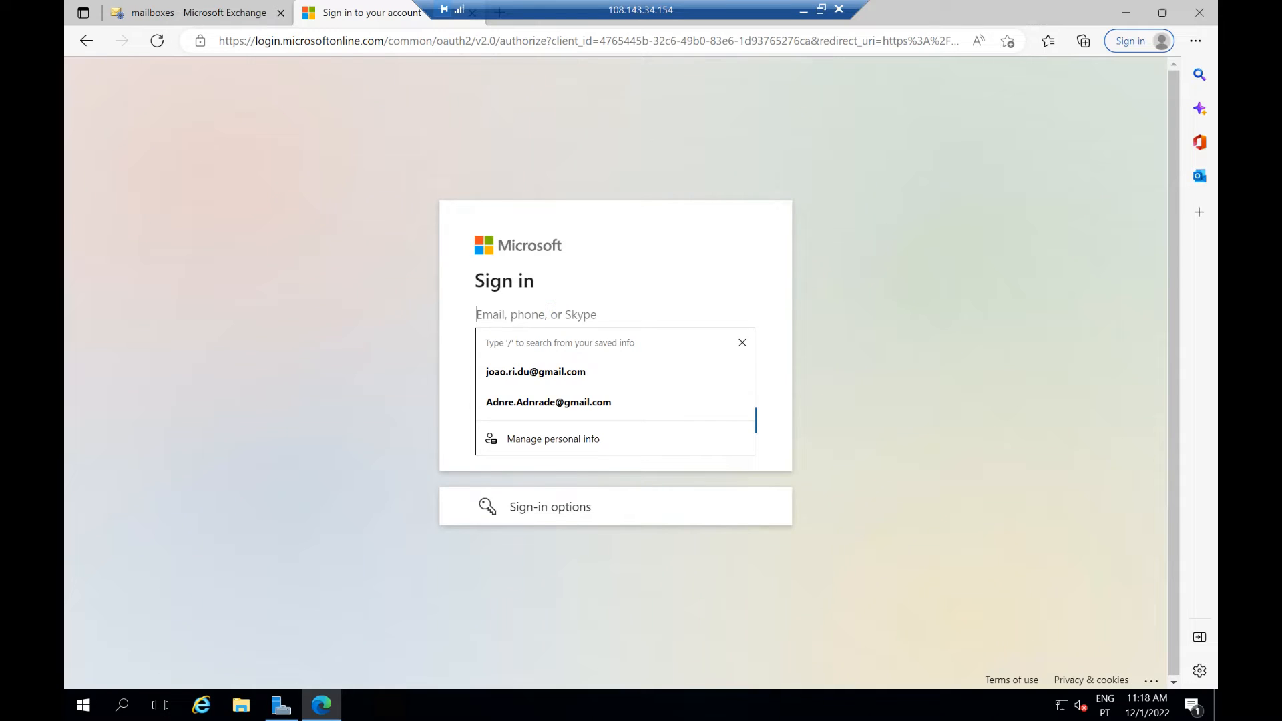
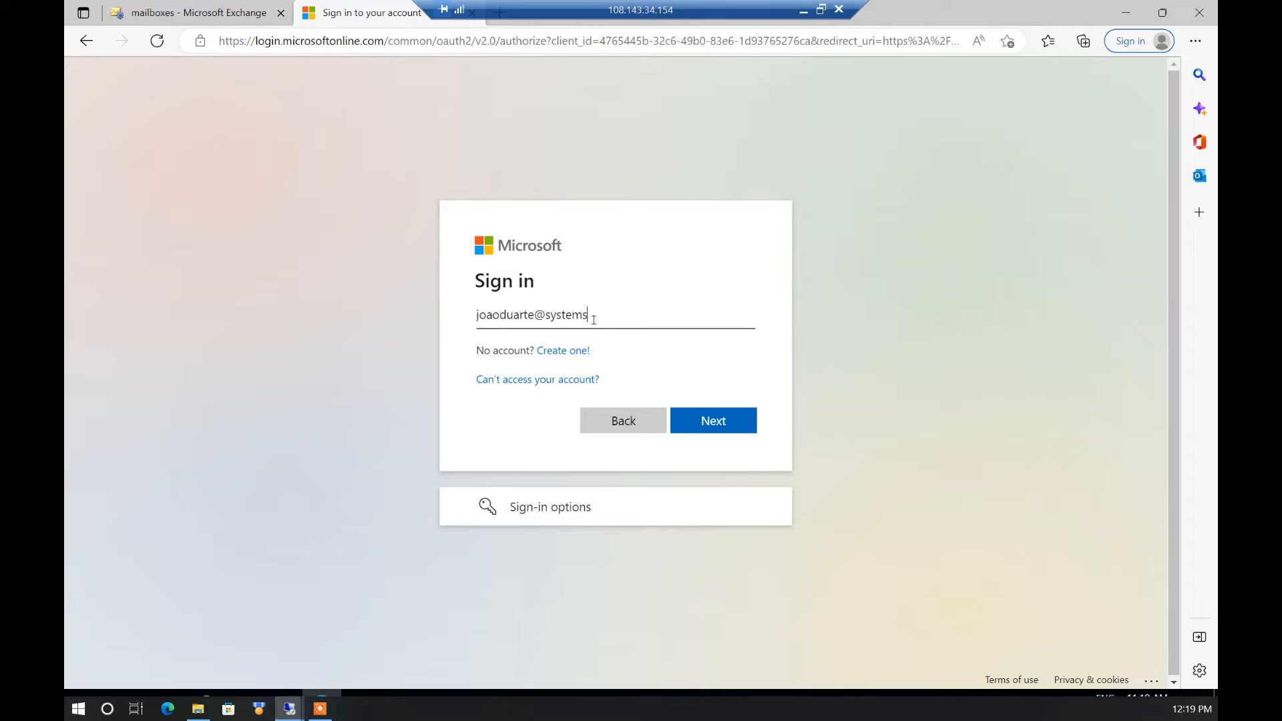
key("Return")
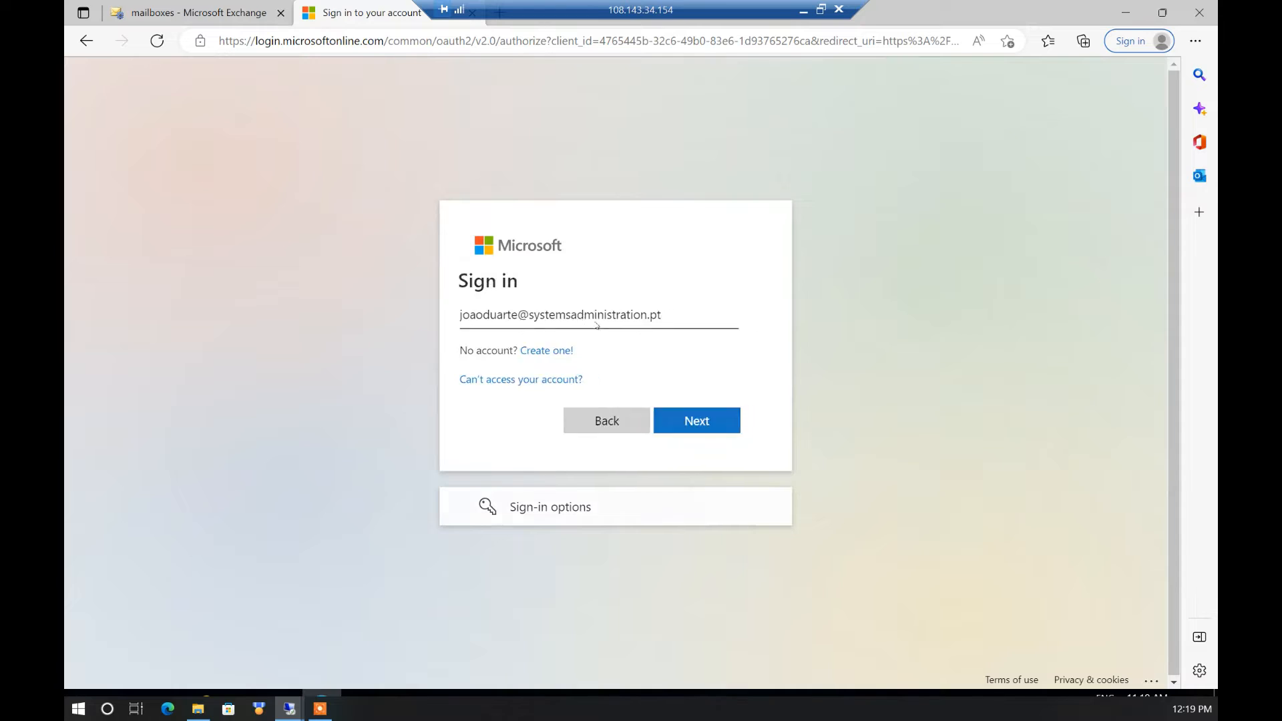
type("********")
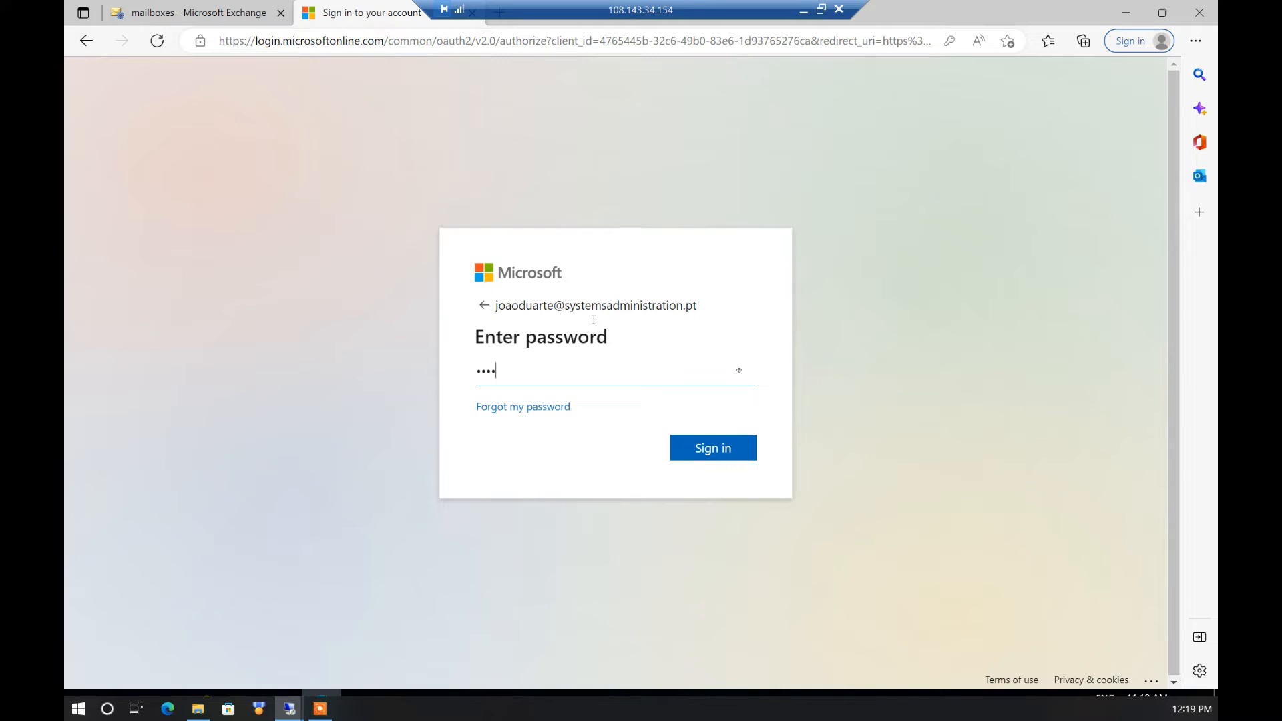
type("****")
key("Return")
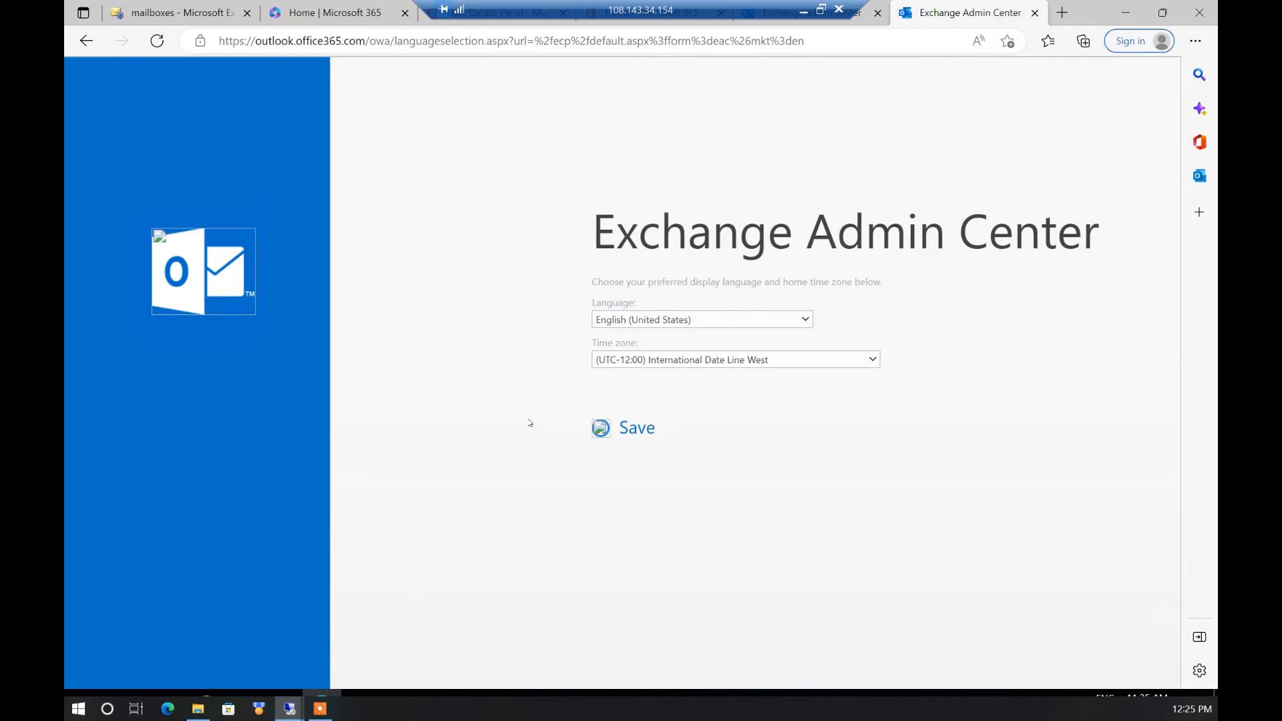
Save time zone (UTC+00:00) Dublin, Edinburgh, Lisbon, London, then launch hybrid configuration
left_click(761, 360)
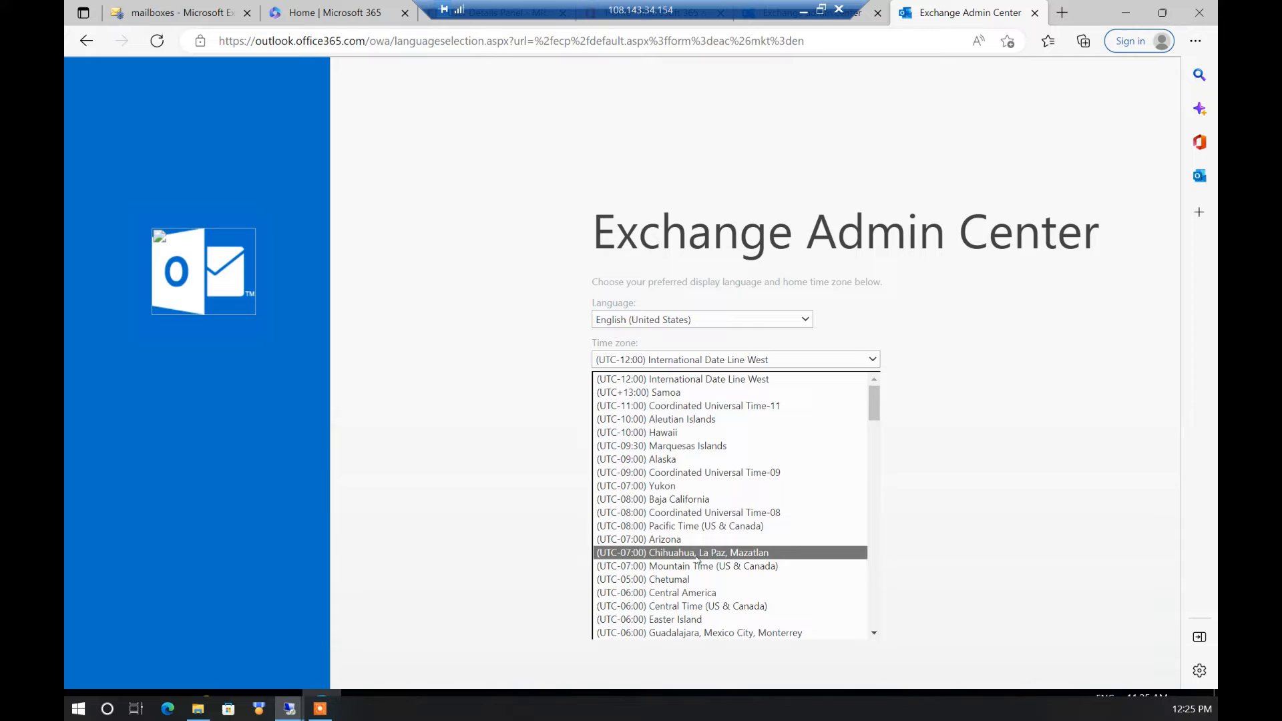
scroll(698, 560, "down", 10)
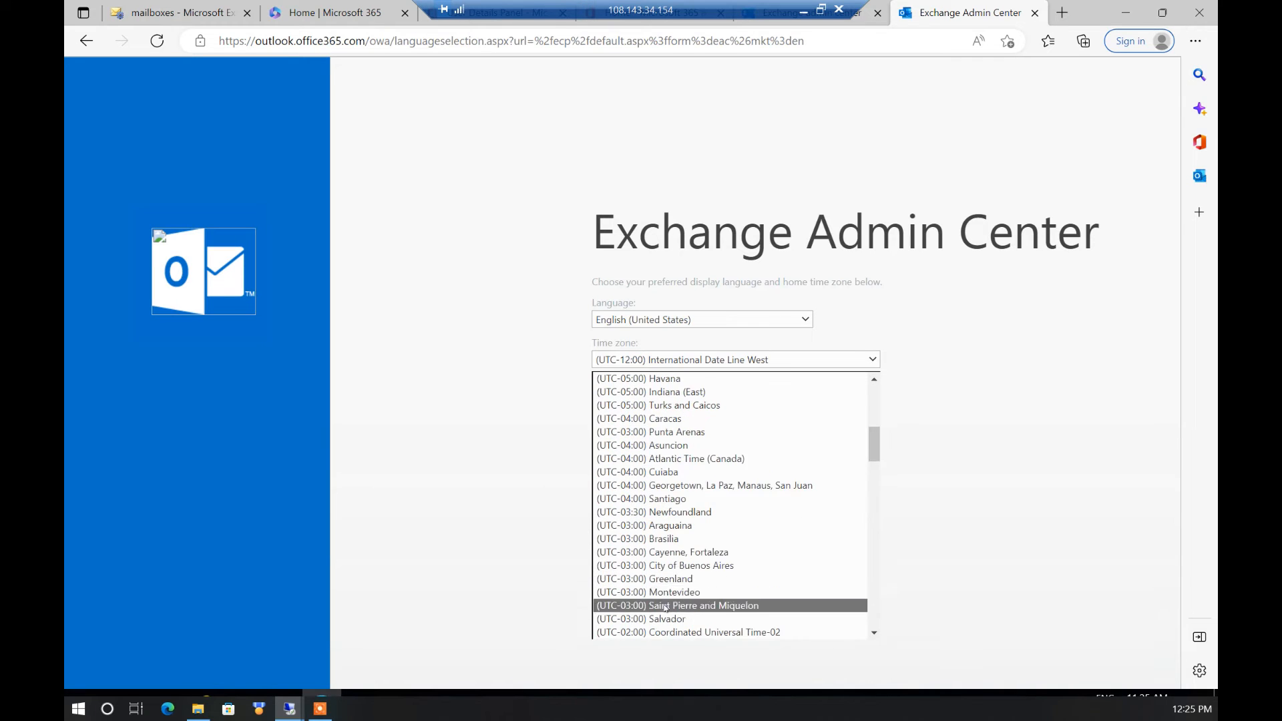
scroll(665, 606, "down", 4)
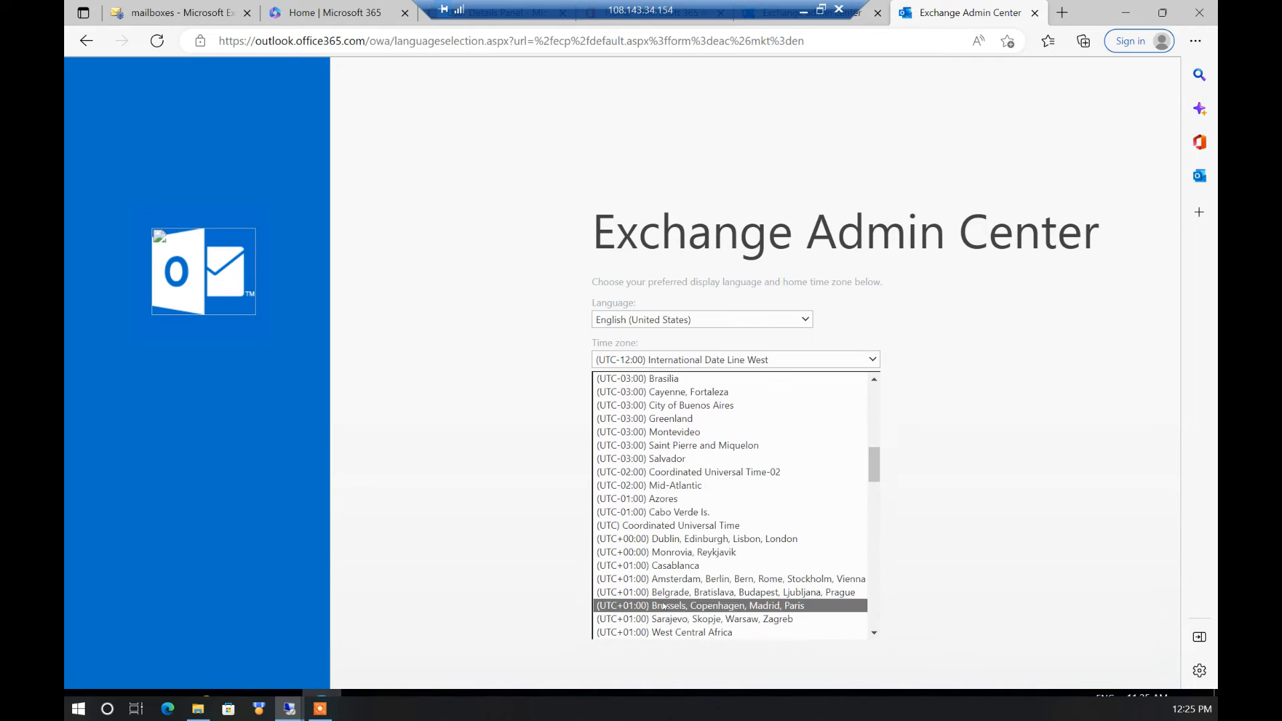
left_click(713, 538)
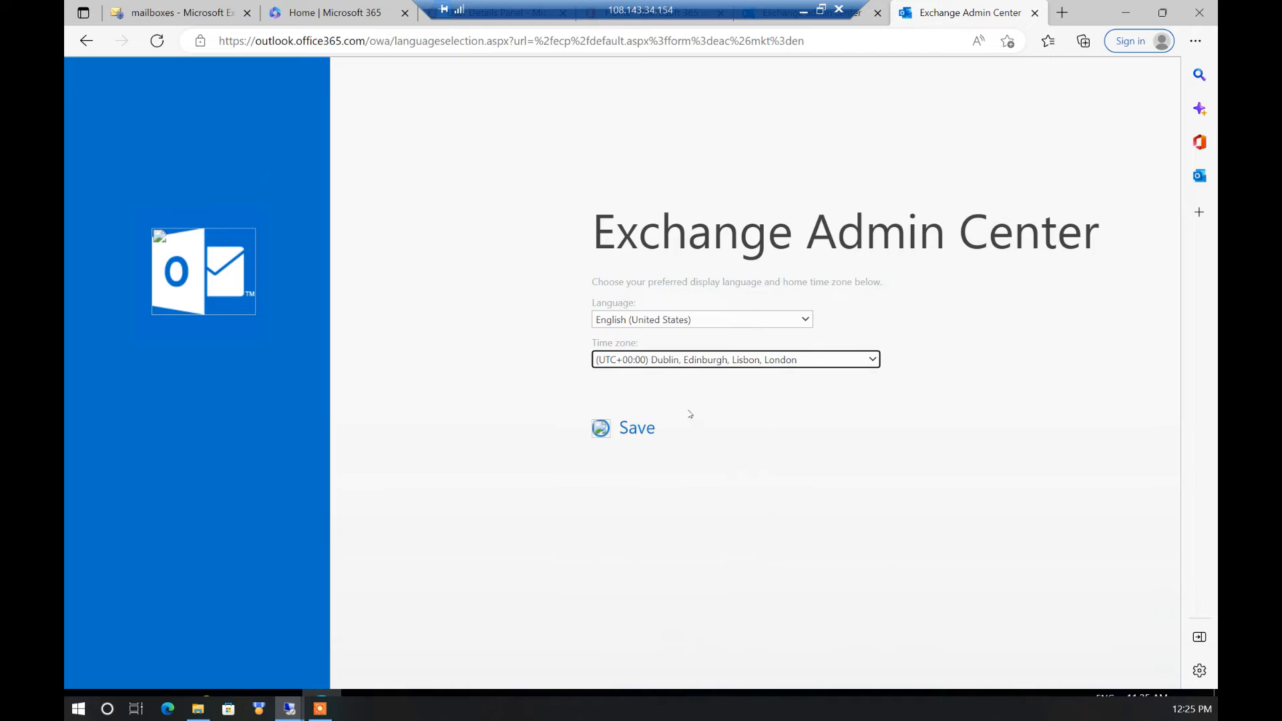
left_click(629, 431)
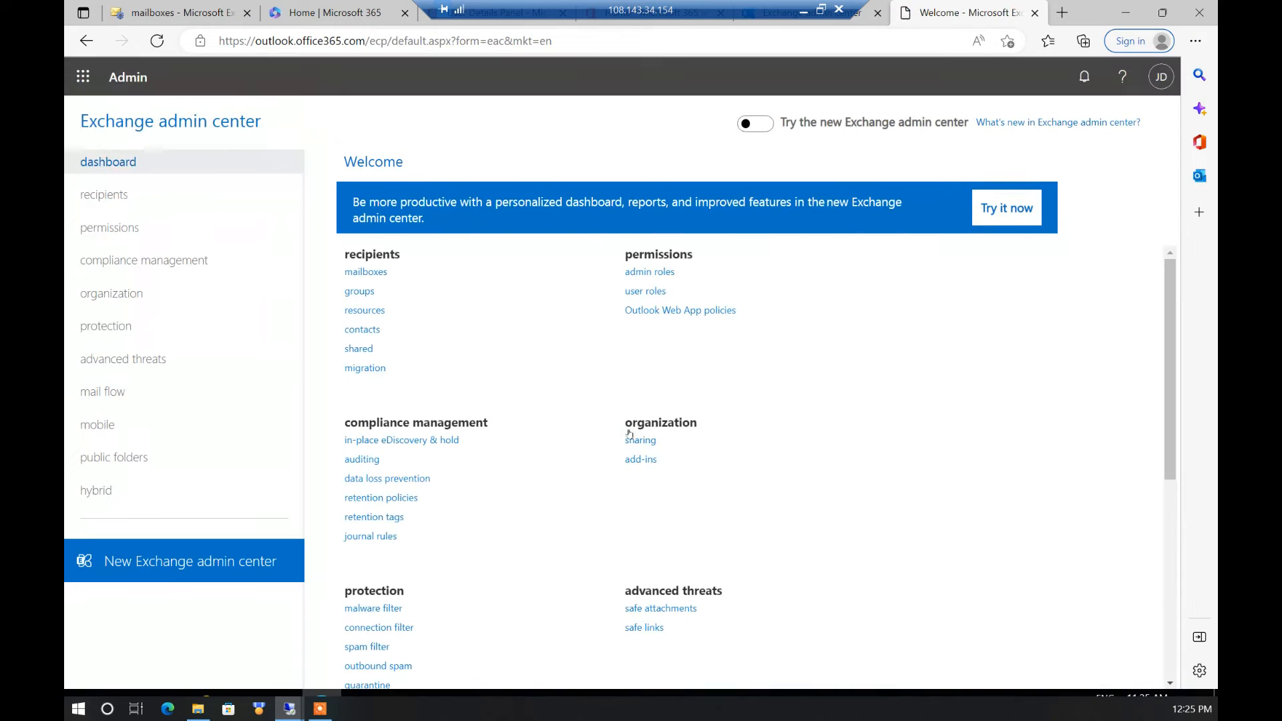
left_click(92, 493)
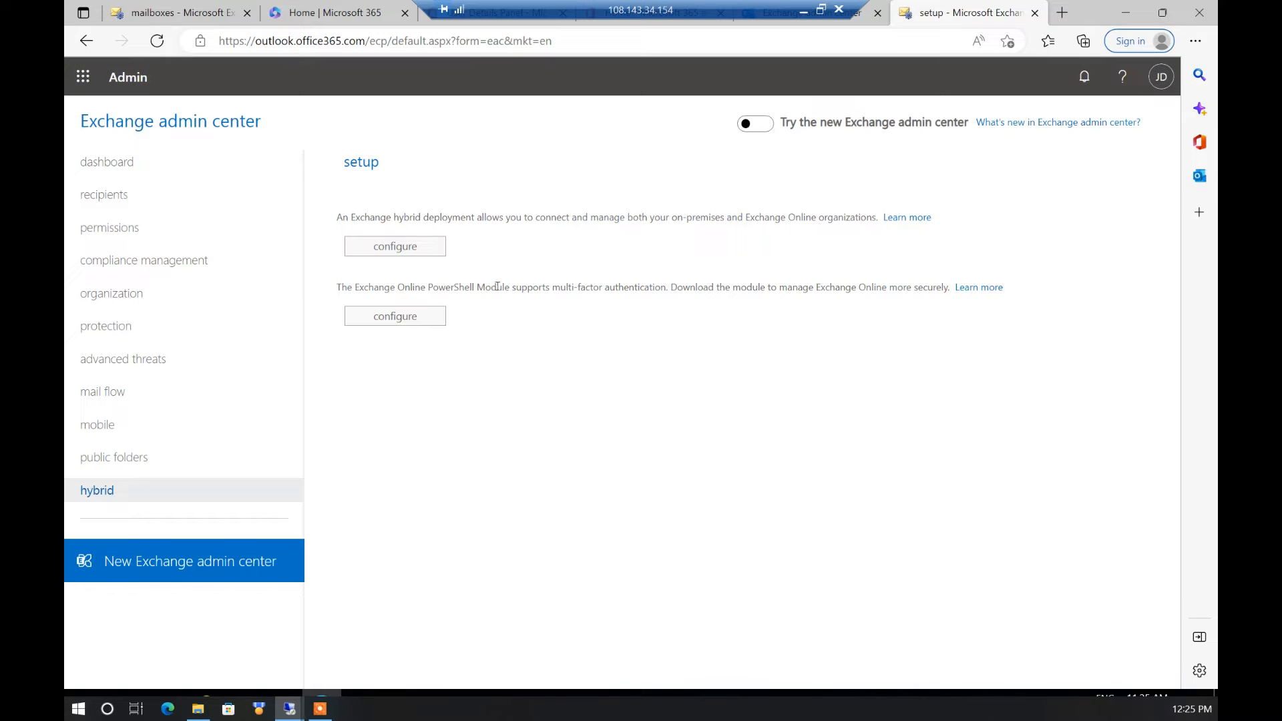
left_click(425, 247)
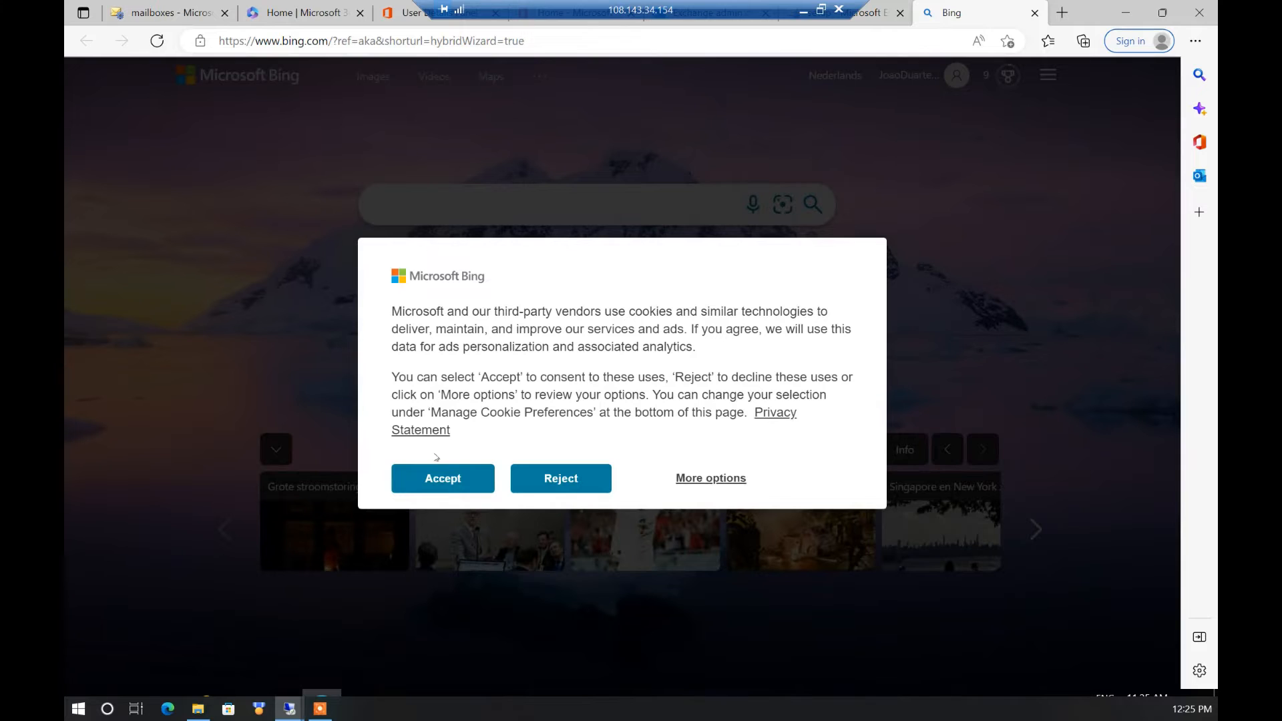
Accept cookies and download and install the Office 365 Hybrid Configuration Wizard
left_click(438, 477)
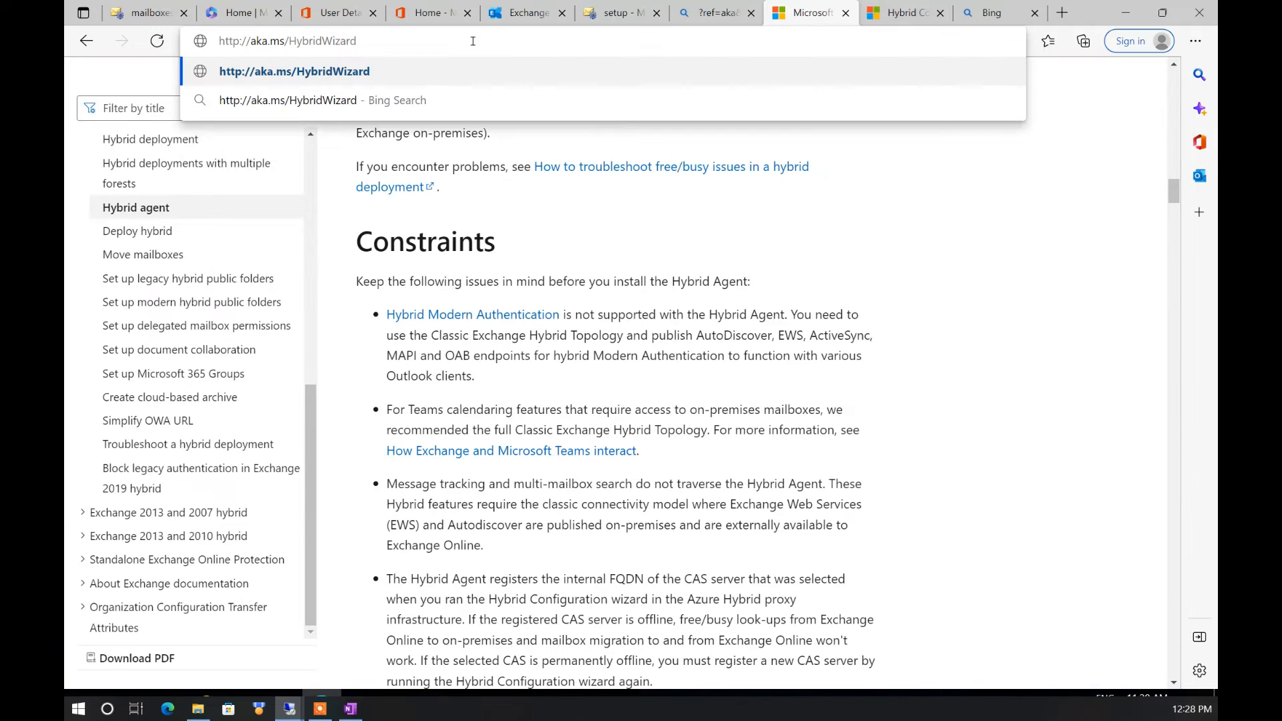
key("Escape")
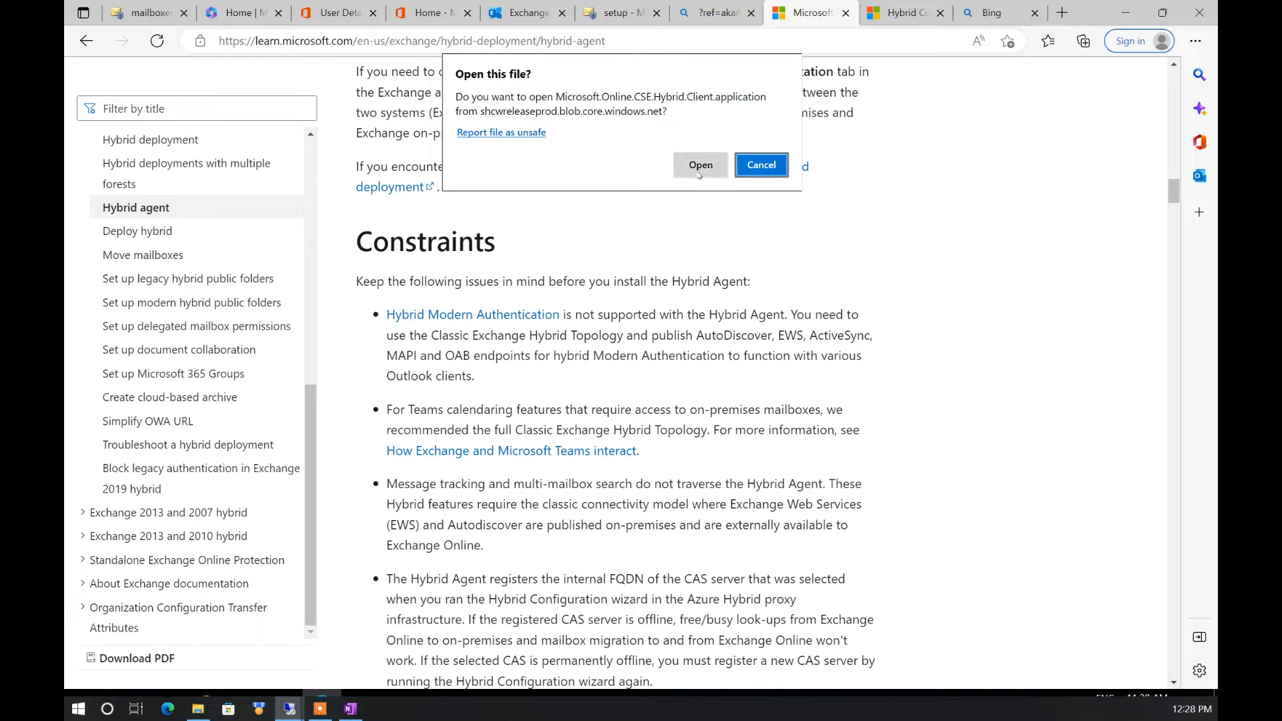
left_click(698, 173)
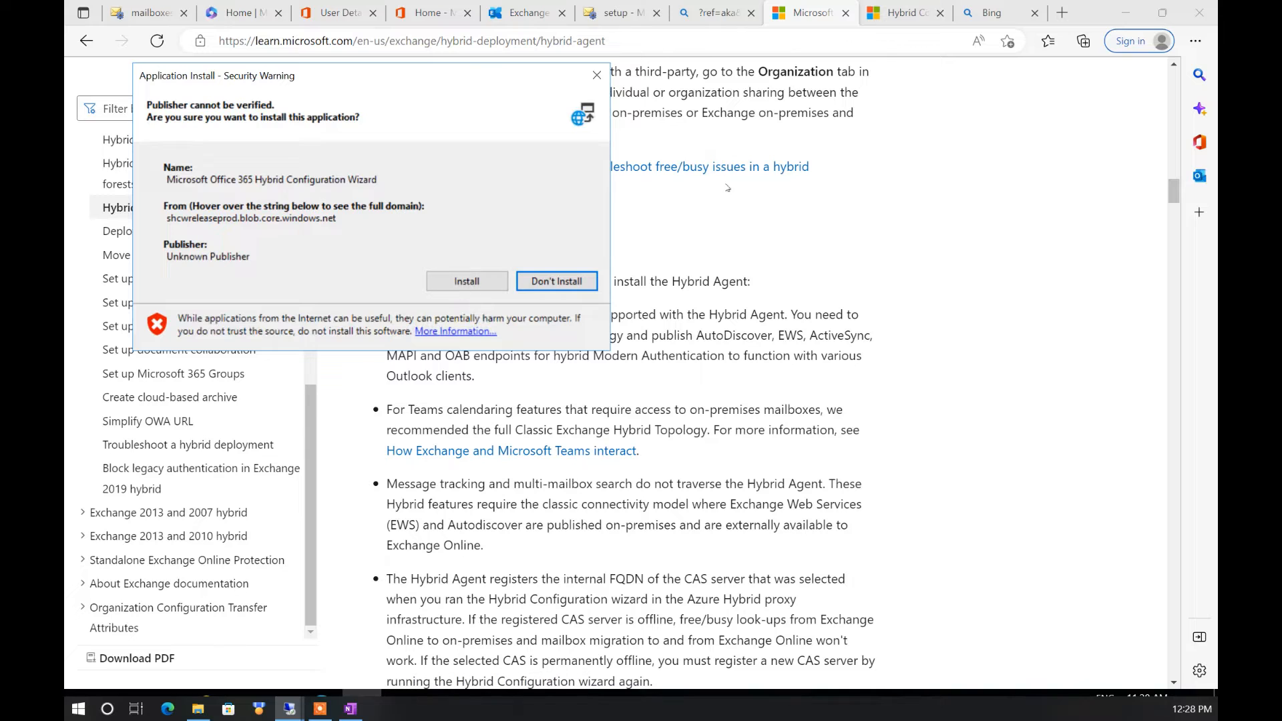
left_click(468, 286)
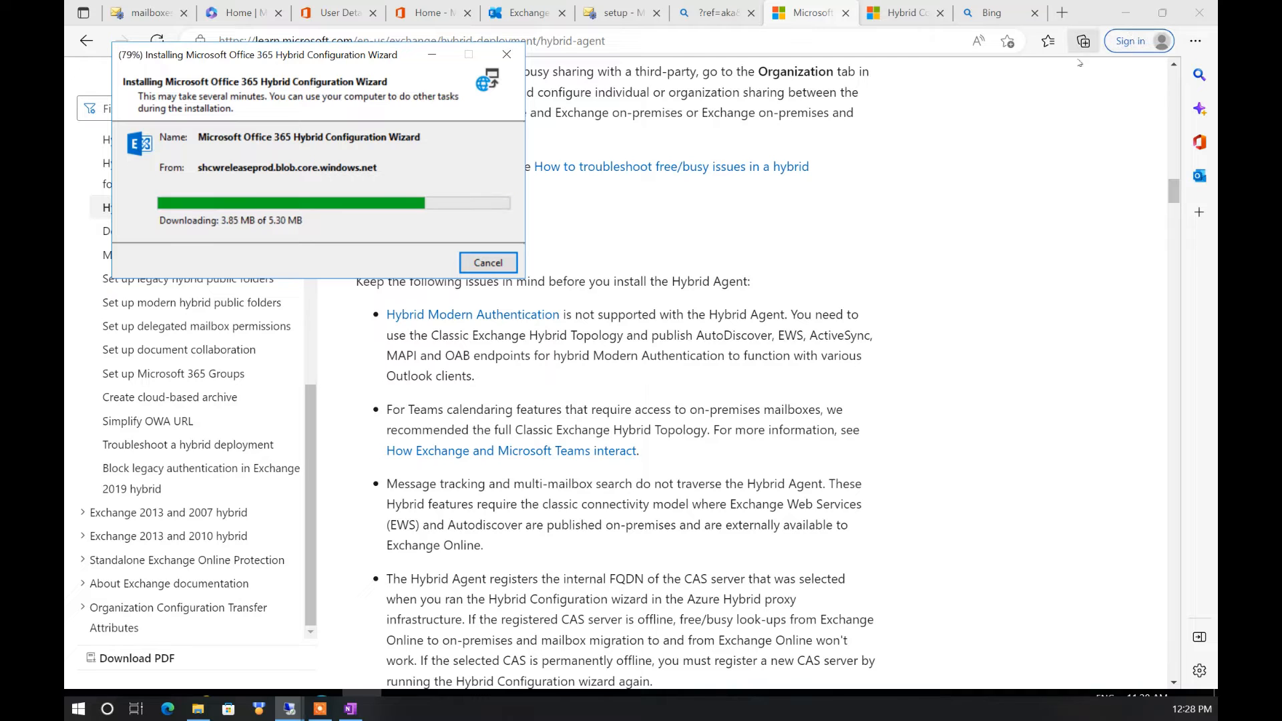
Close the Microsoft Learn, extra Hybrid Configuration and Bing tabs
left_click(845, 13)
left_click(846, 12)
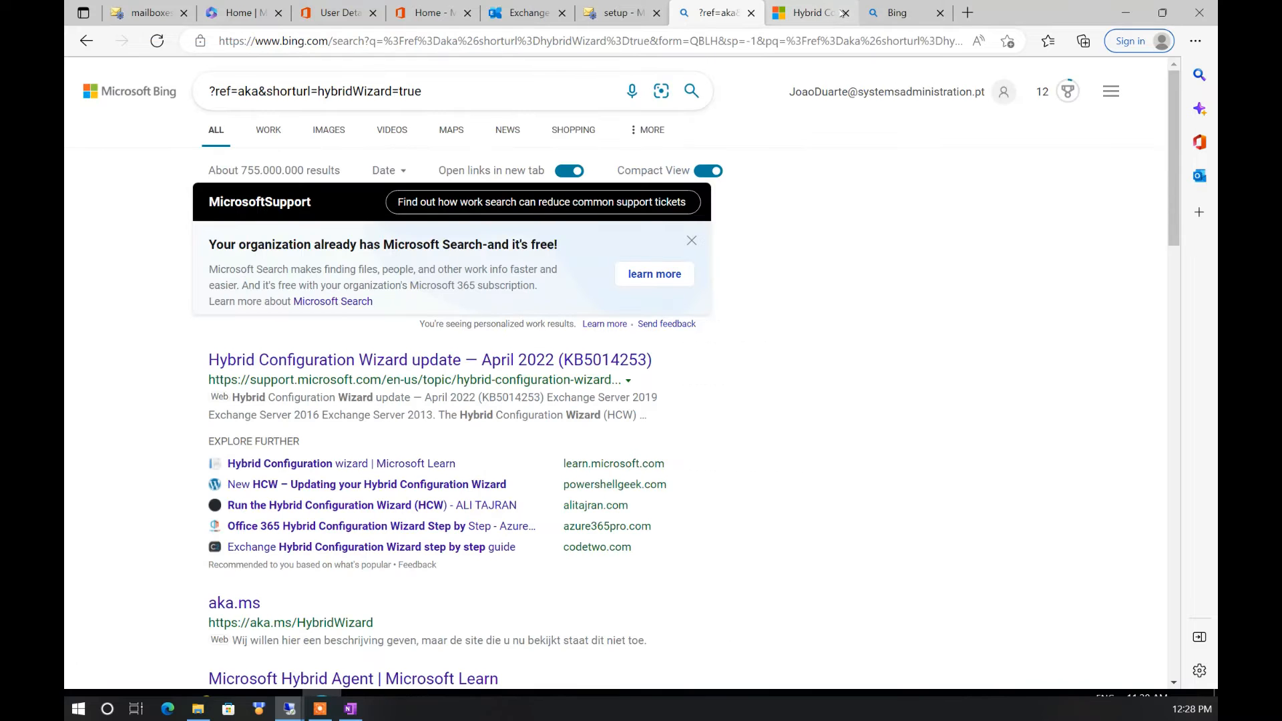
left_click(751, 13)
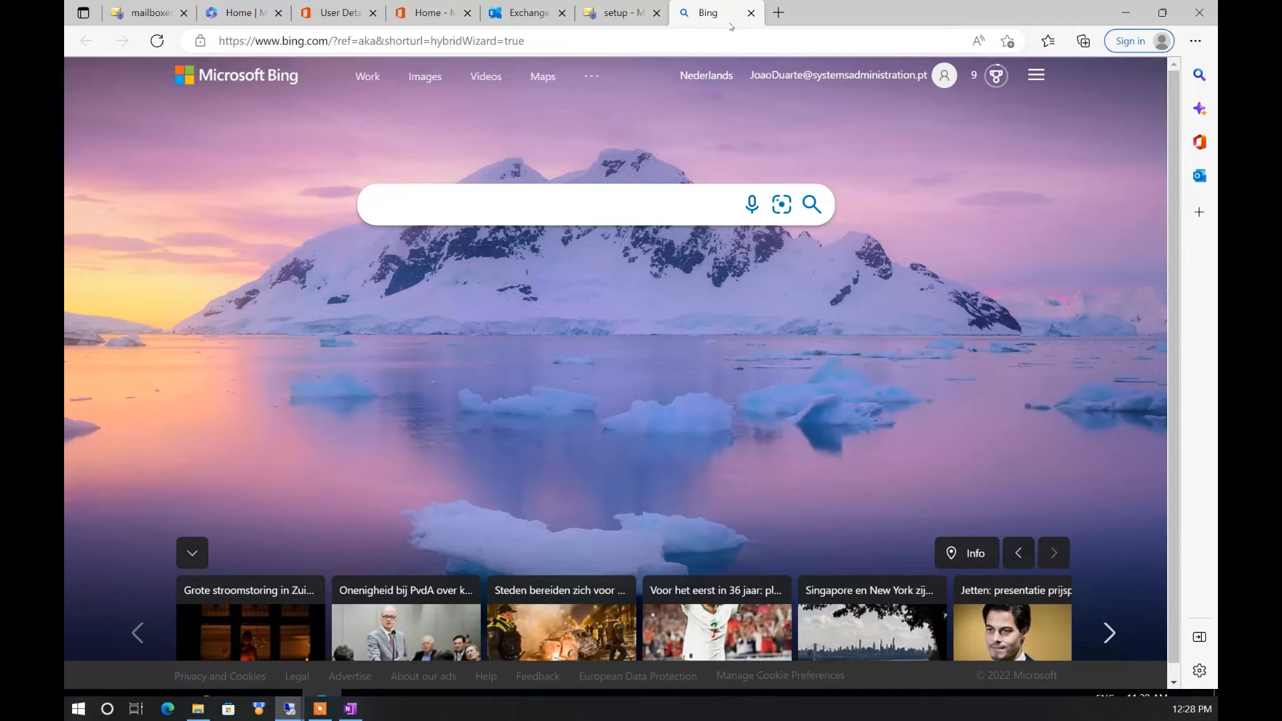
left_click(750, 13)
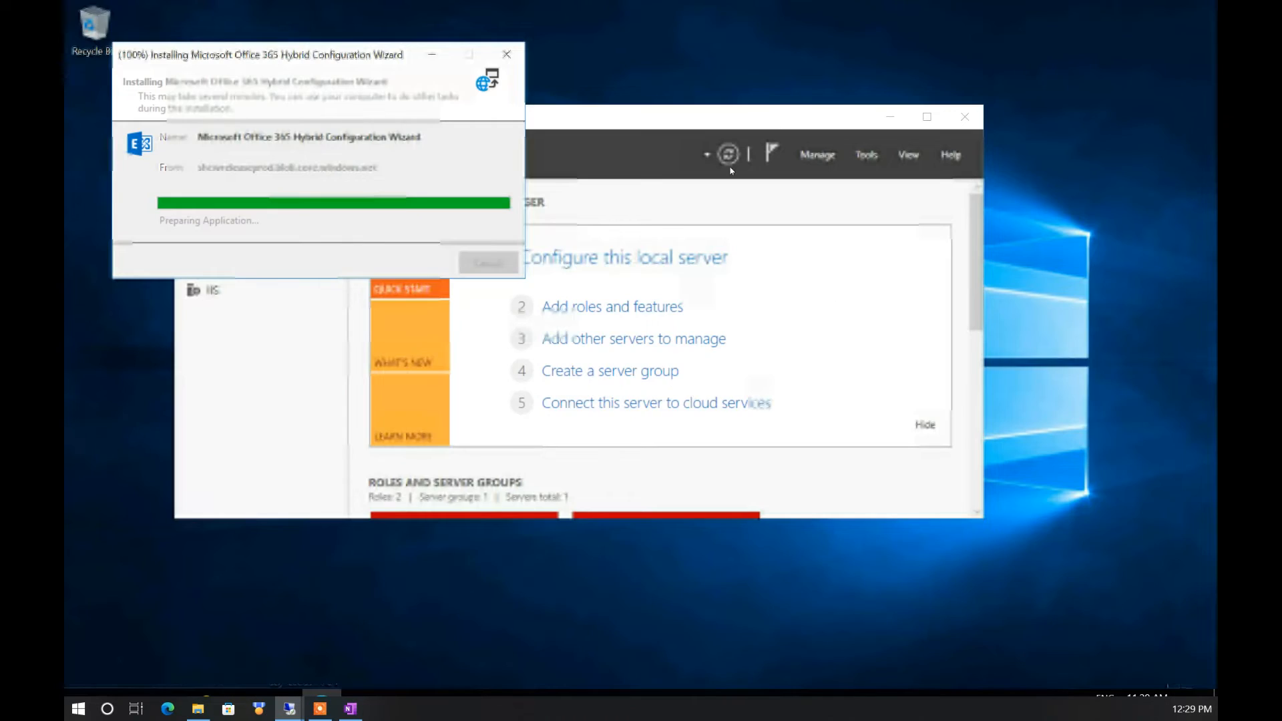
Launch the Hybrid Configuration Wizard, skip licensing, and accept the detected server with Office 365 Worldwide
left_click(686, 369)
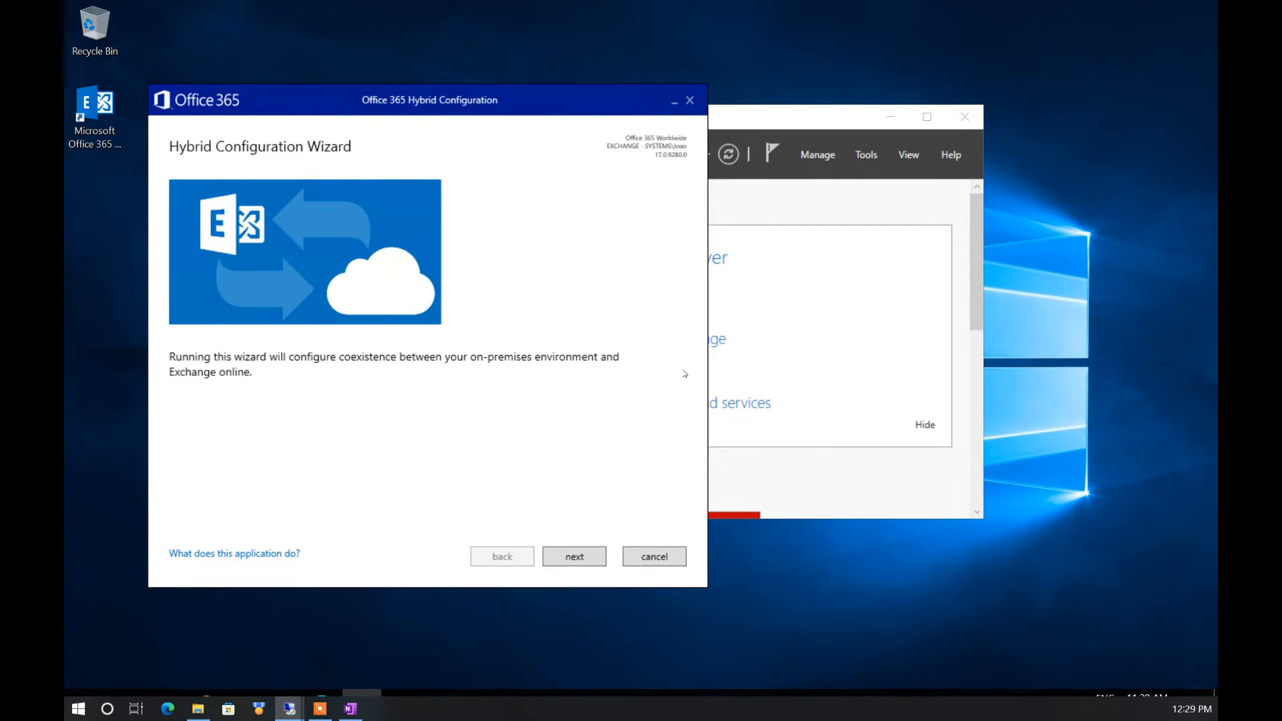
left_click(574, 556)
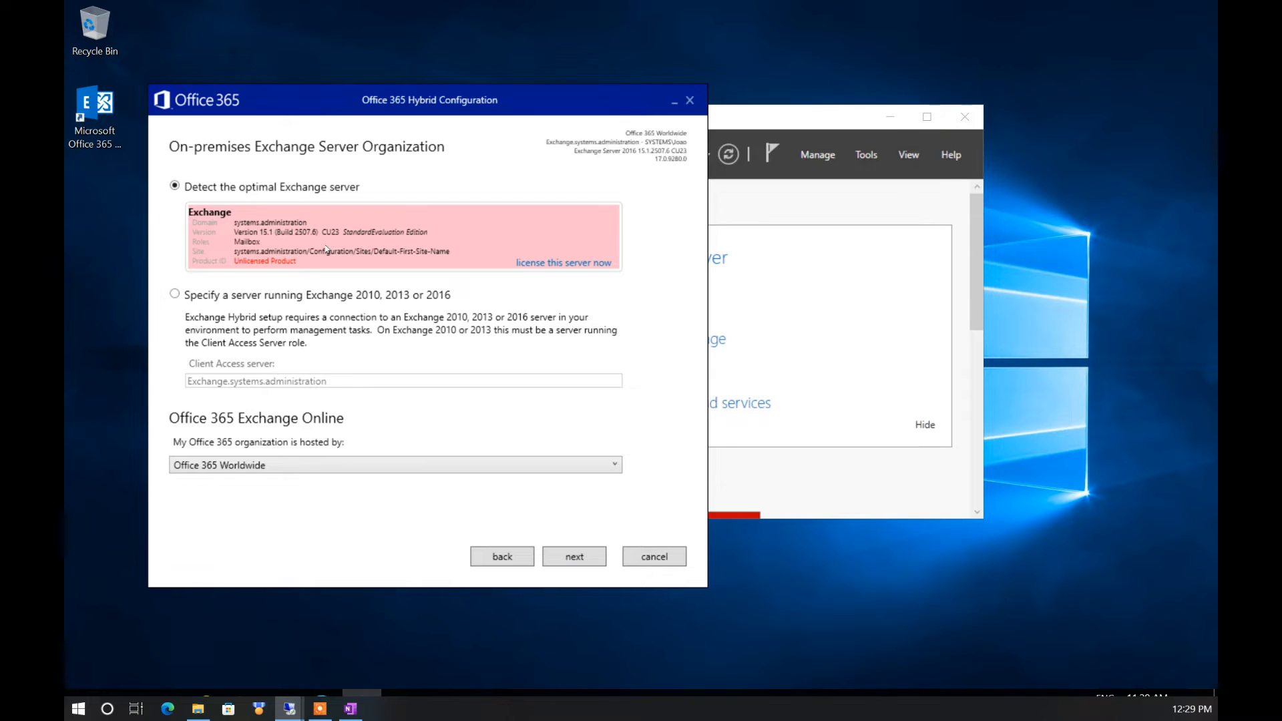
left_click(528, 266)
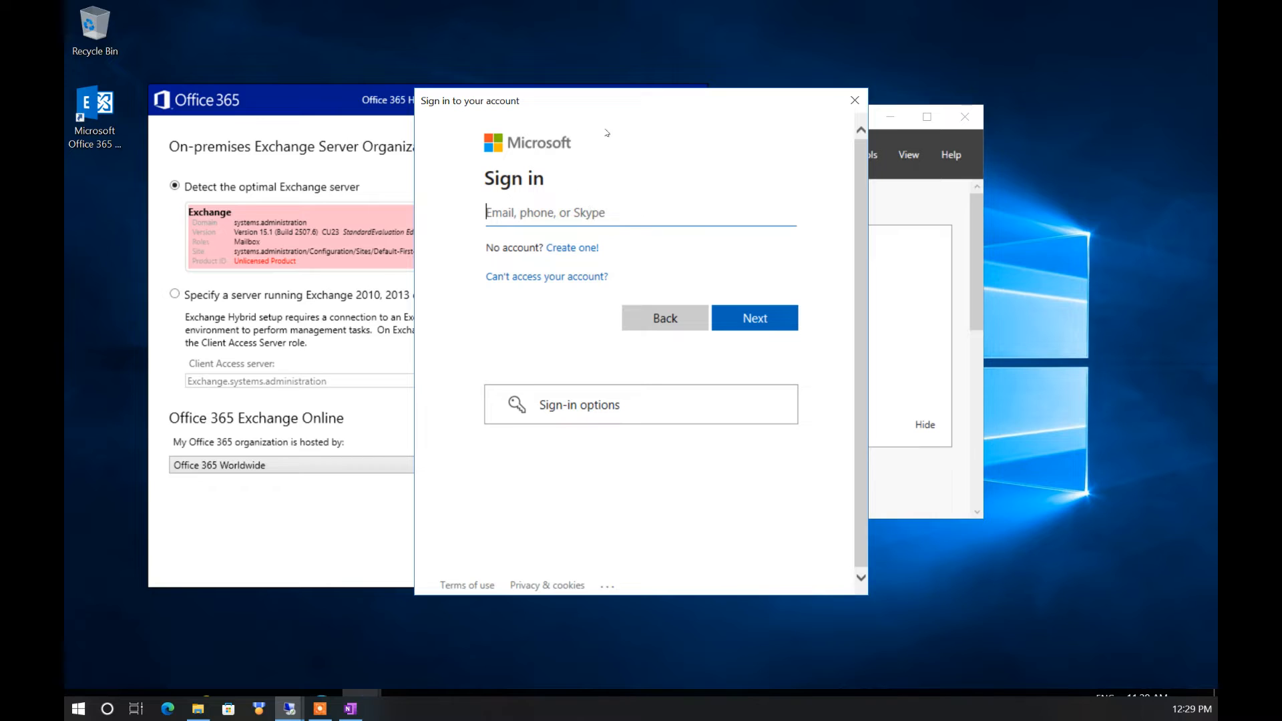
left_click(855, 101)
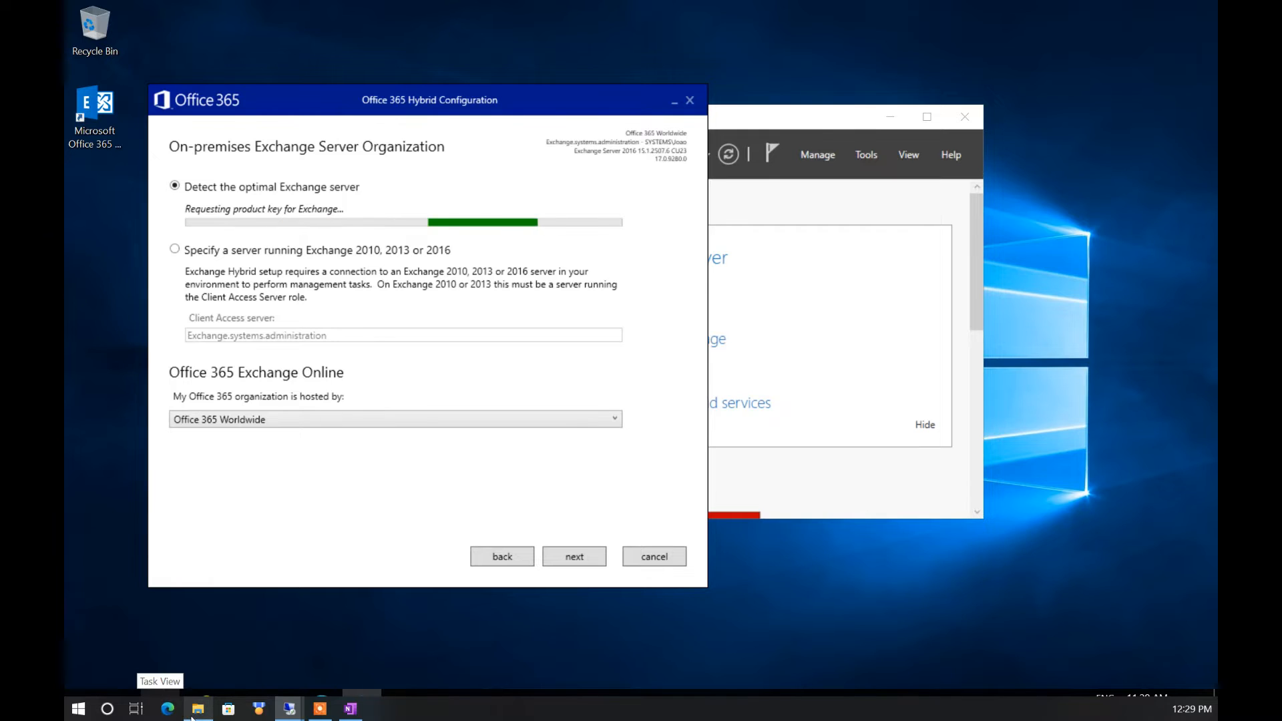
mouse_move(191, 718)
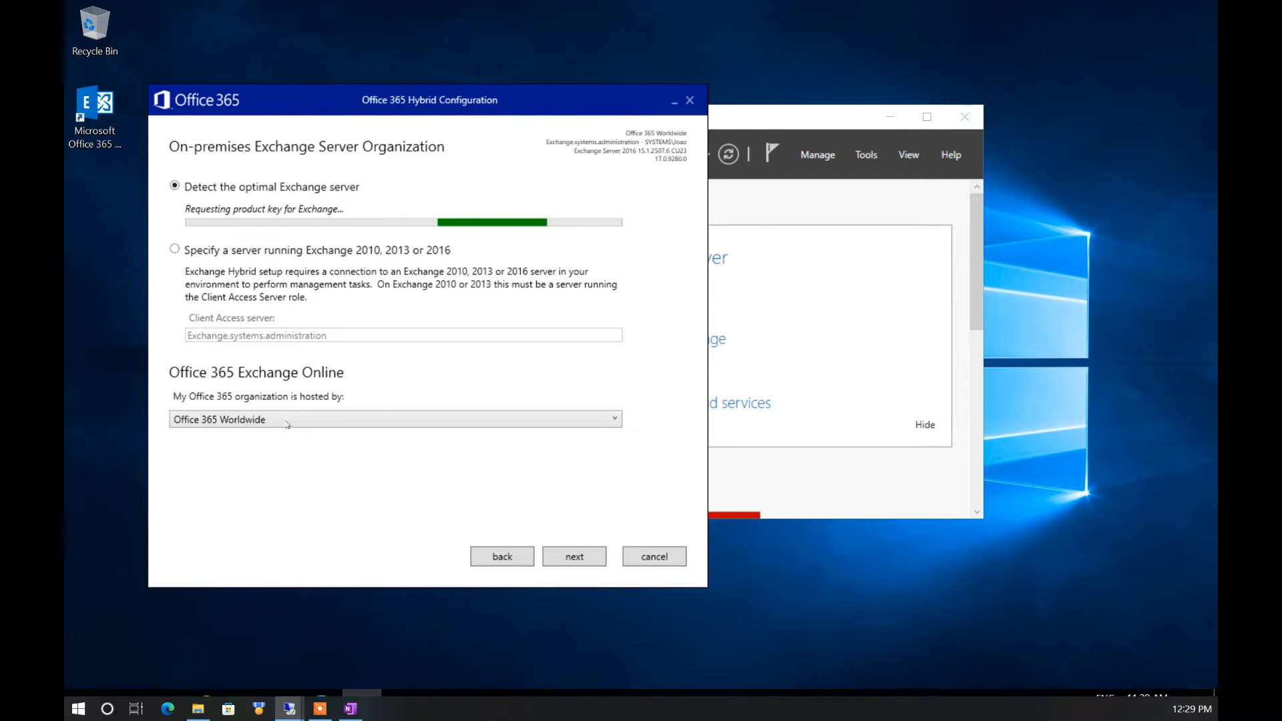
left_click(560, 557)
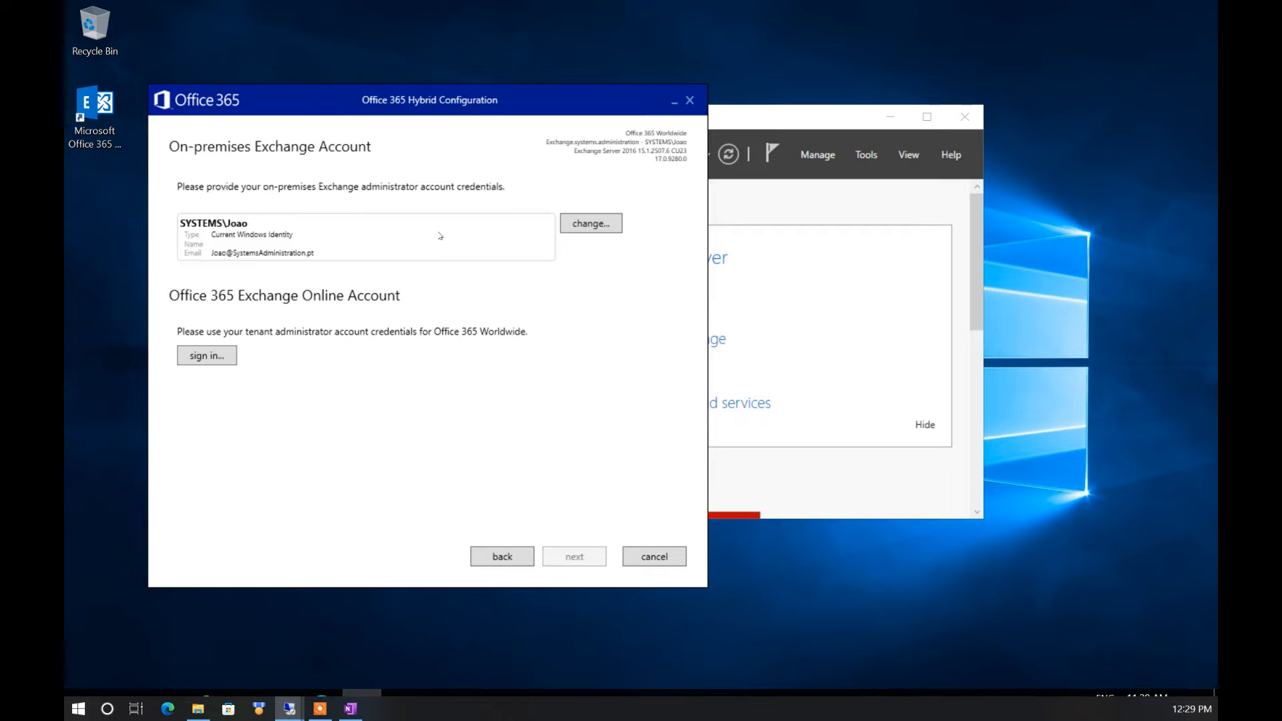
Sign in with the tenant administrator's e-mail and password, skip security setup, and gather configuration
left_click(207, 355)
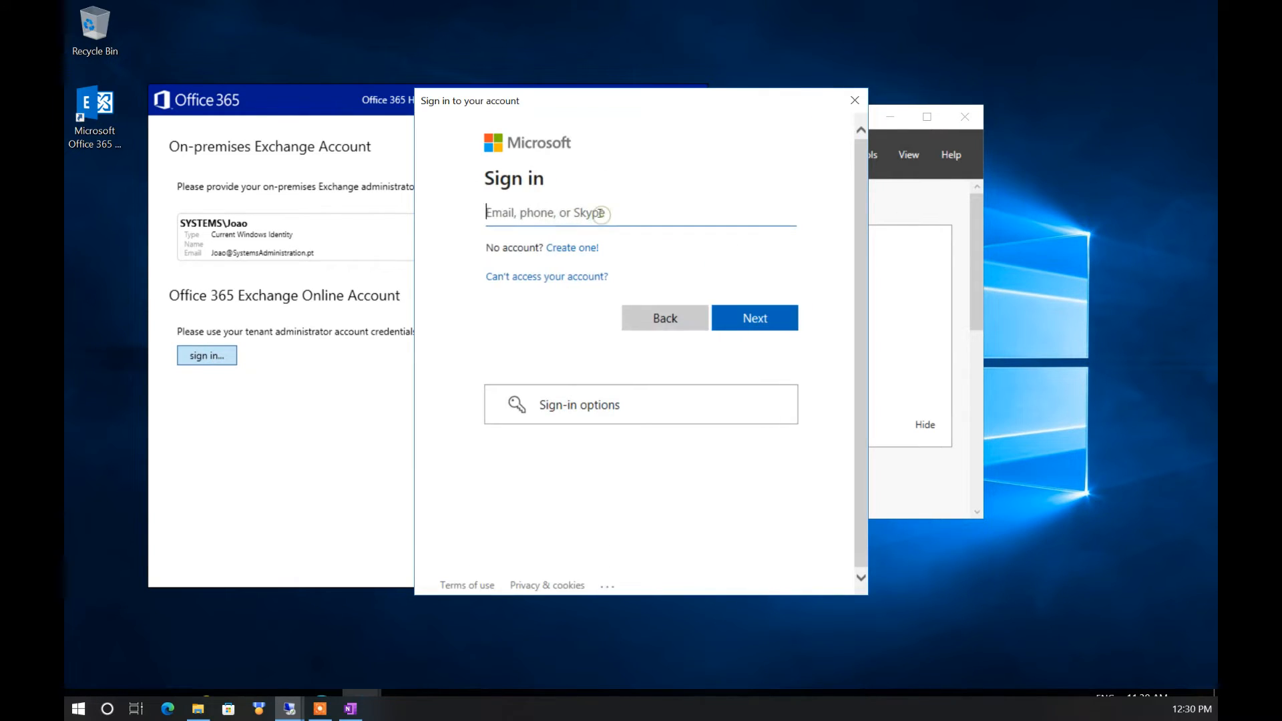
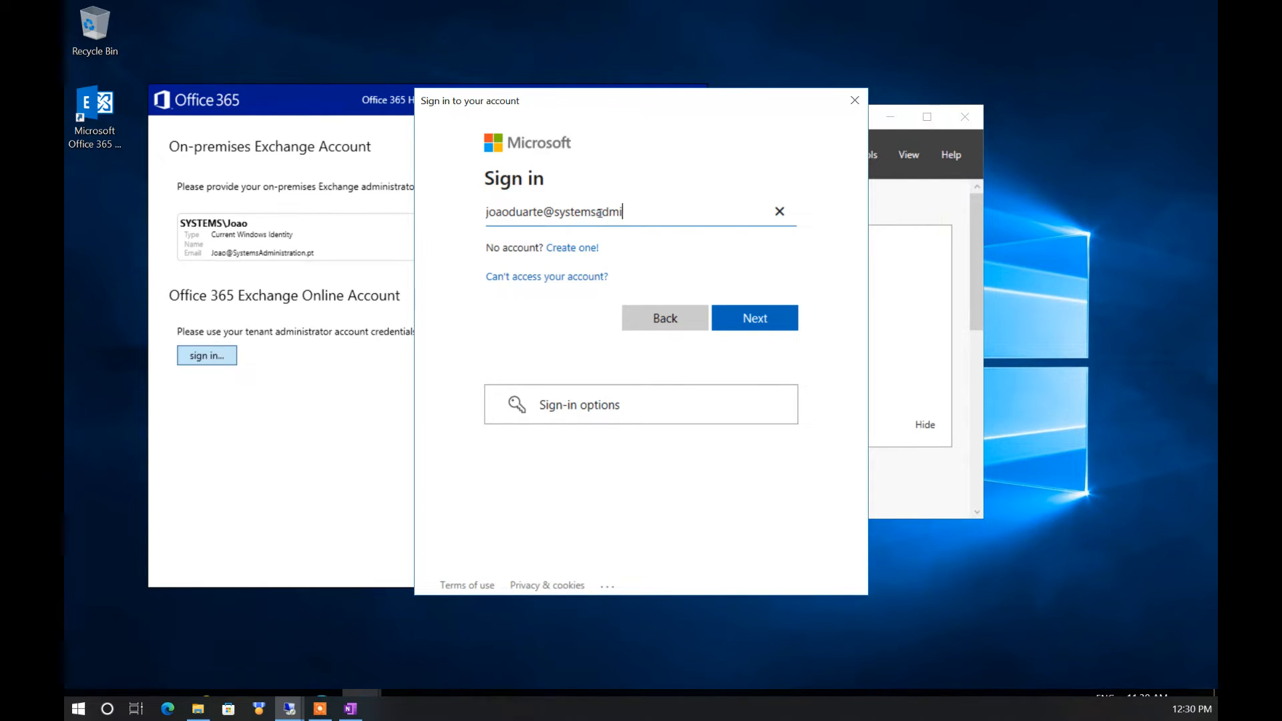
left_click(757, 316)
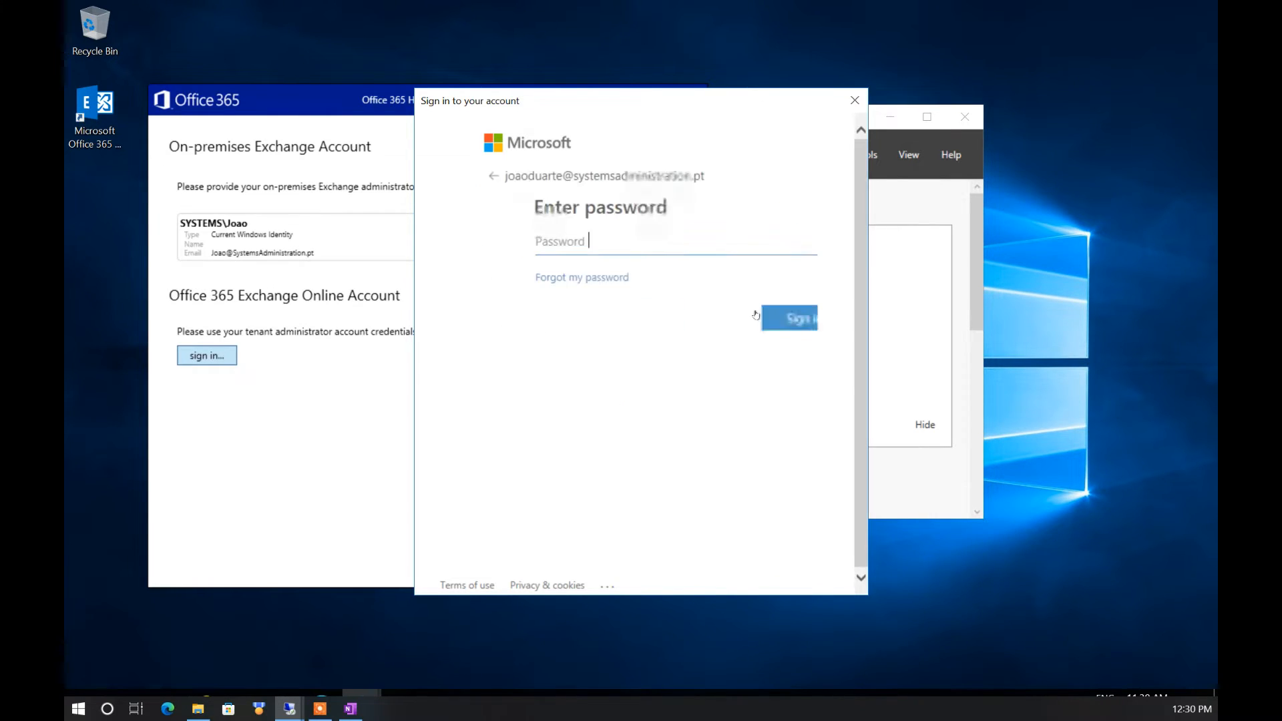
type("••••••••••")
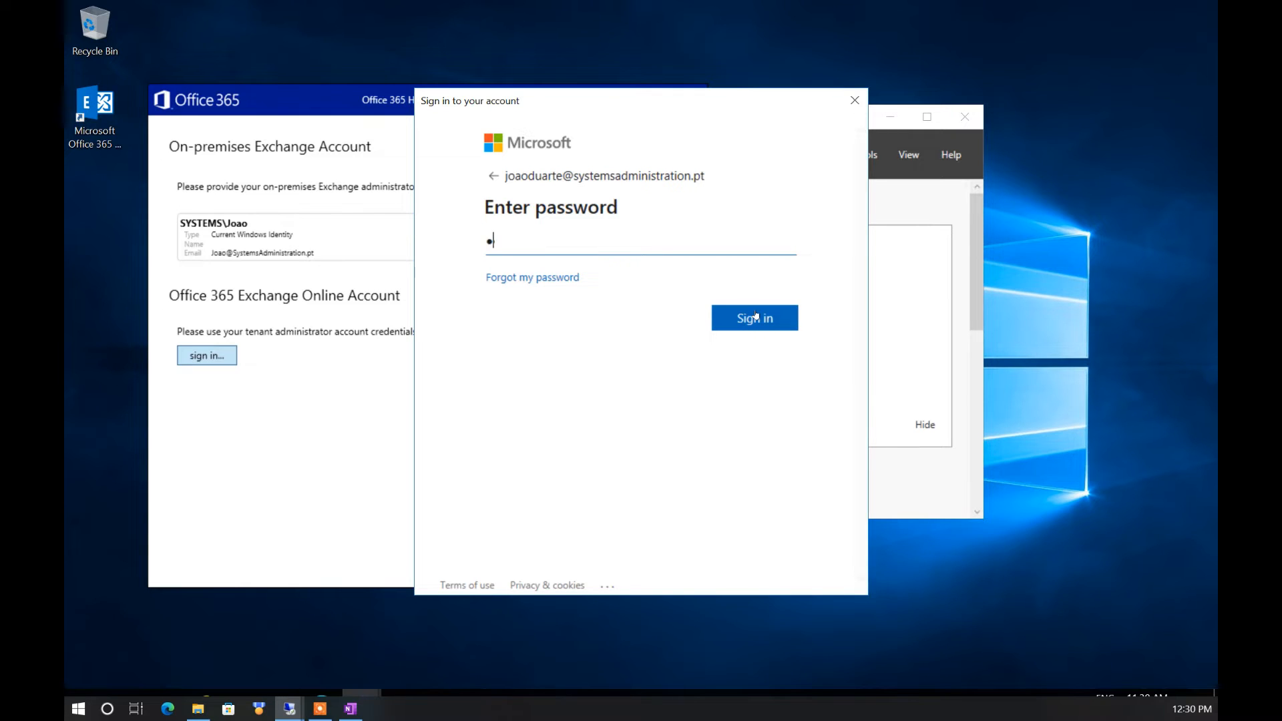
type("••")
left_click(757, 316)
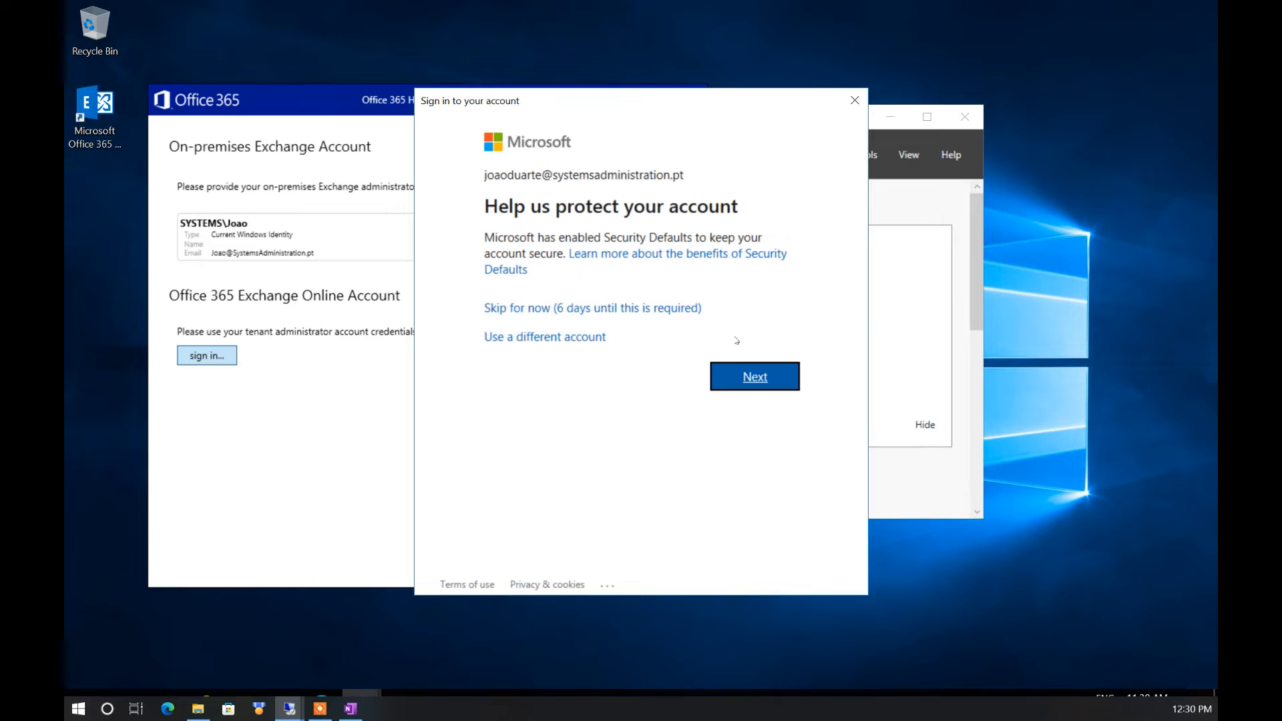
left_click(745, 380)
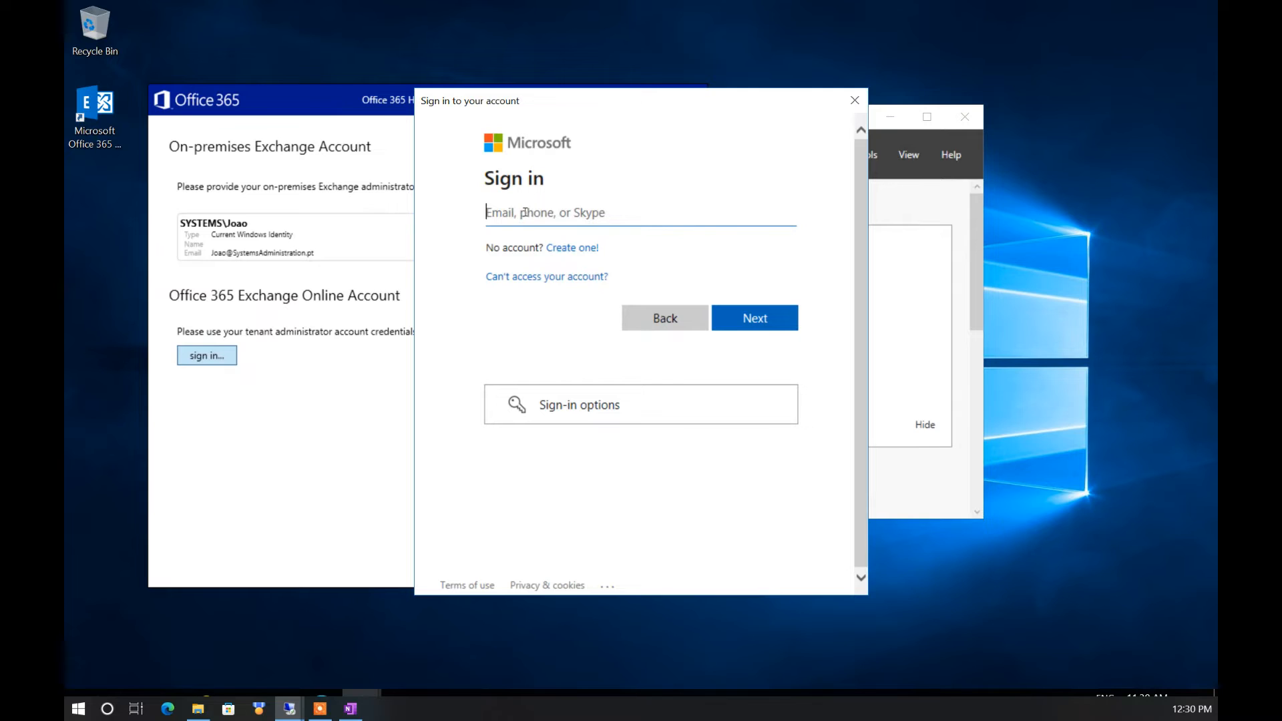
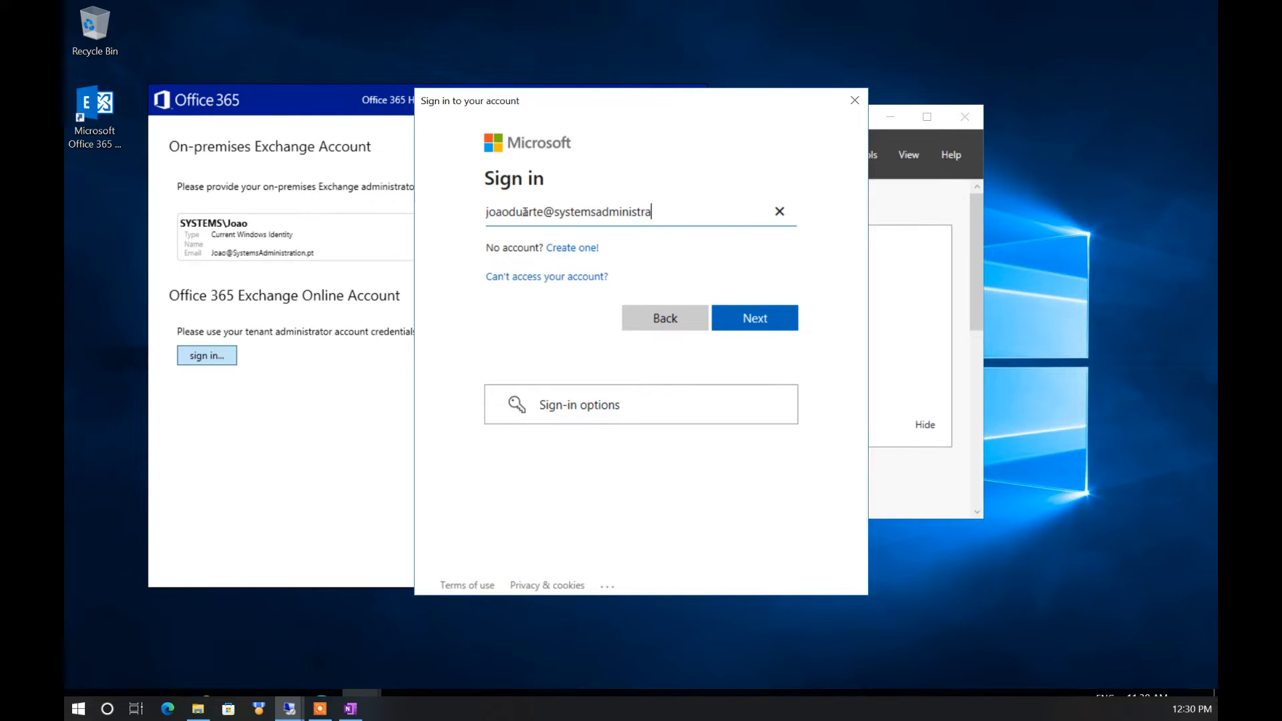
key("Return")
type("••••••••••••")
key("Return")
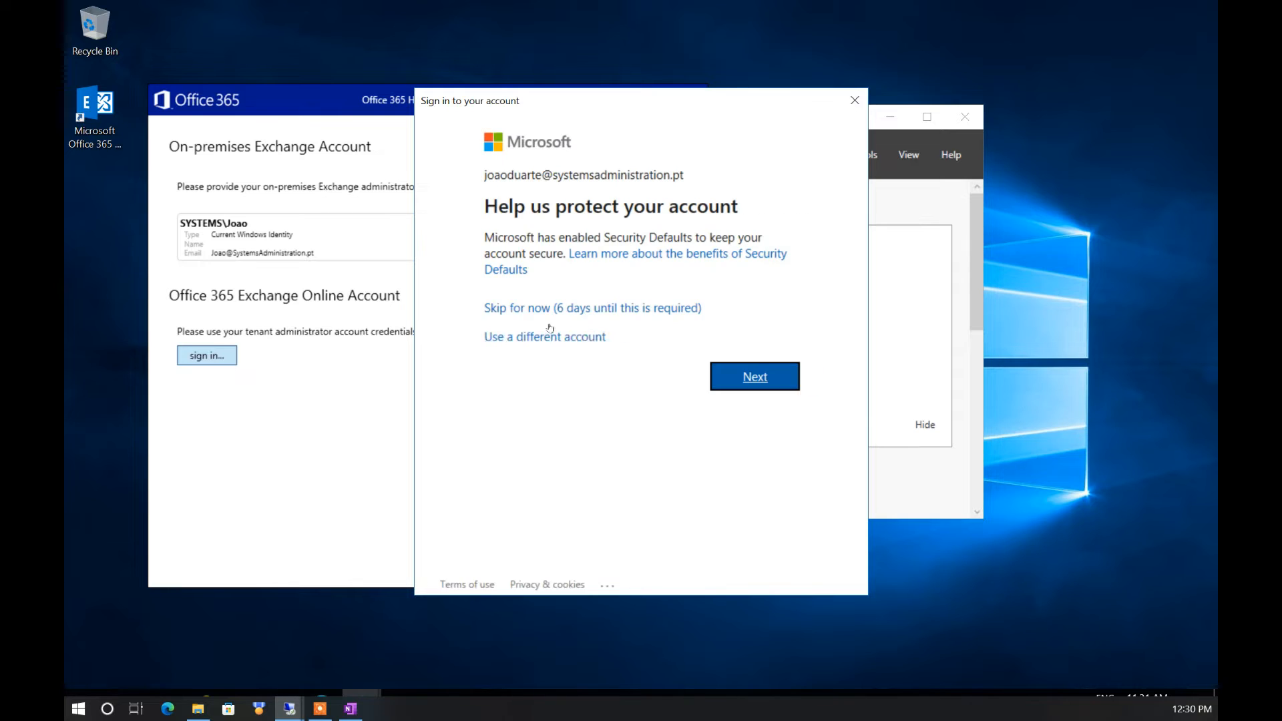
left_click(588, 310)
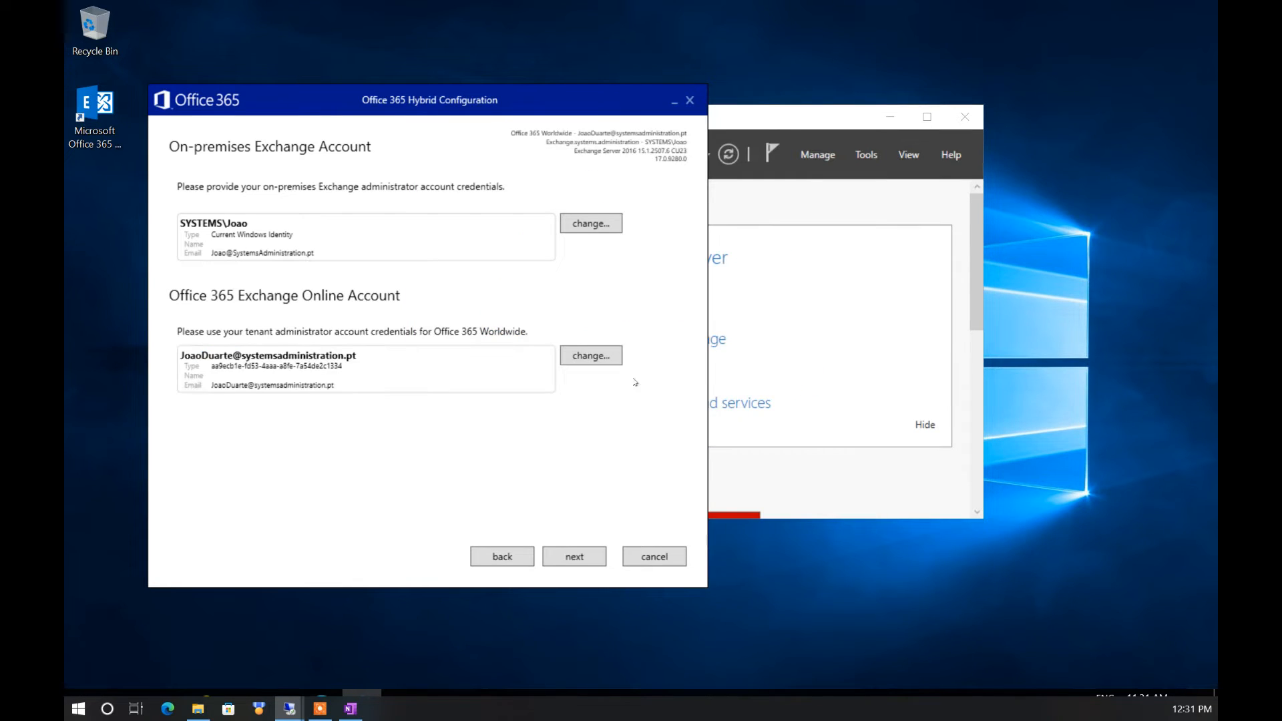
left_click(575, 556)
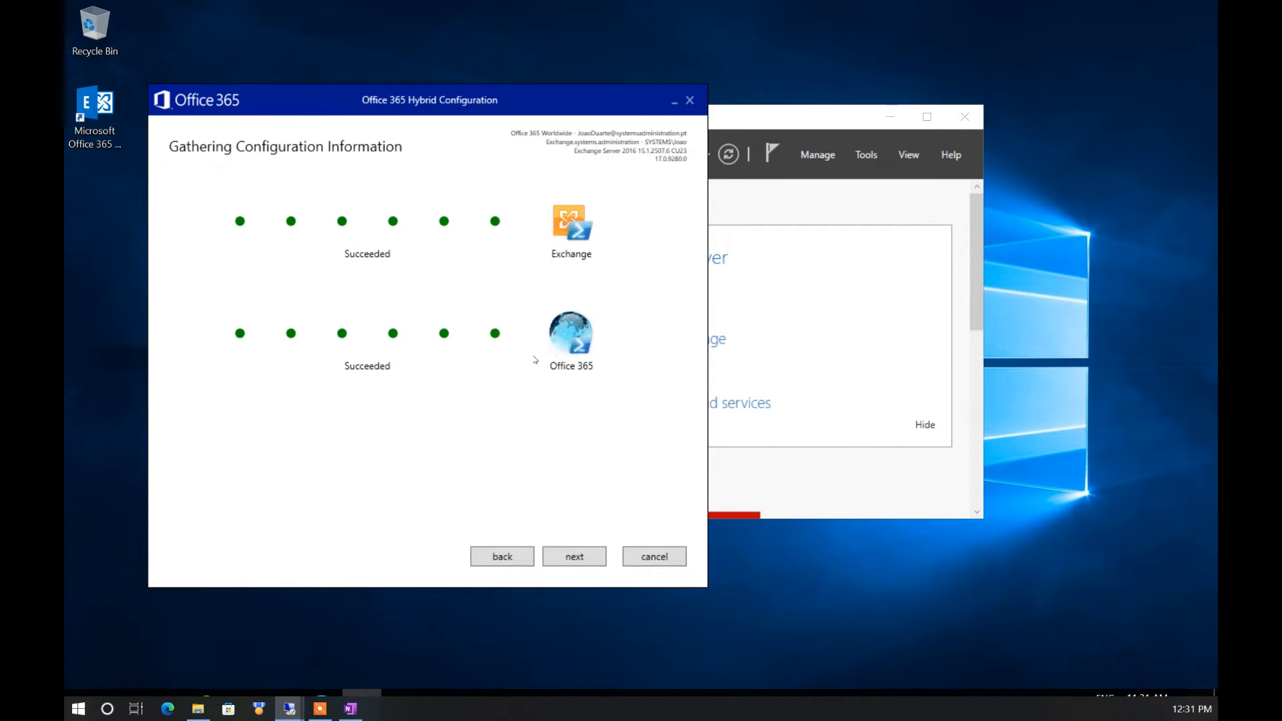
Select the Full Hybrid Configuration feature set and continue with Classic Hybrid Topology selected
left_click(573, 558)
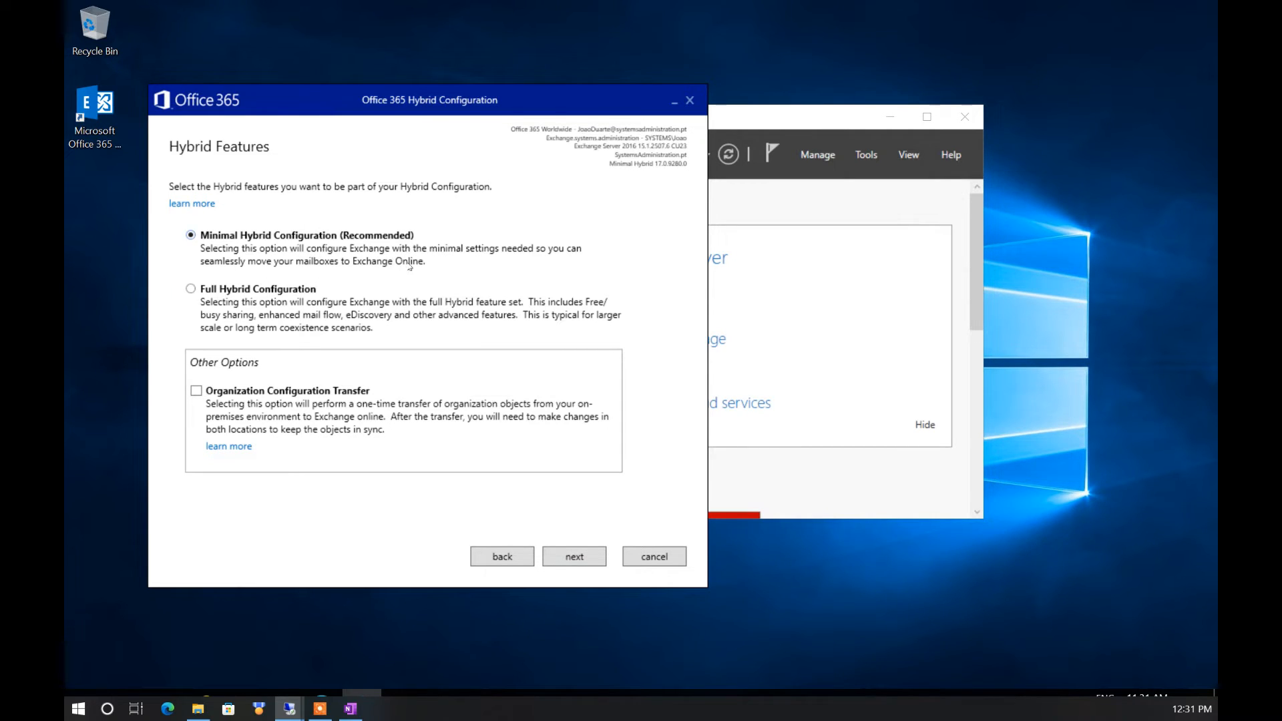
left_click(257, 289)
left_click(578, 563)
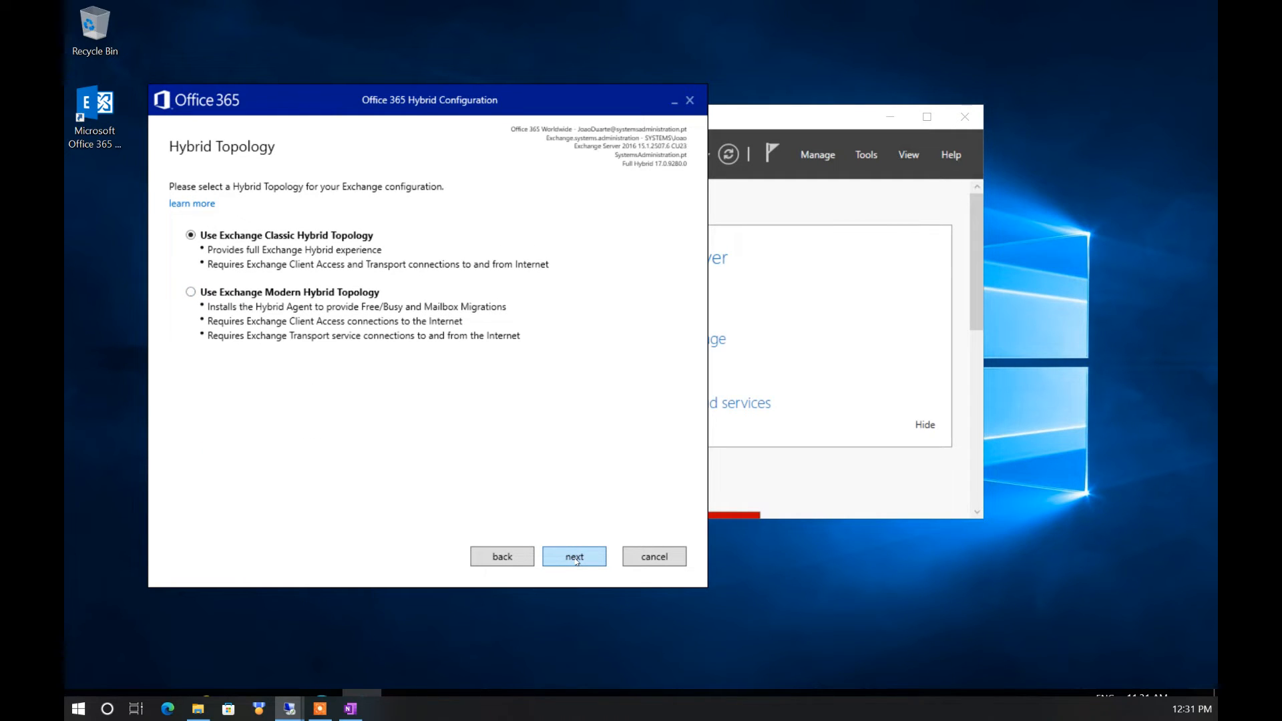
left_click(577, 561)
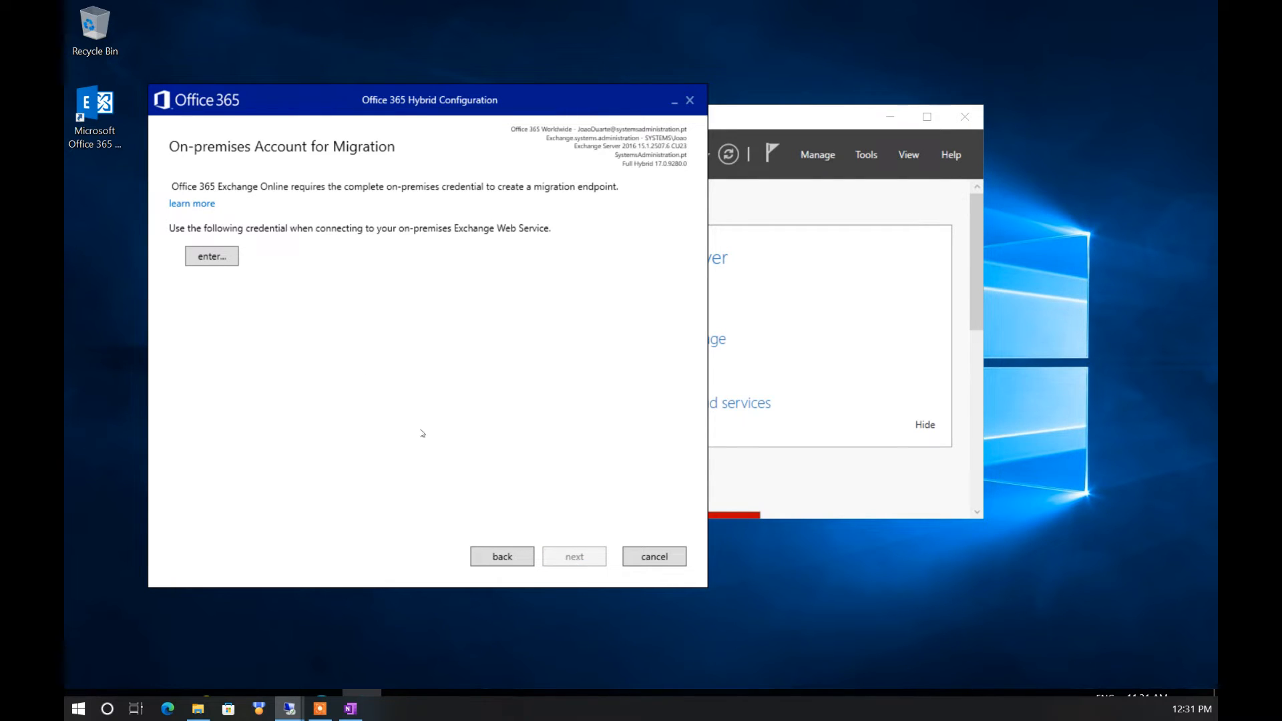
Enter the on-premises account password for migration and keep typical Client Access and Mailbox transport
left_click(222, 255)
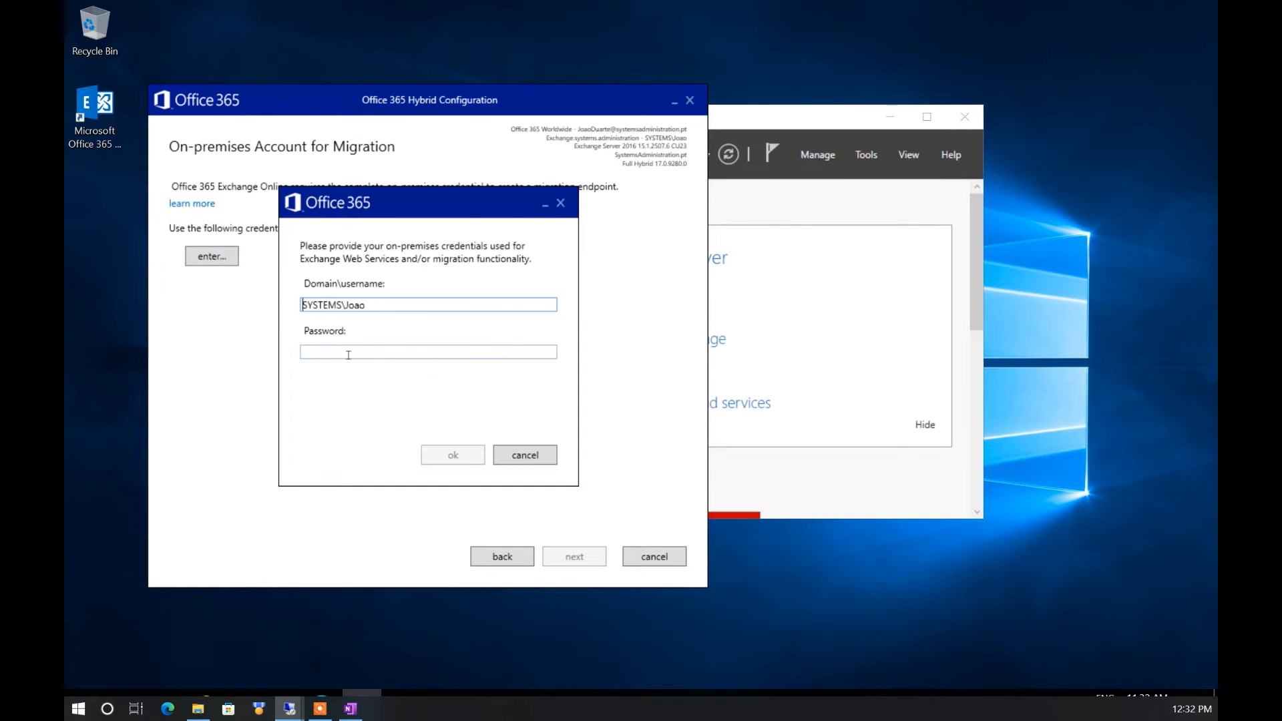
left_click(346, 352)
left_click(454, 456)
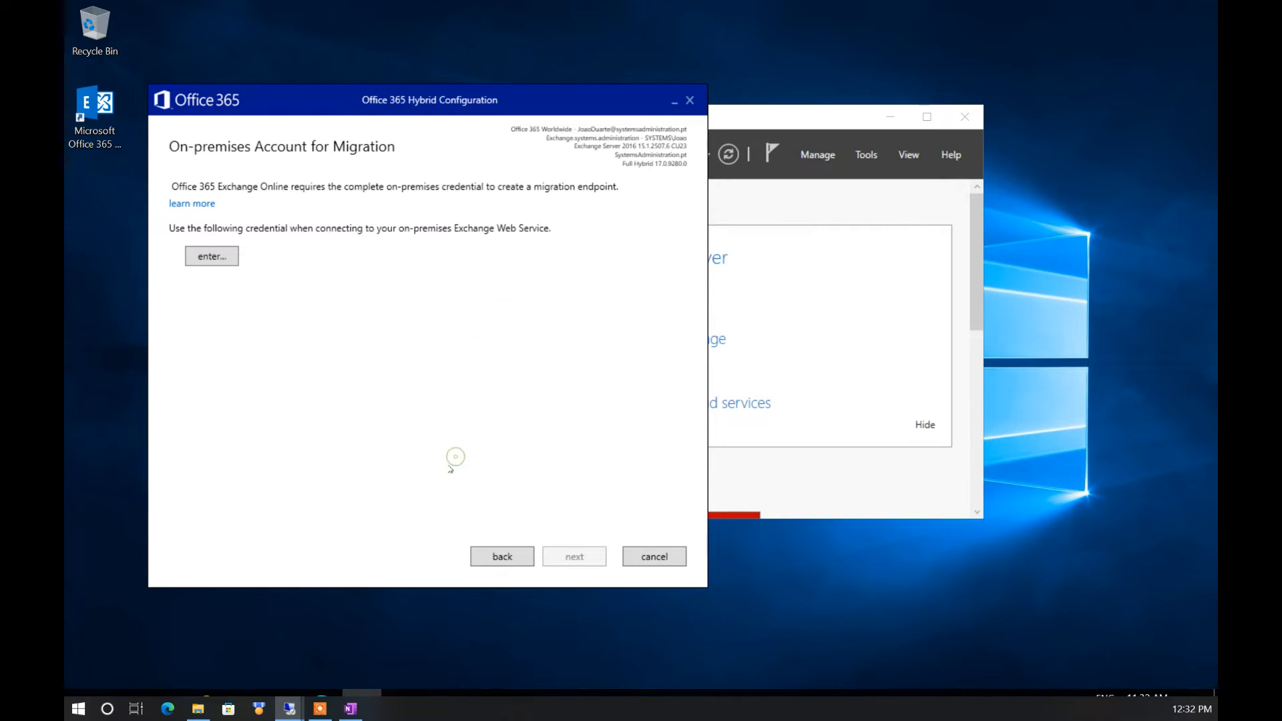
left_click(566, 555)
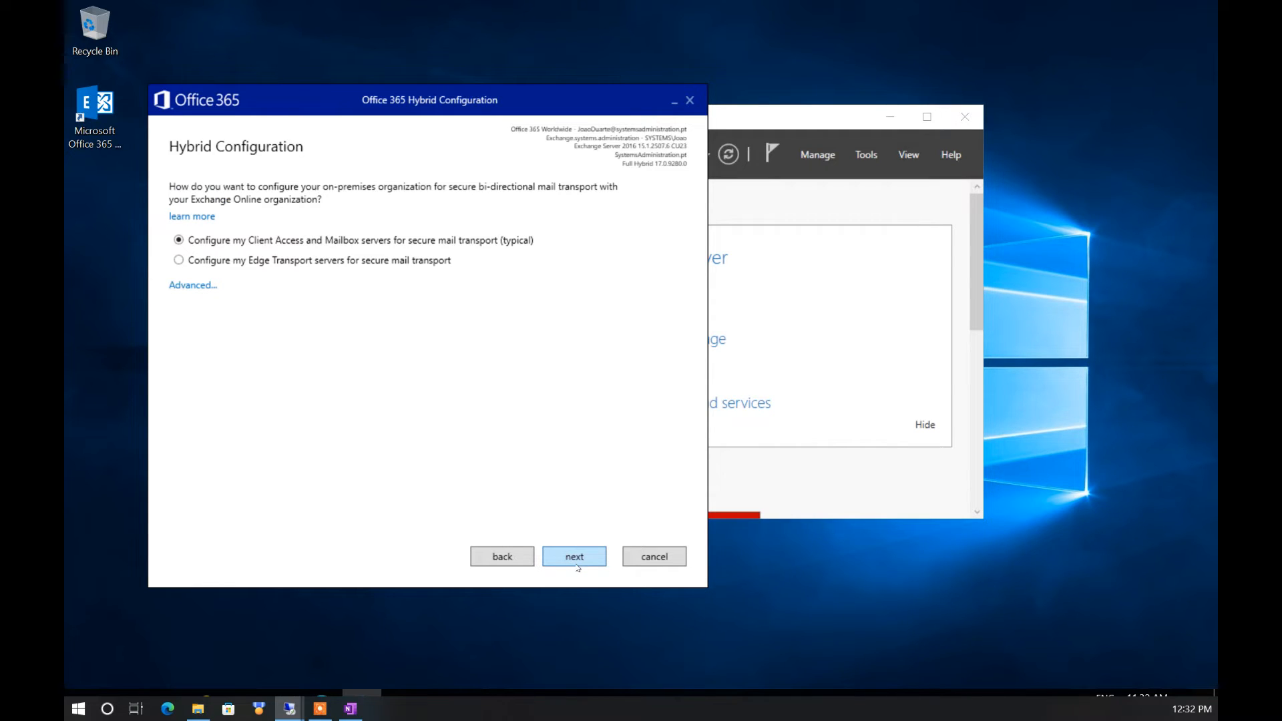
left_click(574, 562)
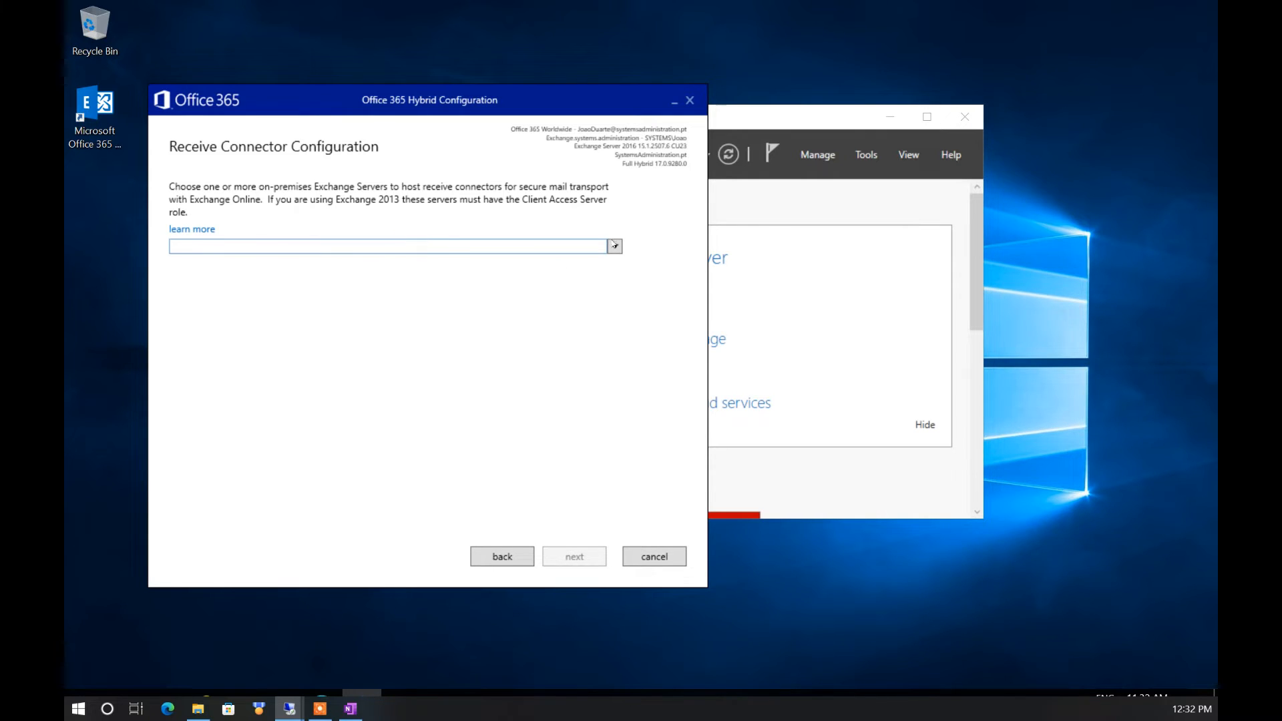
Choose the Exchange server for both the receive connectors and the send connectors
left_click(608, 247)
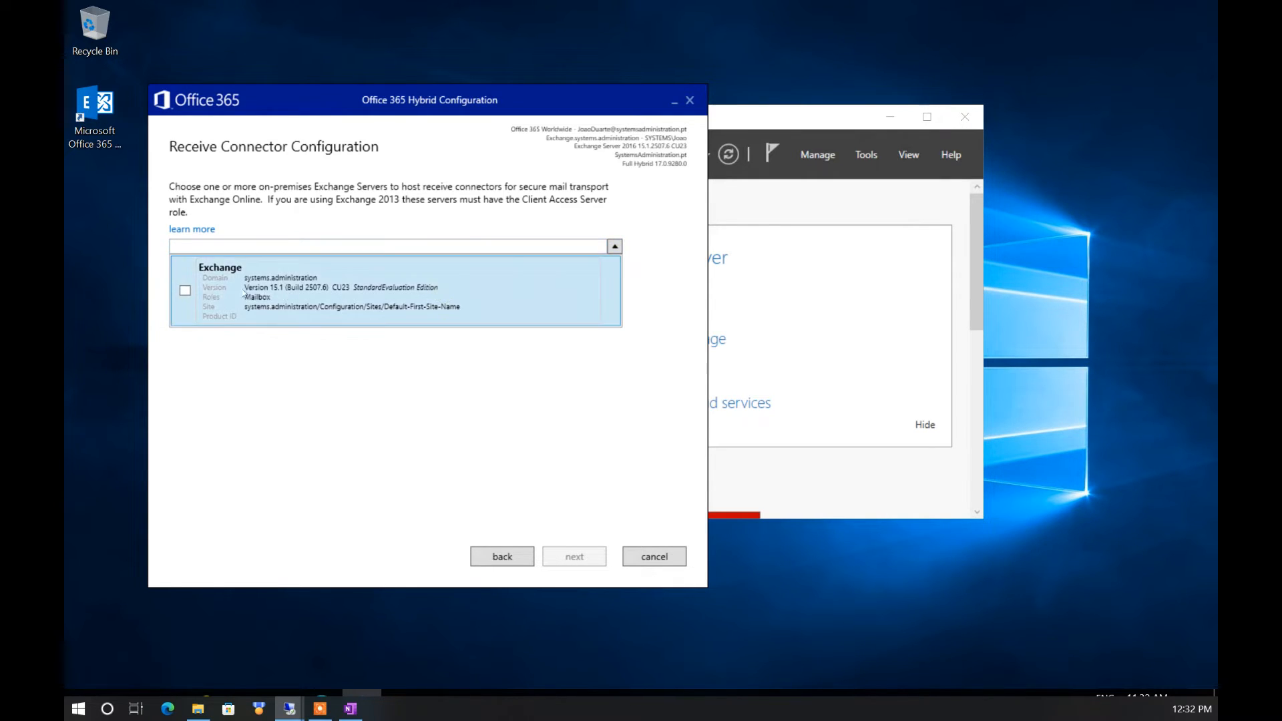
left_click(184, 291)
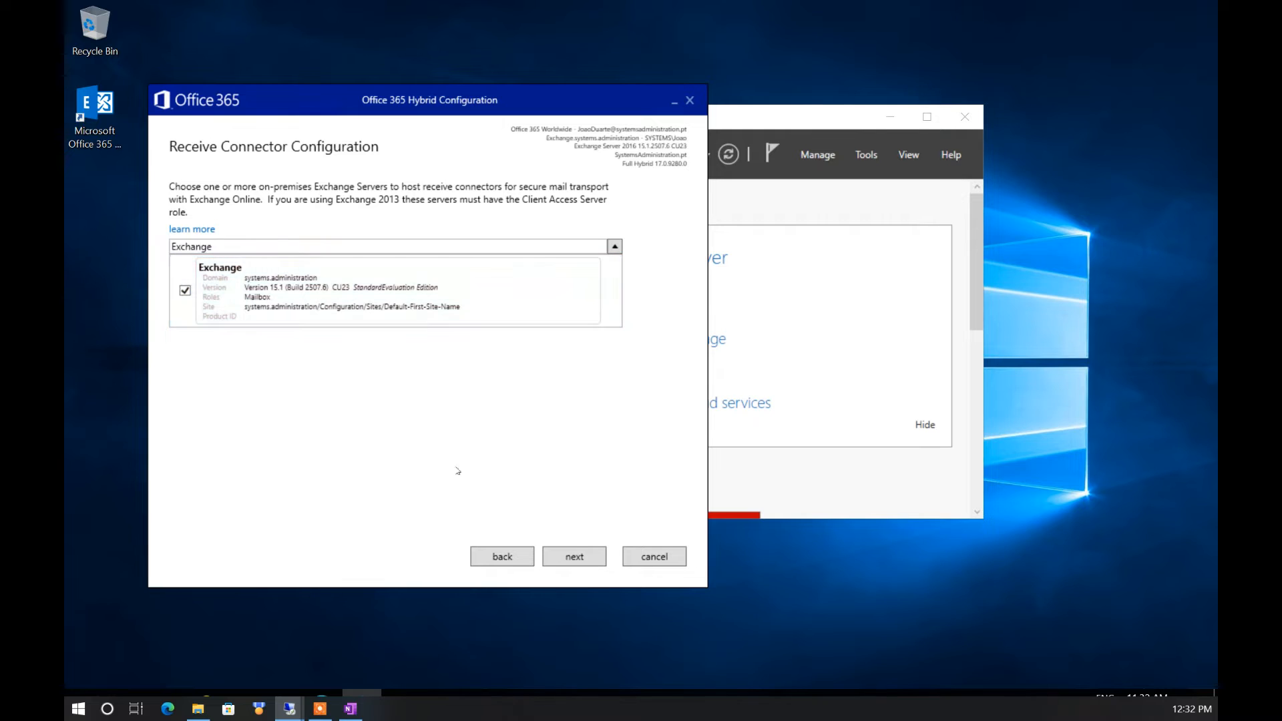
left_click(574, 557)
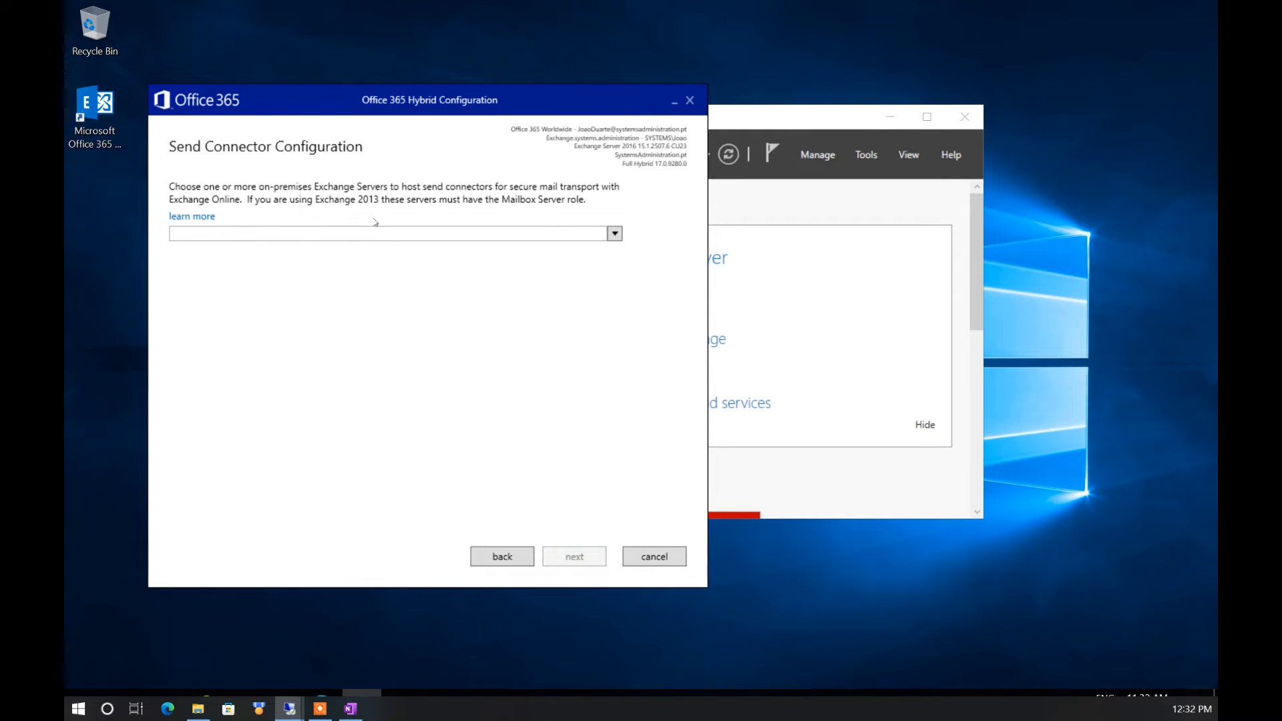
left_click(614, 234)
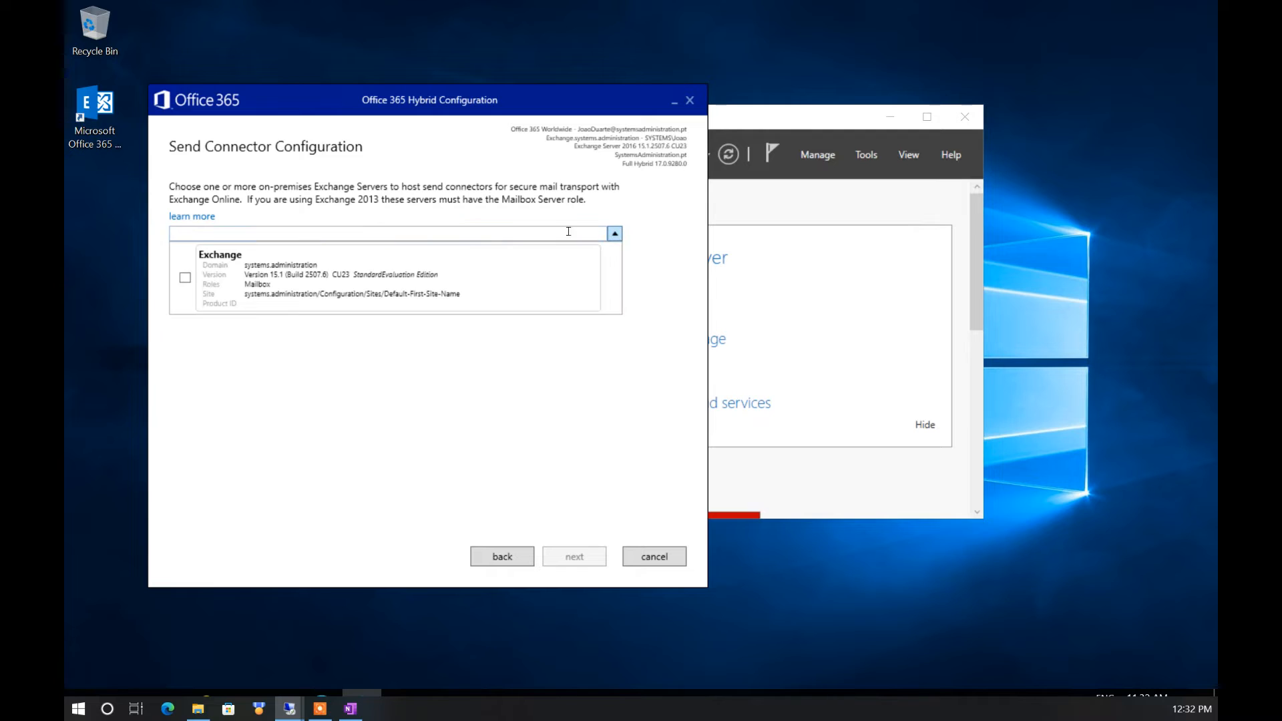
left_click(185, 278)
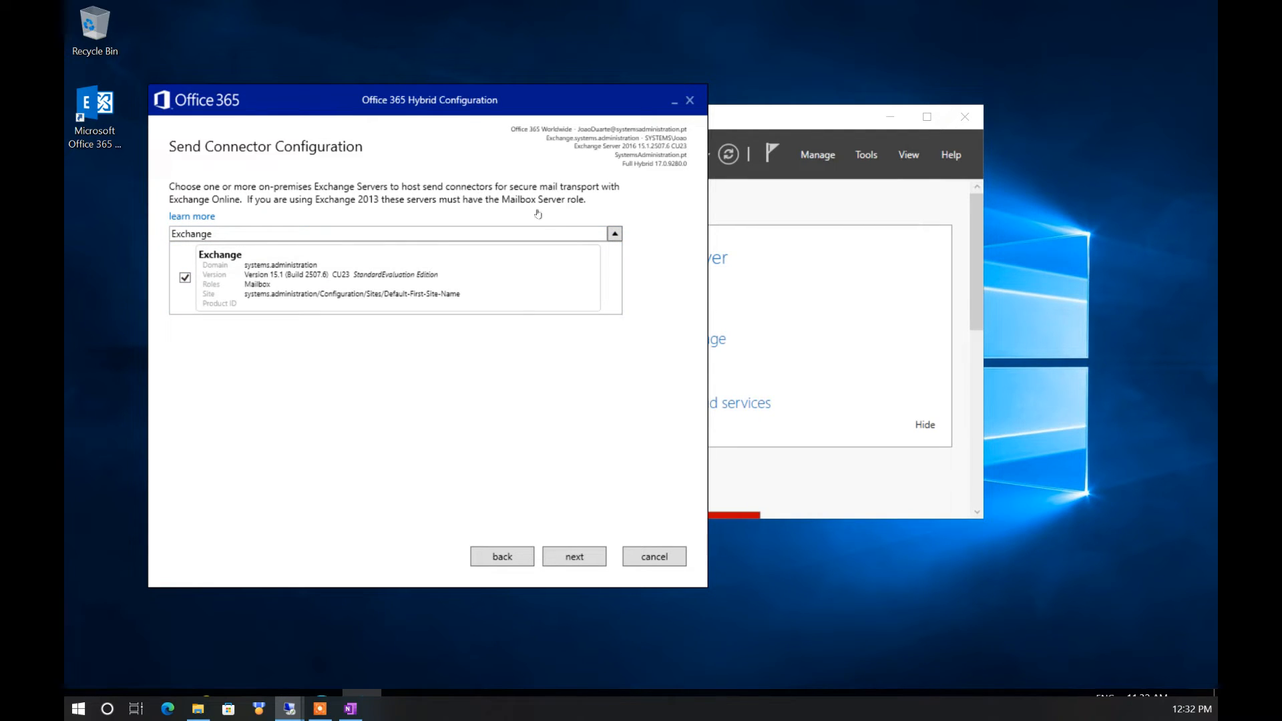
left_click(569, 557)
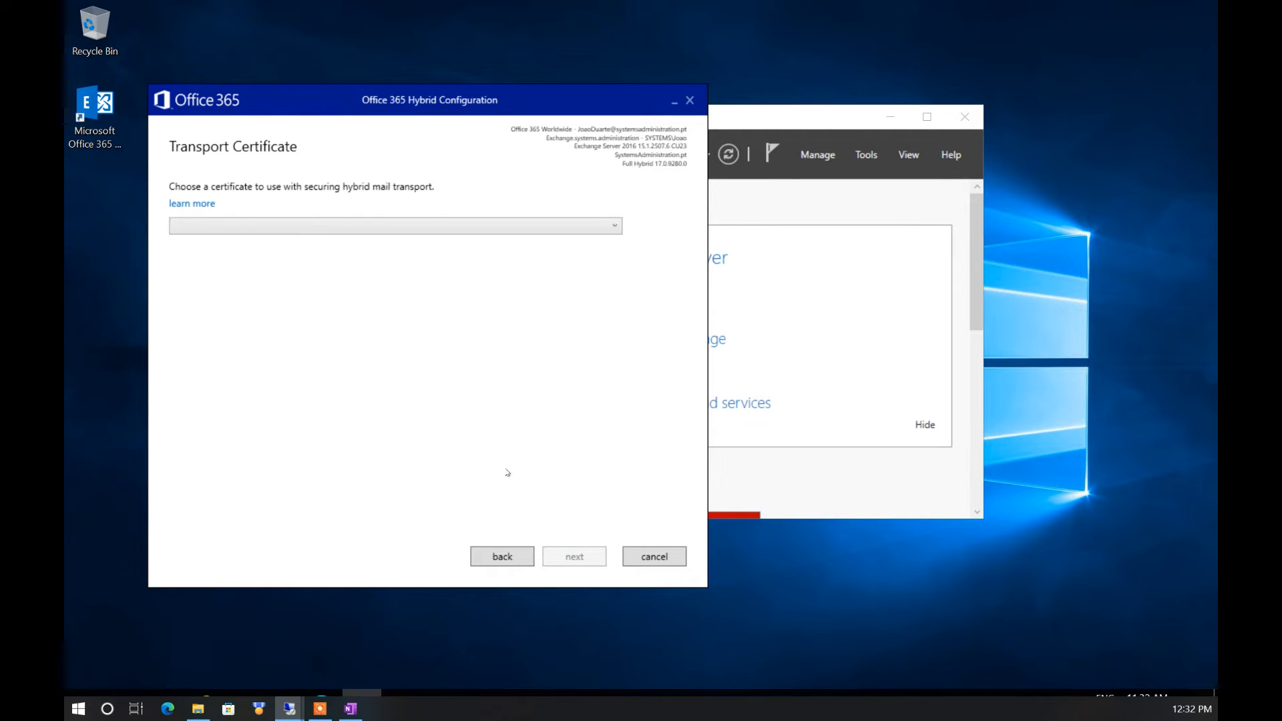
Select the mail.systemsadministration.pt certificate for hybrid mail transport
left_click(366, 225)
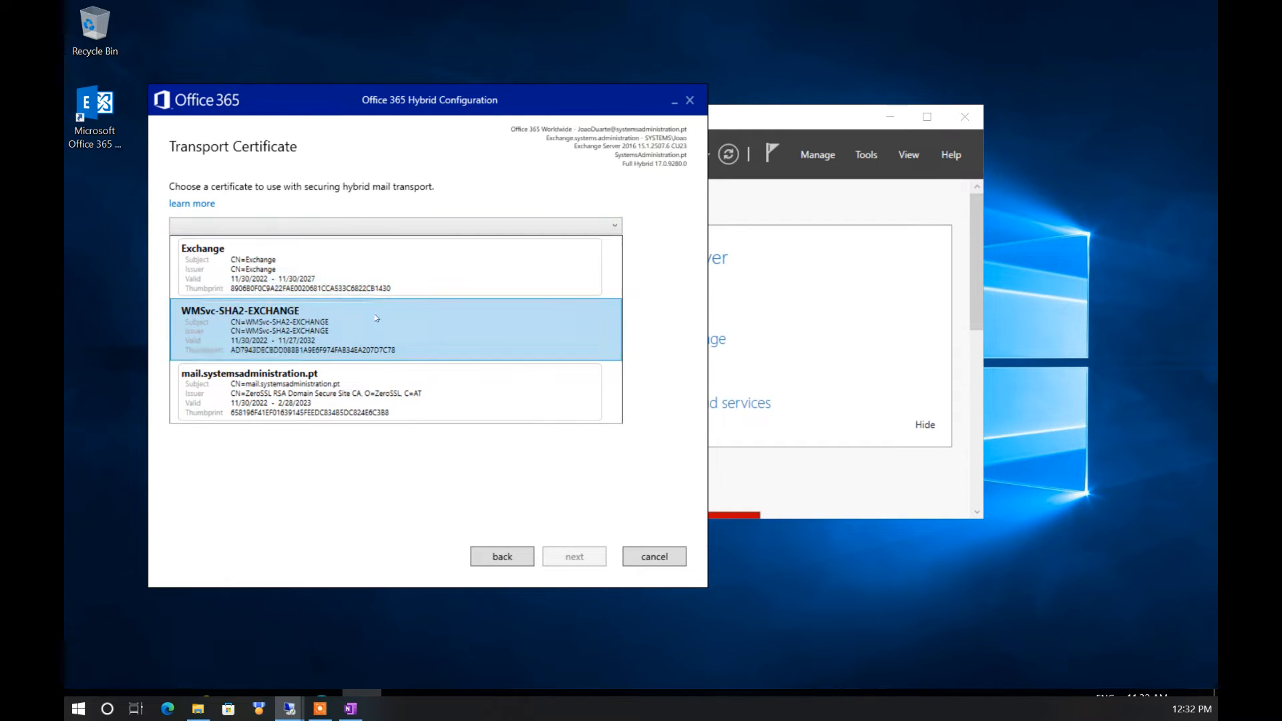
left_click(291, 410)
left_click(572, 556)
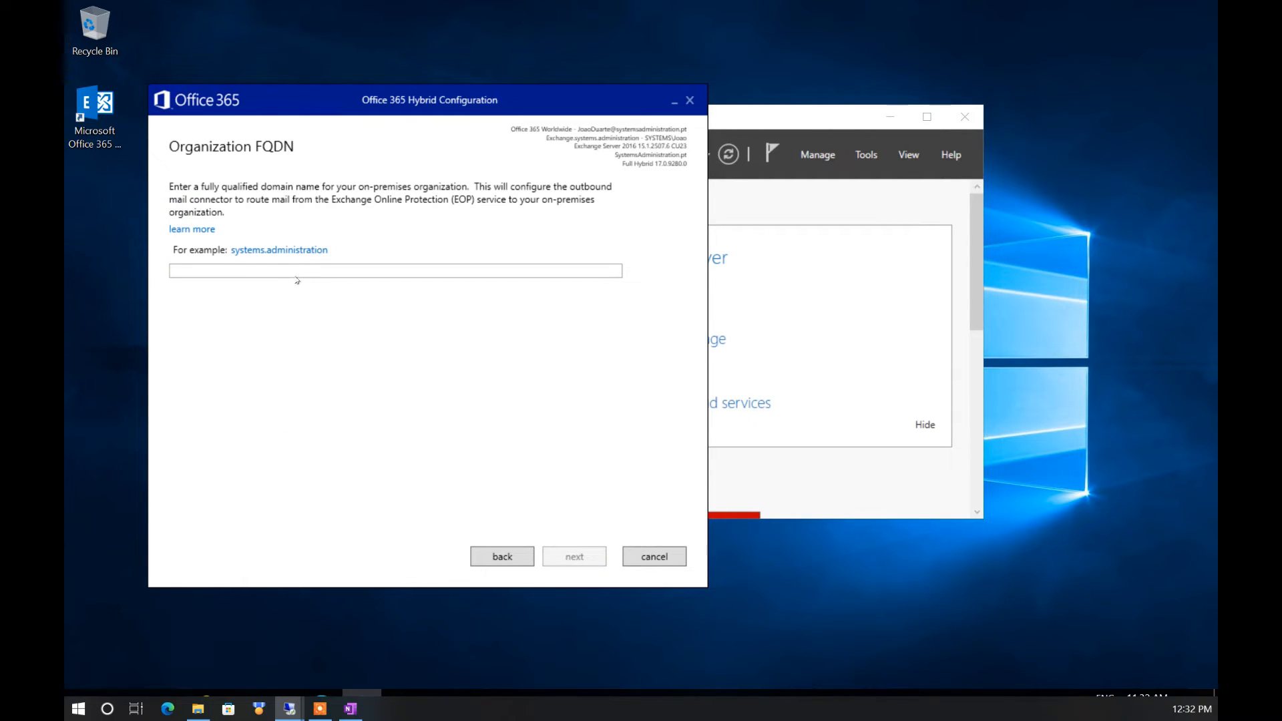
Set the organization FQDN to mail.systemsadministration.pt and run the update, skipping the security prompt
left_click(279, 265)
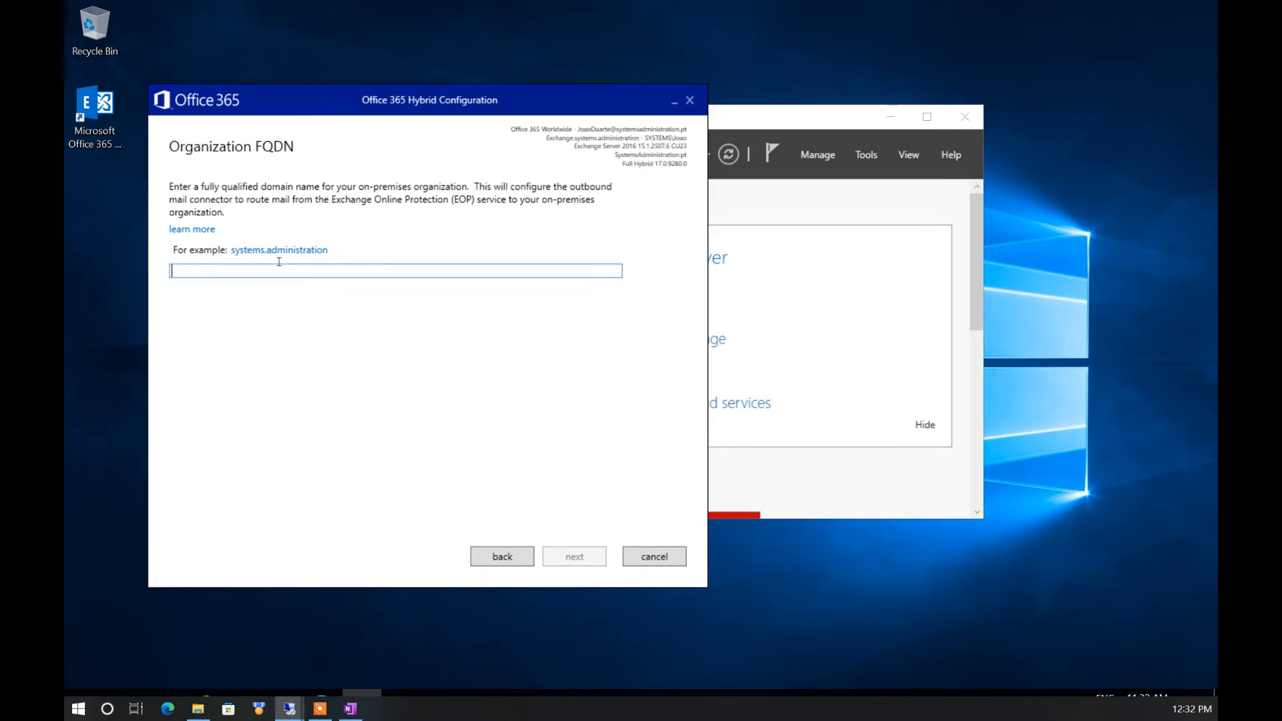
type("mail")
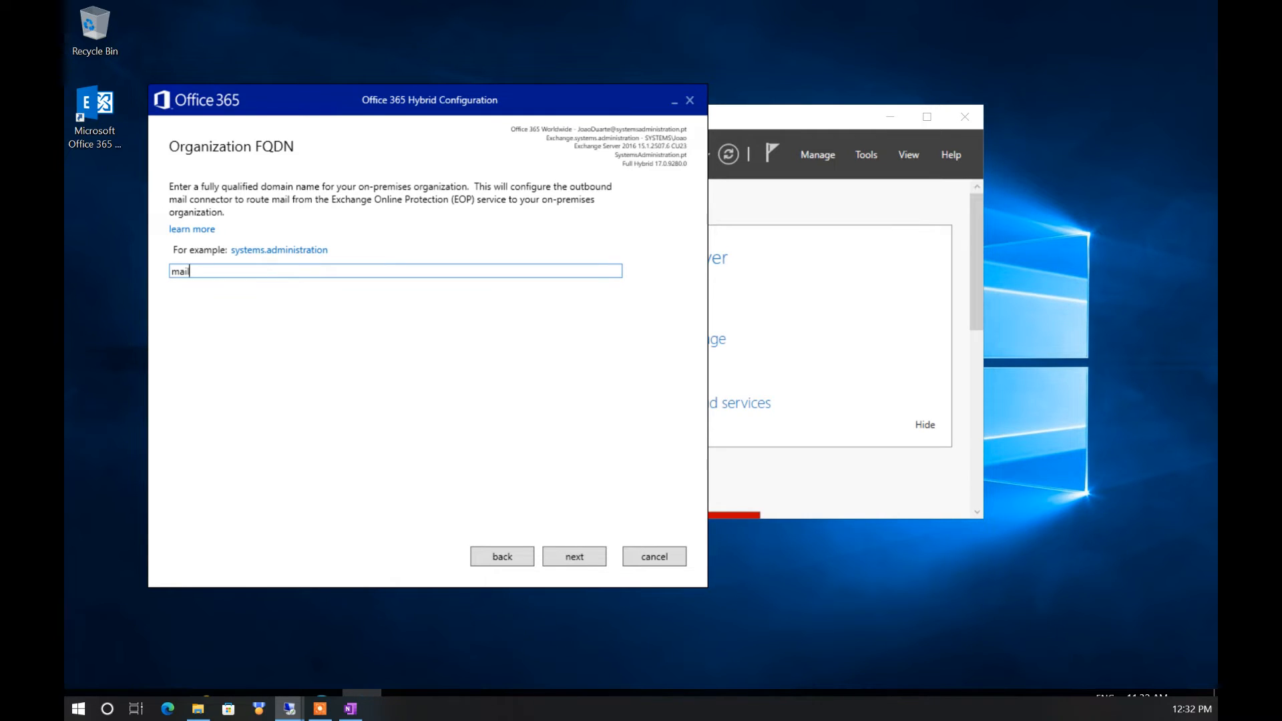
type(".")
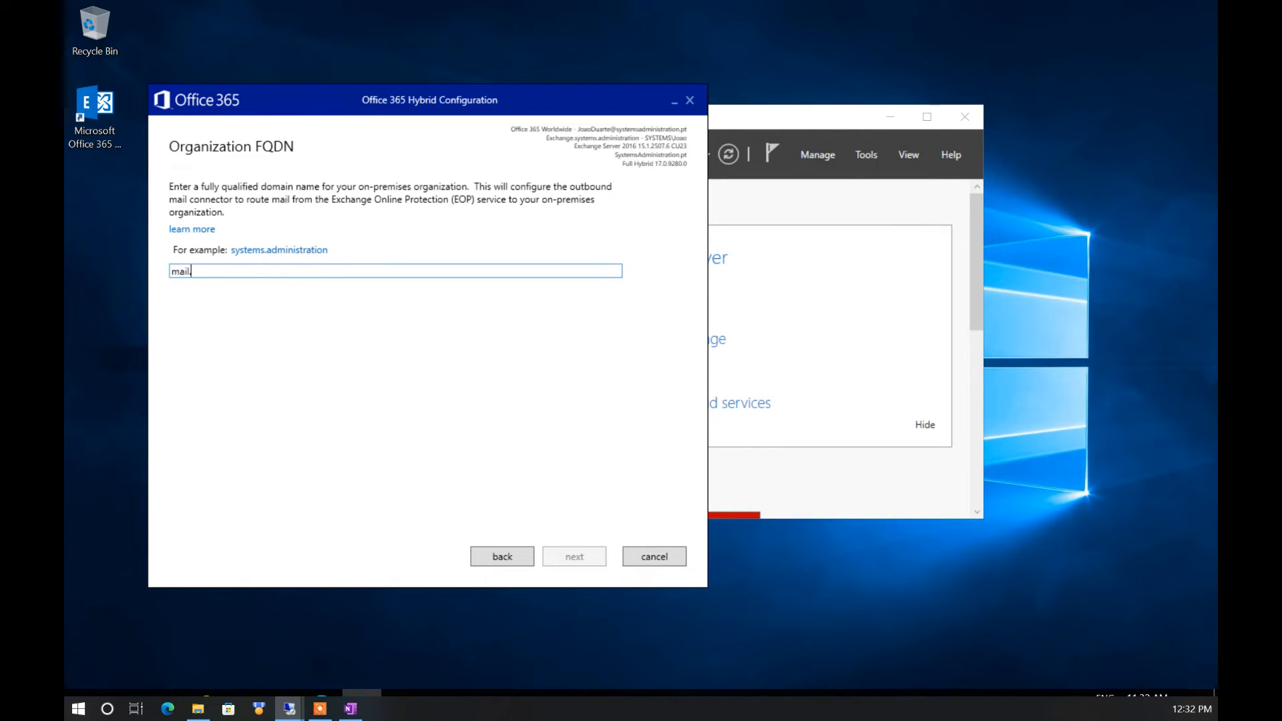
type("systems")
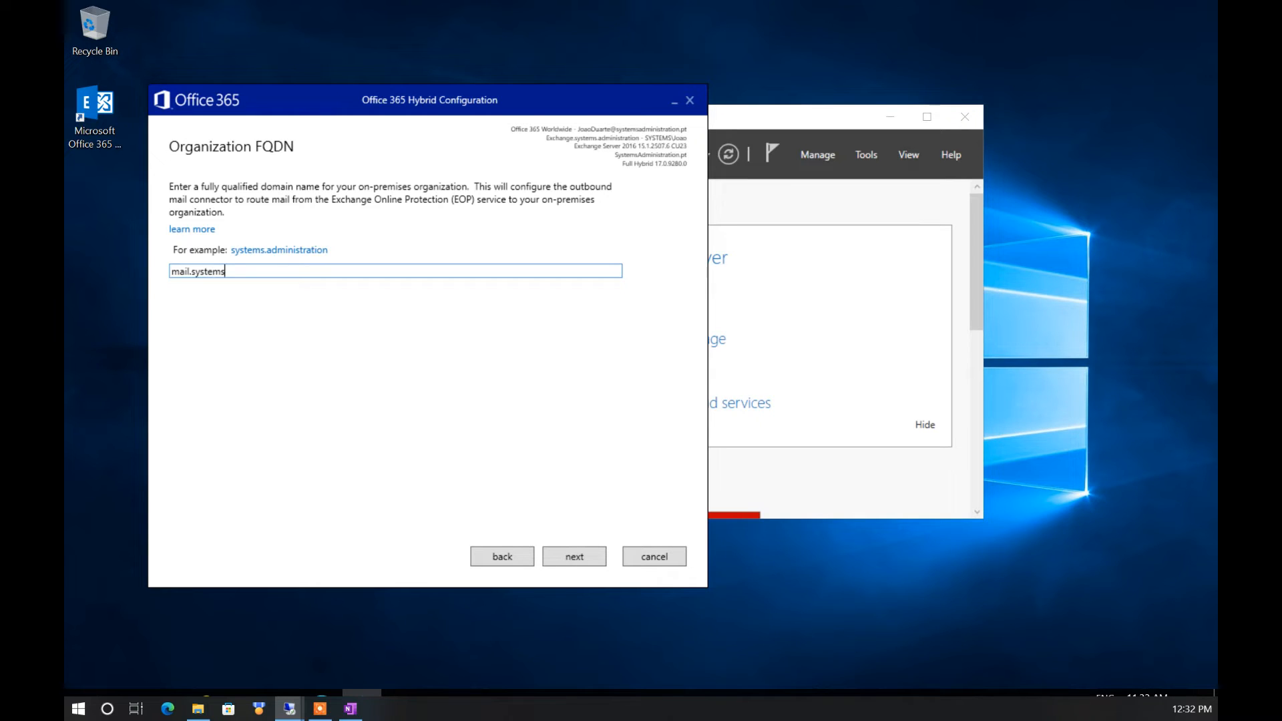
type("administration.pt")
left_click(565, 559)
left_click(568, 561)
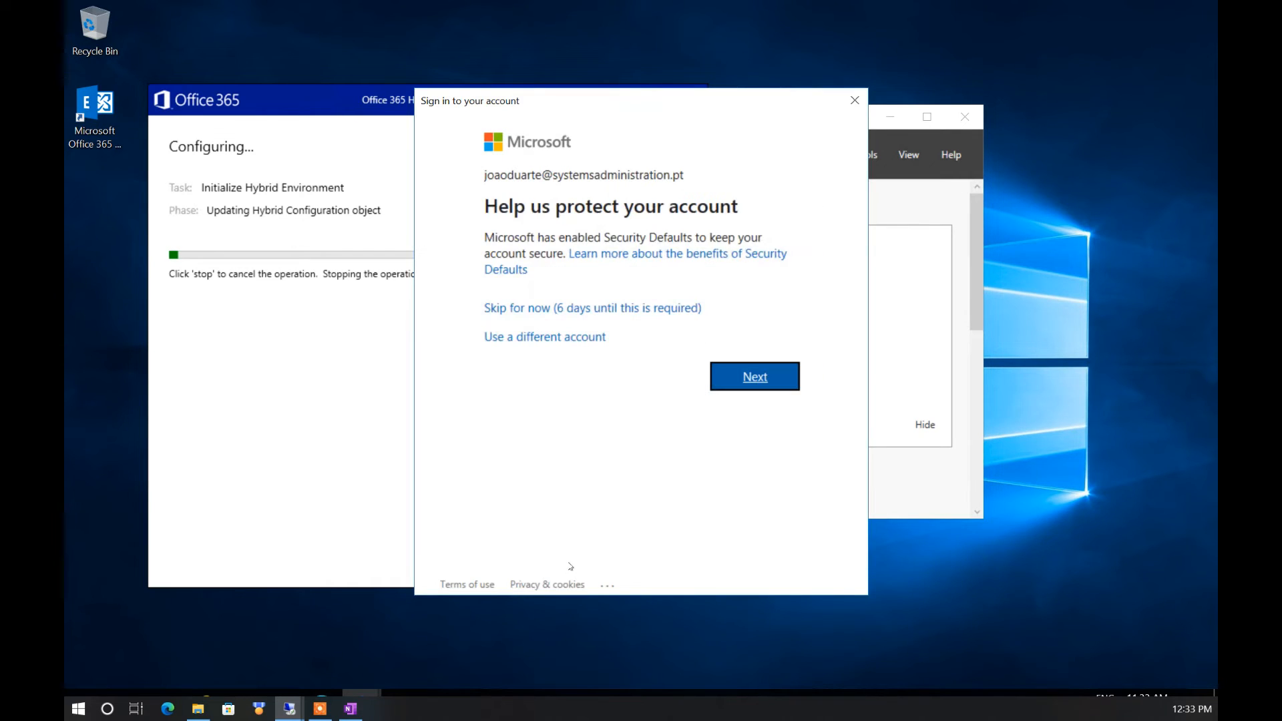
left_click(531, 309)
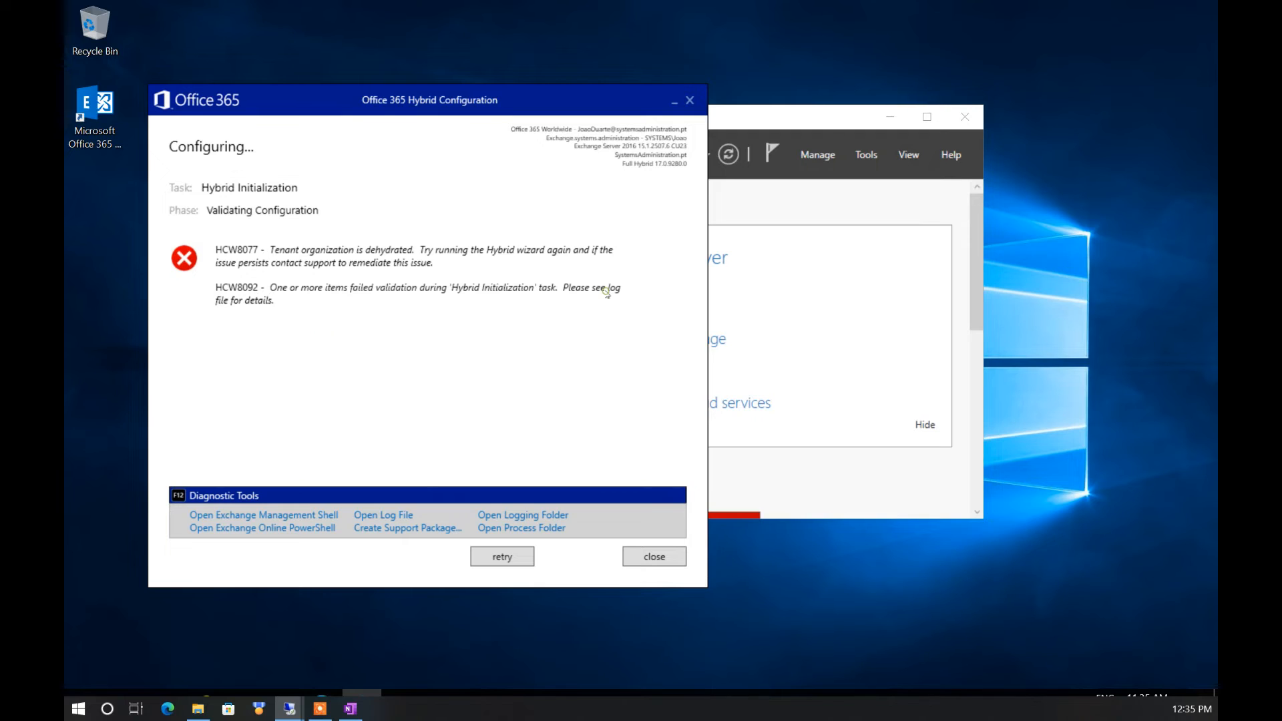
Retry and rerun the hybrid update until Congratulations appears, then close the wizard
left_click(519, 557)
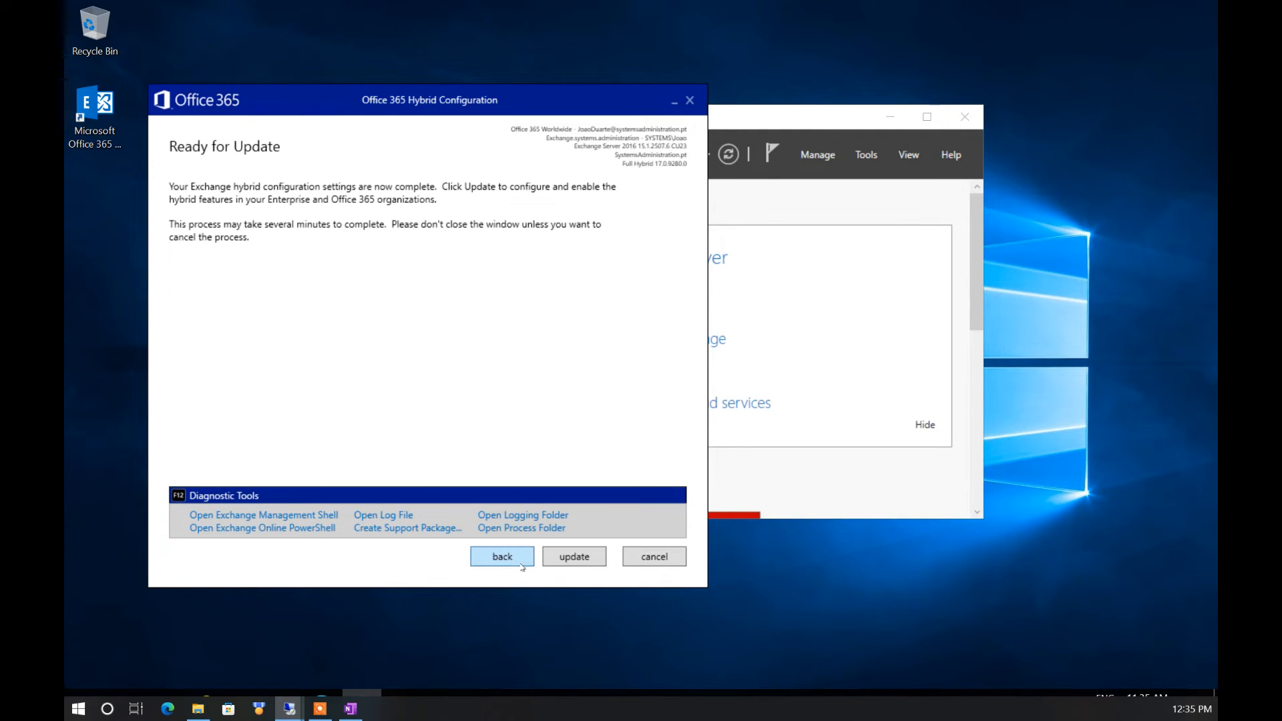
left_click(573, 555)
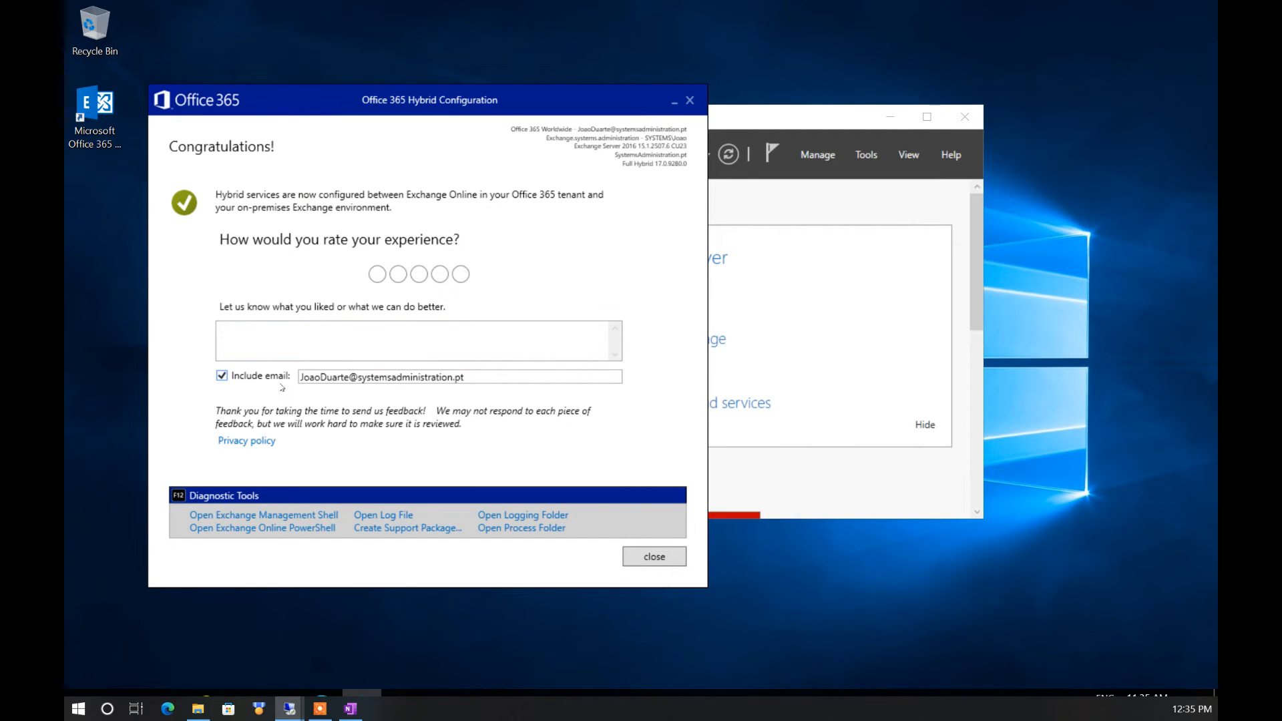
left_click(654, 557)
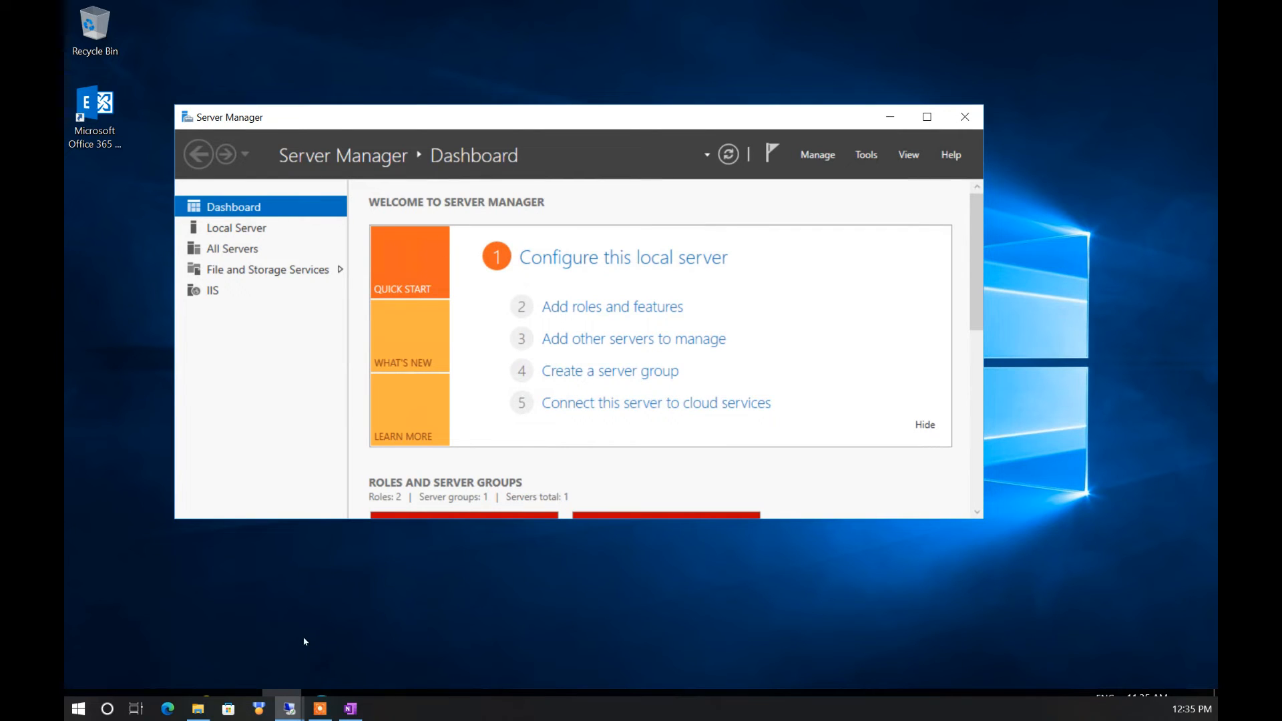
View the Exchange Online mail flow connectors in the new admin center, showing Inbound and Outbound hybrid connectors
left_click(319, 697)
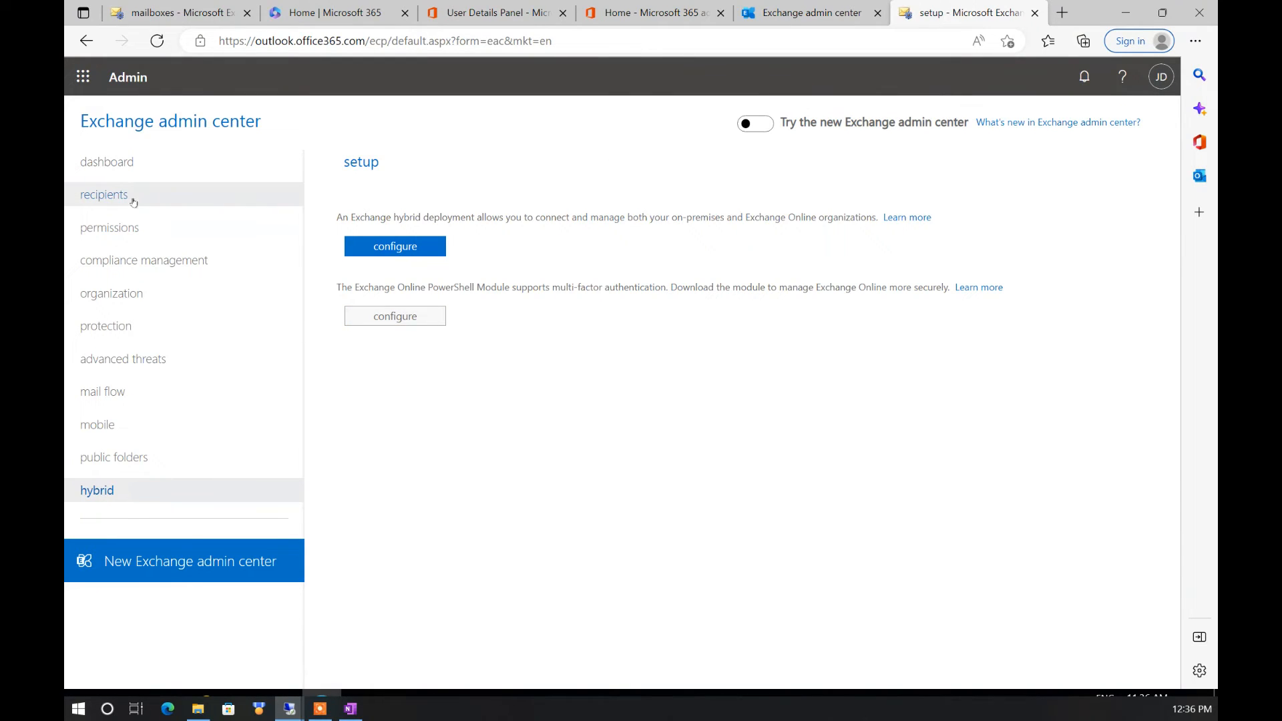
left_click(130, 395)
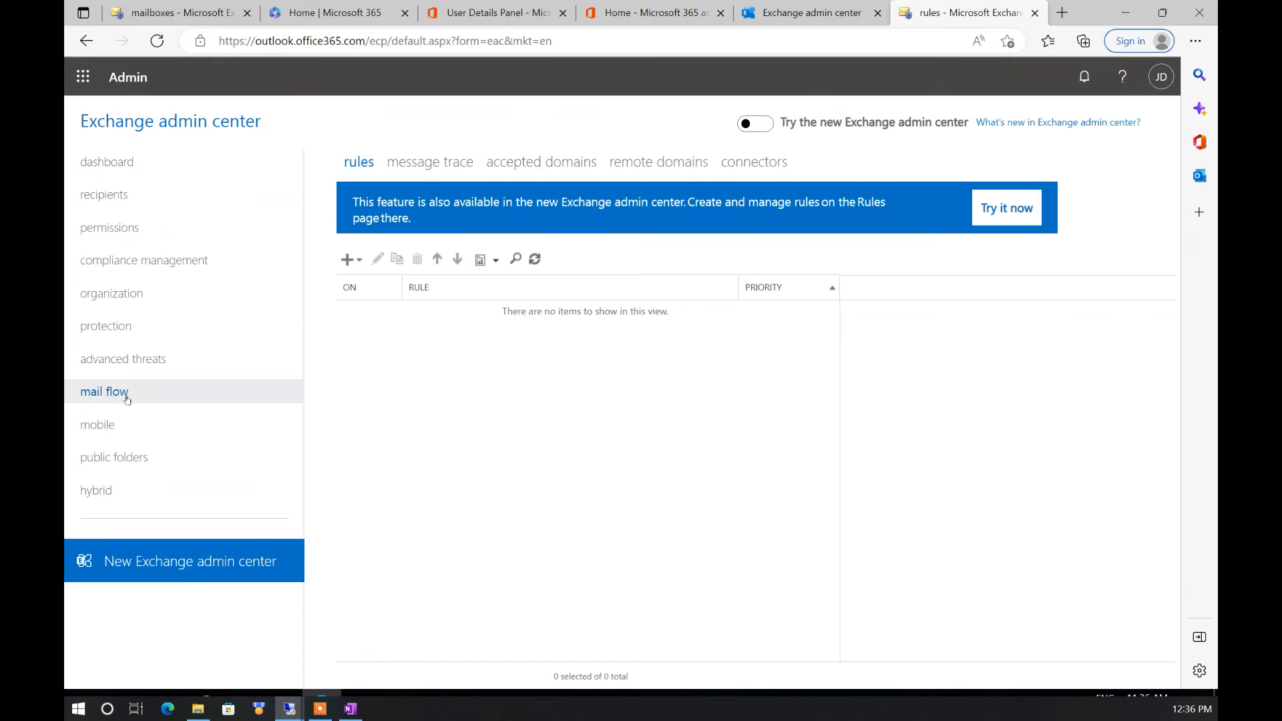
left_click(737, 167)
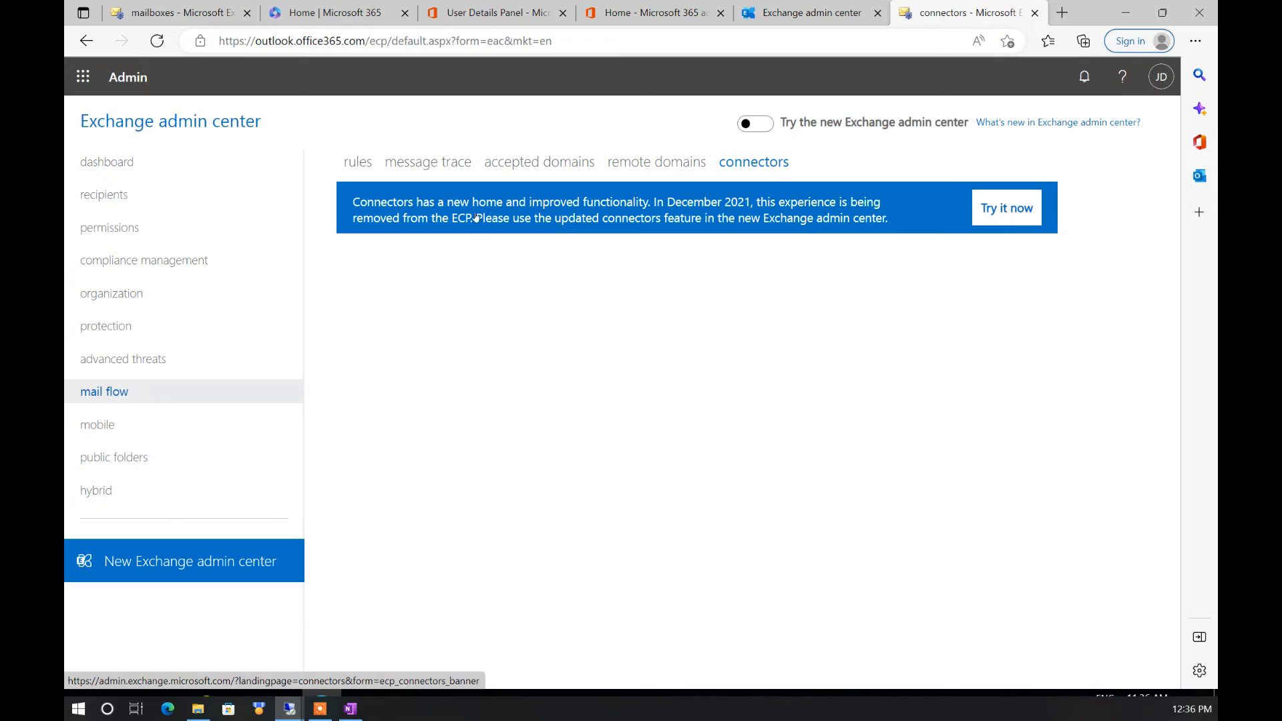
left_click(996, 207)
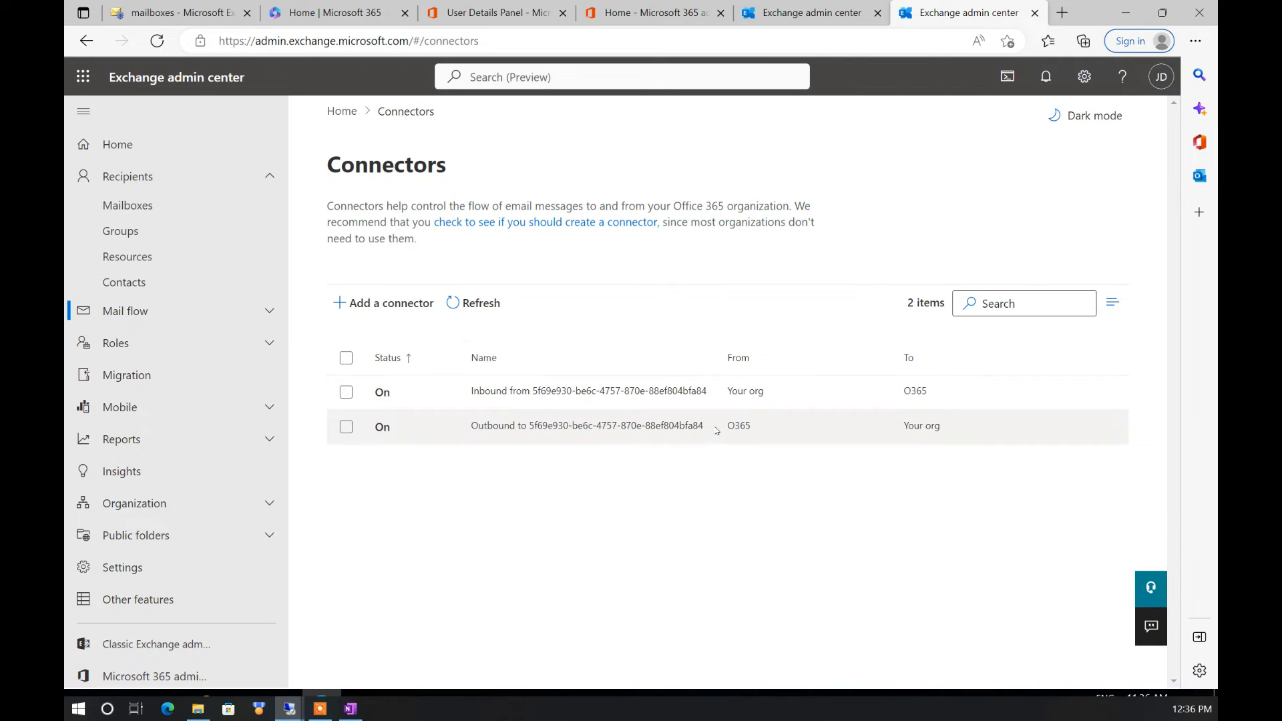
left_click(183, 14)
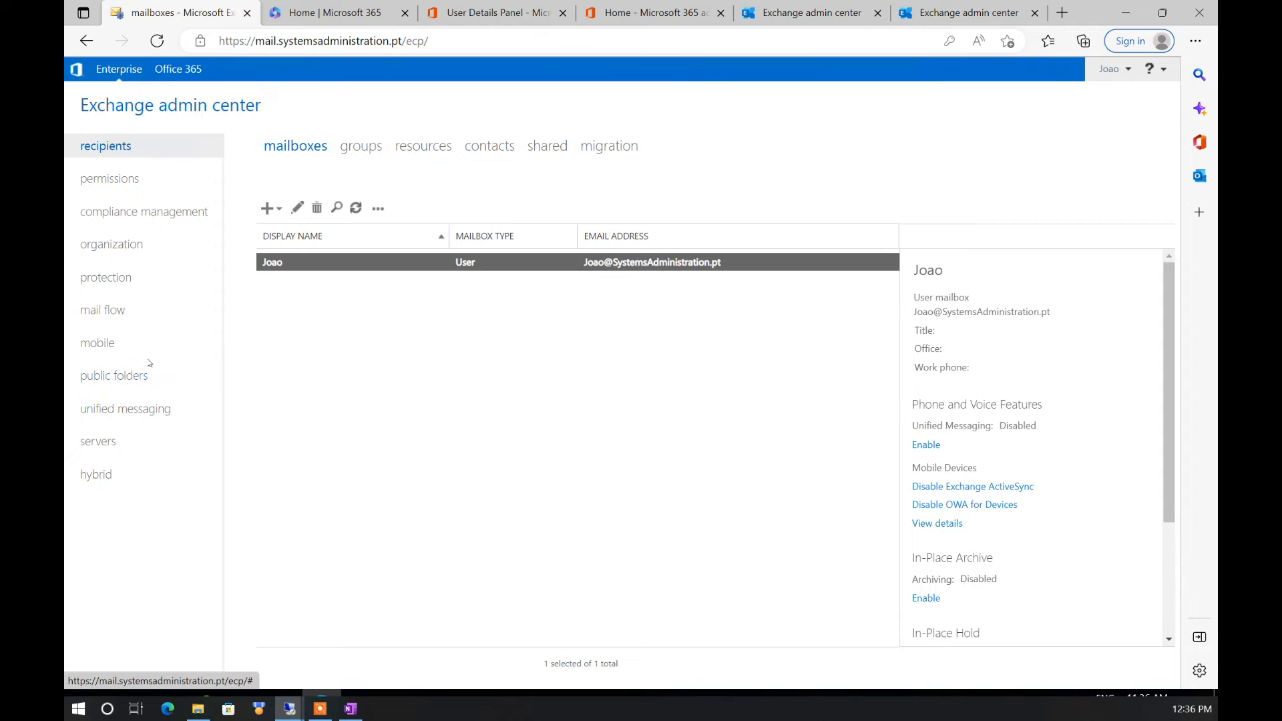
left_click(103, 311)
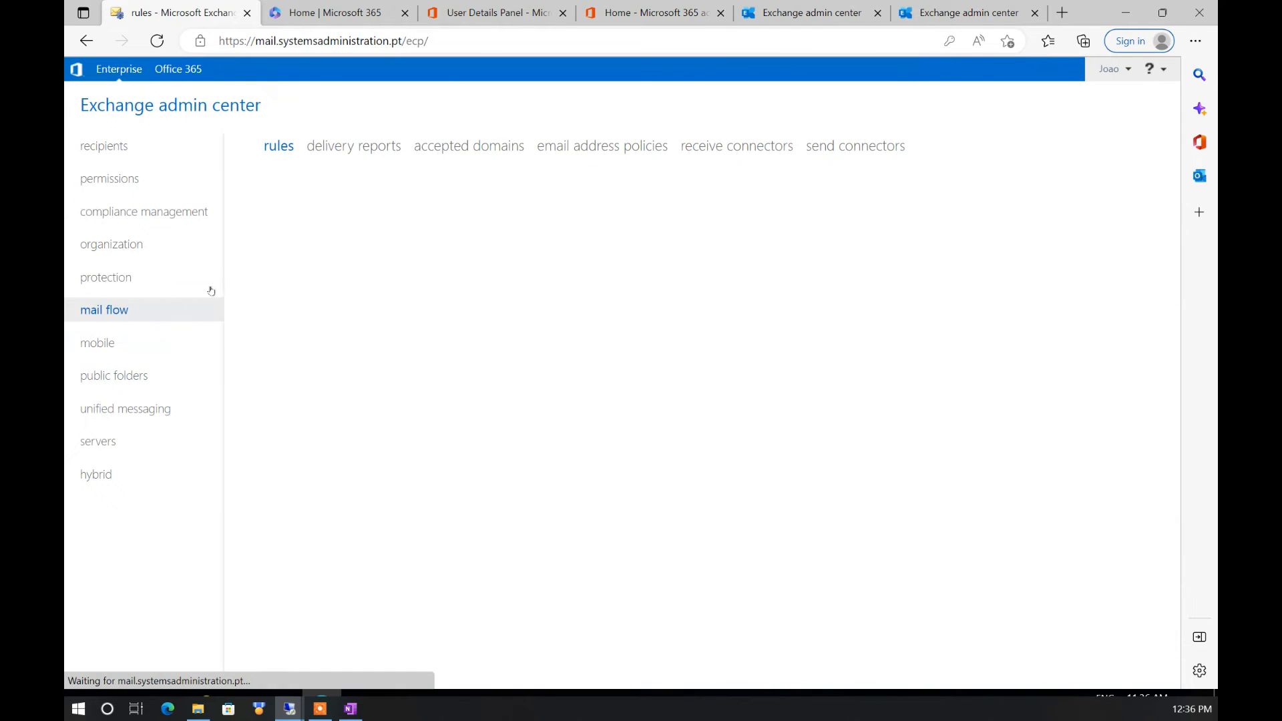
left_click(839, 148)
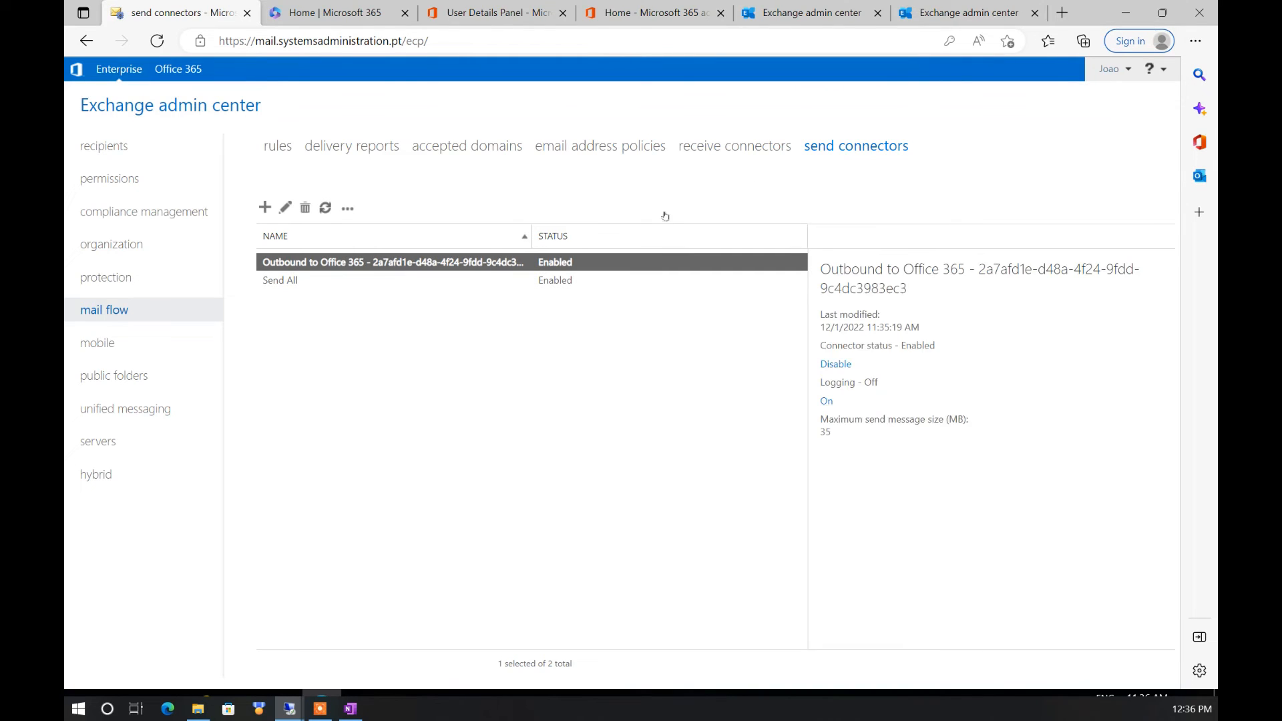
left_click(722, 153)
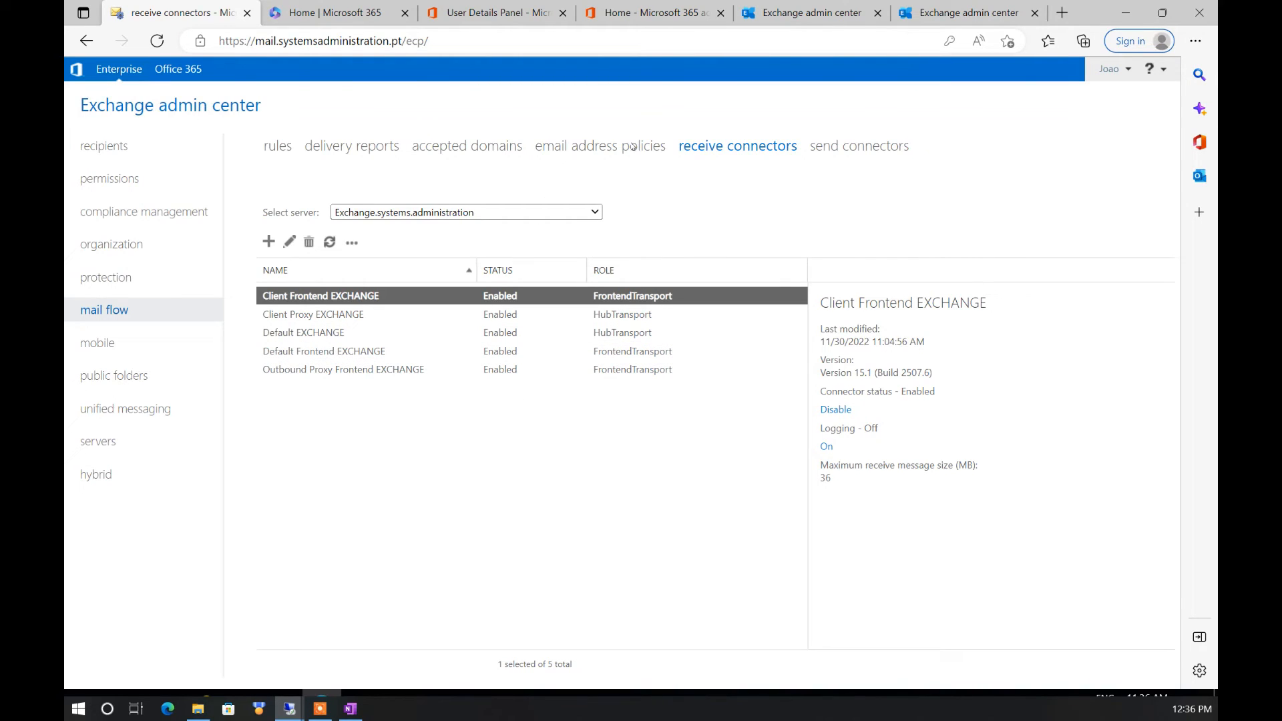
left_click(115, 158)
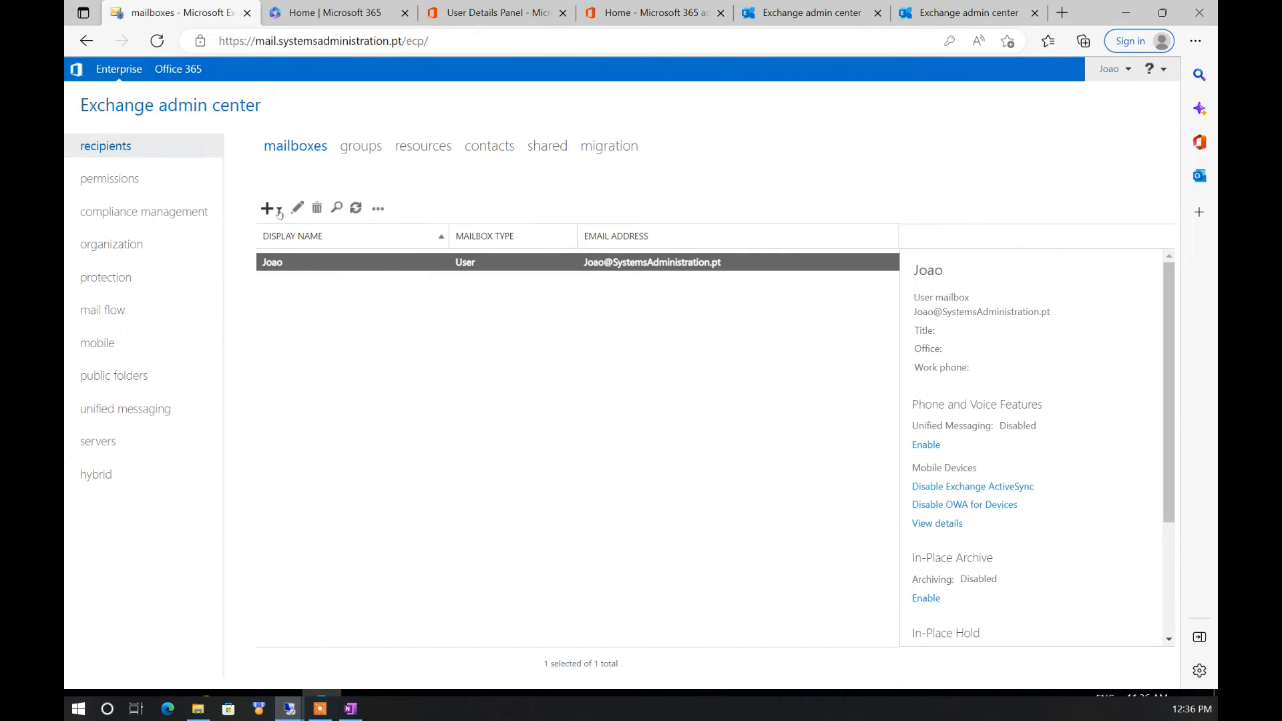
Start a new user mailbox named teste migration with logon name teste and submit it
left_click(279, 211)
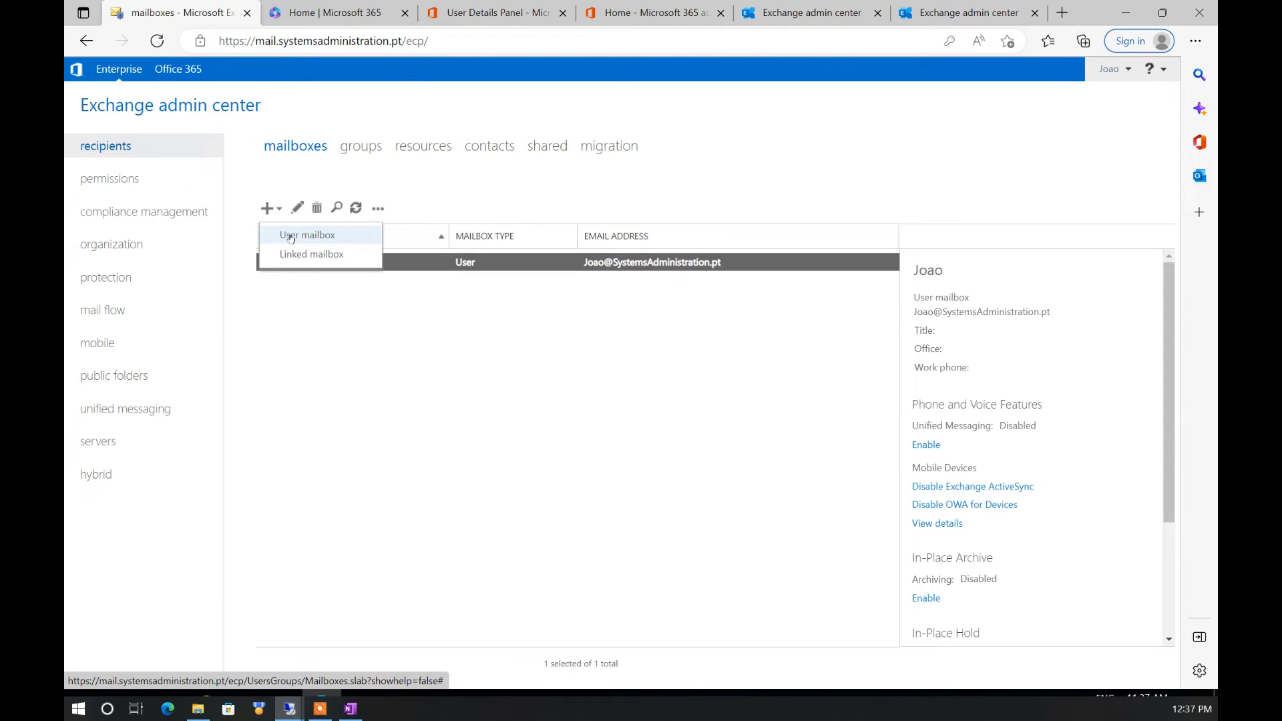
left_click(290, 238)
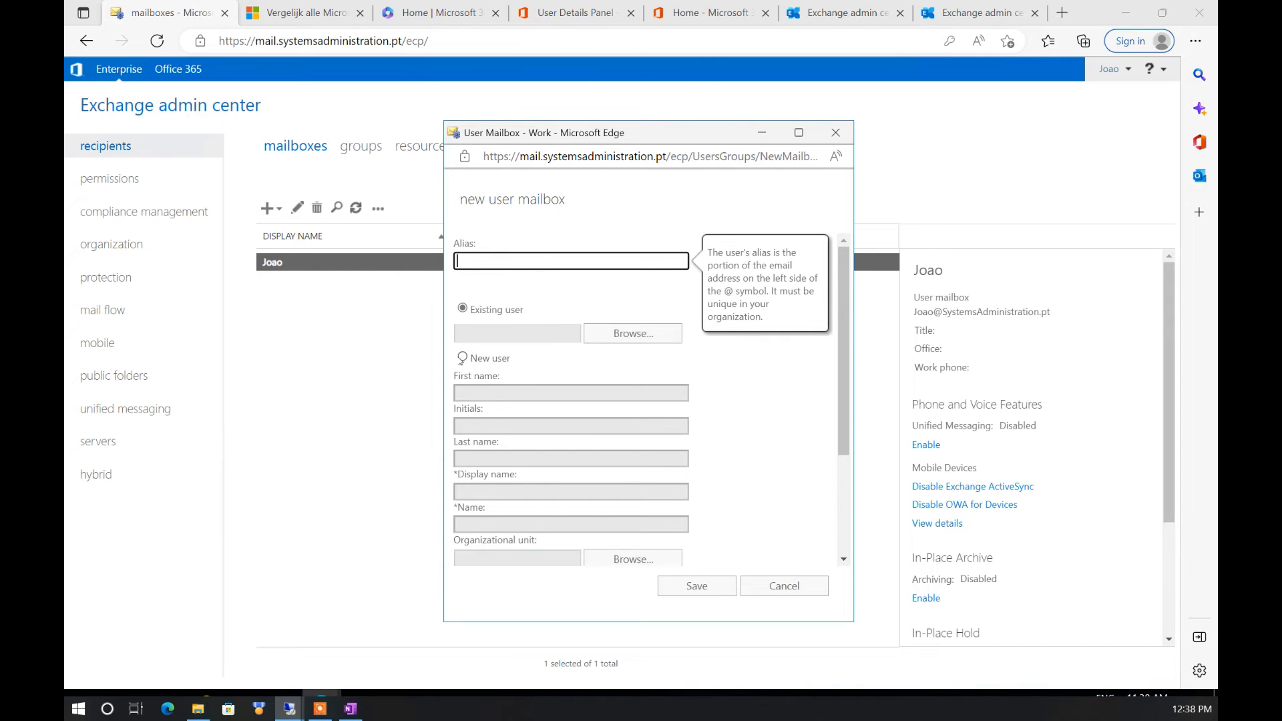
left_click(462, 357)
left_click(485, 389)
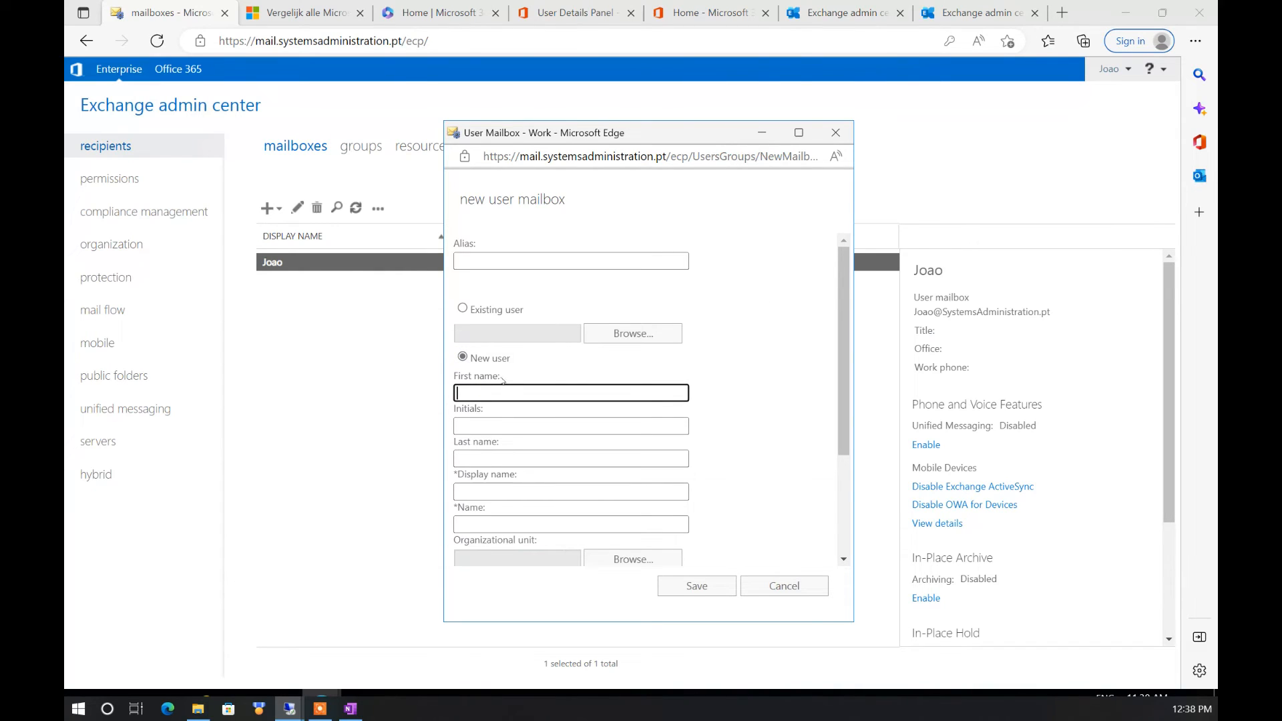
type("teste")
key("Tab")
key("Tab")
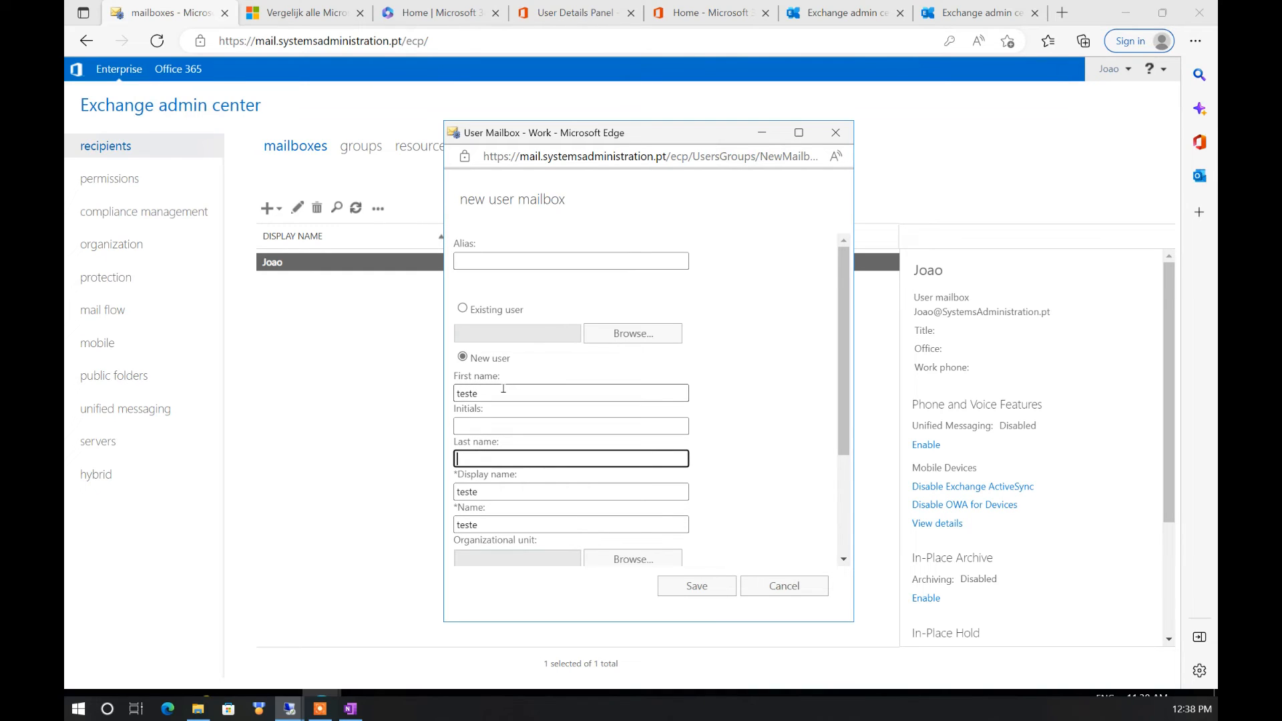
type("migration")
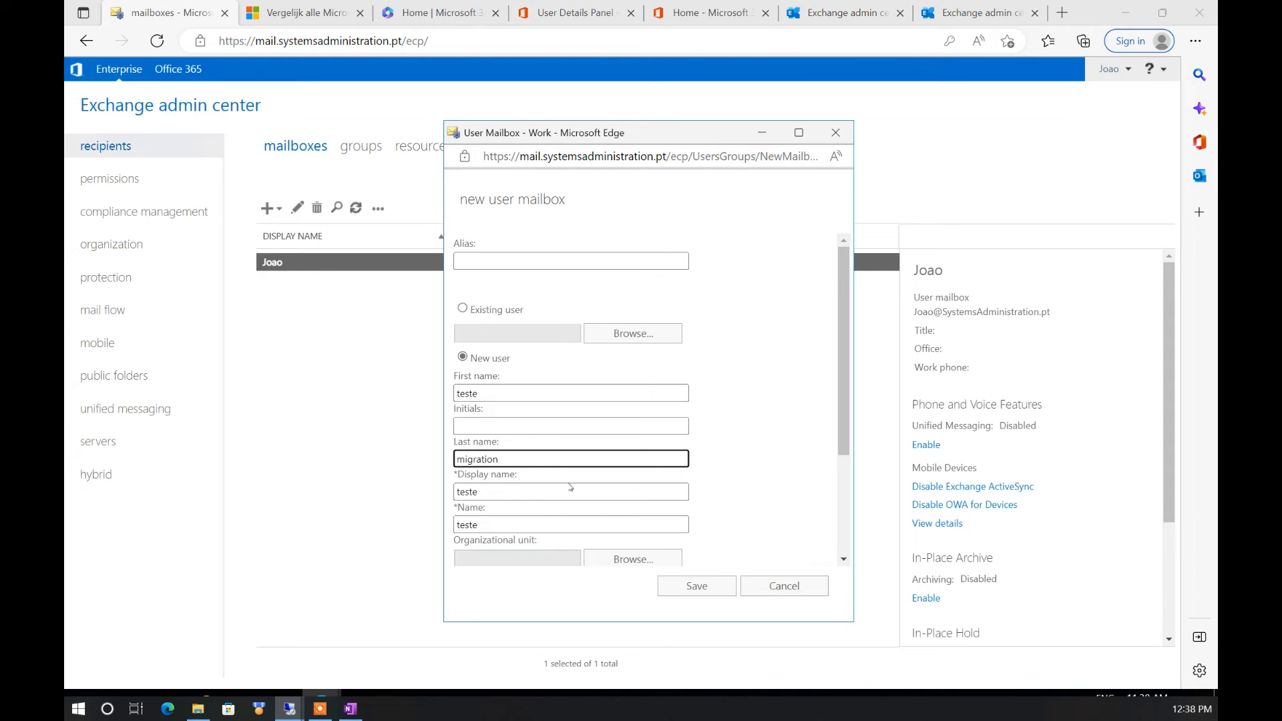
left_click(760, 460)
scroll(673, 486, "down", 2)
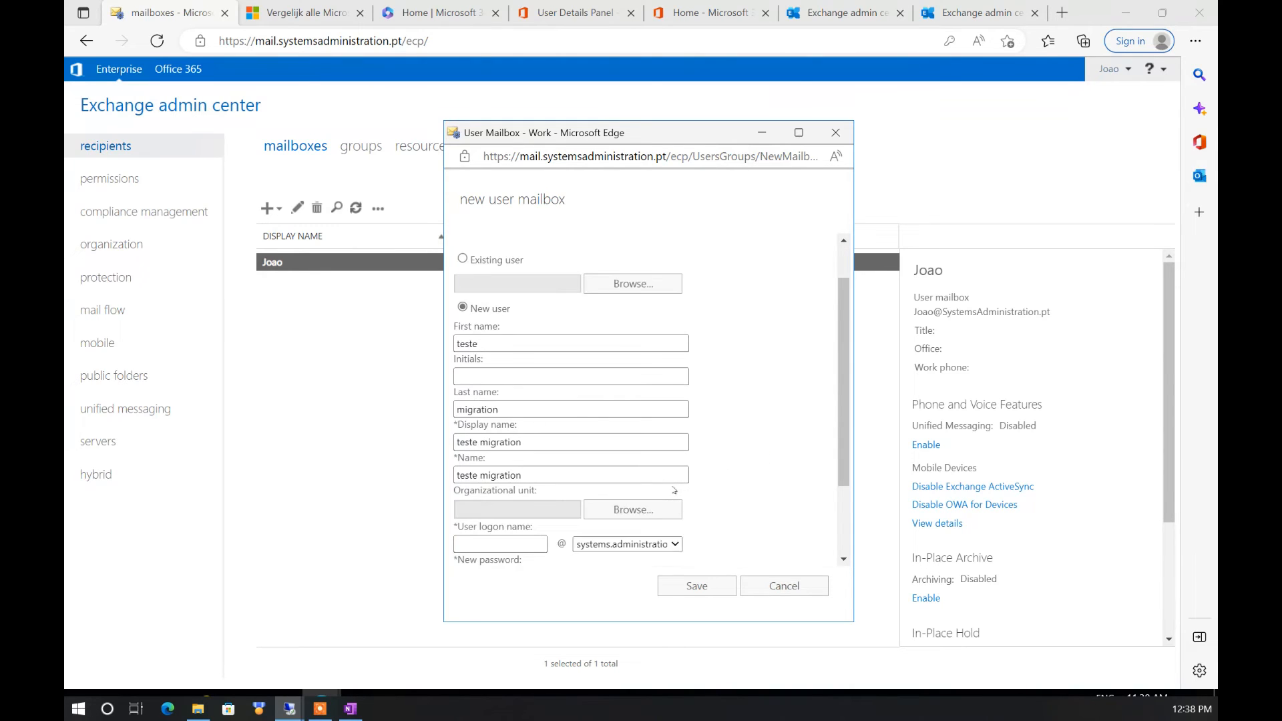
left_click(501, 493)
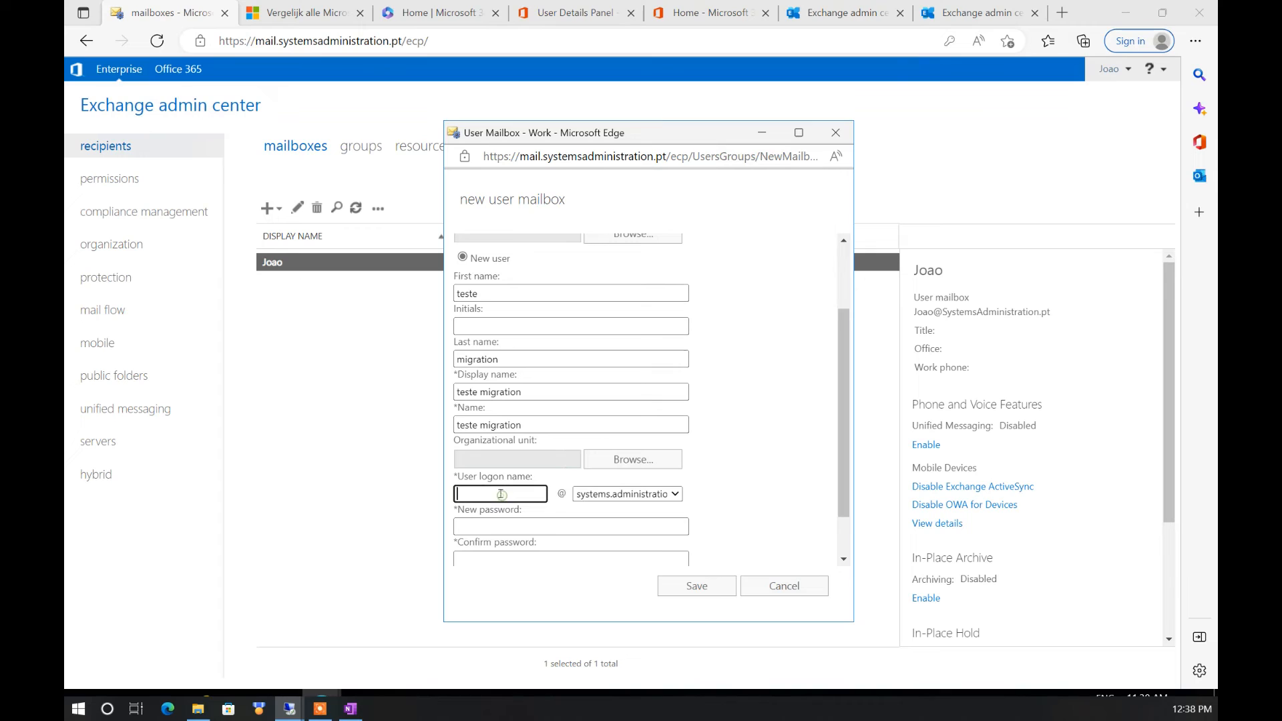
type("teste")
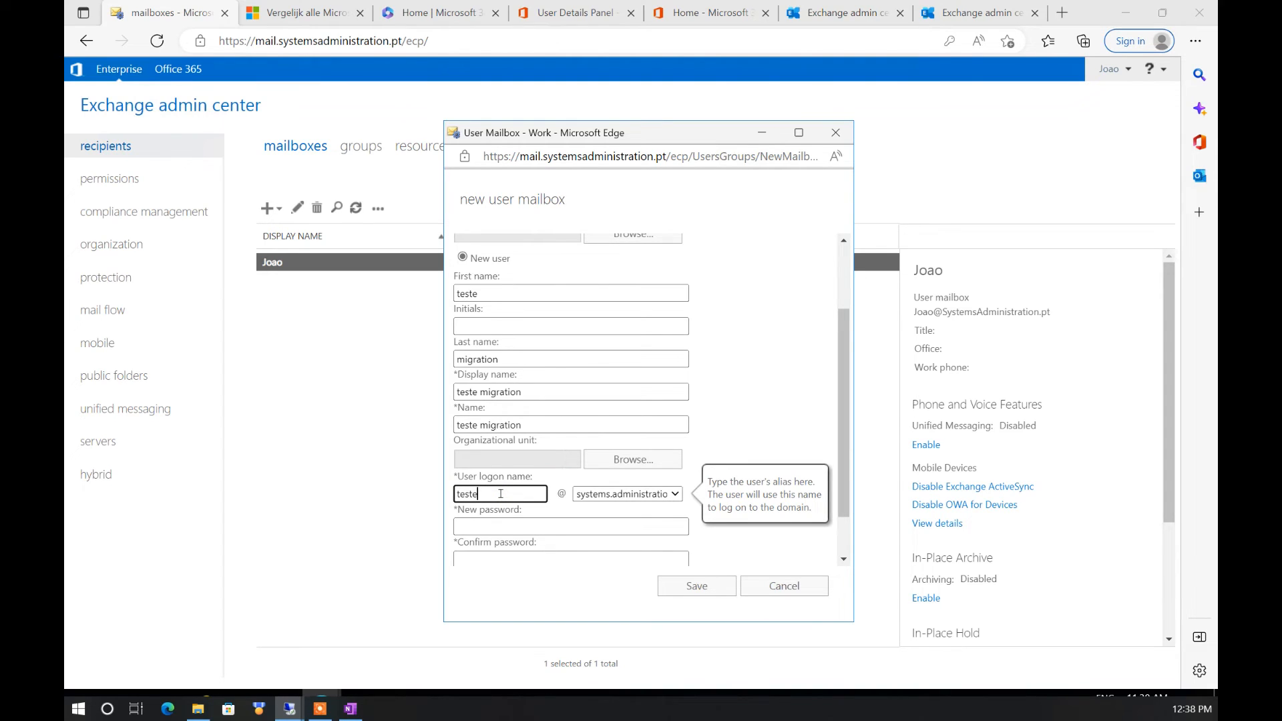
key("Return")
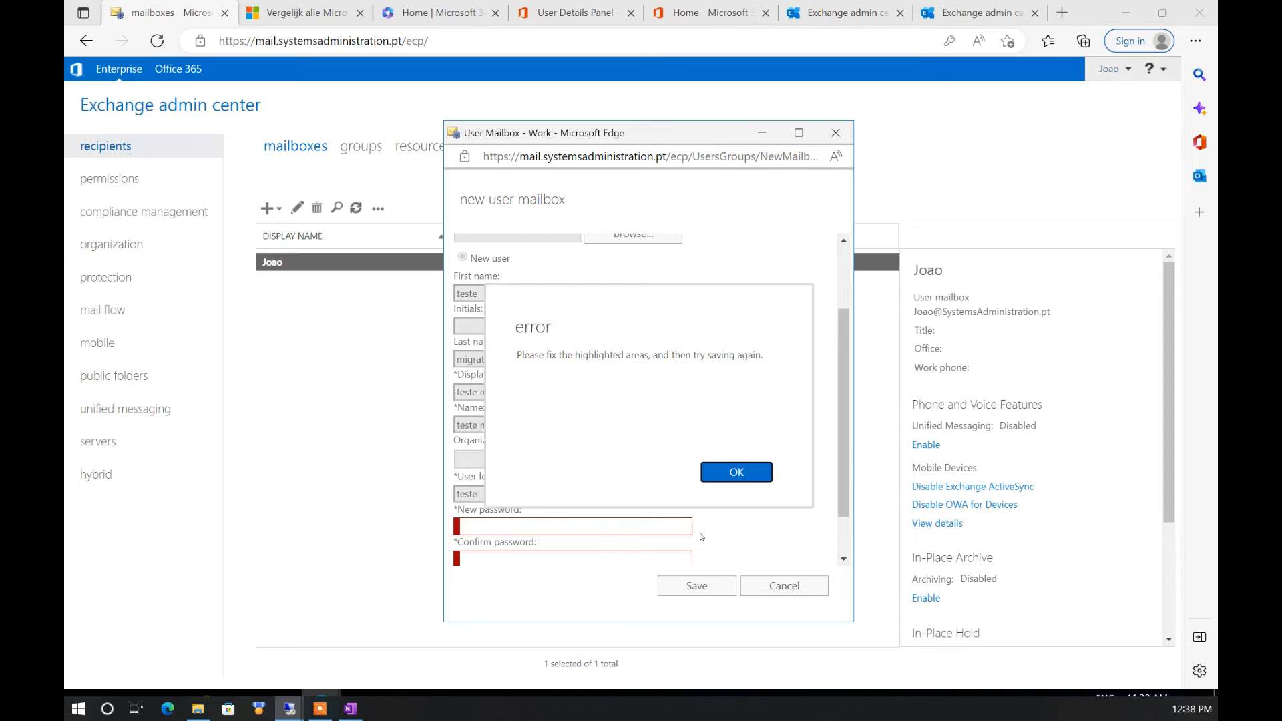
Correct the first name to test and fill in the new and confirmation passwords
left_click(738, 476)
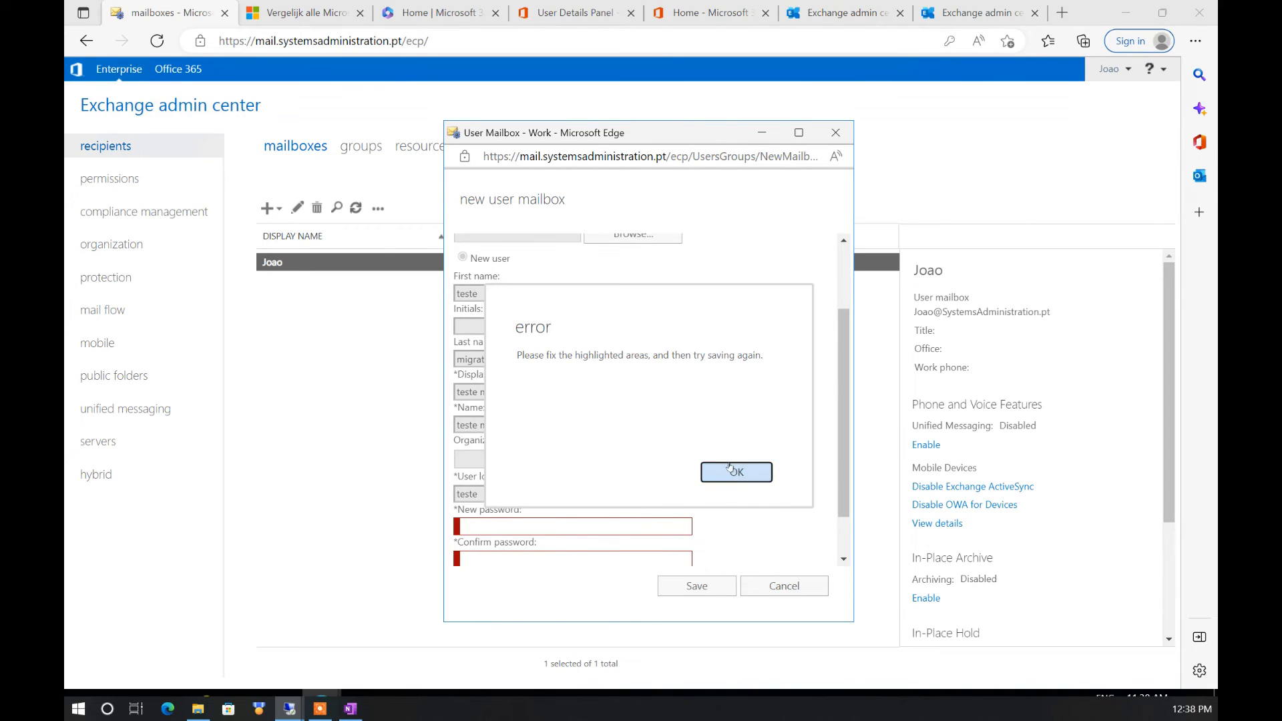
left_click(512, 492)
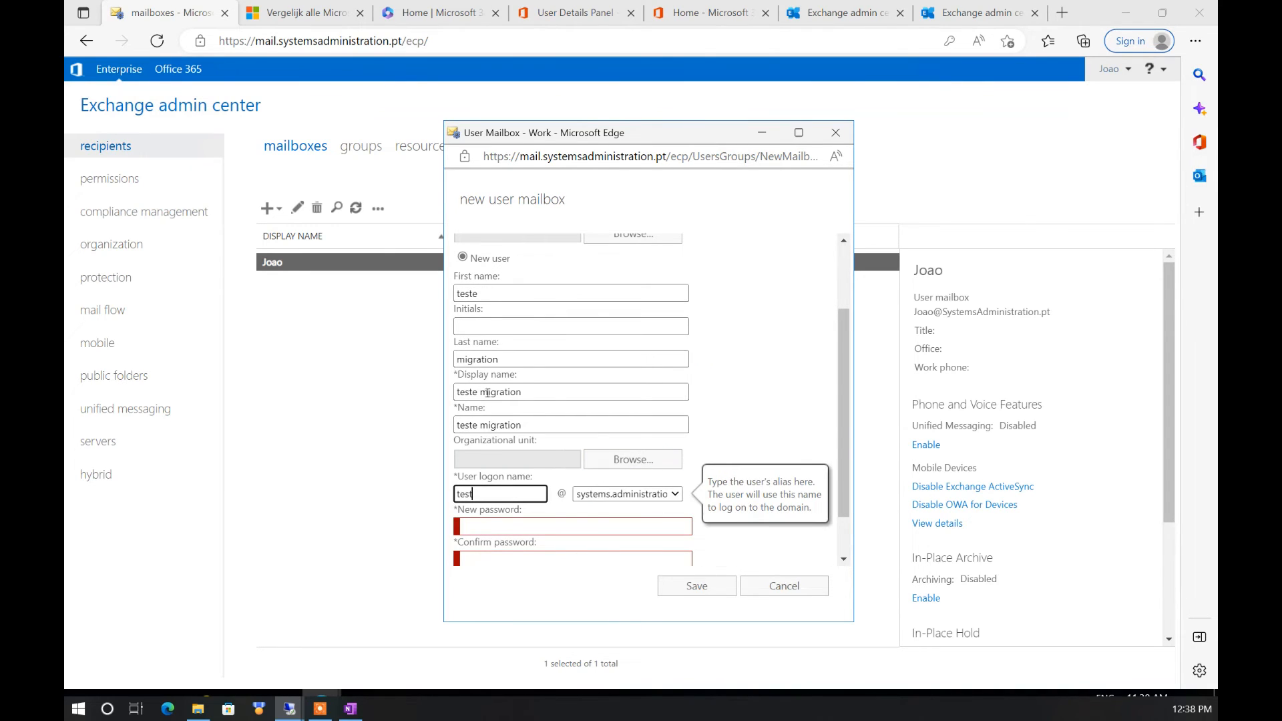
left_click(488, 293)
key("BackSpace")
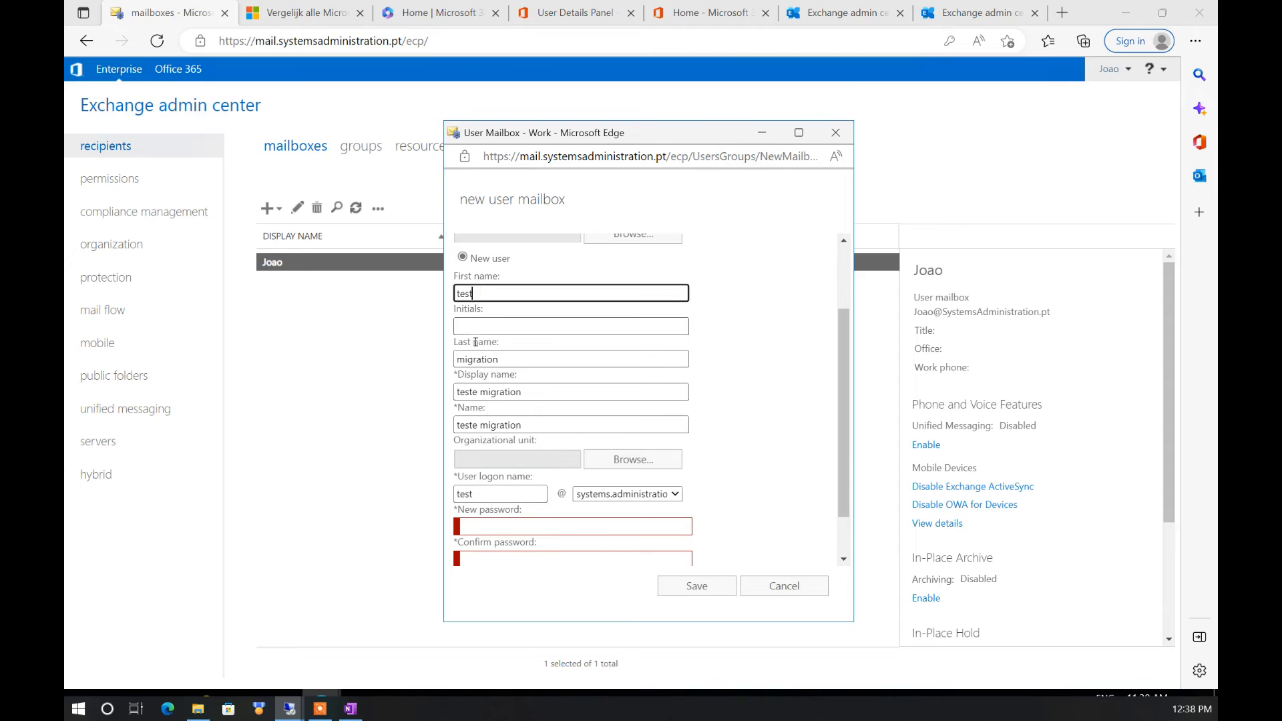
left_click(476, 392)
left_click(498, 526)
type("••••••")
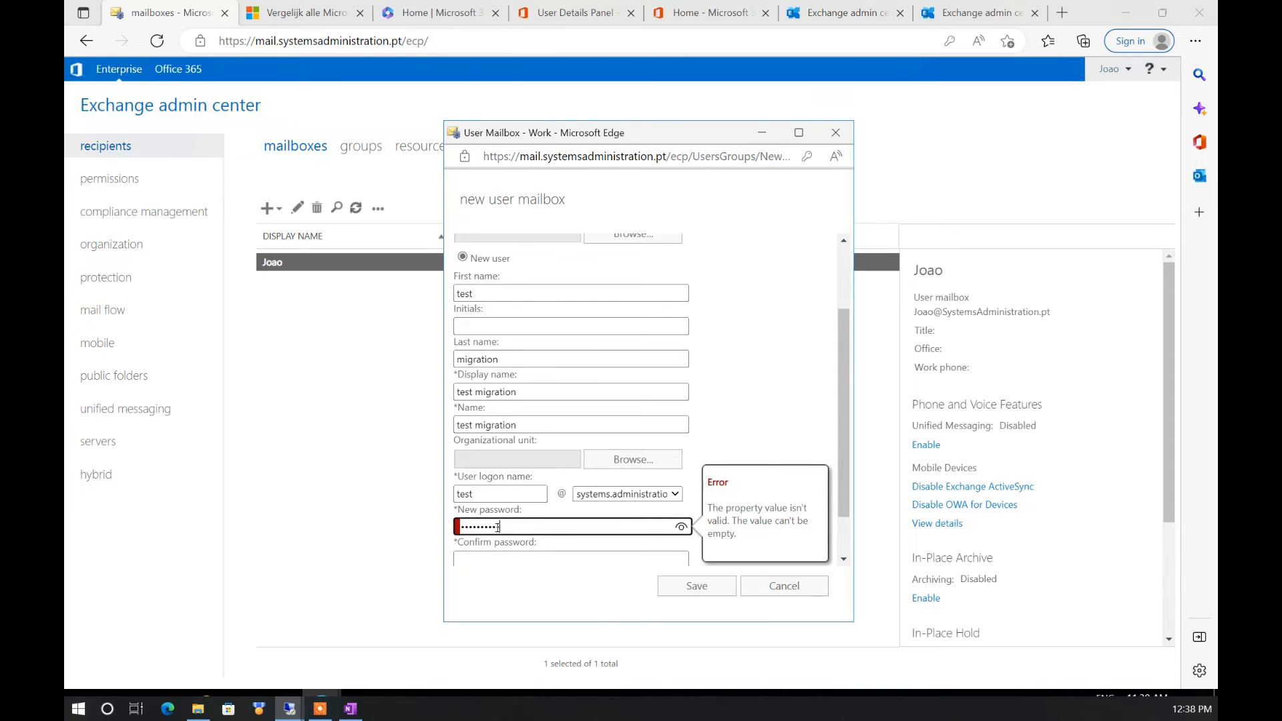
key("Tab")
type("••••")
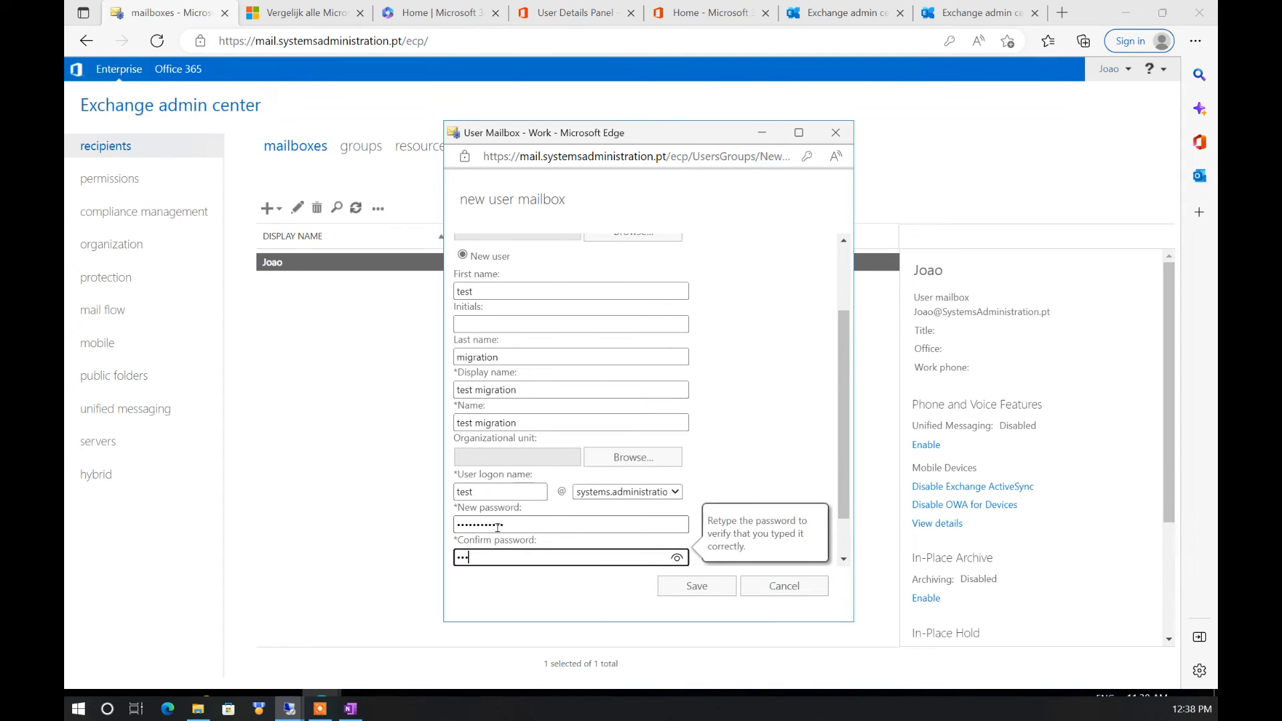
type("•••")
scroll(721, 452, "down", 1)
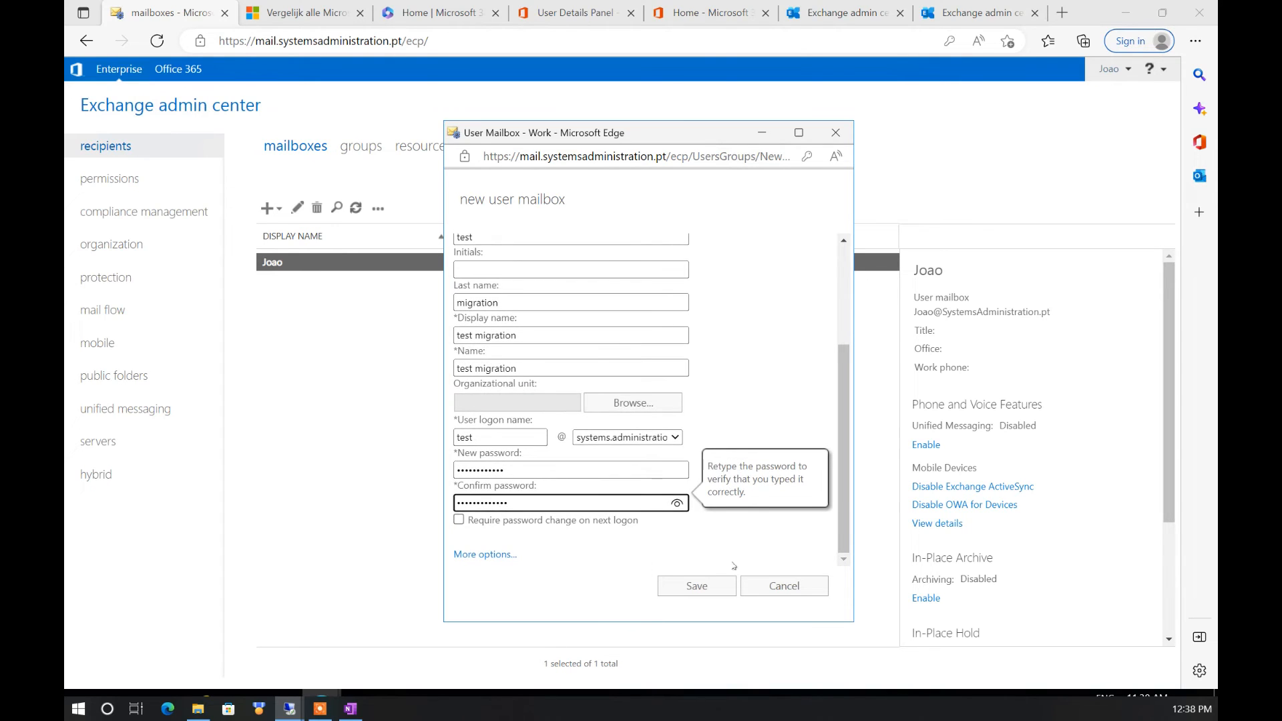
left_click(697, 587)
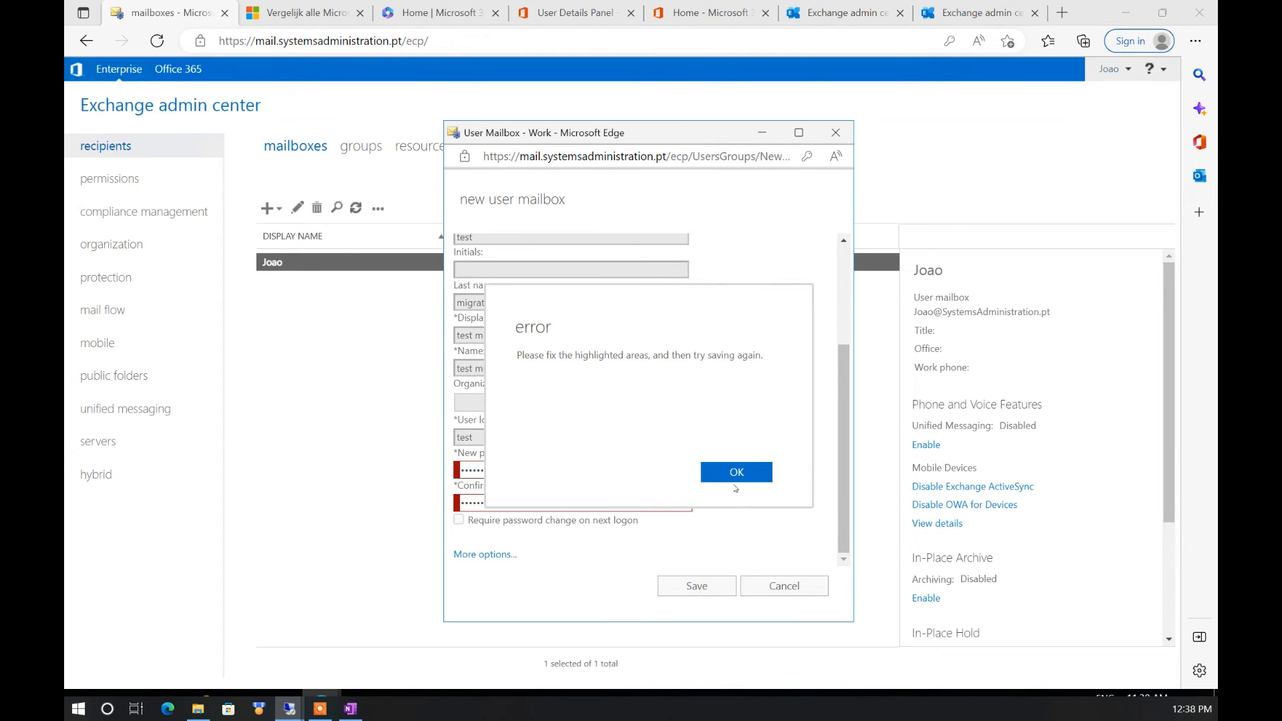
left_click(736, 473)
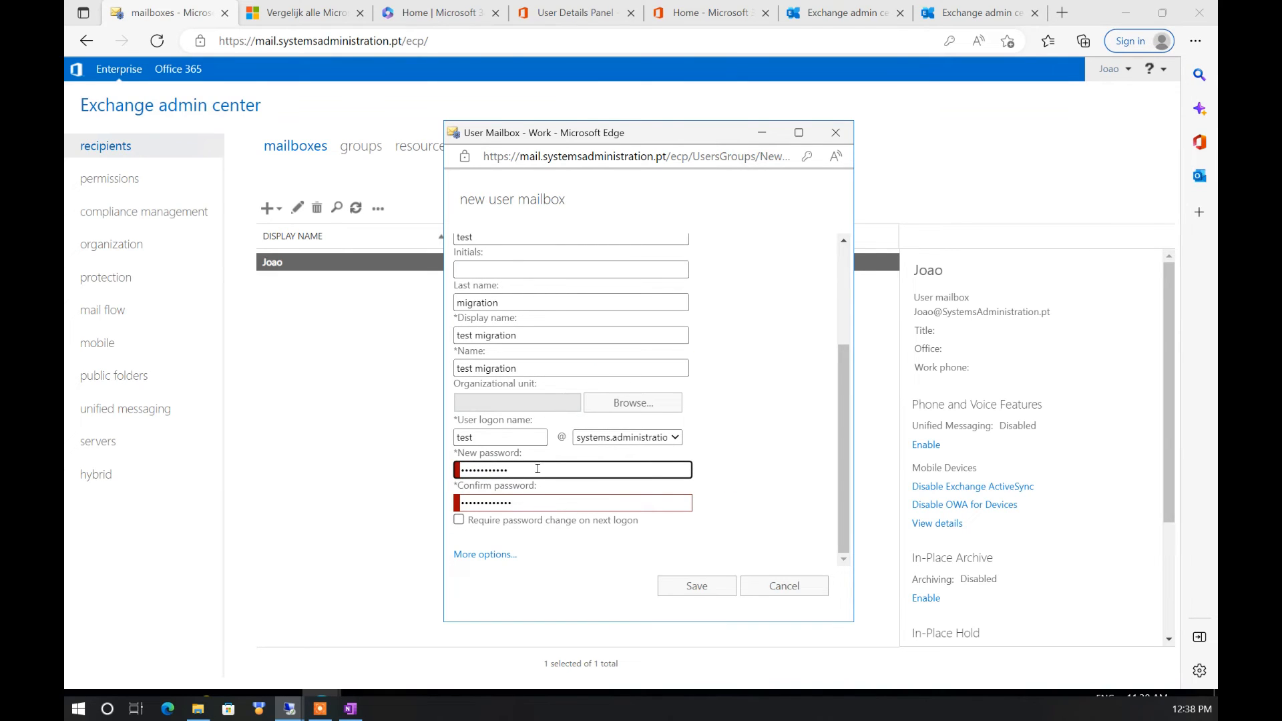
Re-enter matching new and confirm passwords and save the new mailbox
left_click_drag(537, 469, 437, 476)
type("******")
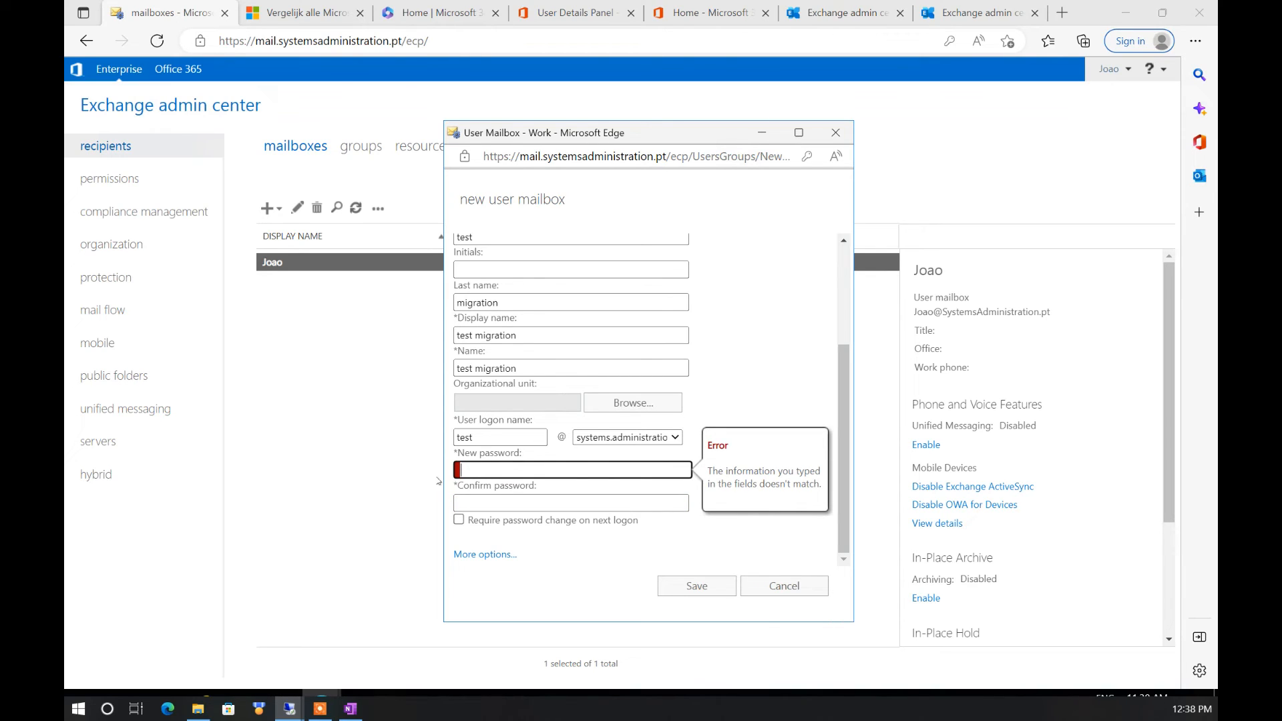
type("******")
key("Tab")
type("**********")
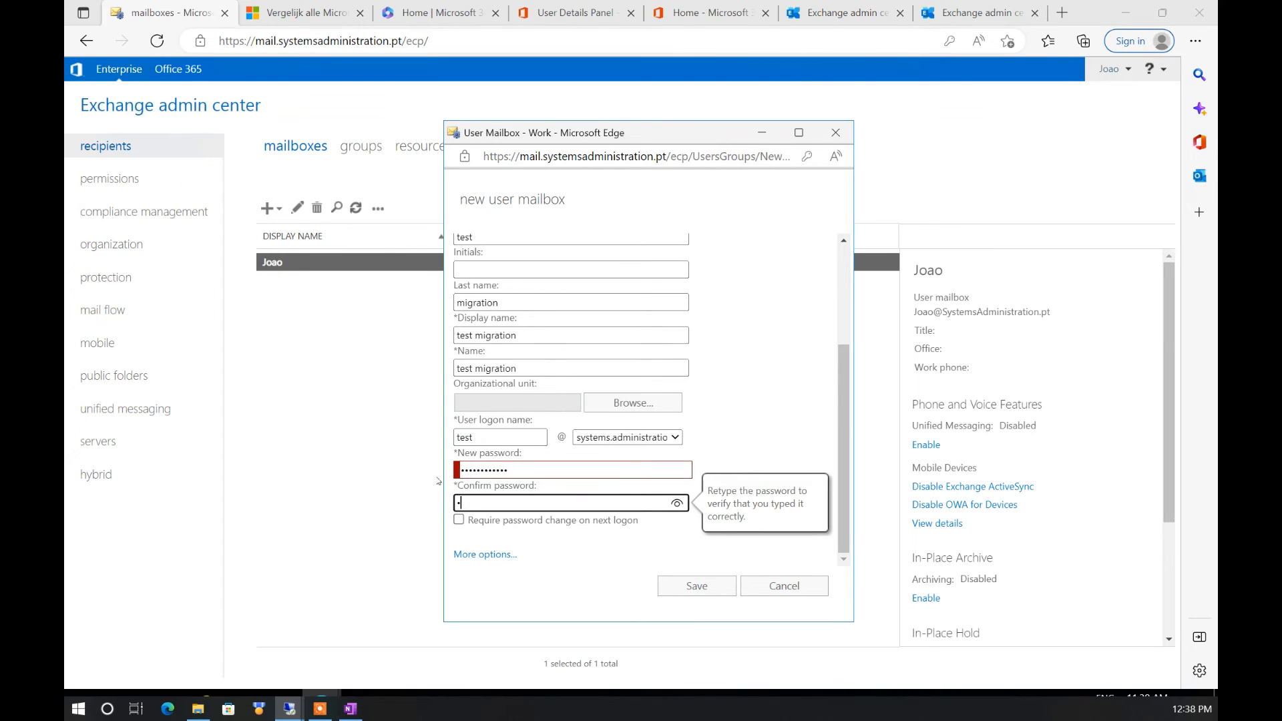
type("****")
left_click(727, 400)
left_click(554, 468)
left_click_drag(549, 463, 410, 474)
type("*****")
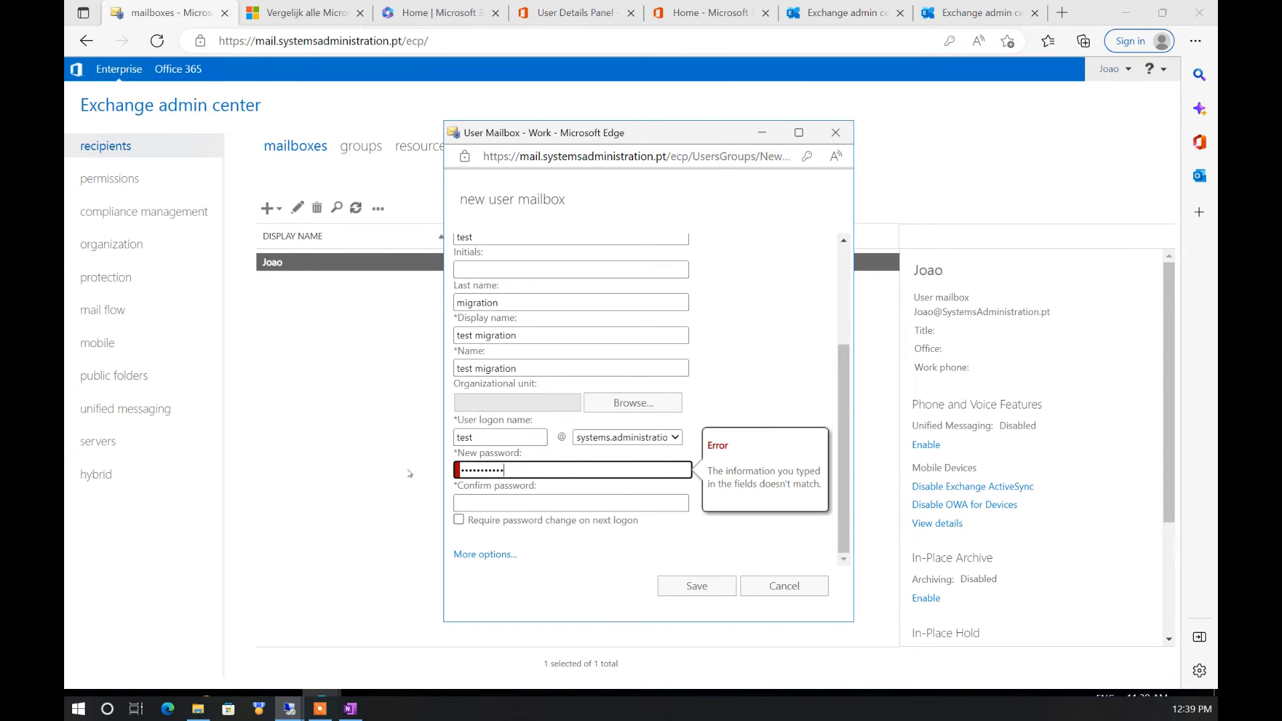
key("Tab")
type("********")
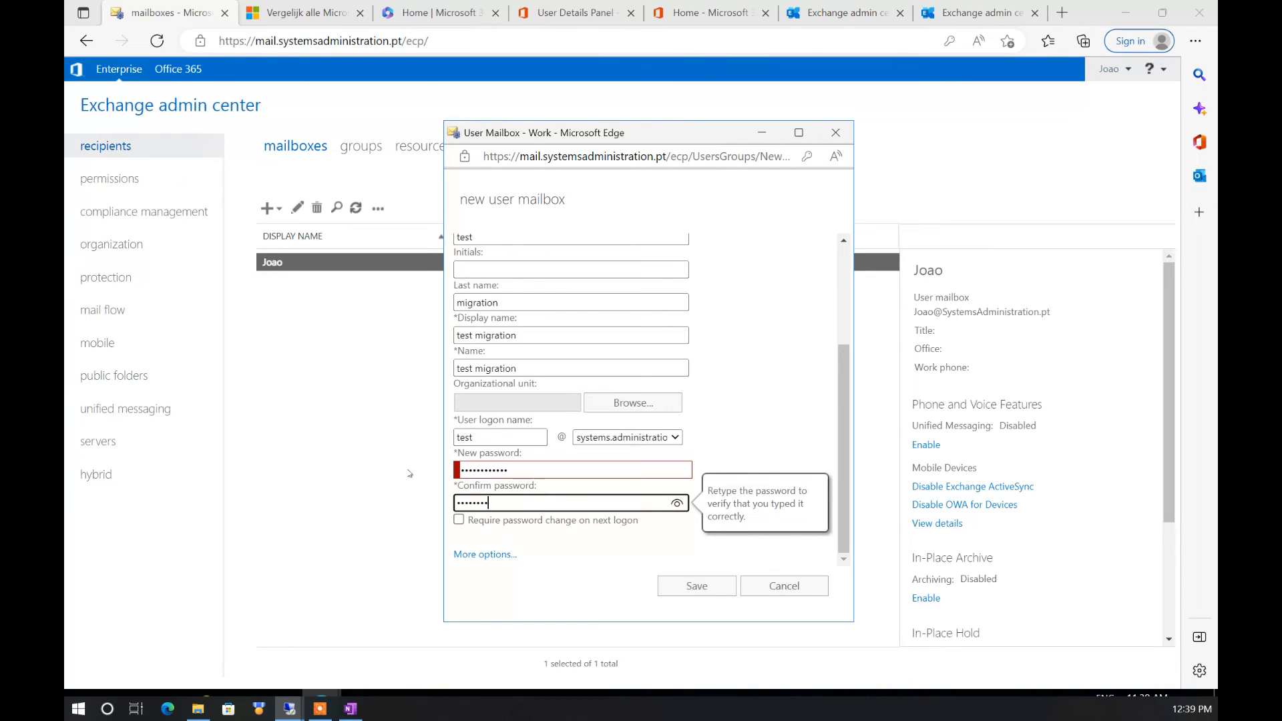
left_click(795, 424)
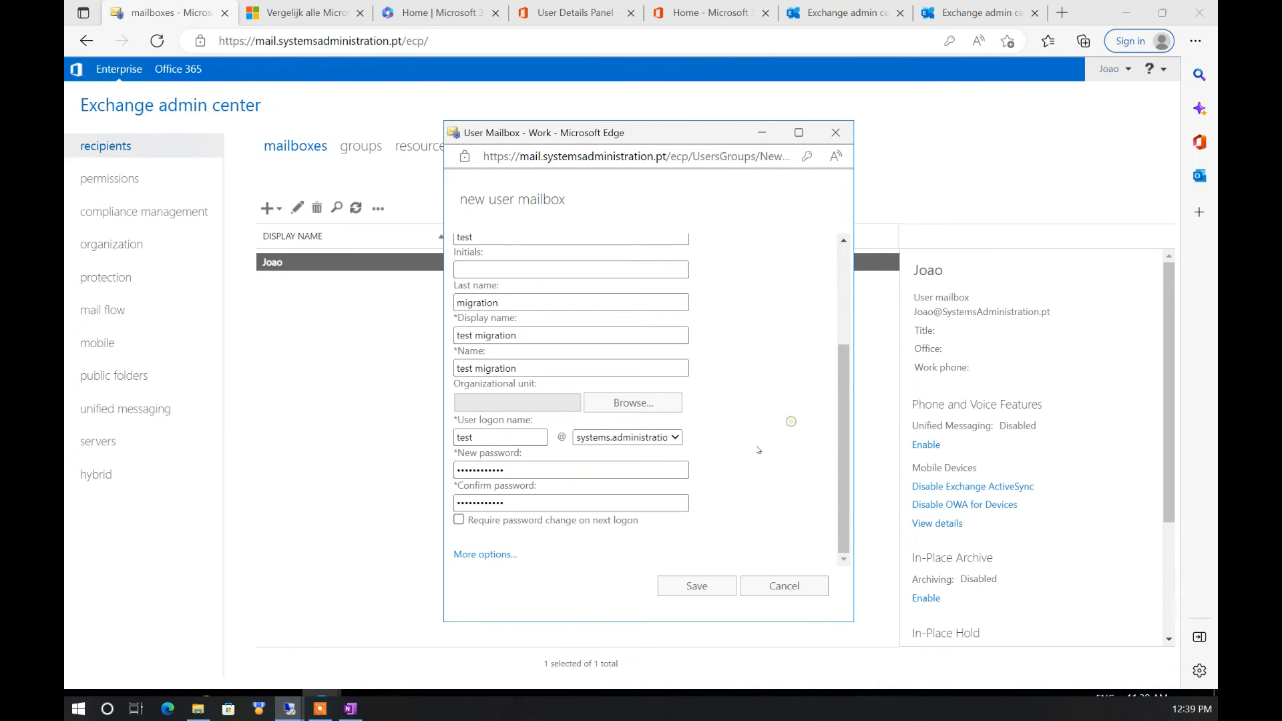
left_click(711, 584)
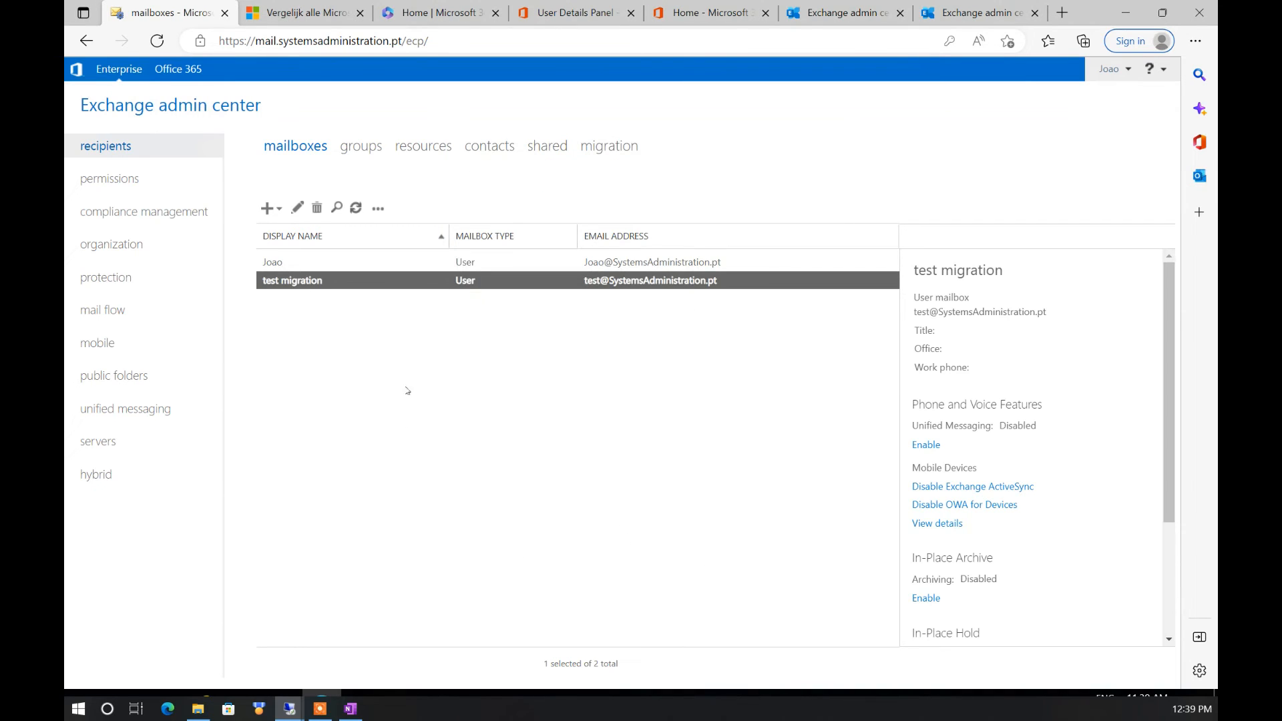
Select the new test migration mailbox to view its details
left_click(414, 374)
left_click(522, 280)
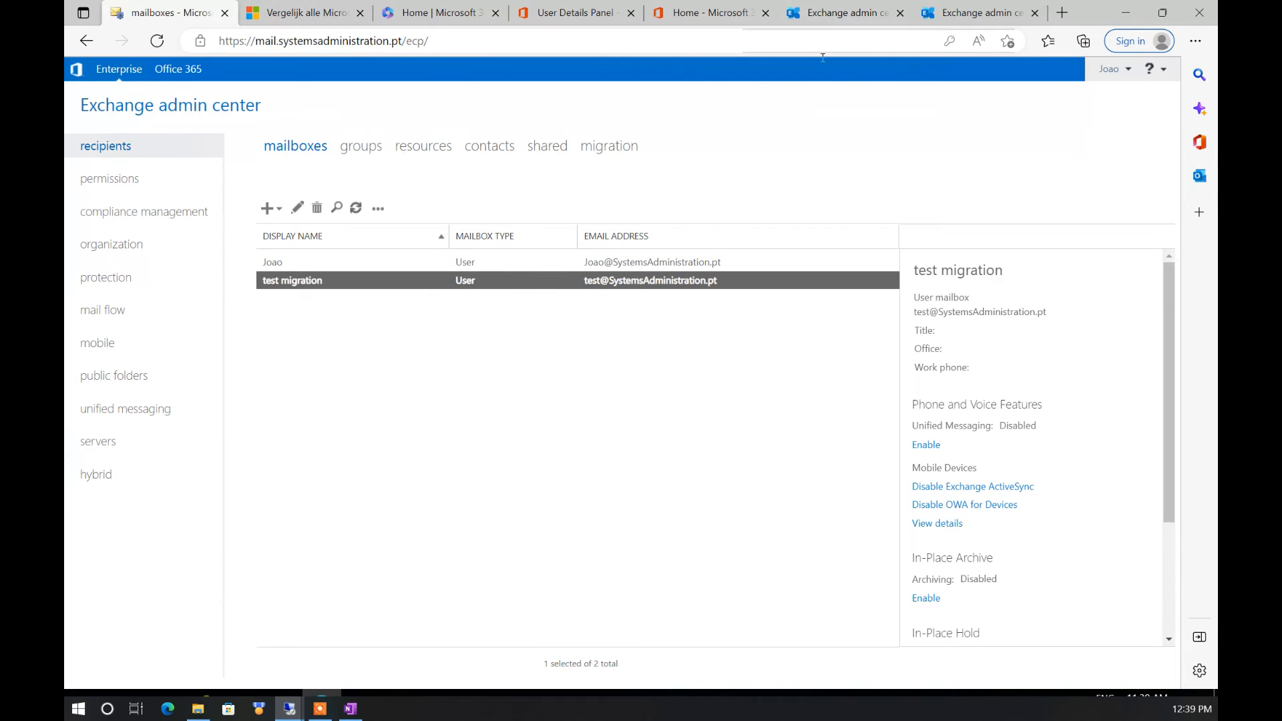
left_click(680, 16)
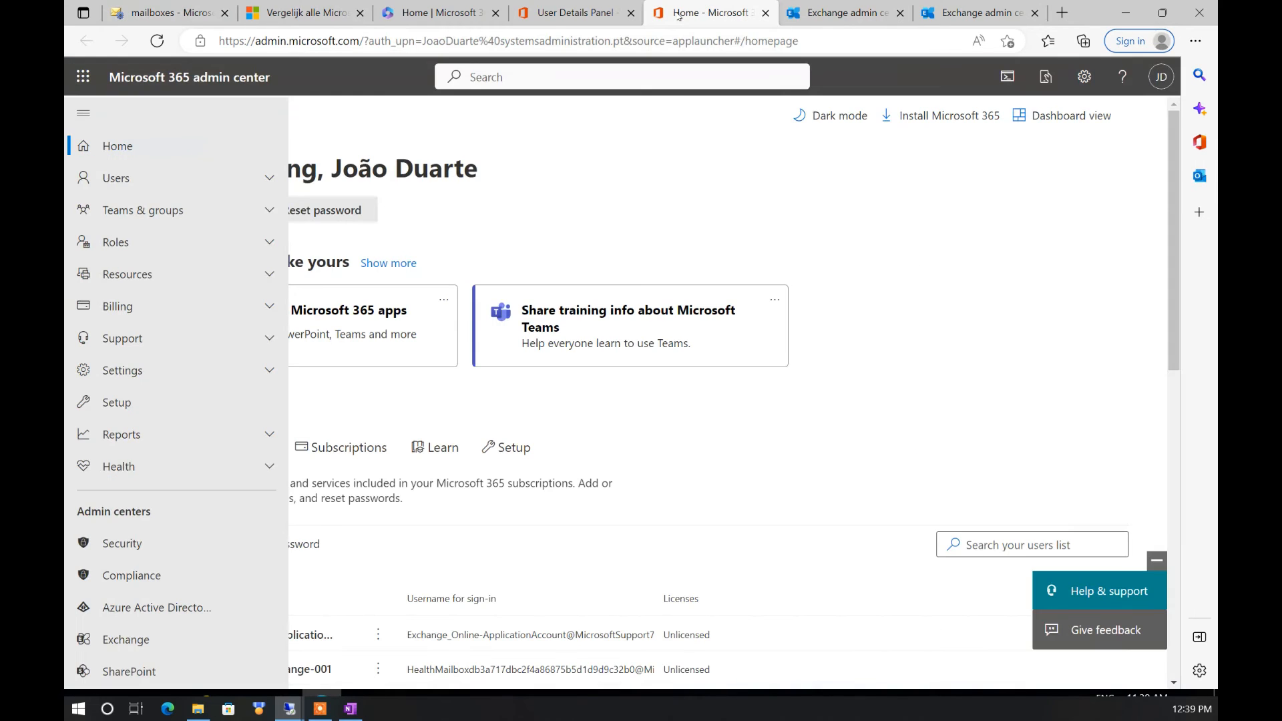
Open Users > Active users and scroll the list looking for the new test user
left_click(189, 178)
left_click(191, 211)
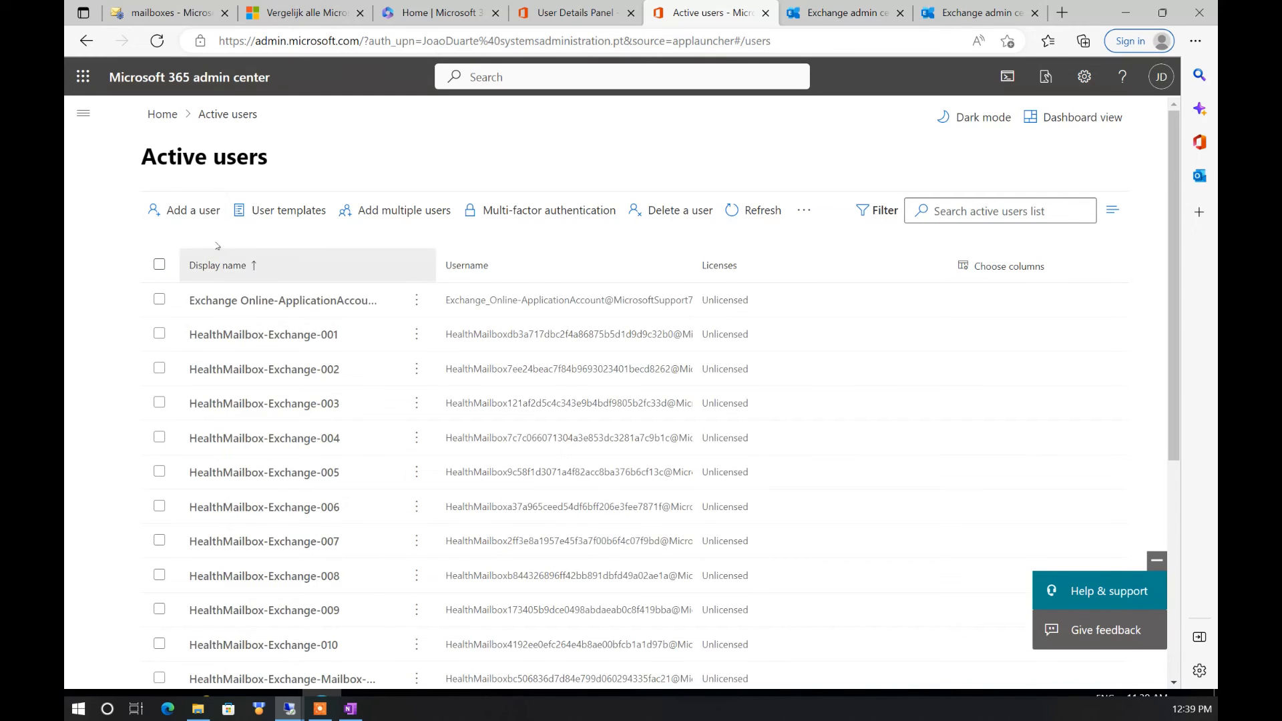
scroll(293, 374, "down", 5)
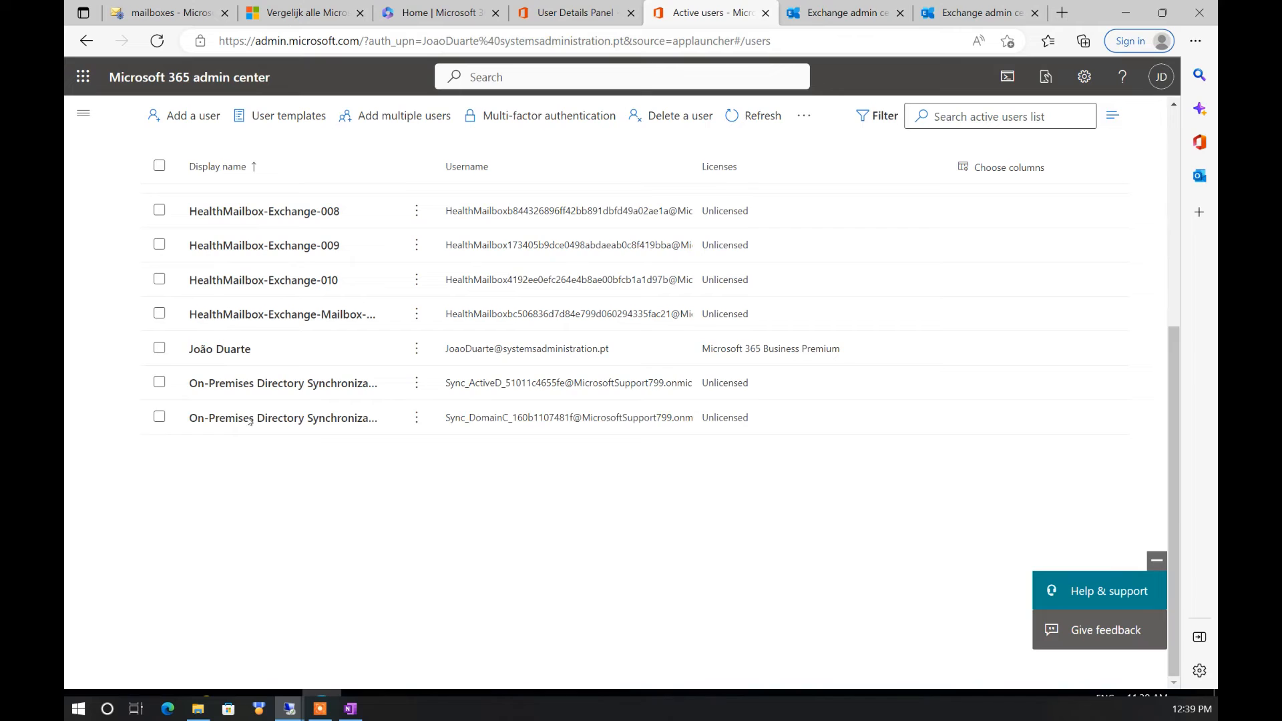
scroll(249, 420, "up", 1)
scroll(247, 382, "up", 1)
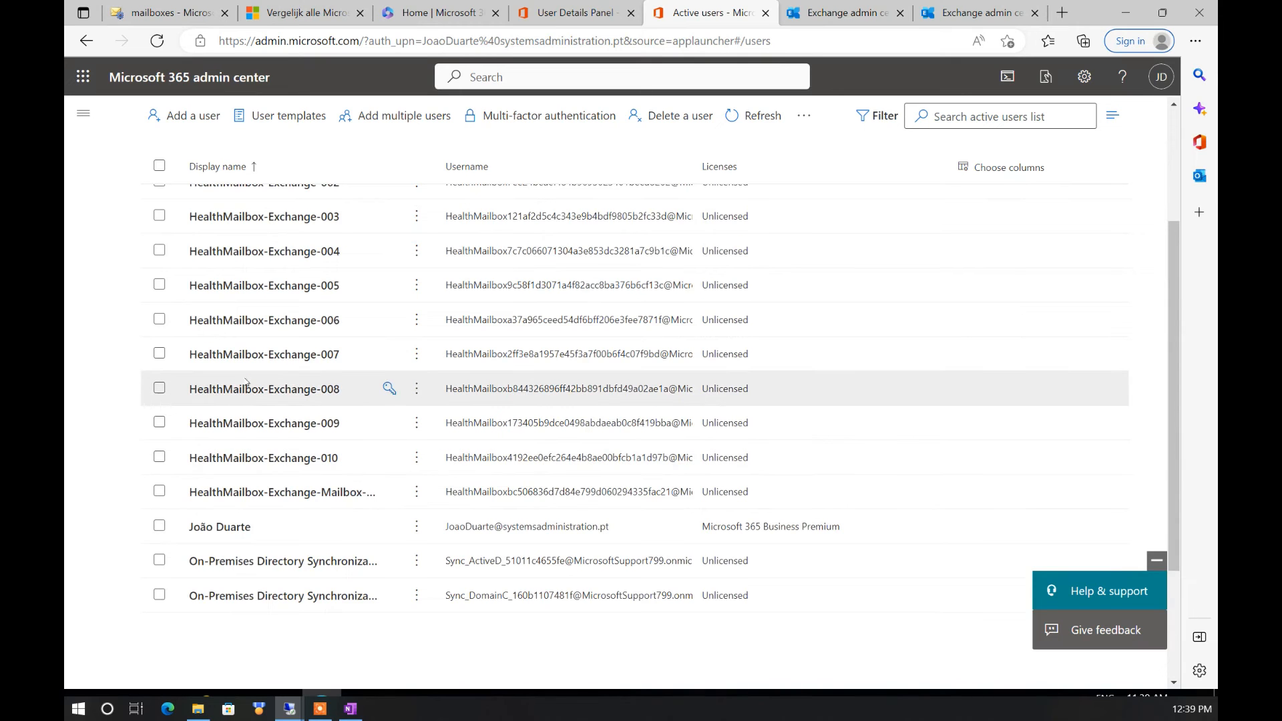
scroll(269, 320, "up", 2)
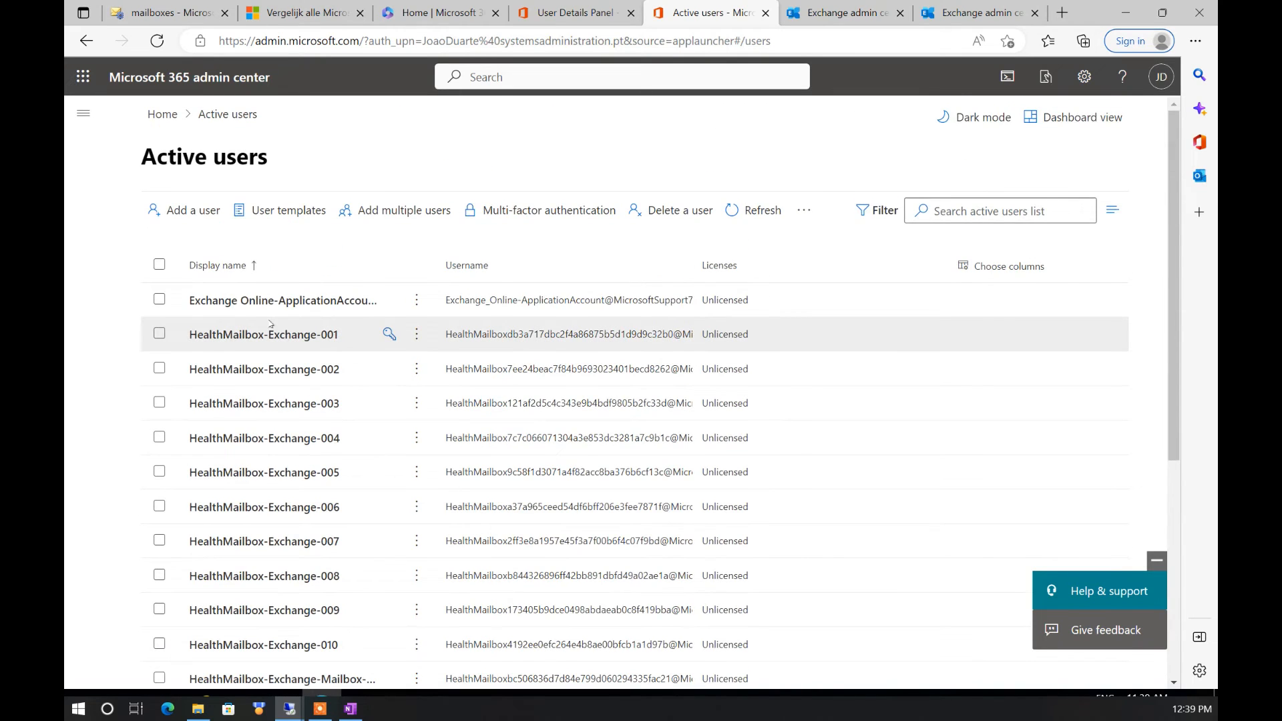
scroll(270, 324, "down", 3)
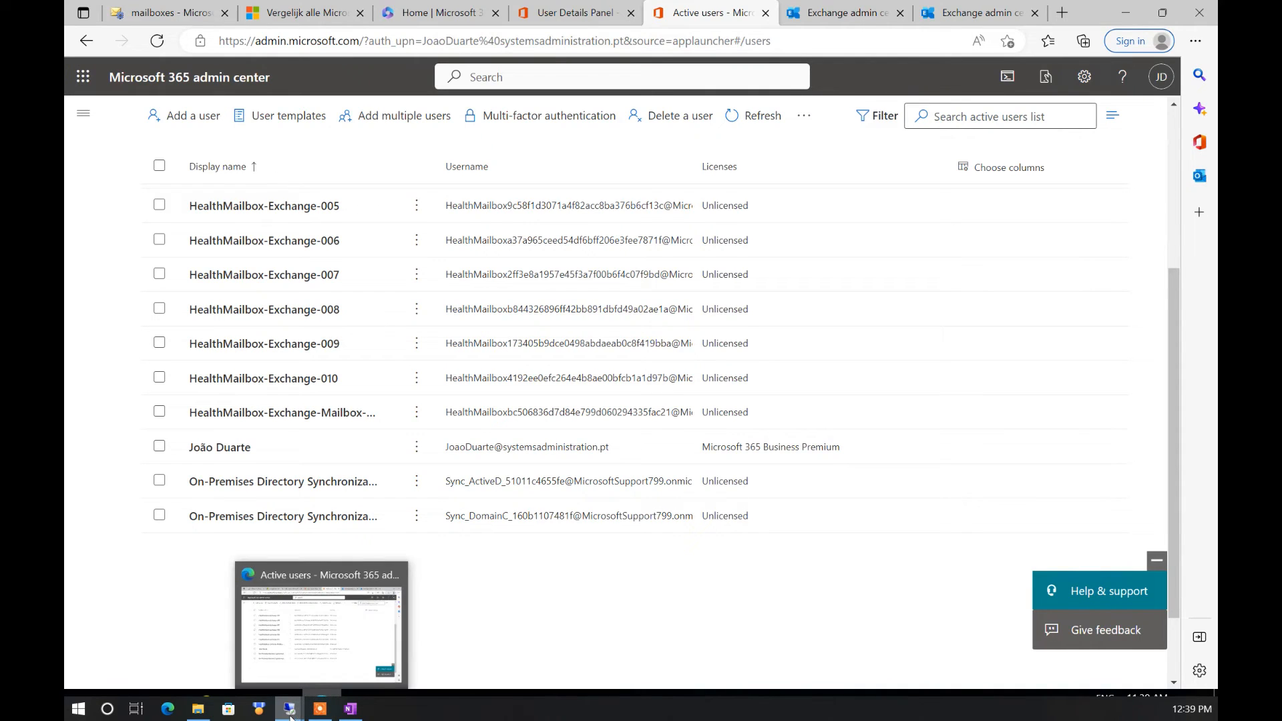
Bring up the ActiveD Remote Desktop session from the taskbar
mouse_move(291, 717)
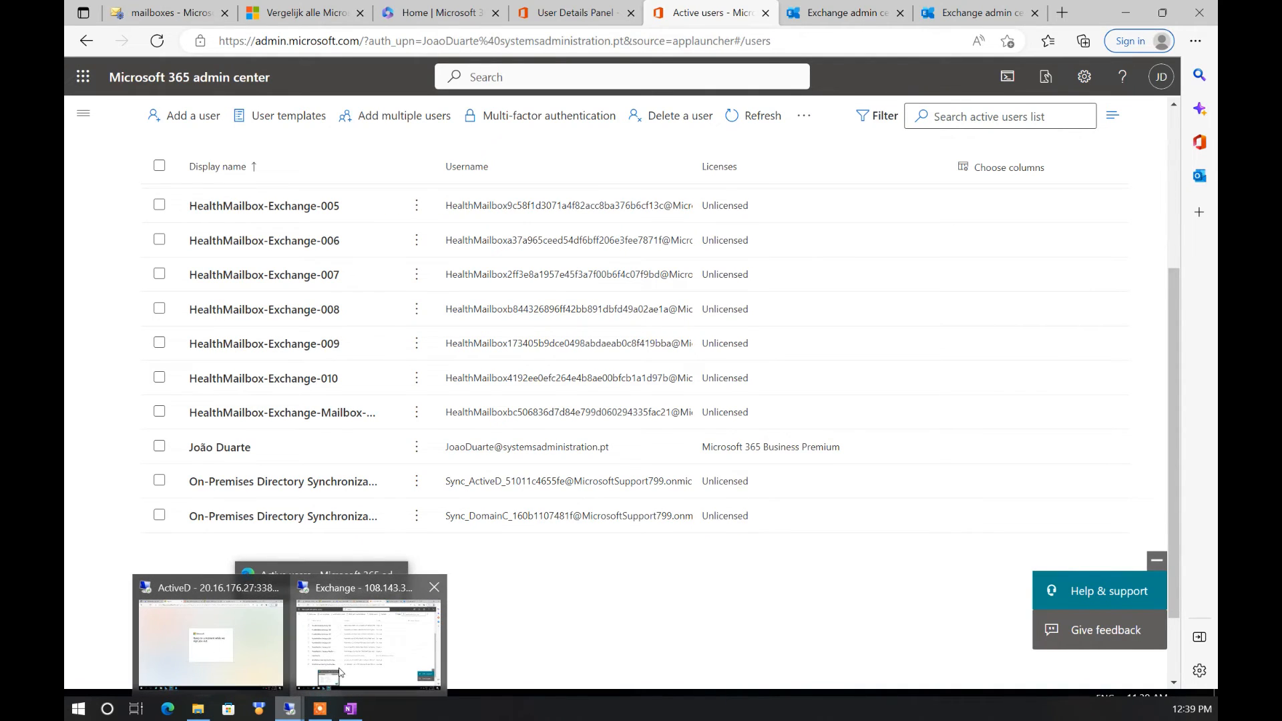
mouse_move(254, 650)
left_click(255, 647)
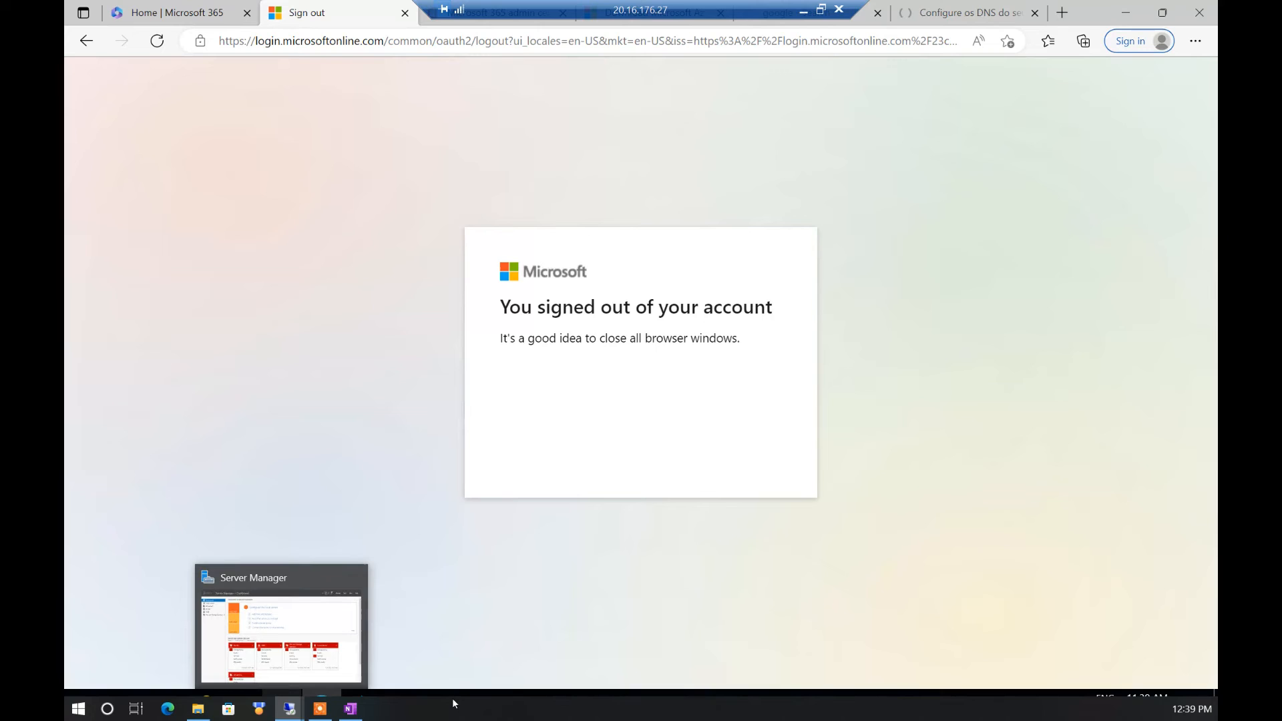
Minimize Edge in the remote session and switch to the Server Manager dashboard via Task View
left_click_drag(448, 697, 448, 713)
right_click(441, 707)
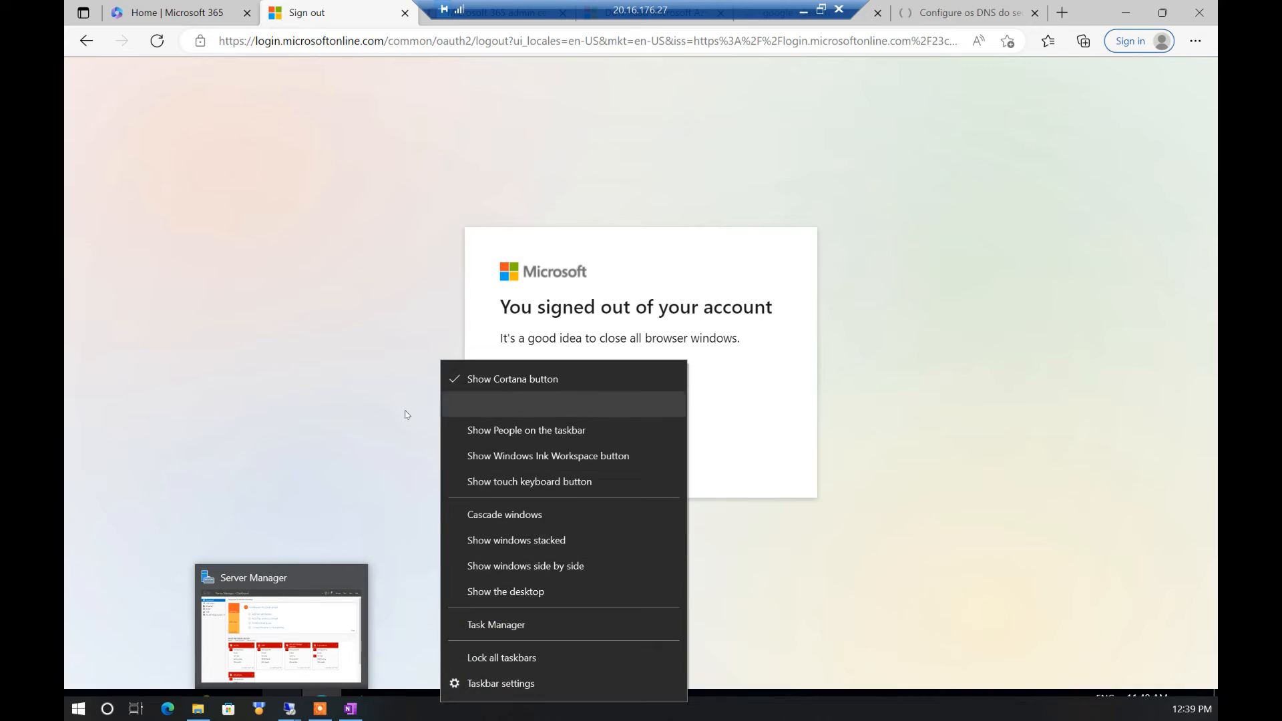
left_click(377, 422)
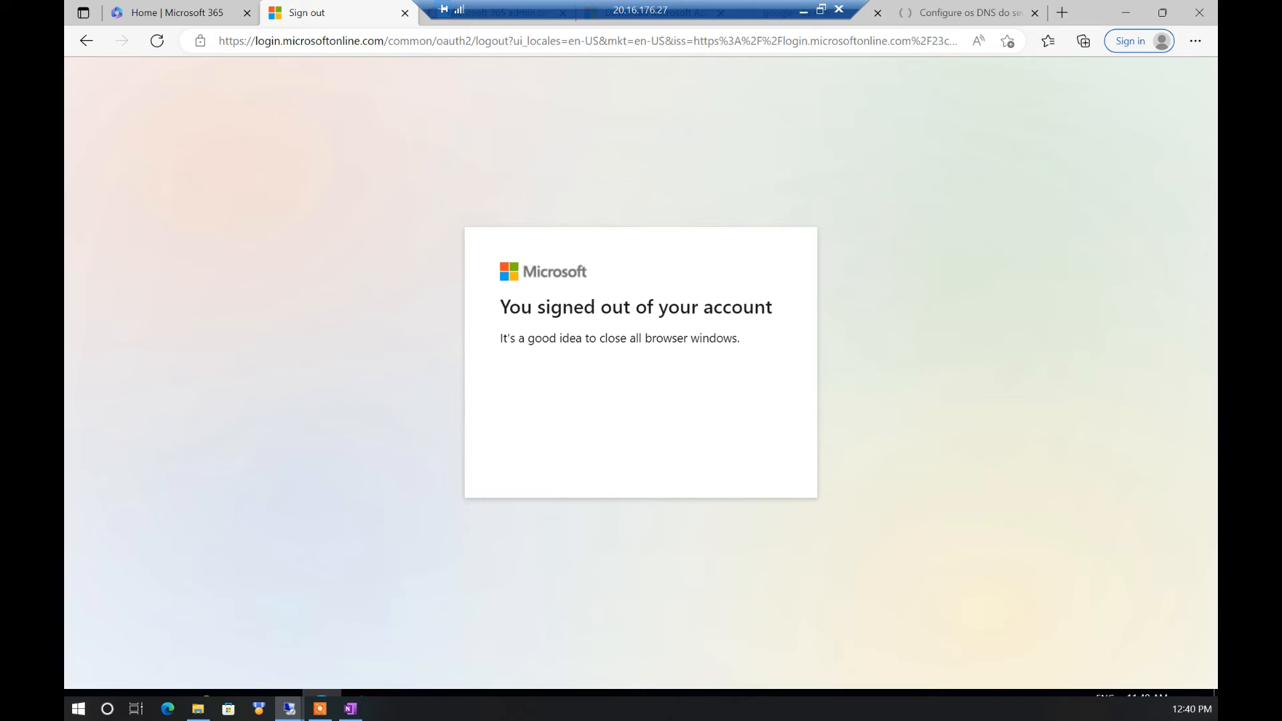
left_click(1125, 13)
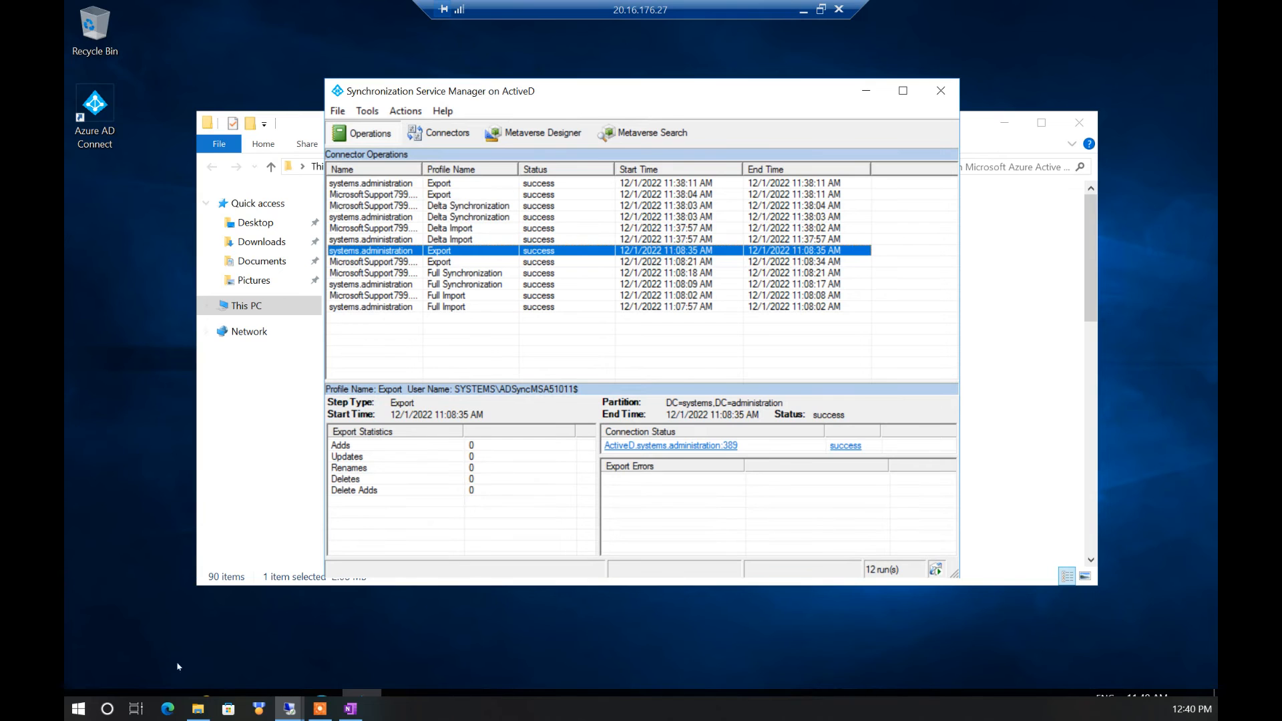
left_click(160, 699)
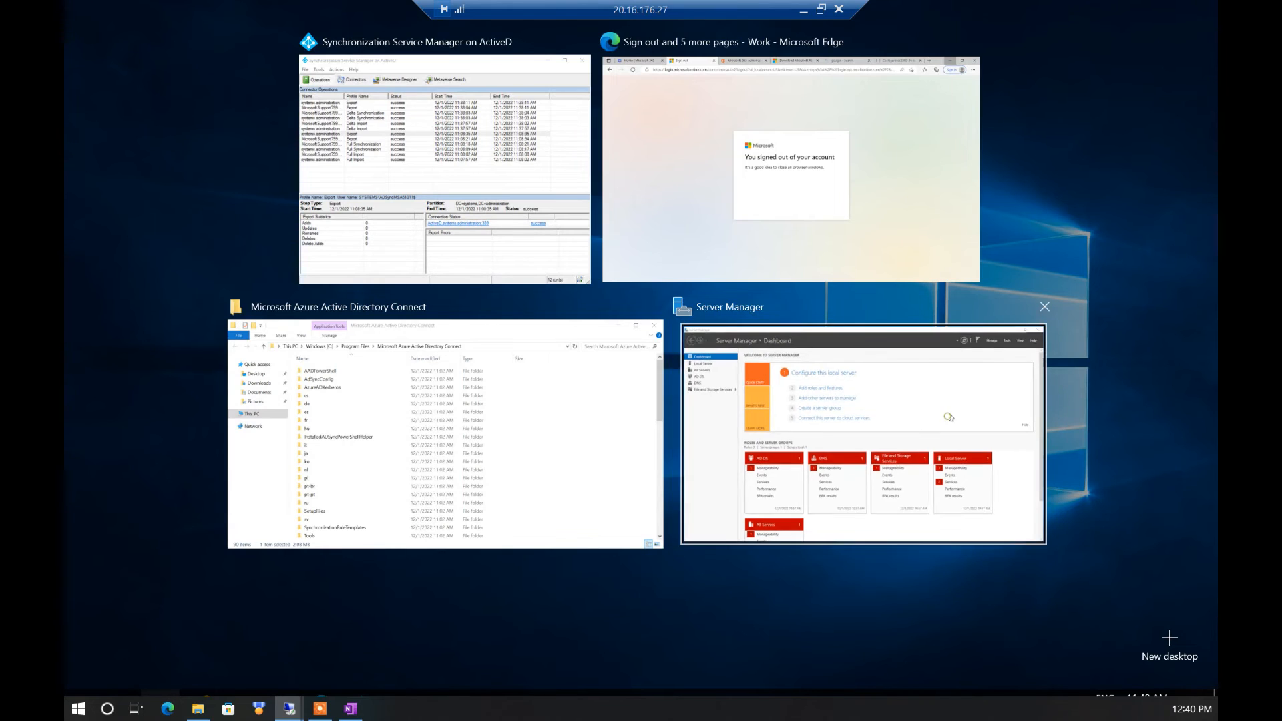
left_click(935, 401)
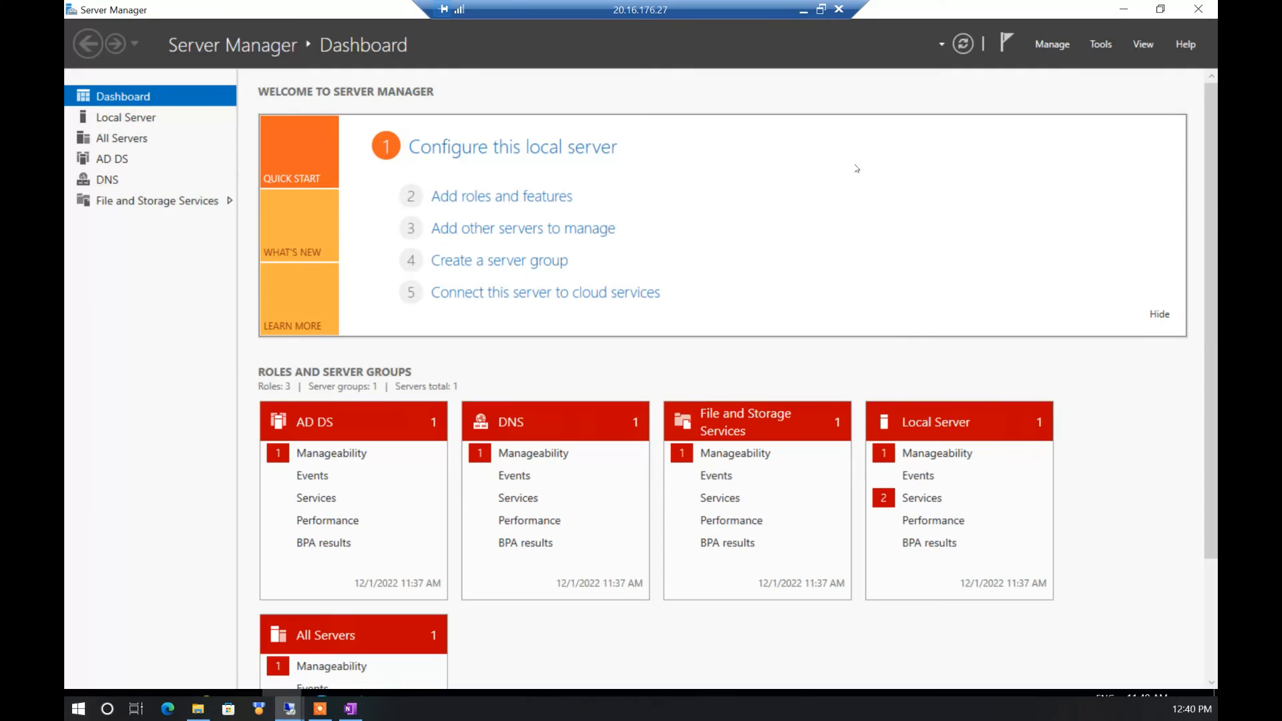
In Active Directory Users and Computers, expand systems.administration and select the test migration account under Users
left_click(1101, 44)
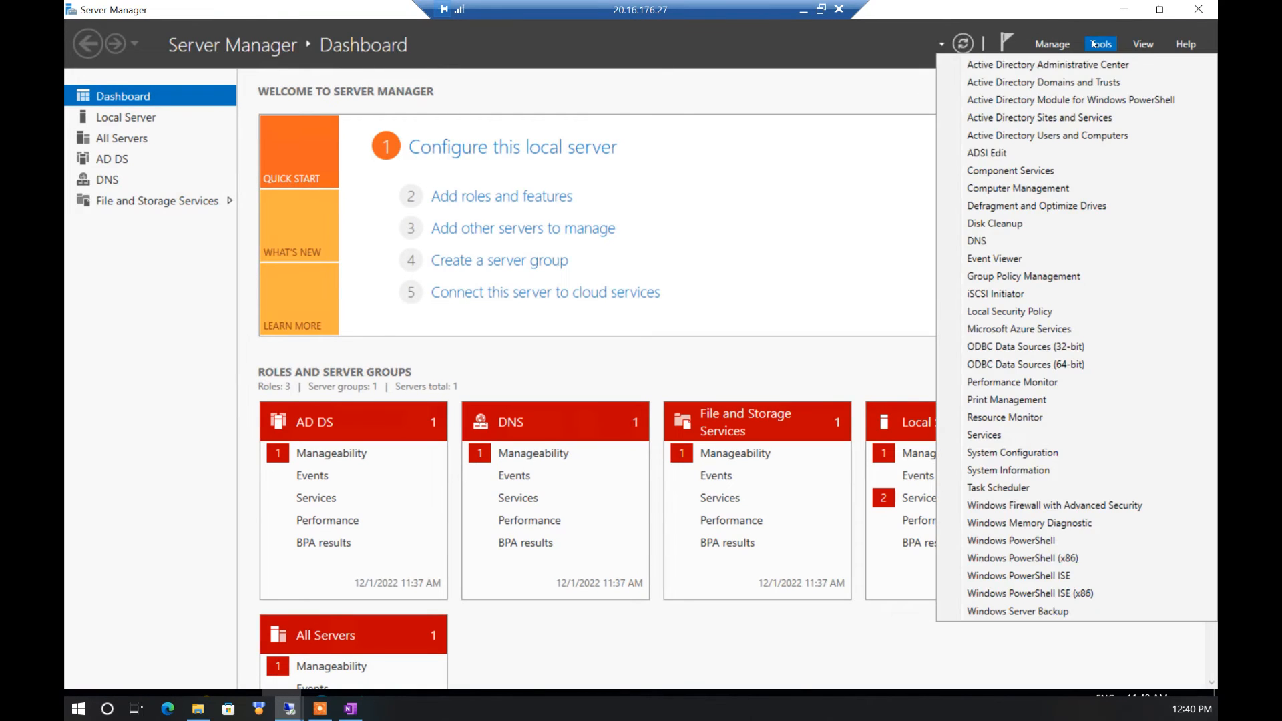
left_click(1075, 136)
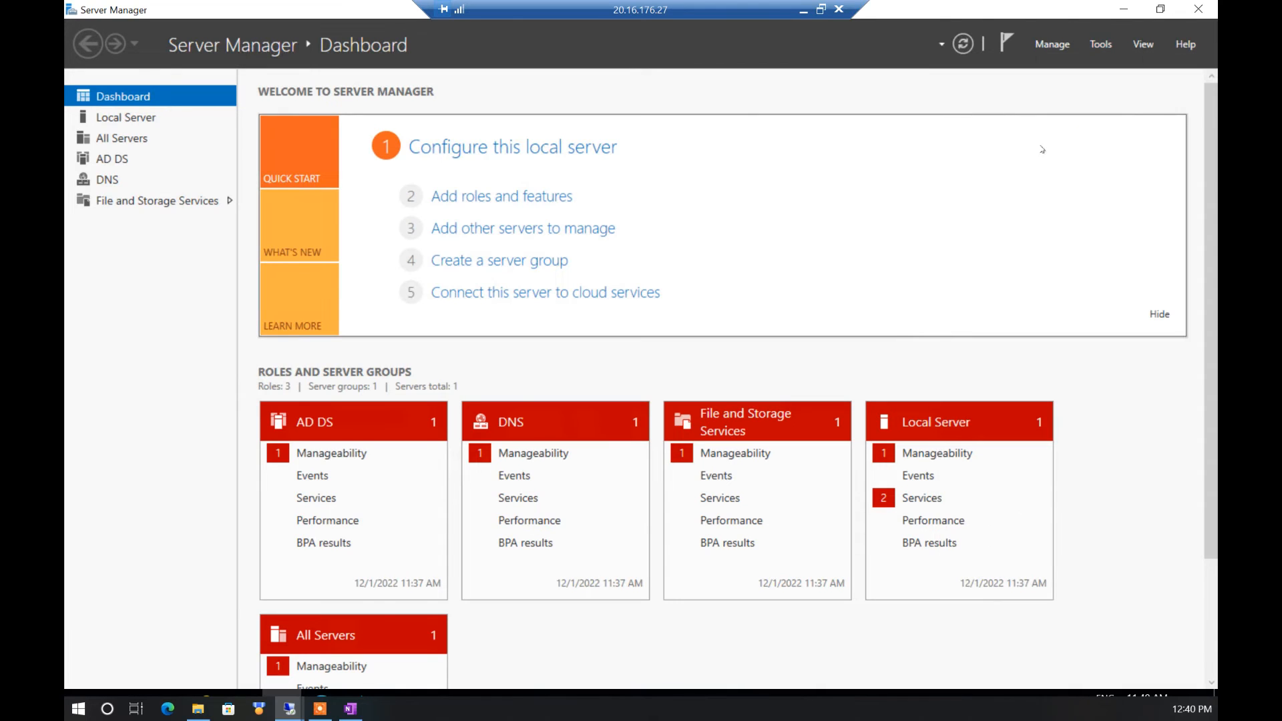
left_click(152, 175)
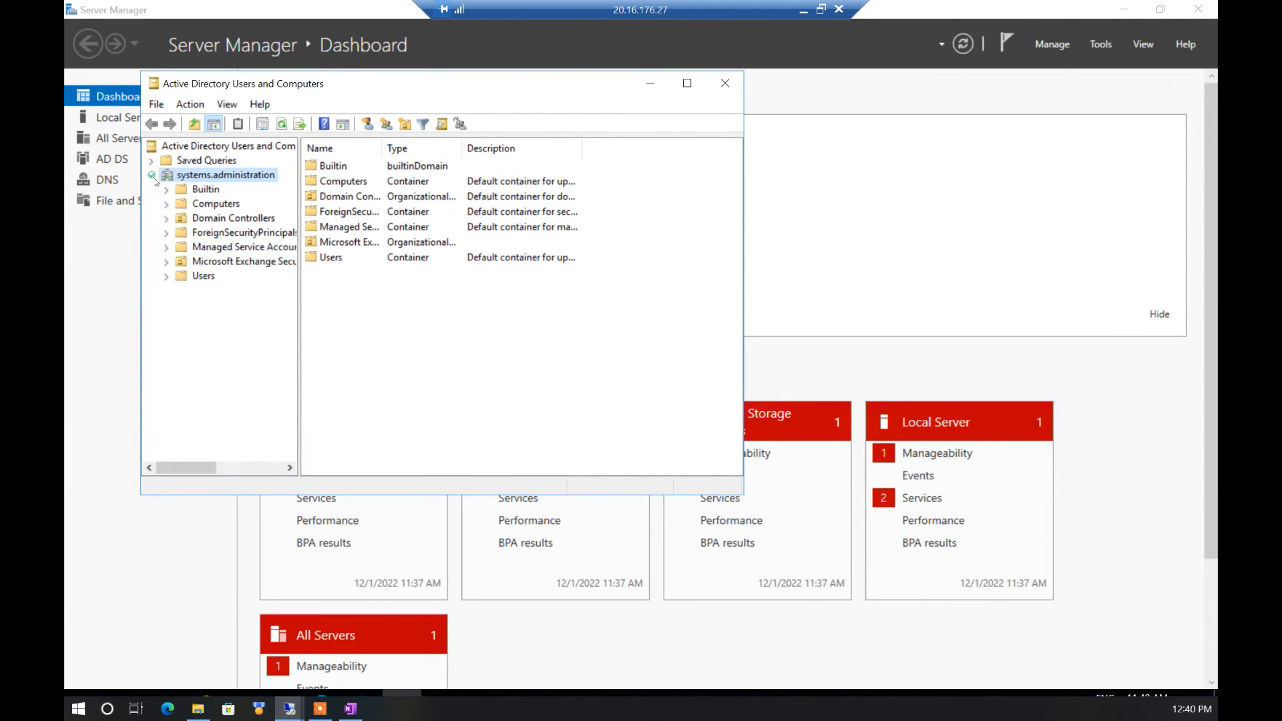
left_click(215, 277)
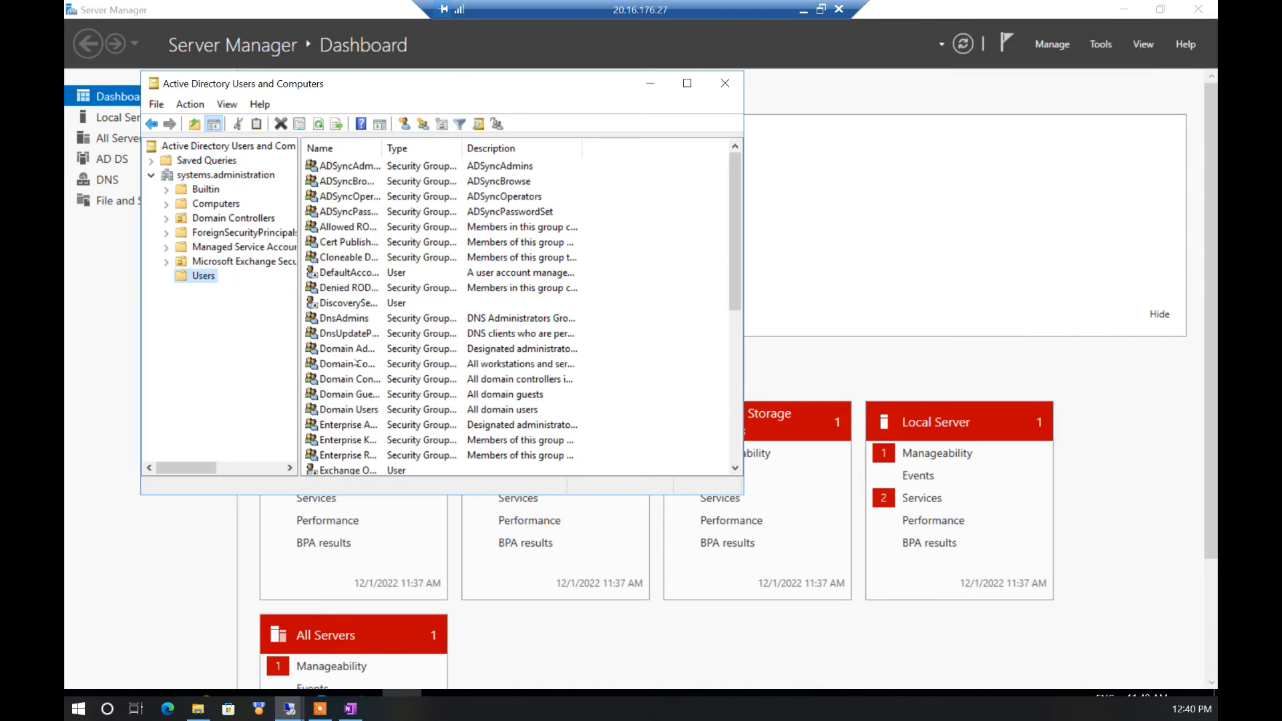
left_click(354, 364)
key("End")
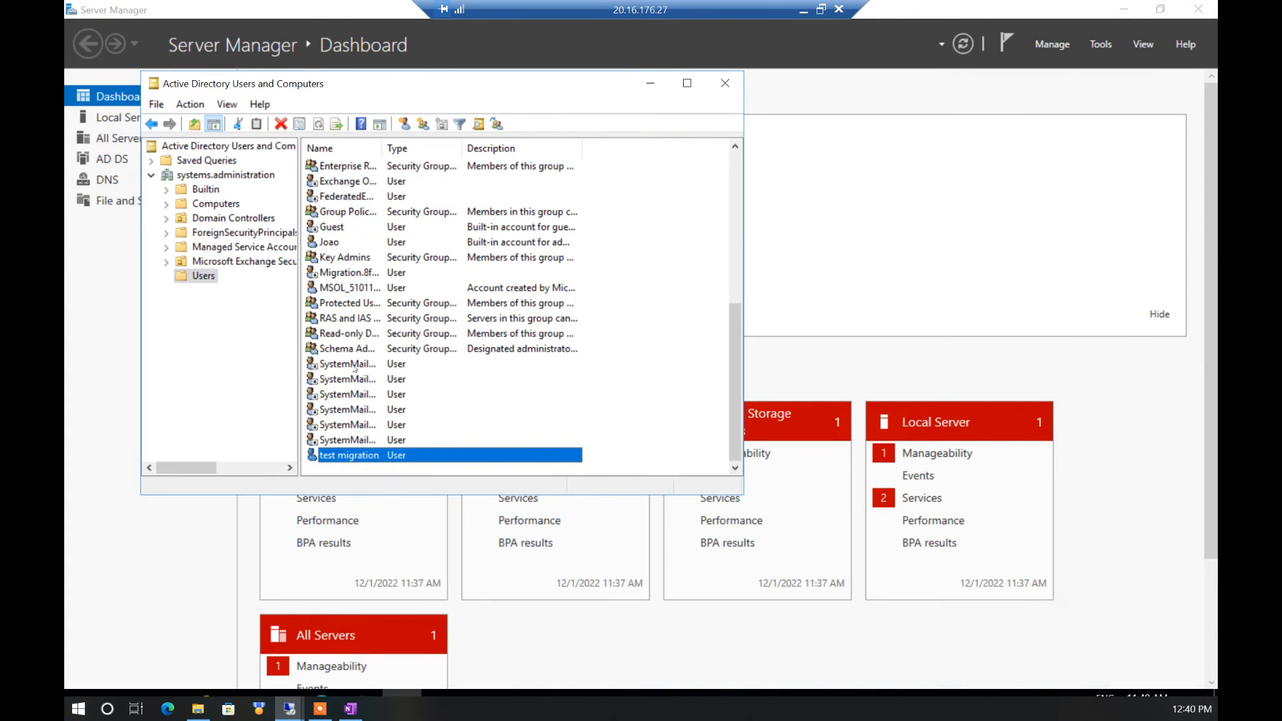
left_click(362, 456)
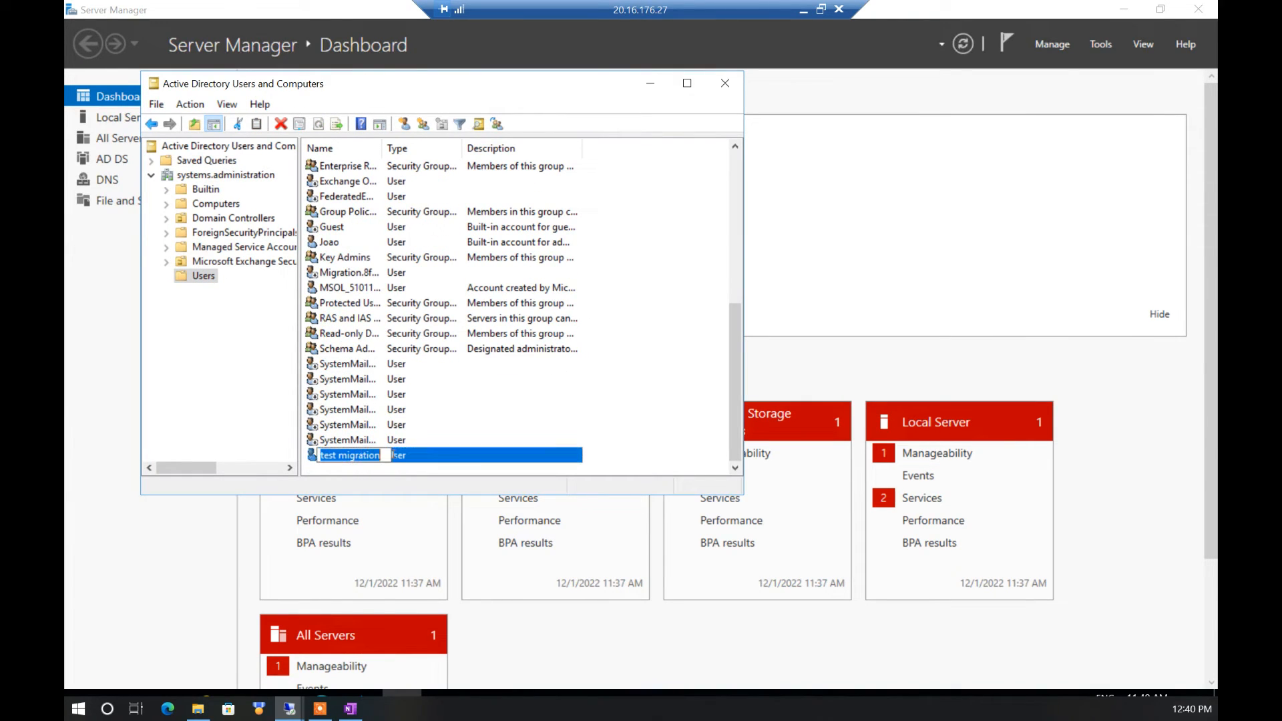
key("Return")
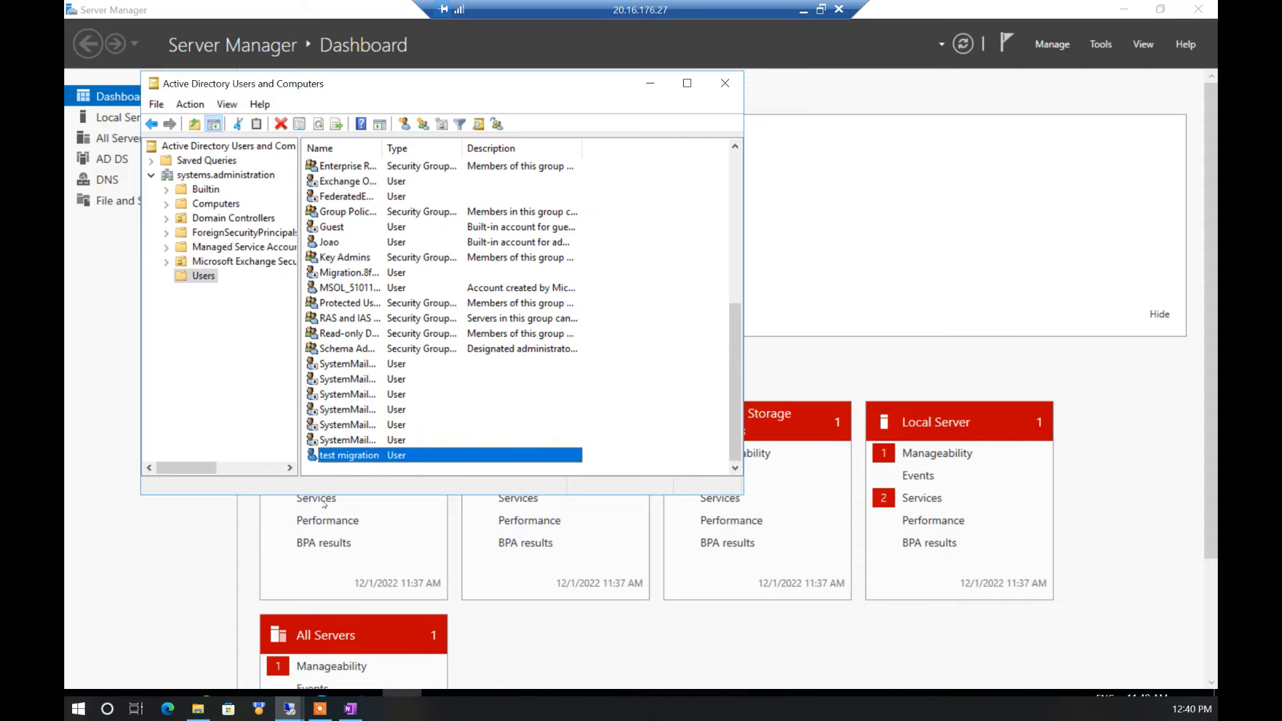
left_click(75, 692)
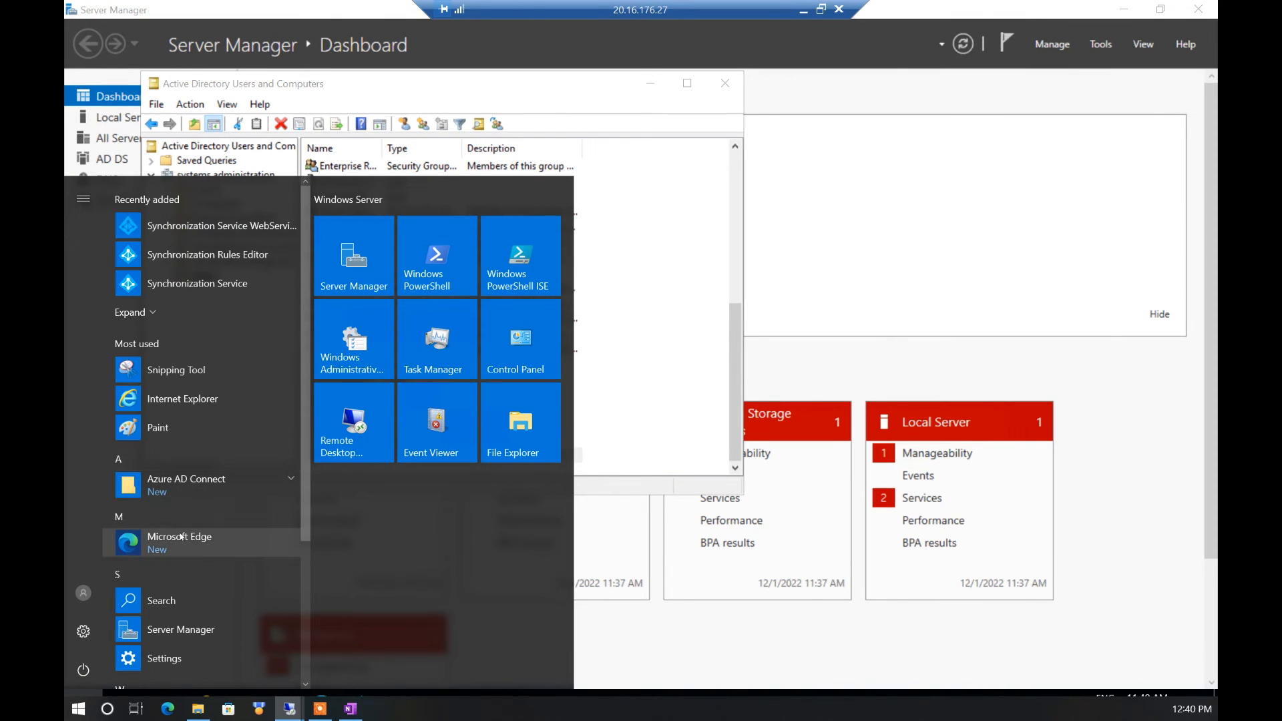
Launch PowerShell as Administrator and set the execution policy to RemoteSigned, accepting for all
right_click(452, 277)
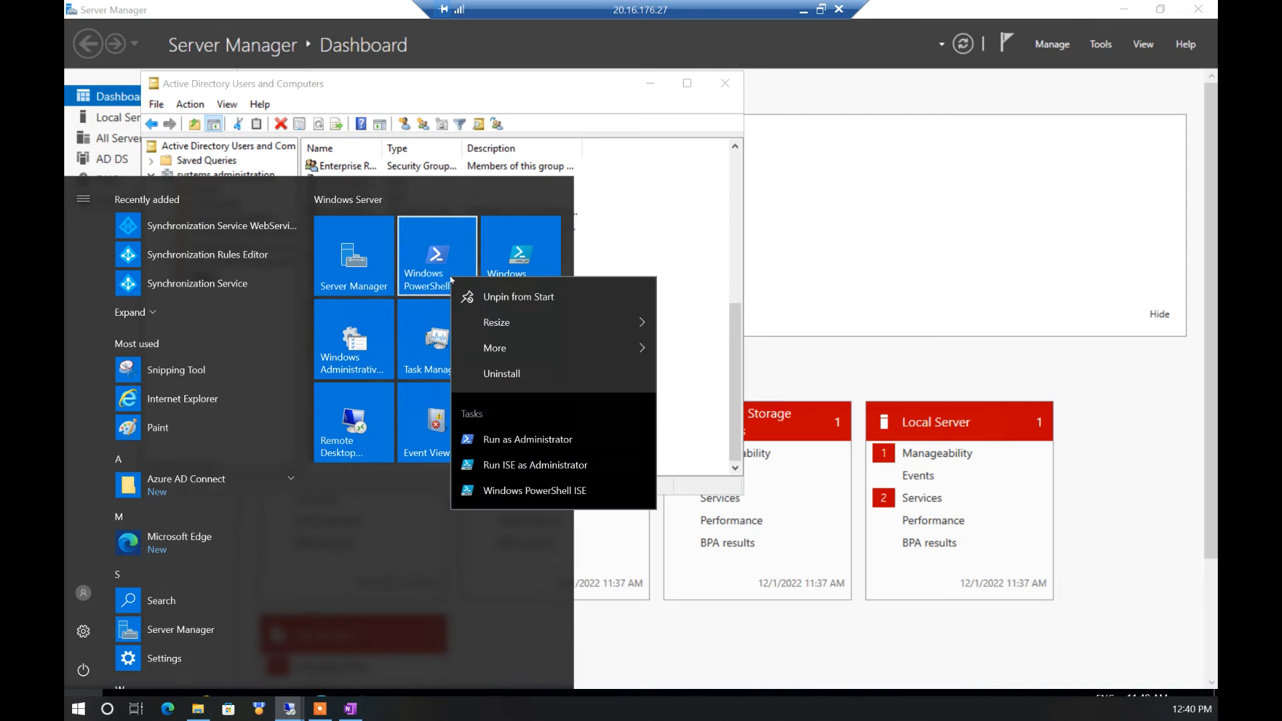
left_click(499, 441)
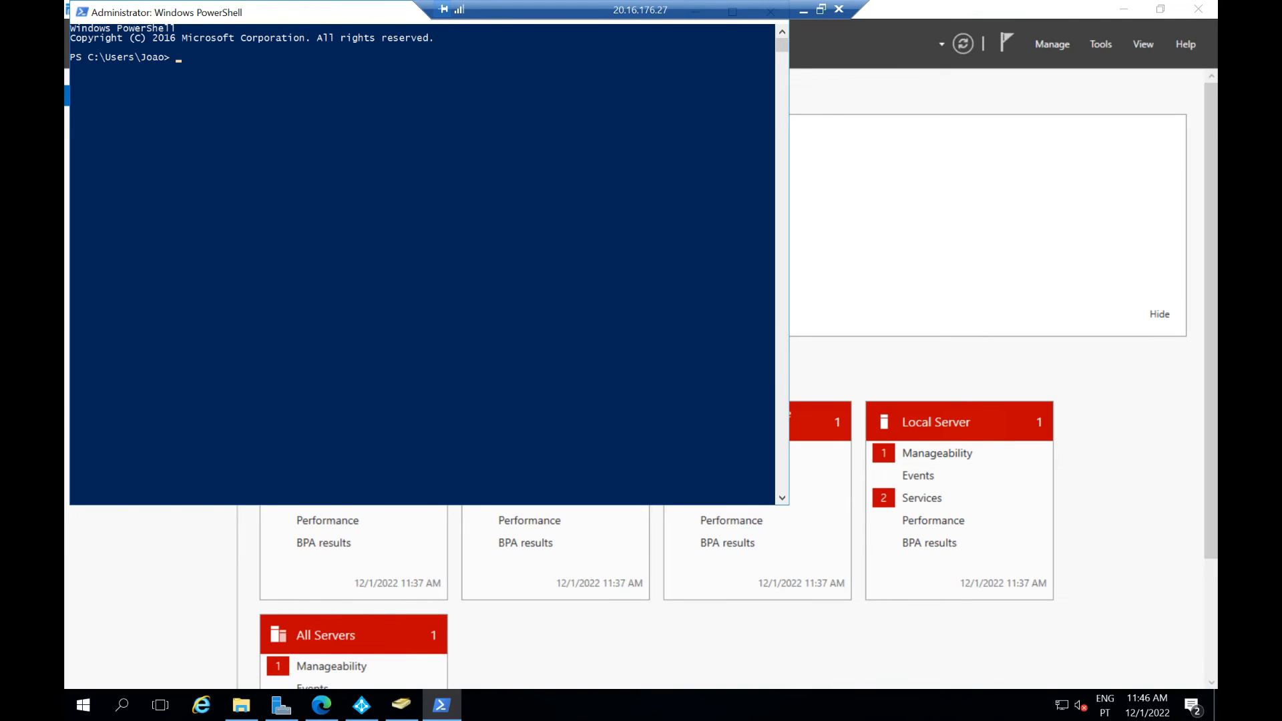
right_click(259, 180)
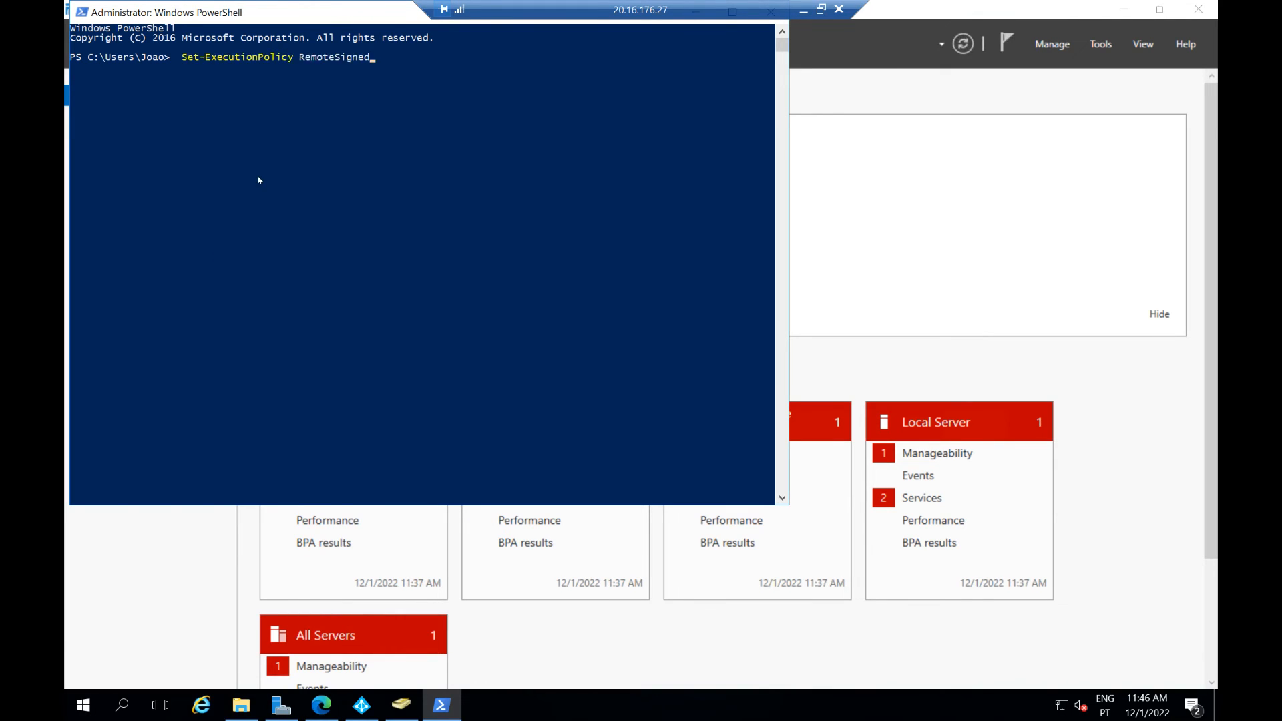
key("Return")
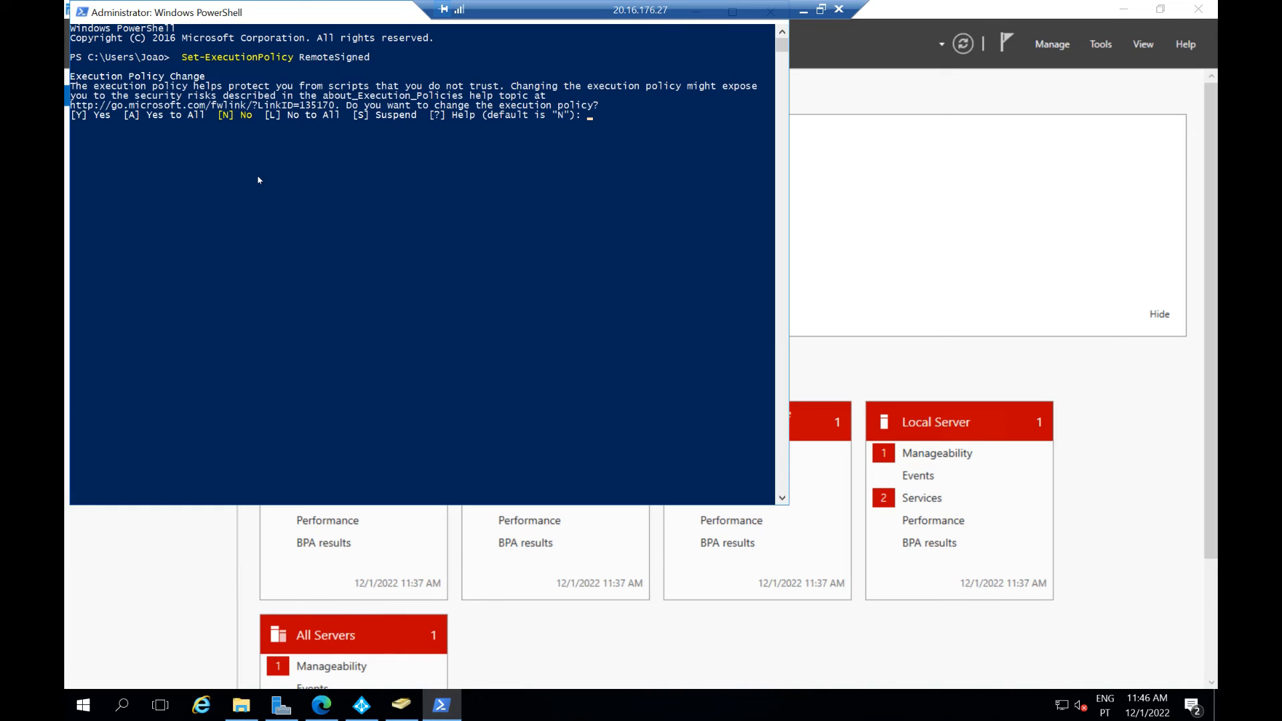
type("A")
key("Return")
left_click(333, 262)
right_click(297, 228)
Run Import-Module ADSync -Verbose and Start-ADSyncSyncCycle -PolicyType Initial, then watch the Full Import run
right_click(357, 279)
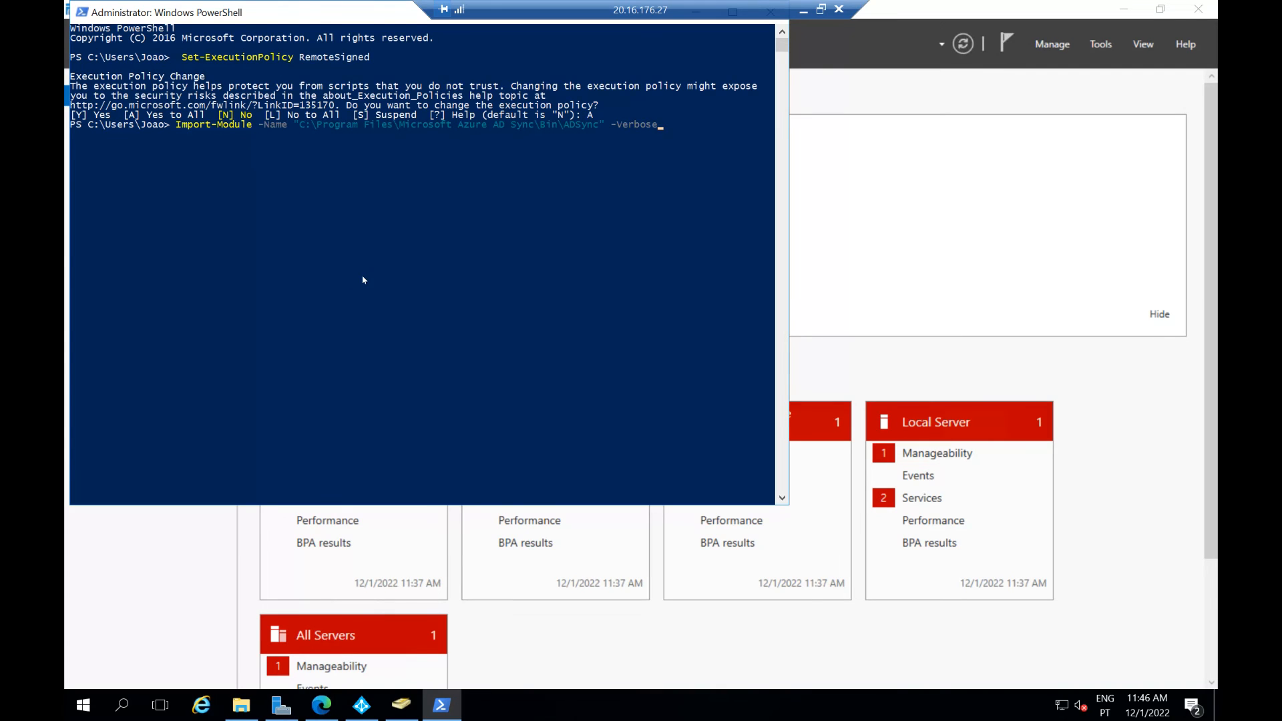
key("Return")
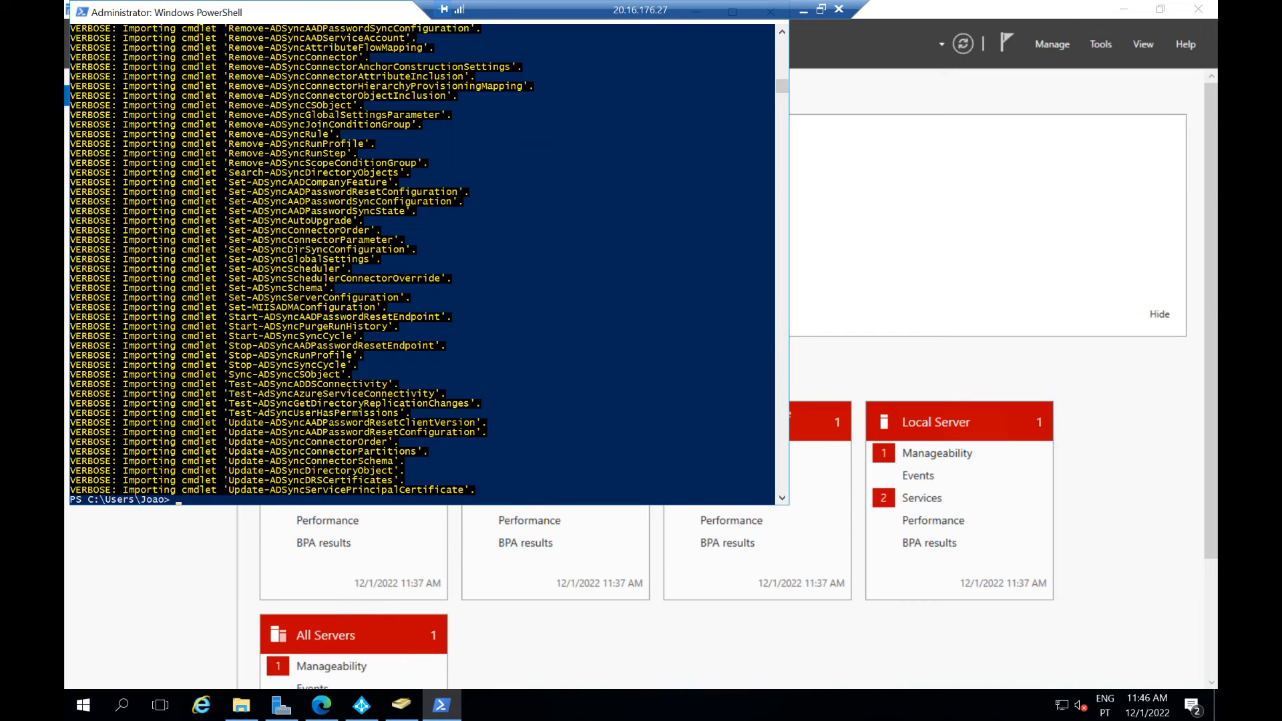
right_click(514, 361)
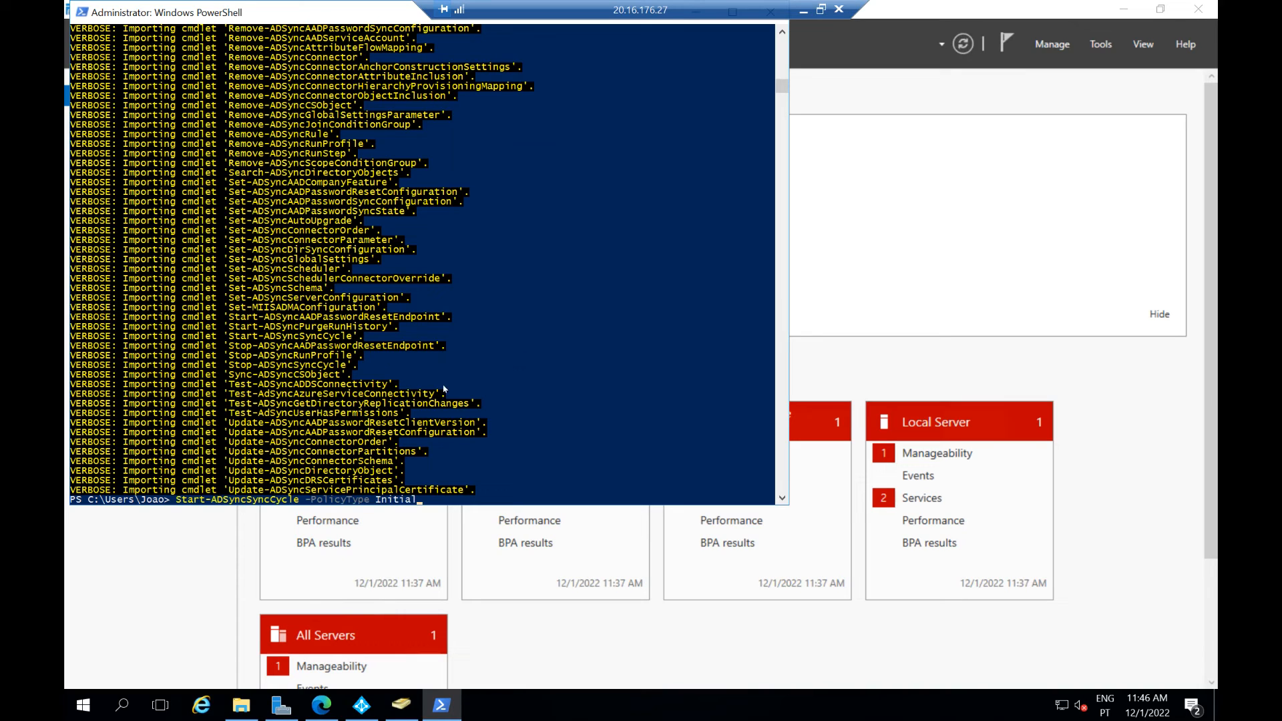
key("Return")
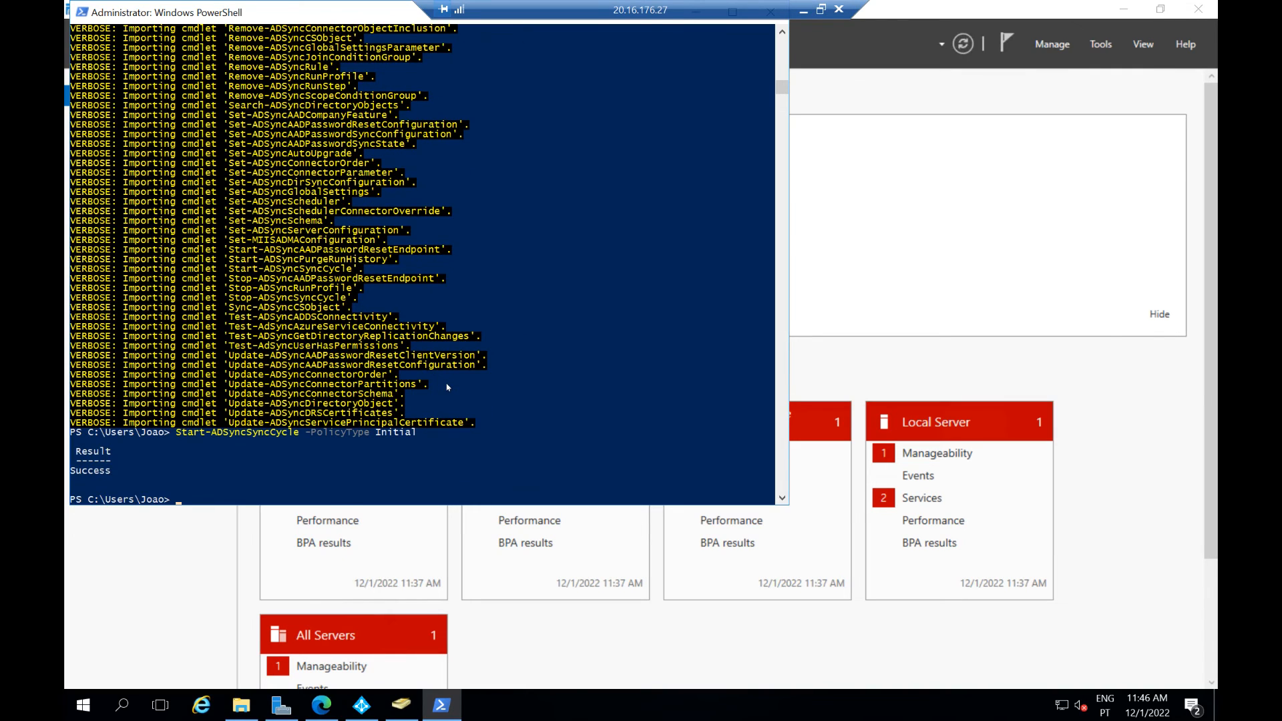
left_click(361, 705)
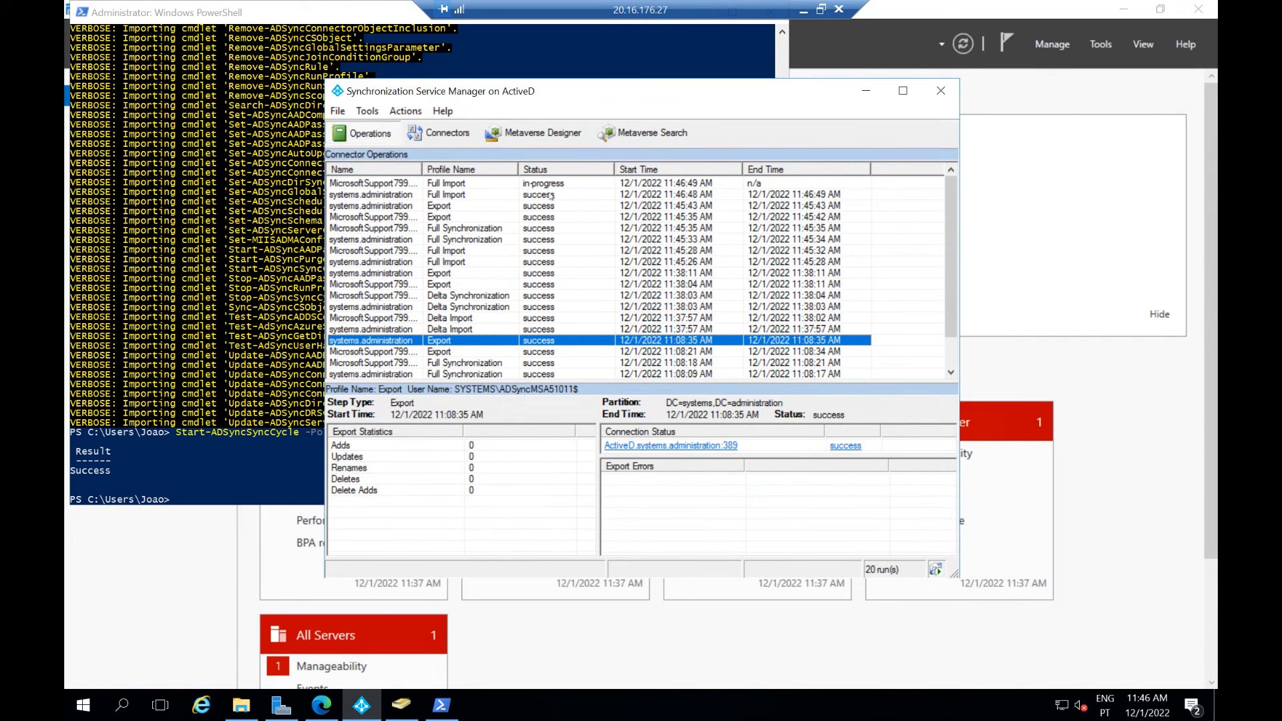
left_click(543, 185)
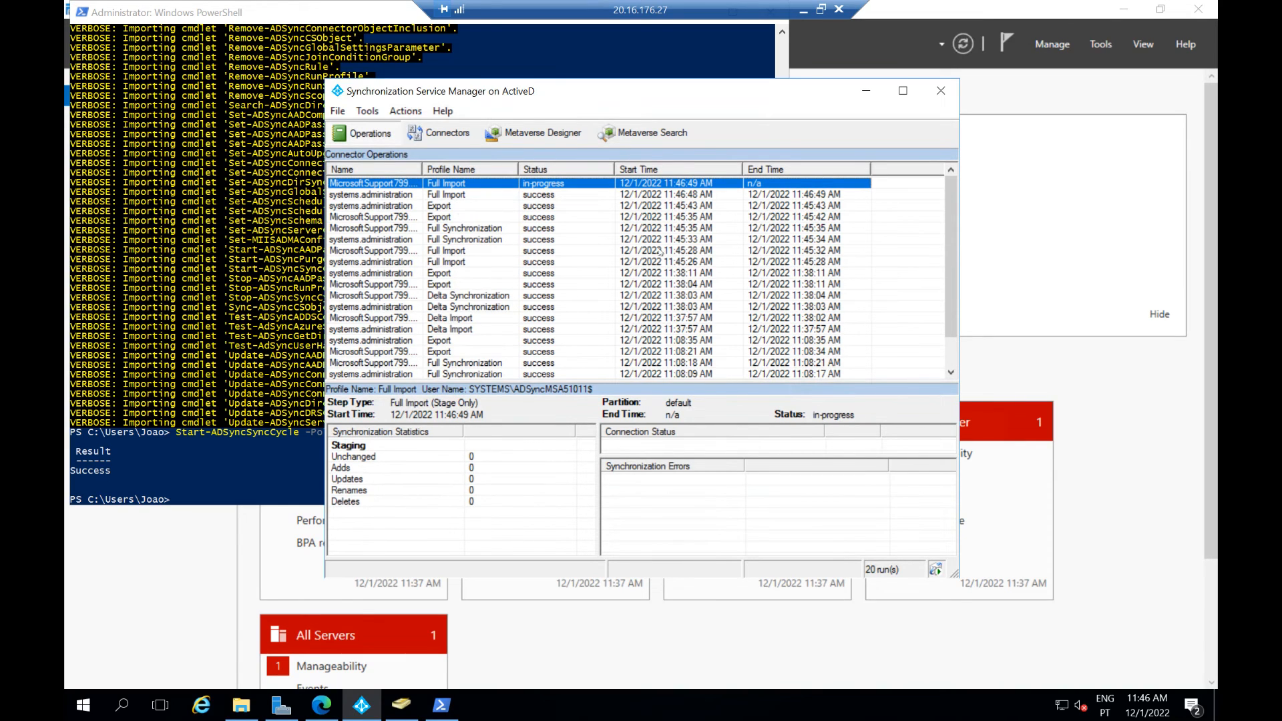
left_click(804, 10)
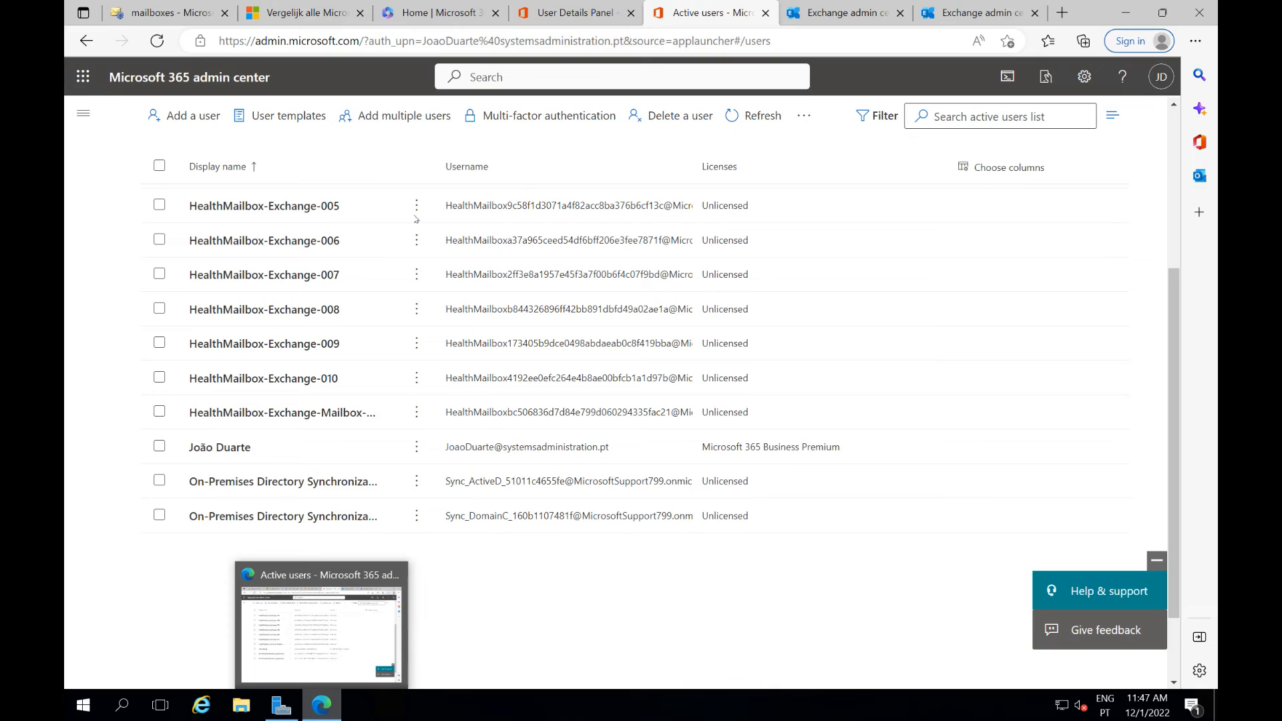
Refresh Active users and open the unlicensed test migration user's details
left_click(735, 126)
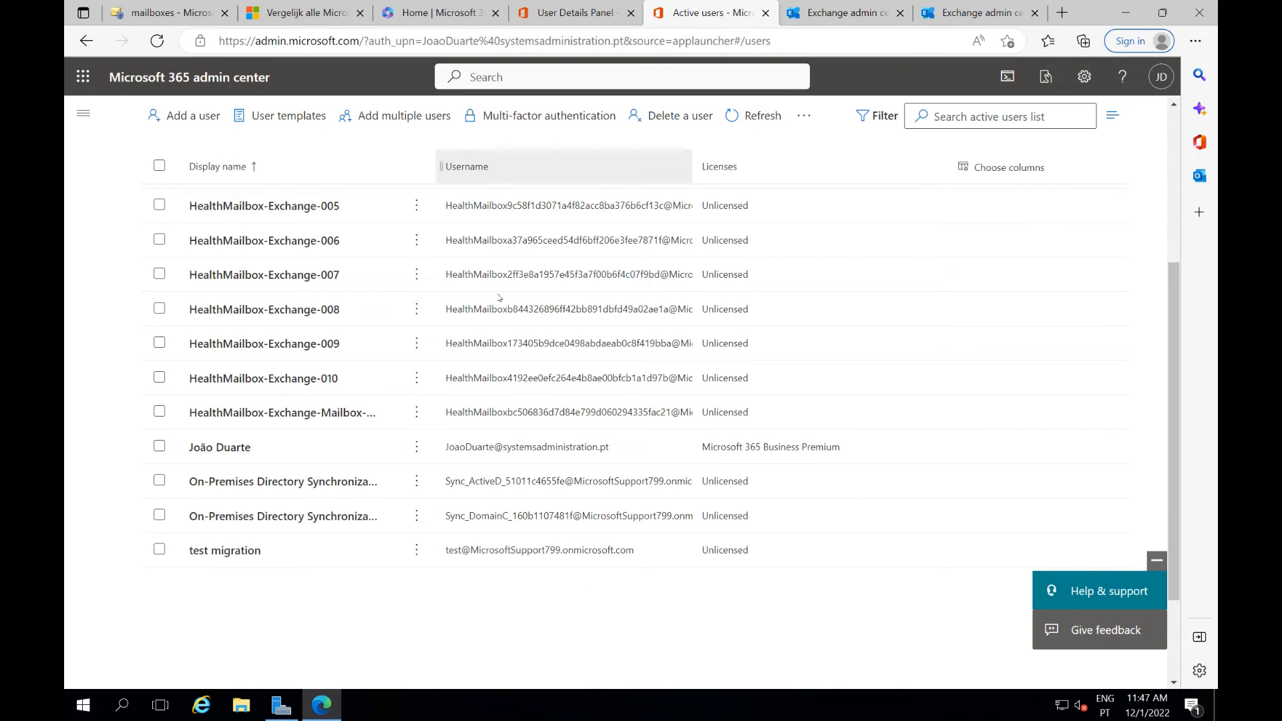
left_click(281, 550)
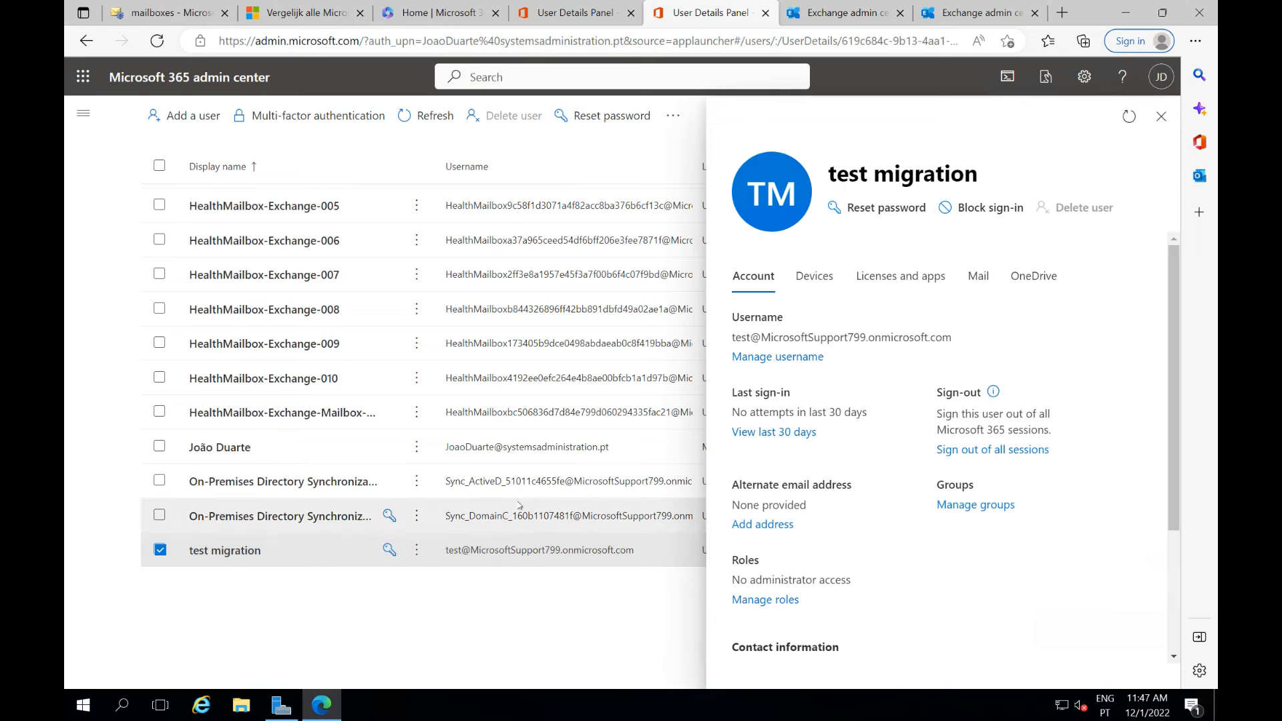
left_click(324, 605)
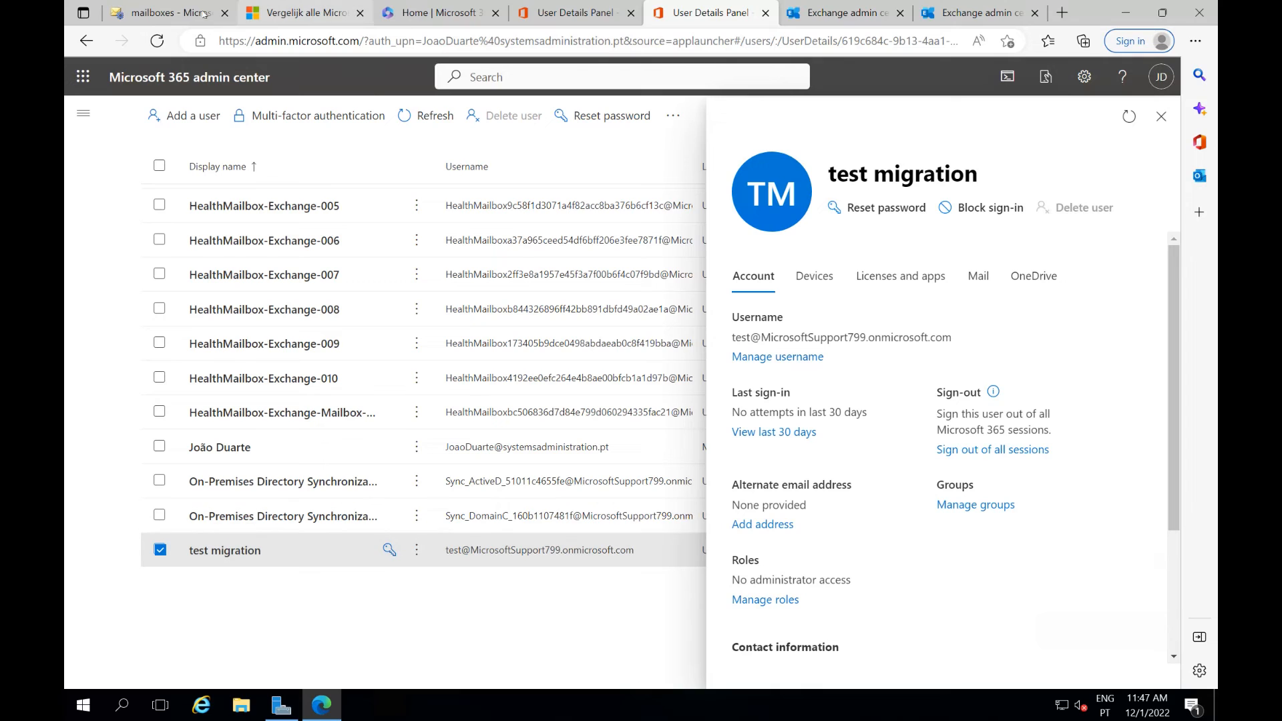
left_click(164, 18)
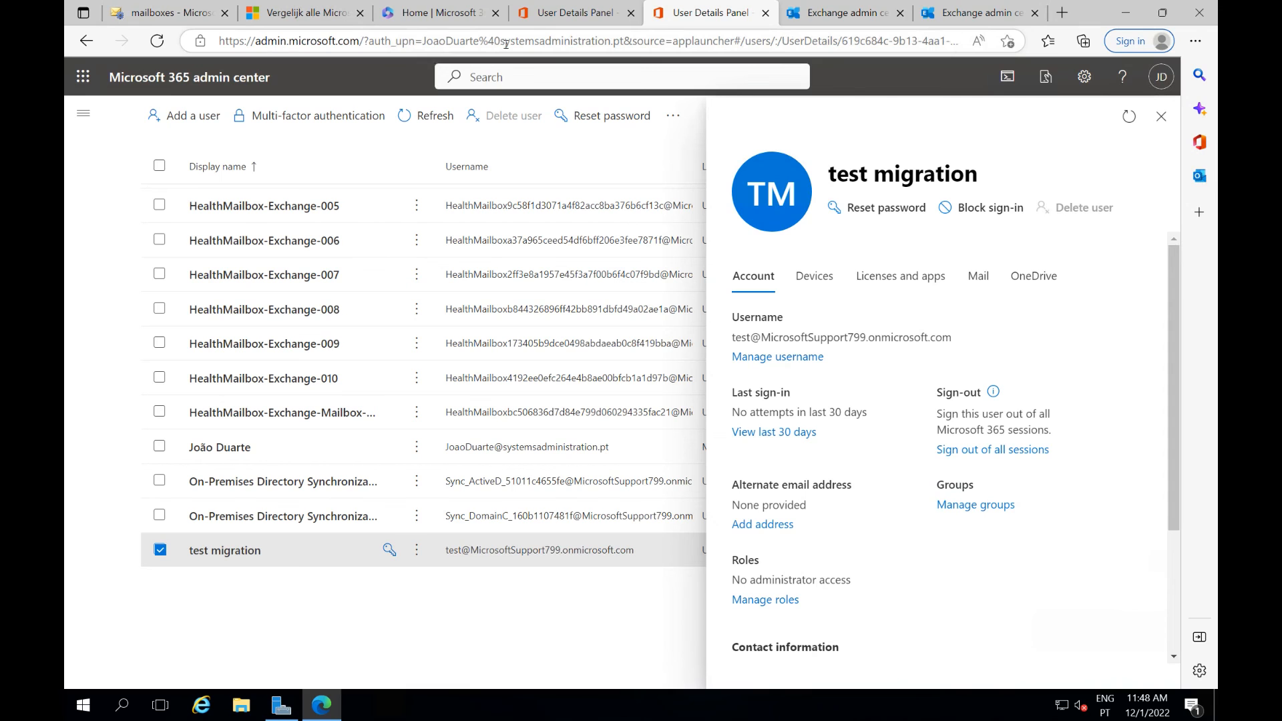
Open the classic Exchange admin center and show the recipients' mailbox list
left_click(858, 20)
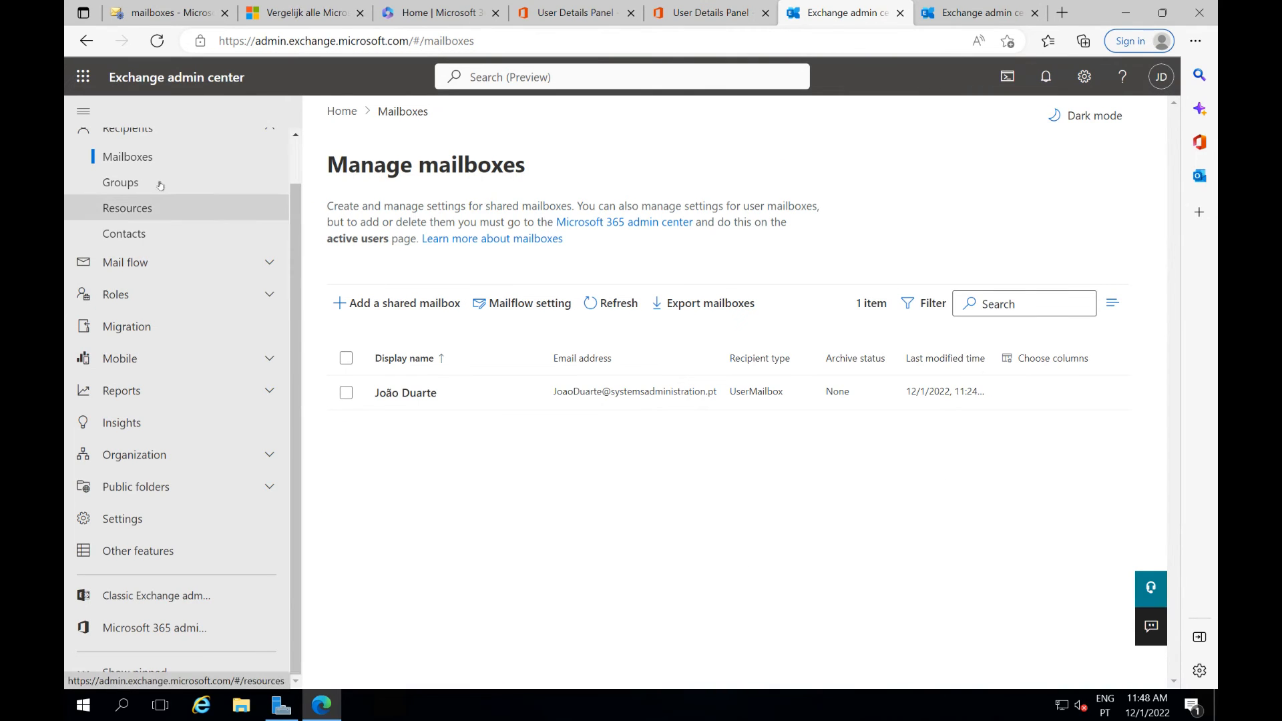
left_click(145, 163)
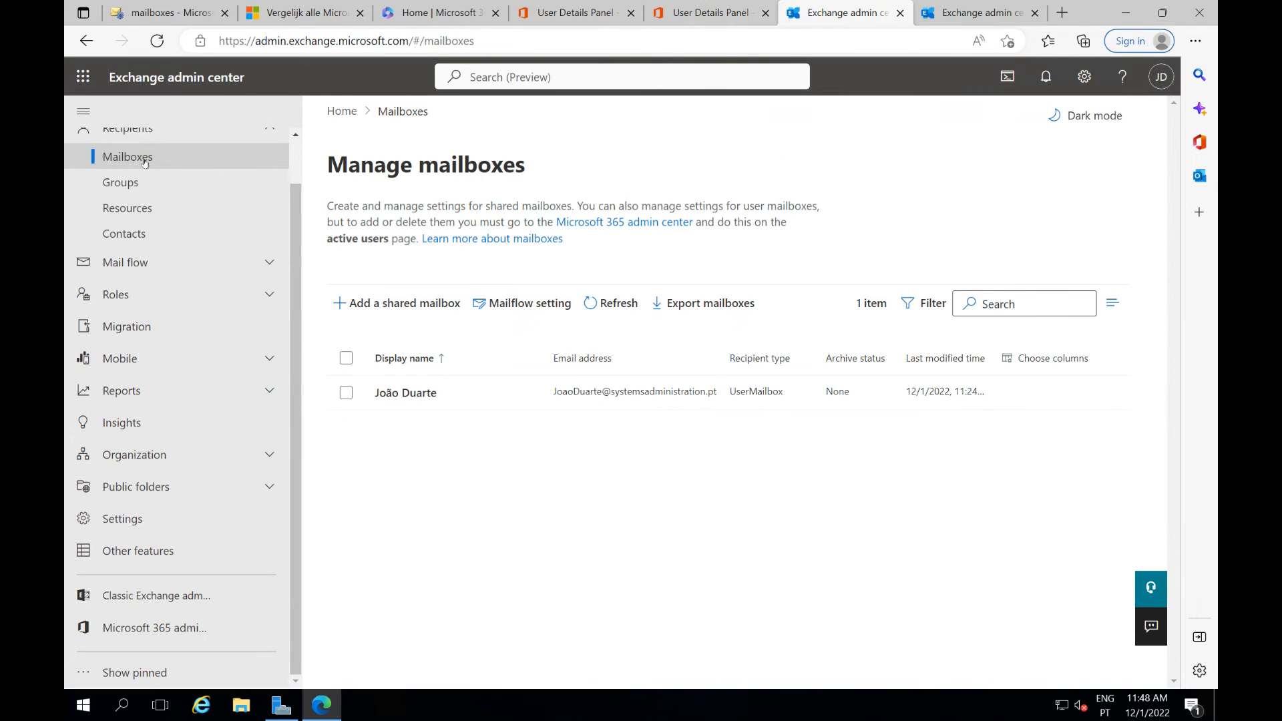
left_click(936, 15)
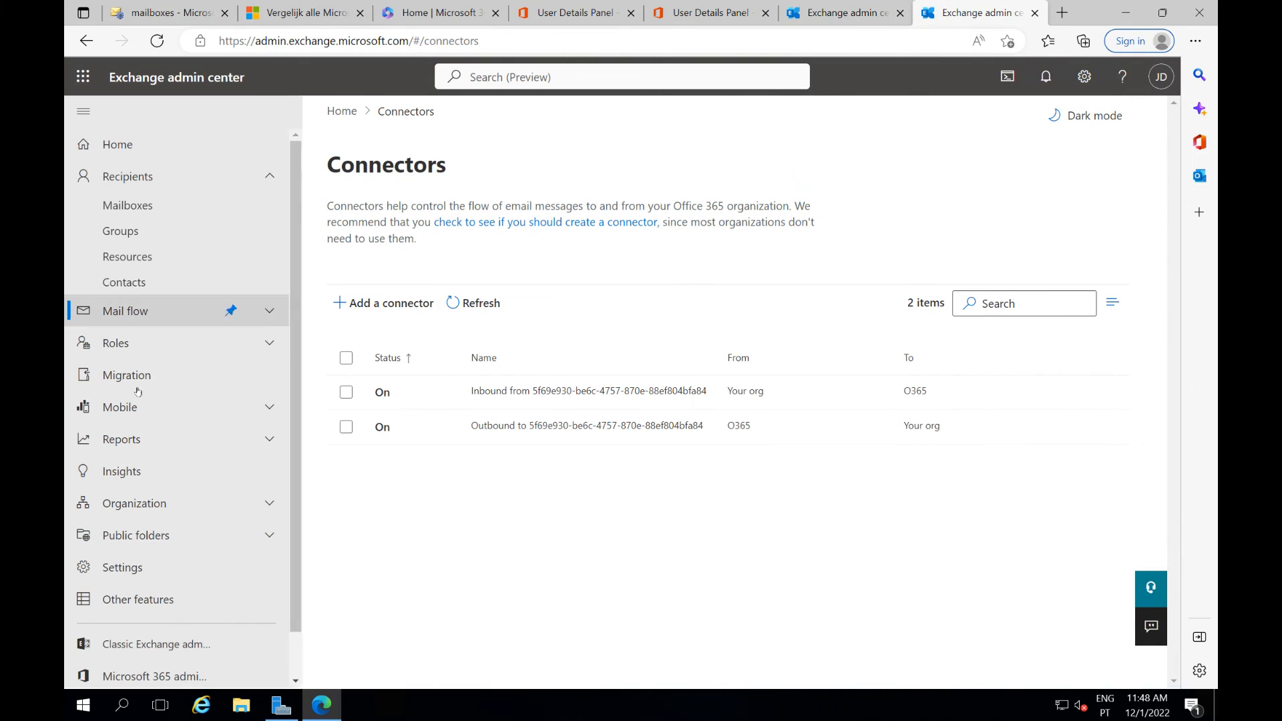
scroll(221, 596, "down", 1)
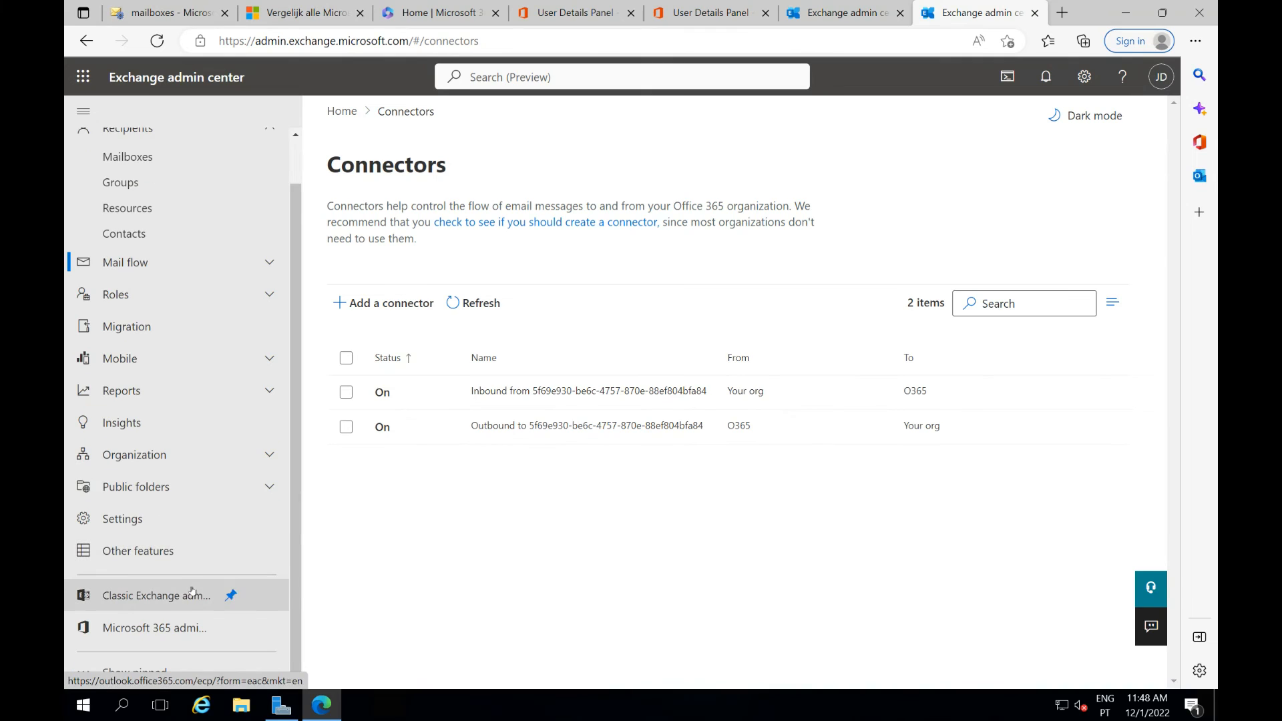
left_click(190, 595)
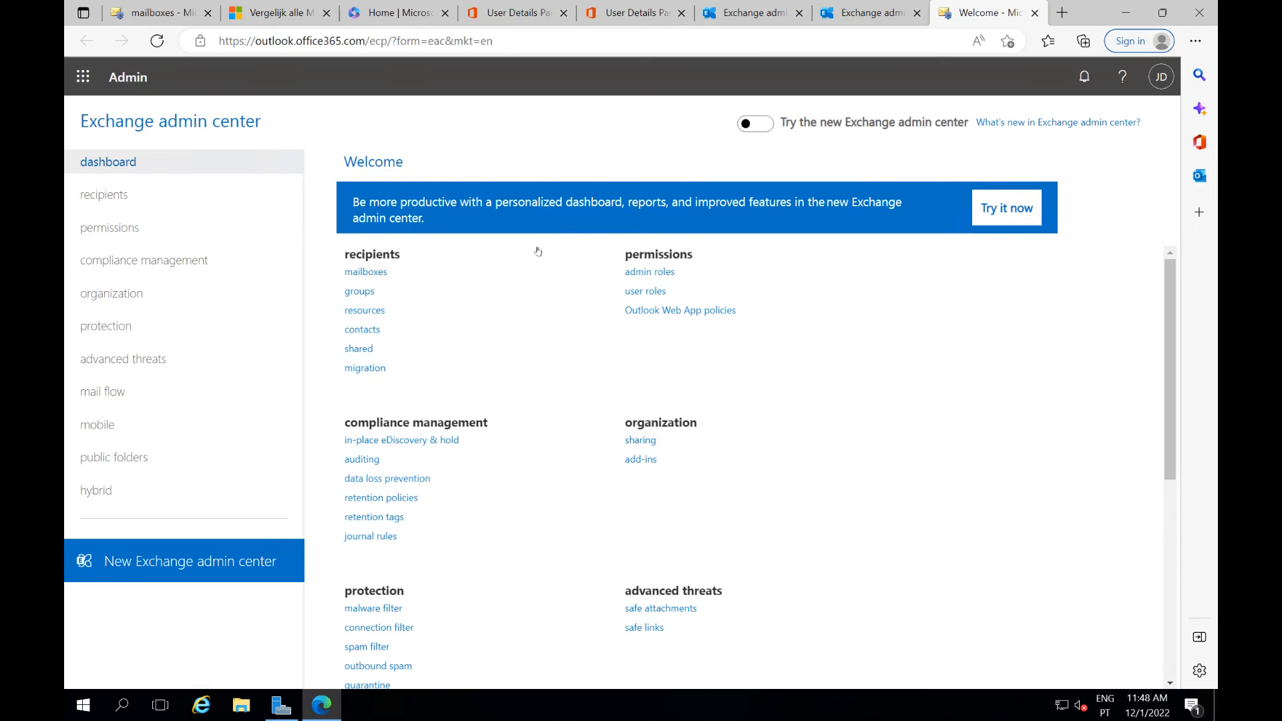
left_click(89, 195)
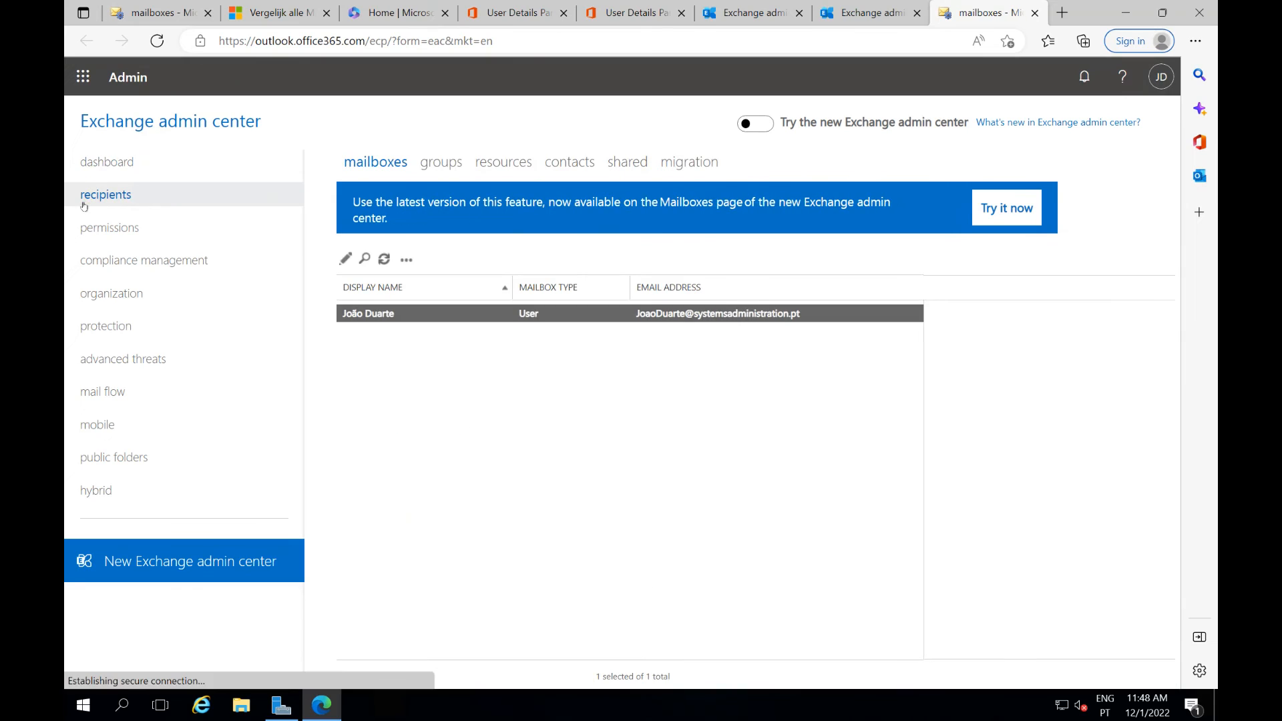
On the migration page, start a new batch to Migrate to Exchange Online
left_click(689, 167)
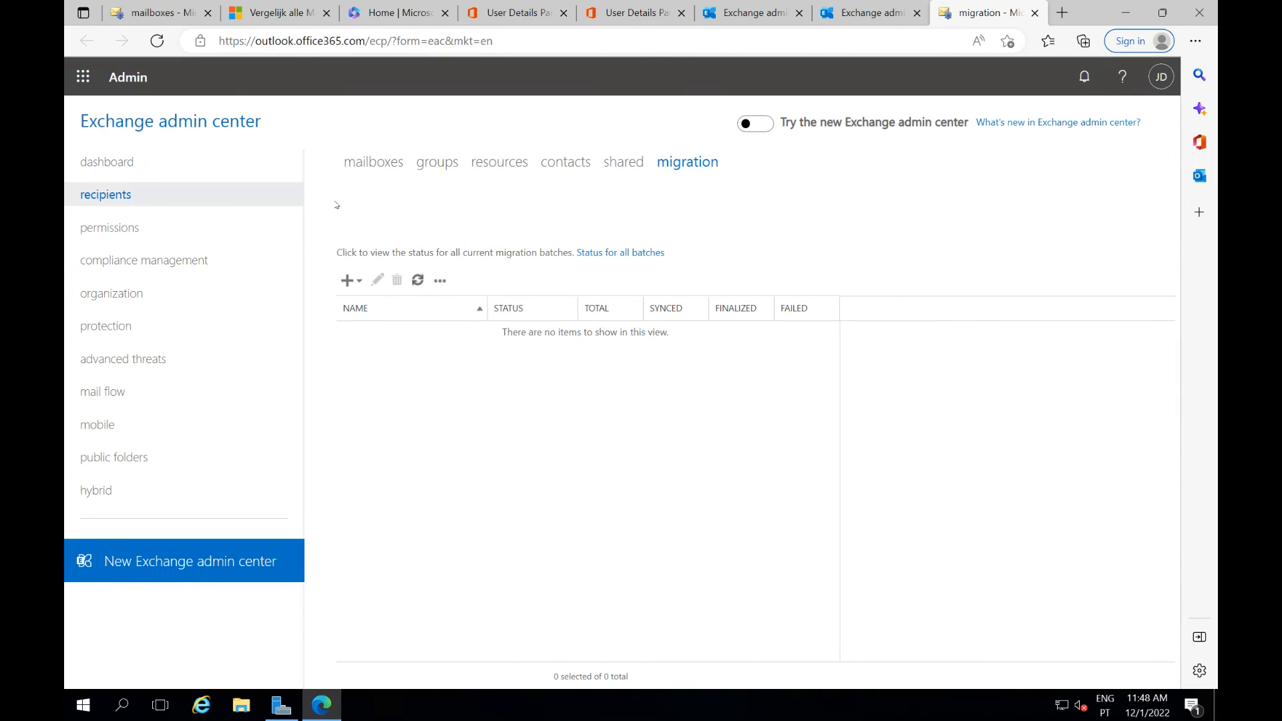
left_click(357, 281)
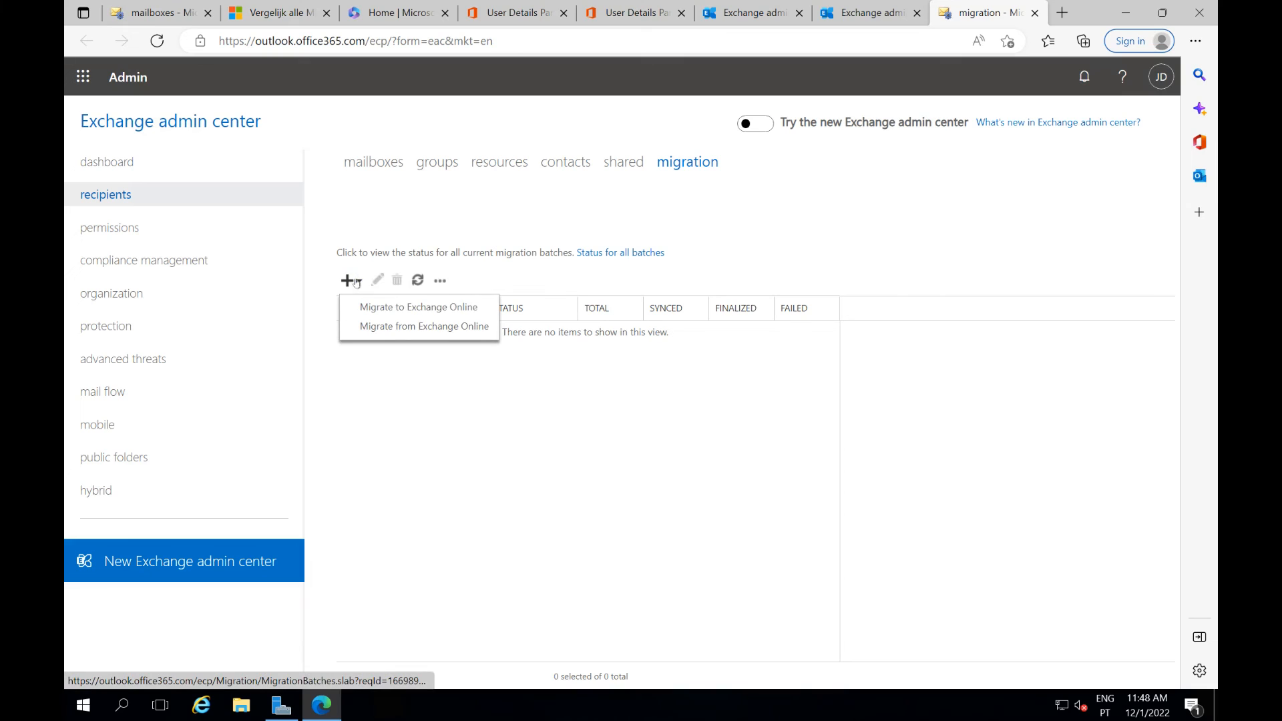
left_click(412, 308)
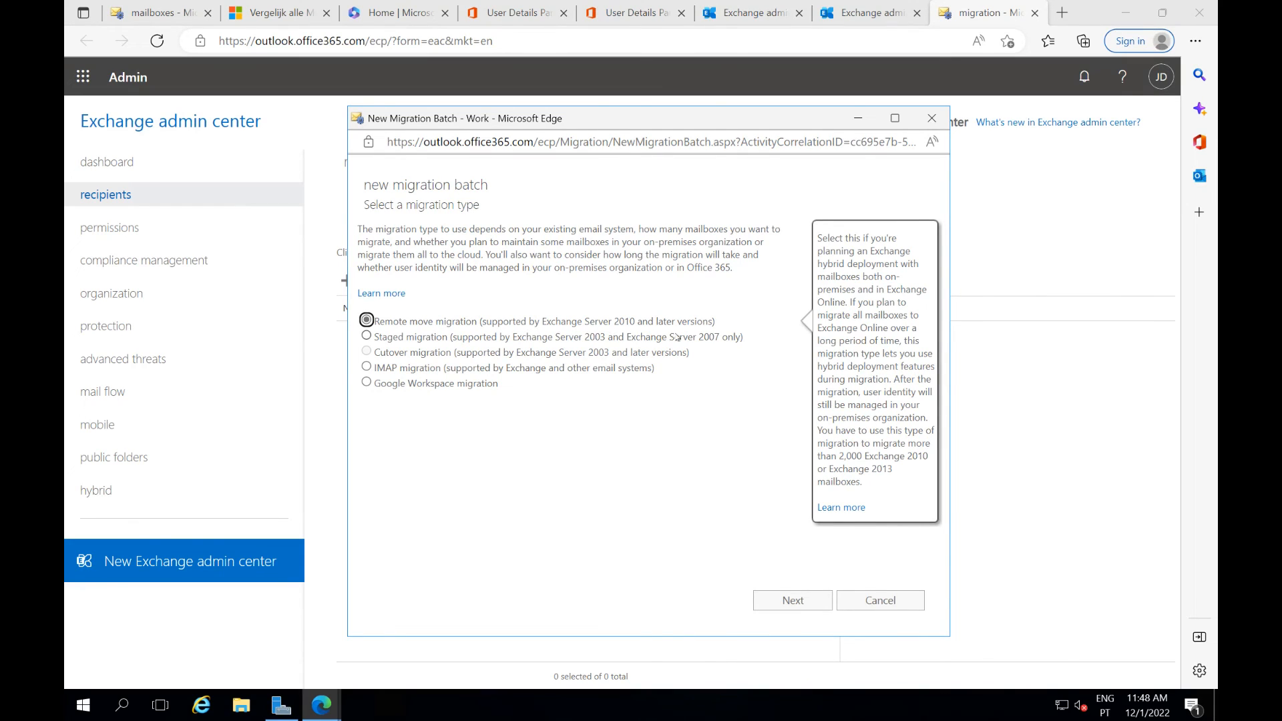
Choose remote move migration, add the test migration mailbox, and accept the MRS proxy endpoint
mouse_move(677, 337)
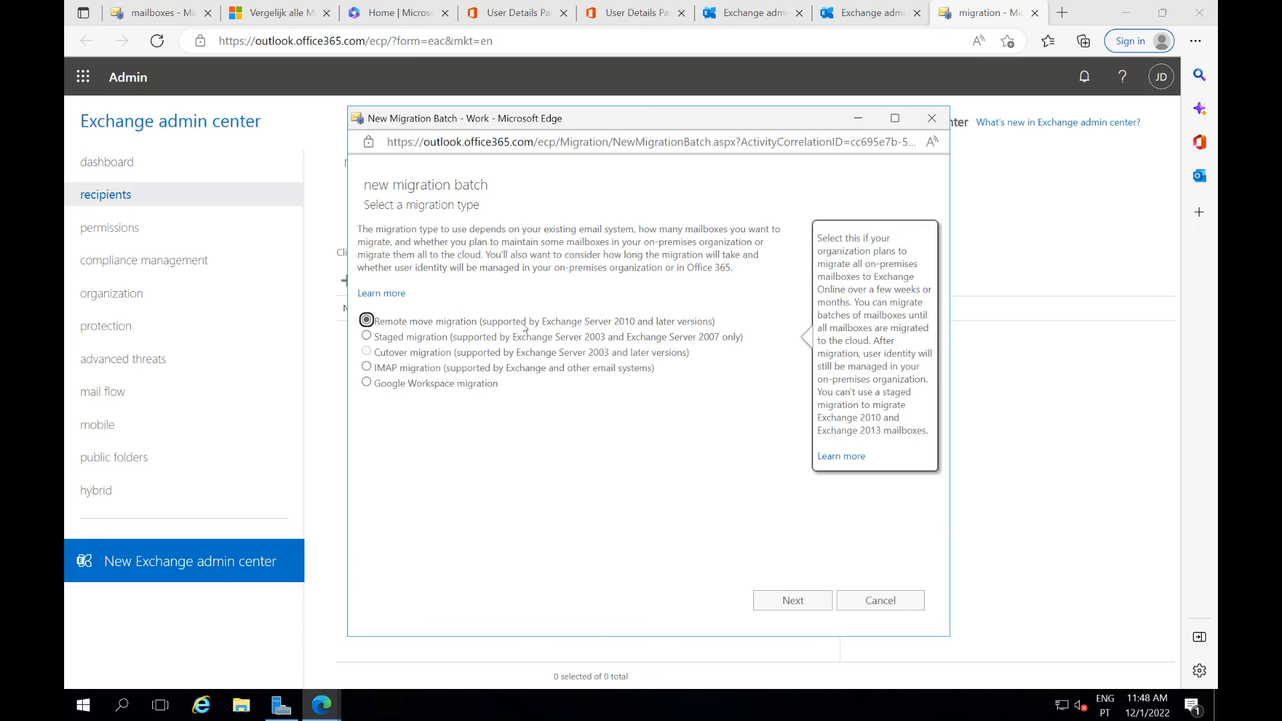
left_click(793, 601)
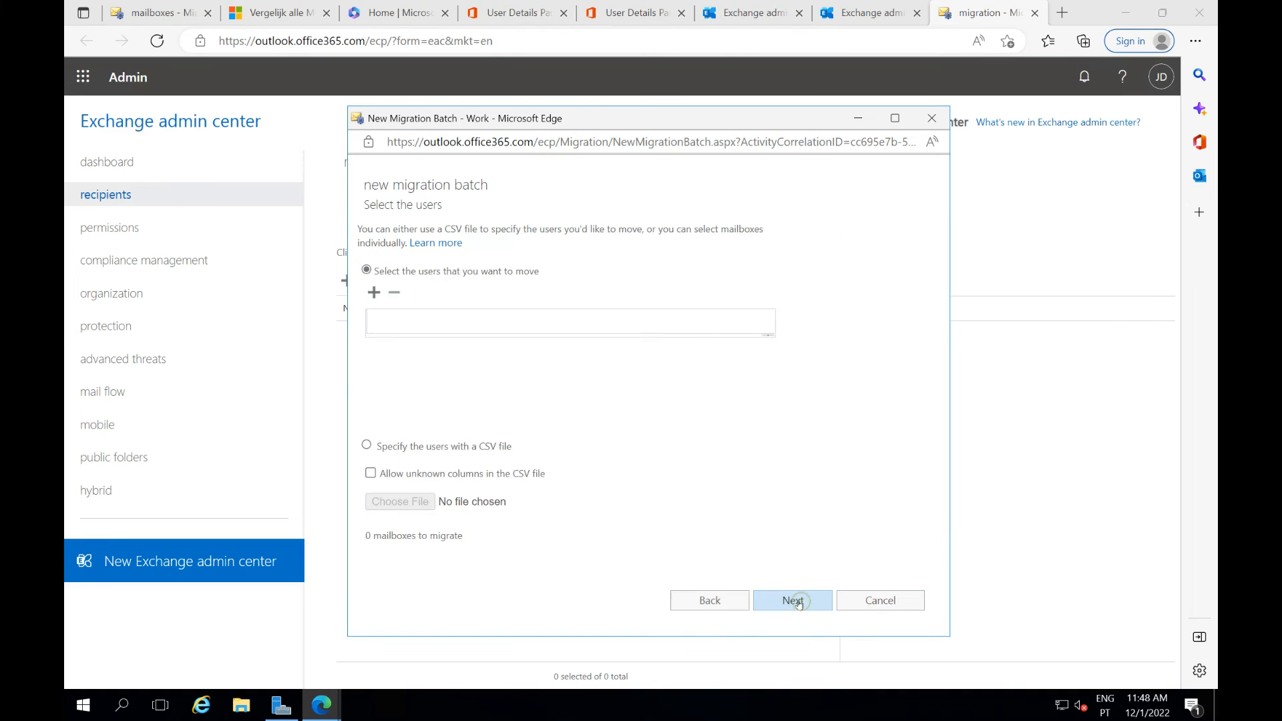
left_click(374, 292)
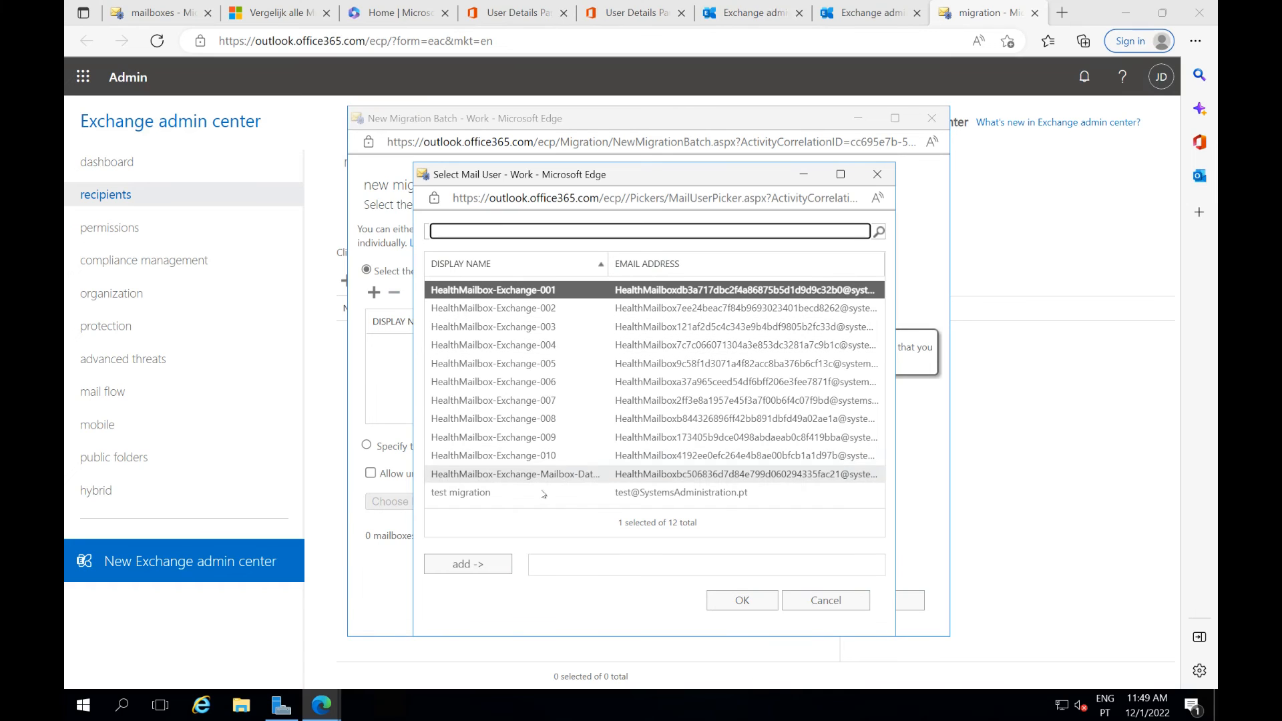
left_click(604, 493)
left_click(467, 565)
left_click(743, 601)
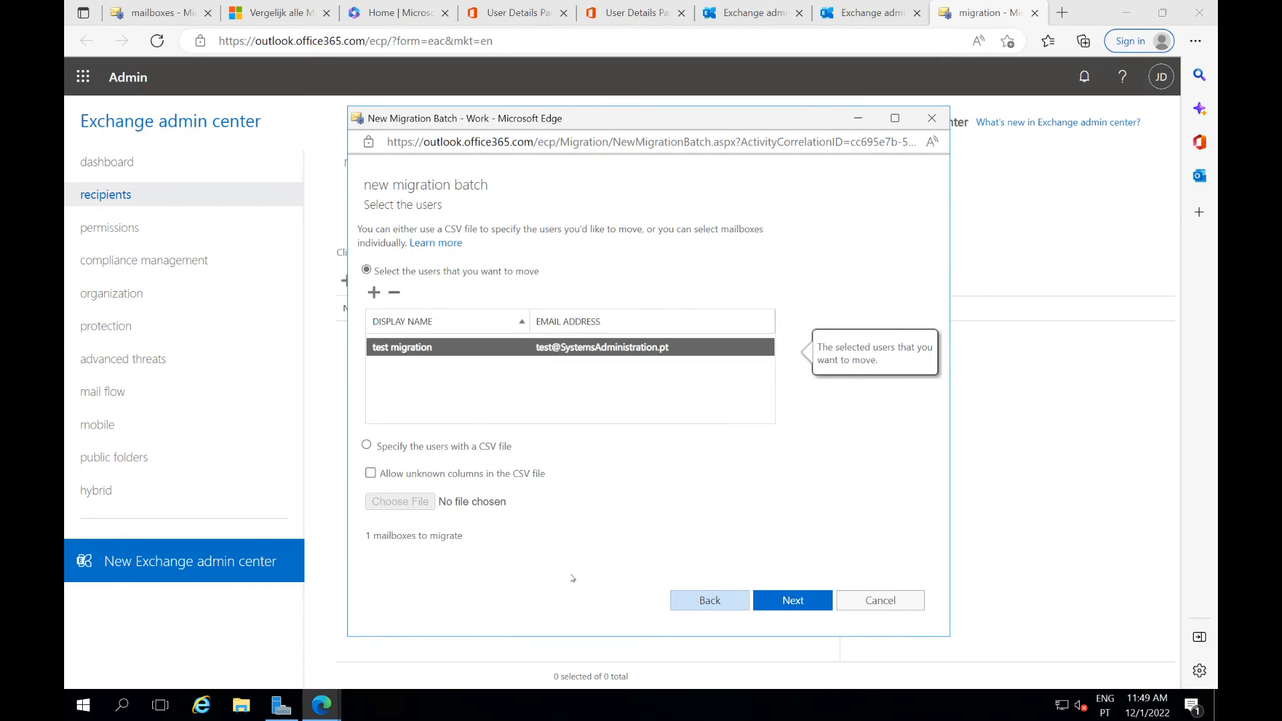
left_click(779, 603)
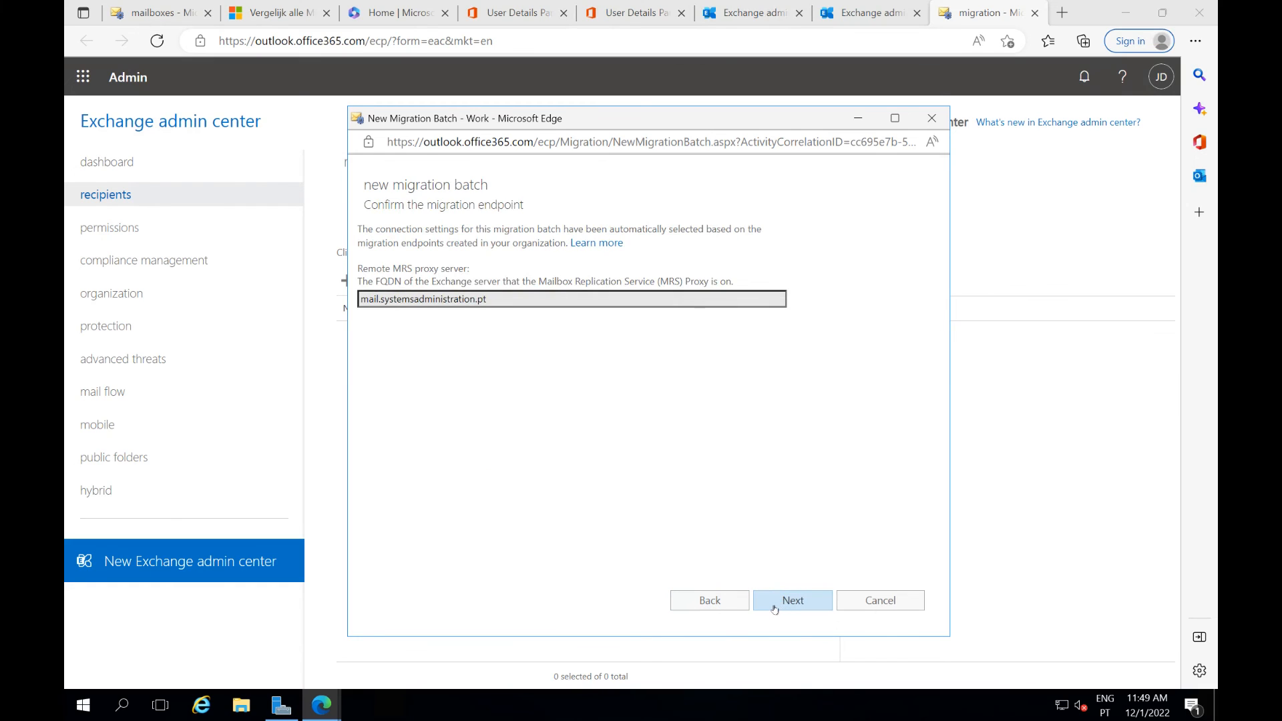
left_click(773, 597)
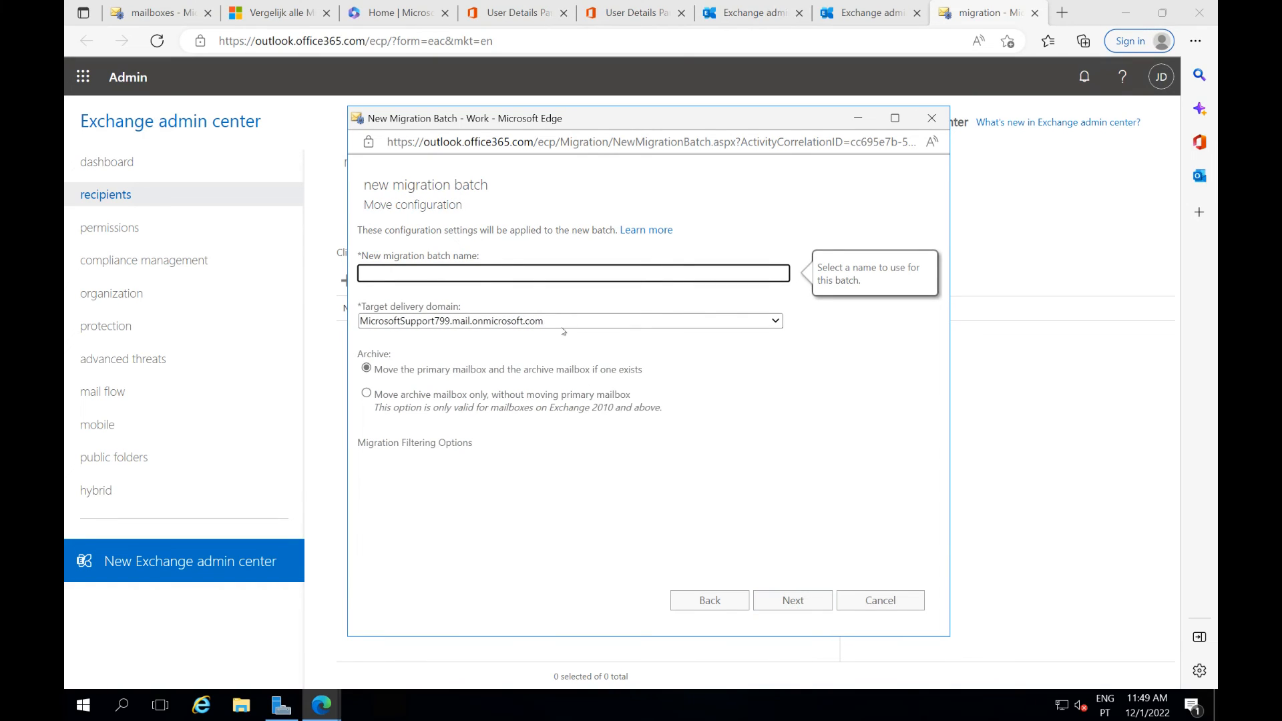
Name the batch testbatch, set it to complete automatically, and create it
type("teste")
key("BackSpace")
type("batch")
left_click(799, 603)
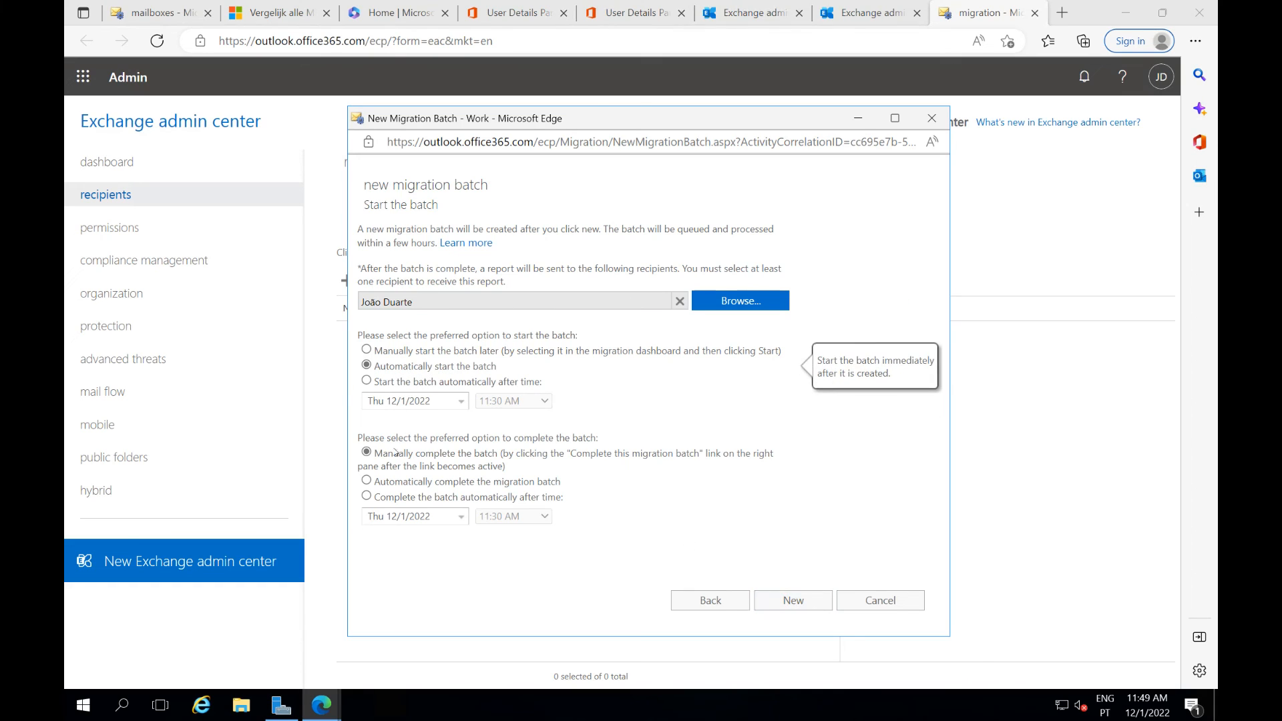
left_click(425, 482)
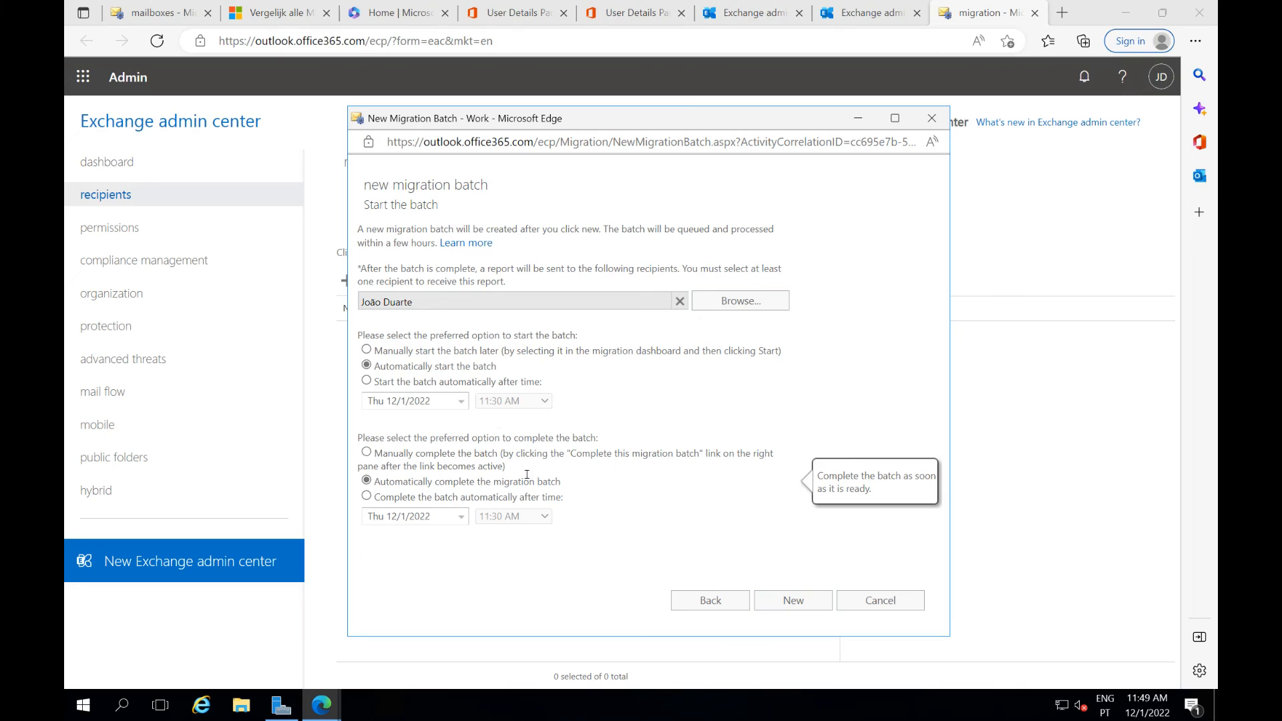
left_click(780, 605)
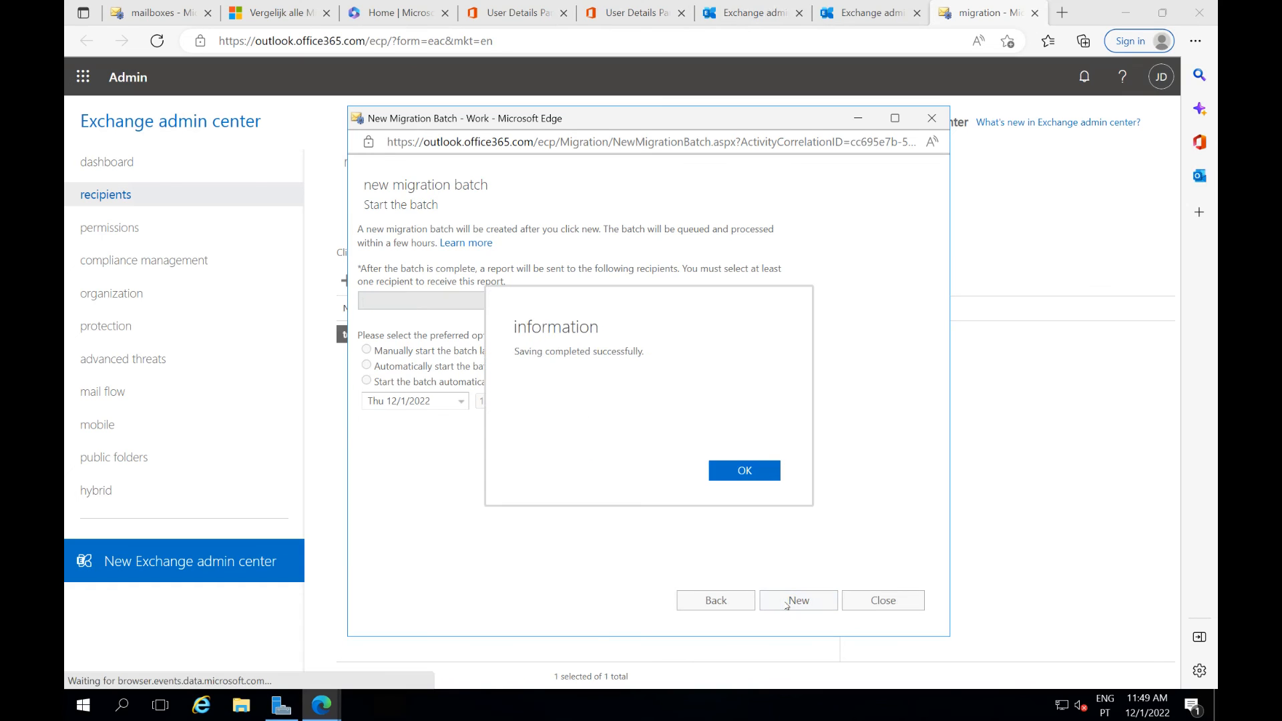
Refresh testbatch's status until its mailbox details show Synced with 23 items and 0 skipped
left_click(724, 473)
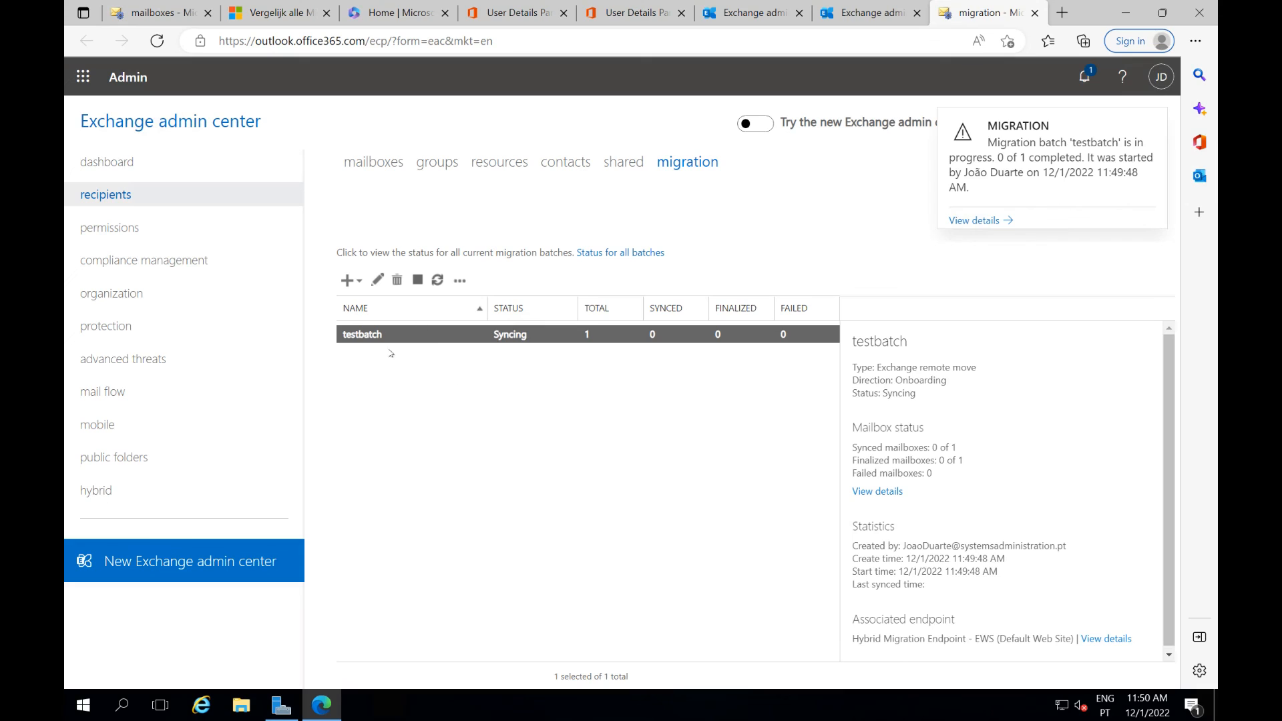
left_click(435, 284)
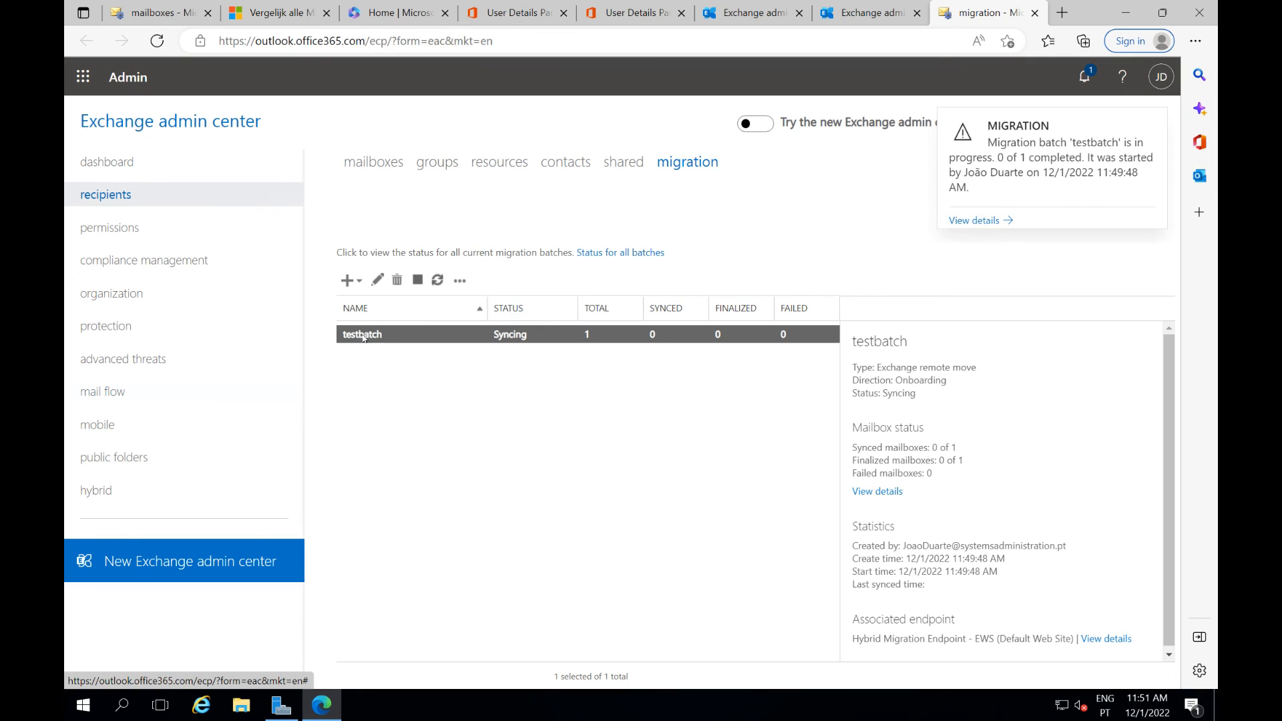
left_click(437, 281)
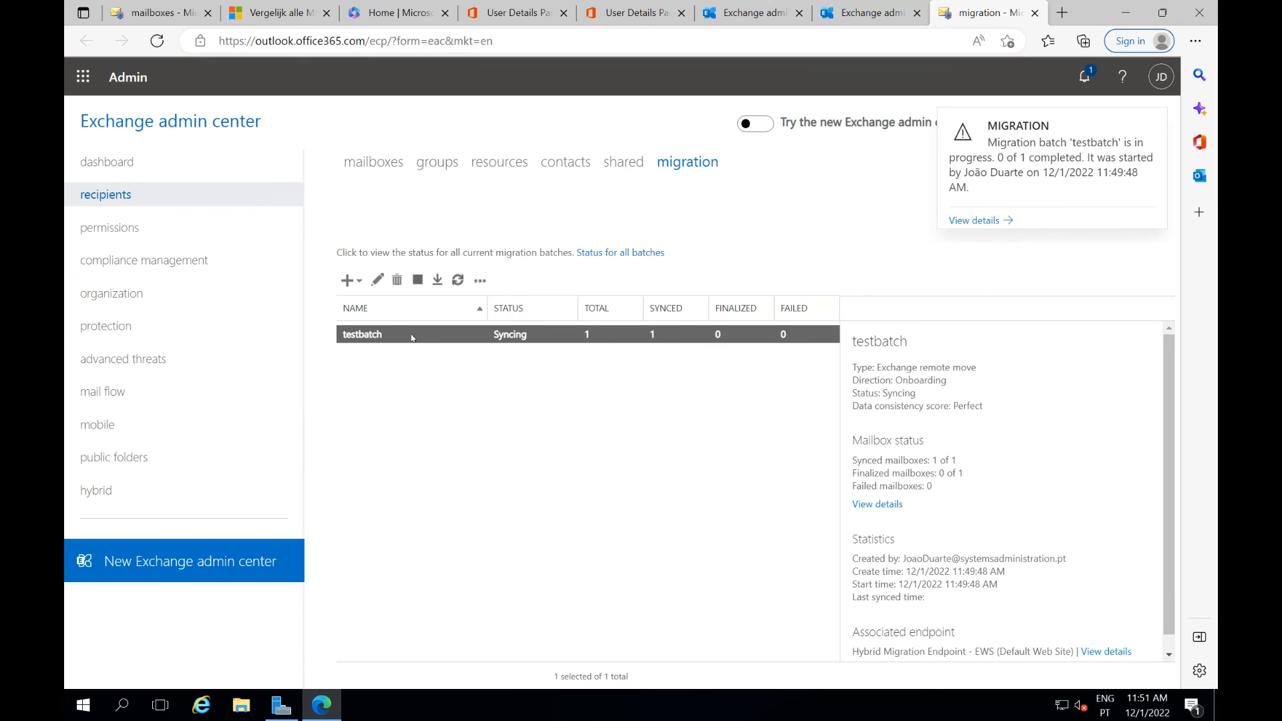
left_click(863, 506)
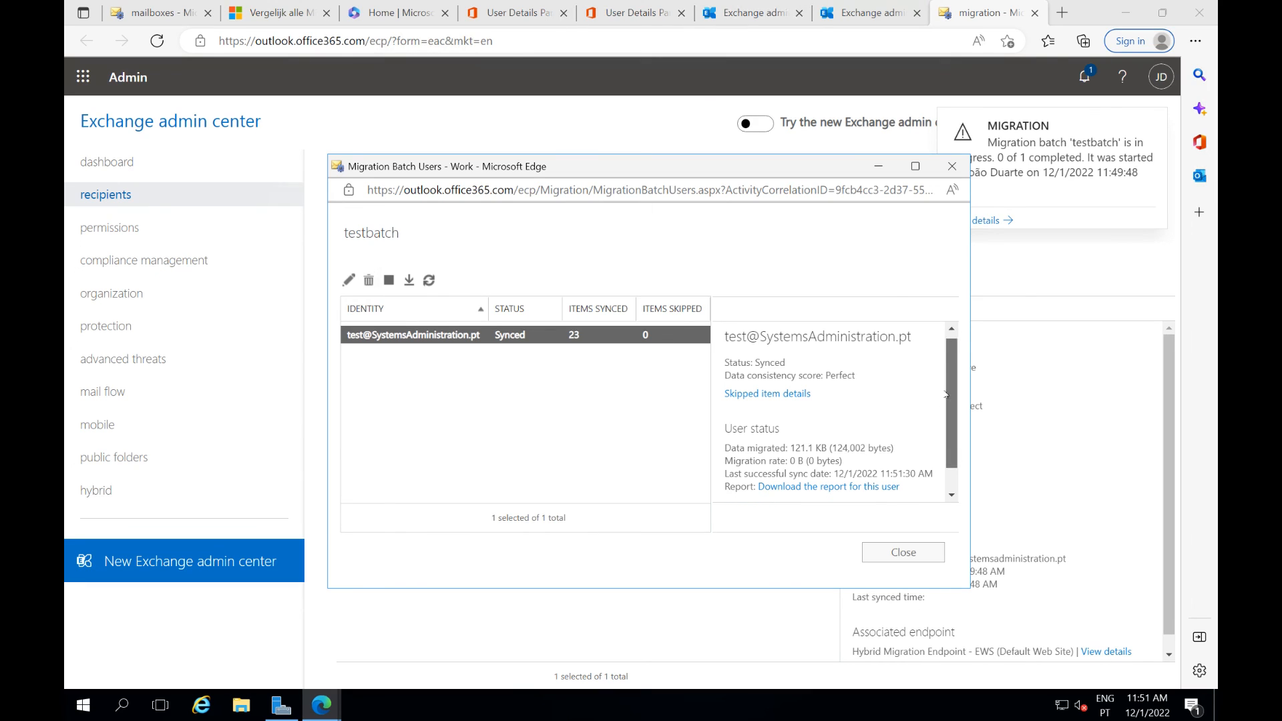
Review the migrated data amount, then close the batch user details
scroll(950, 372, "down", 1)
left_click_drag(861, 419, 806, 419)
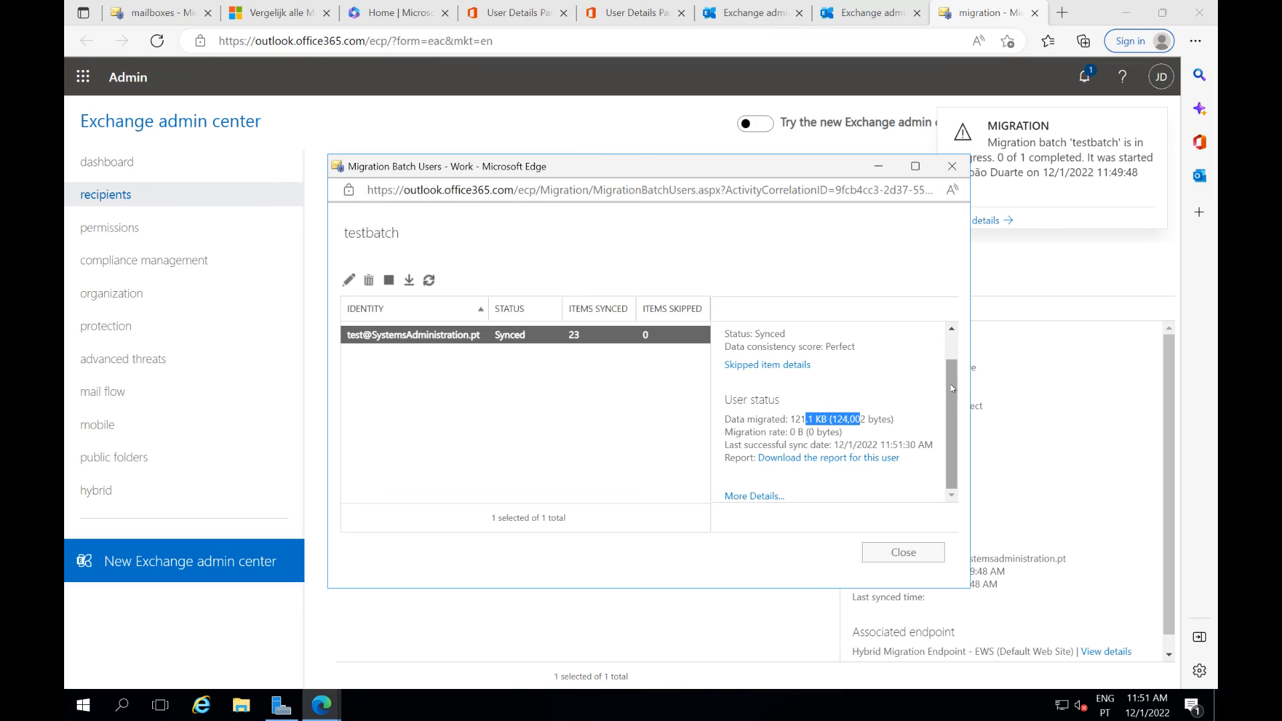
scroll(835, 434, "up", 1)
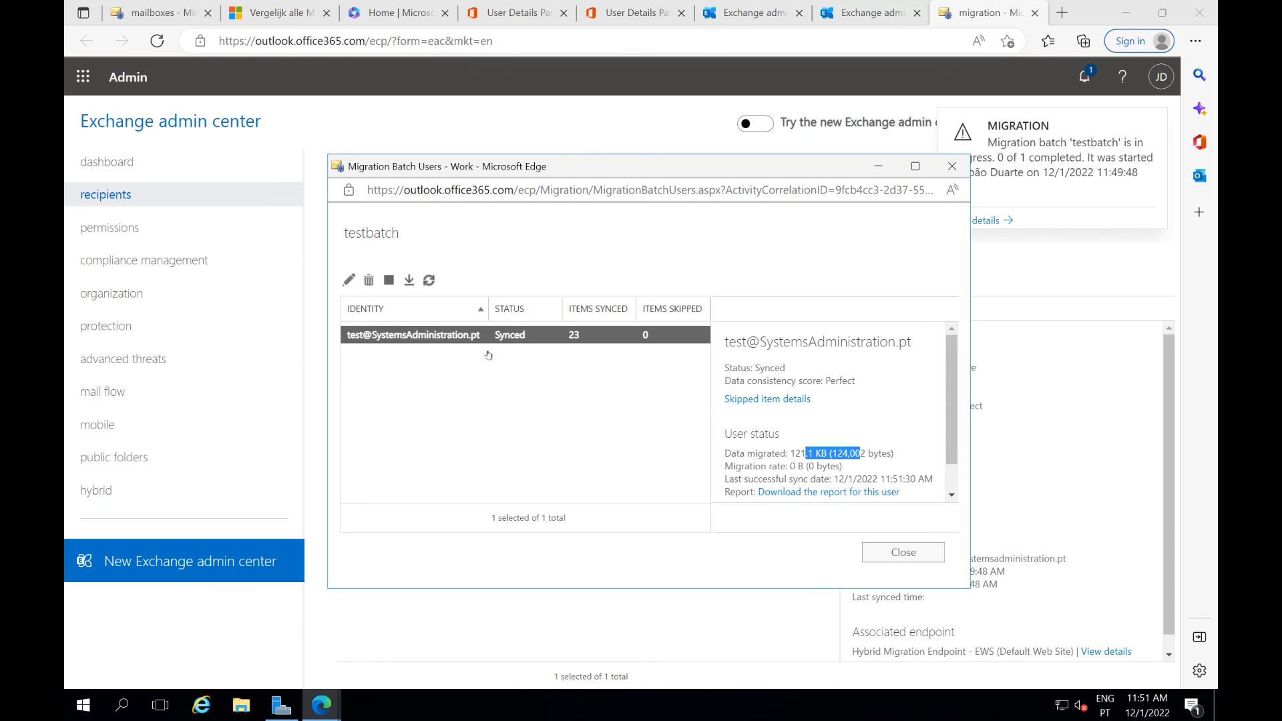
left_click(888, 551)
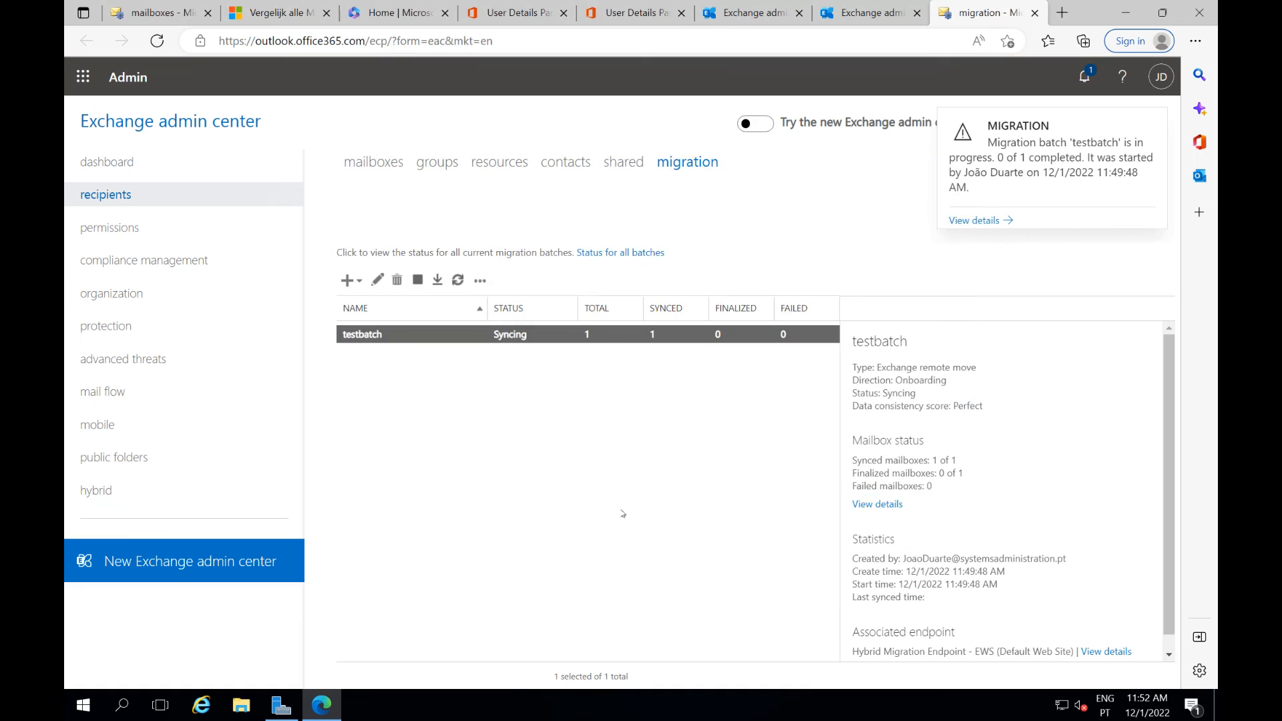
Refresh the batch list and confirm testbatch's mailbox now shows Completed
left_click(457, 281)
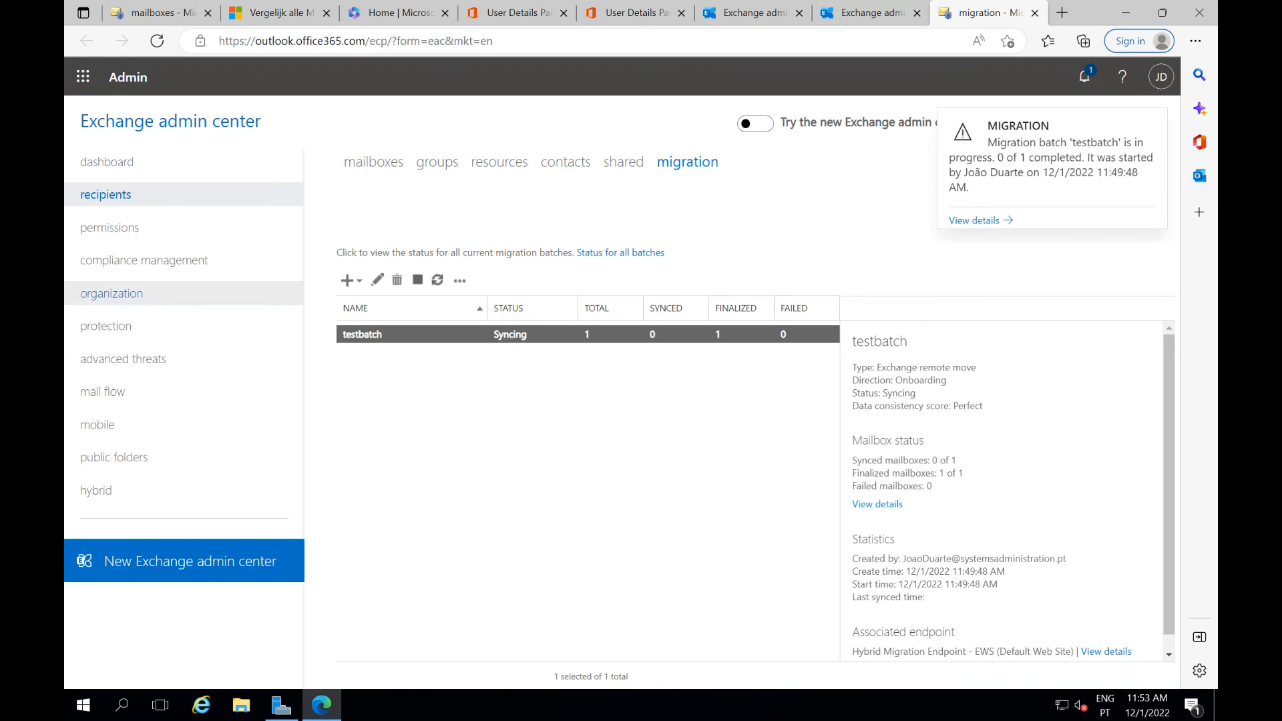
left_click(870, 505)
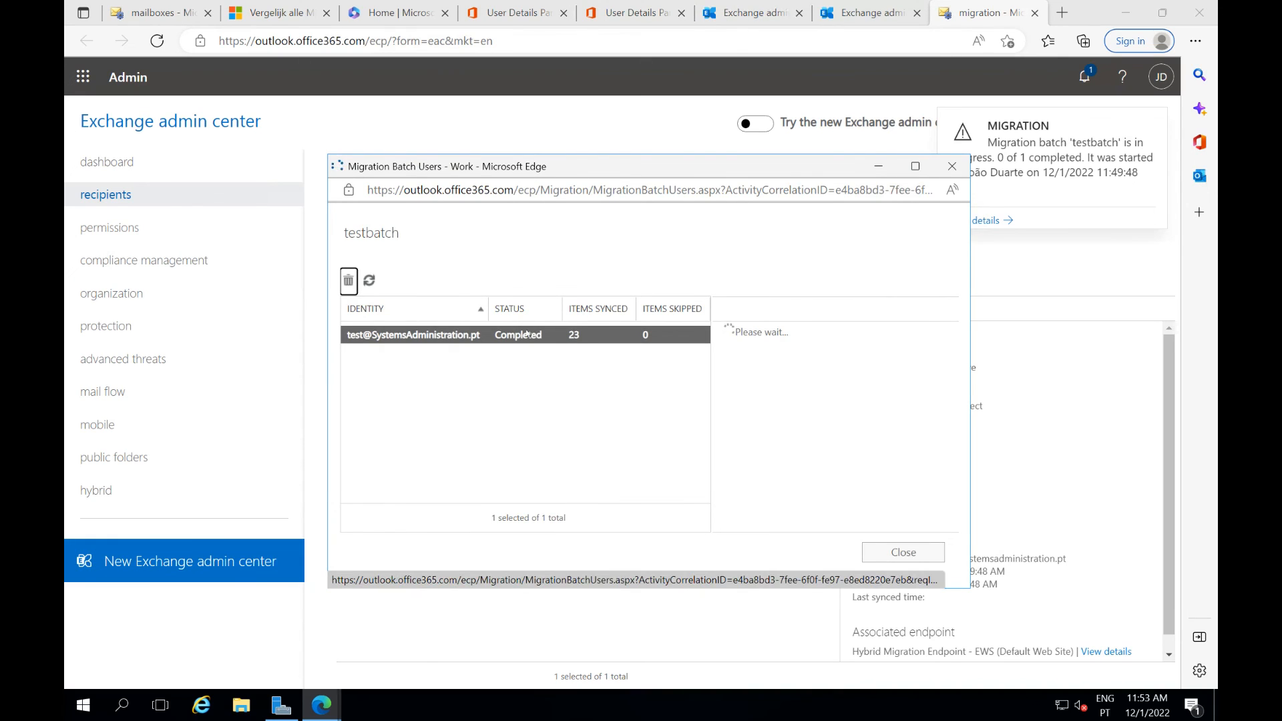
left_click(952, 166)
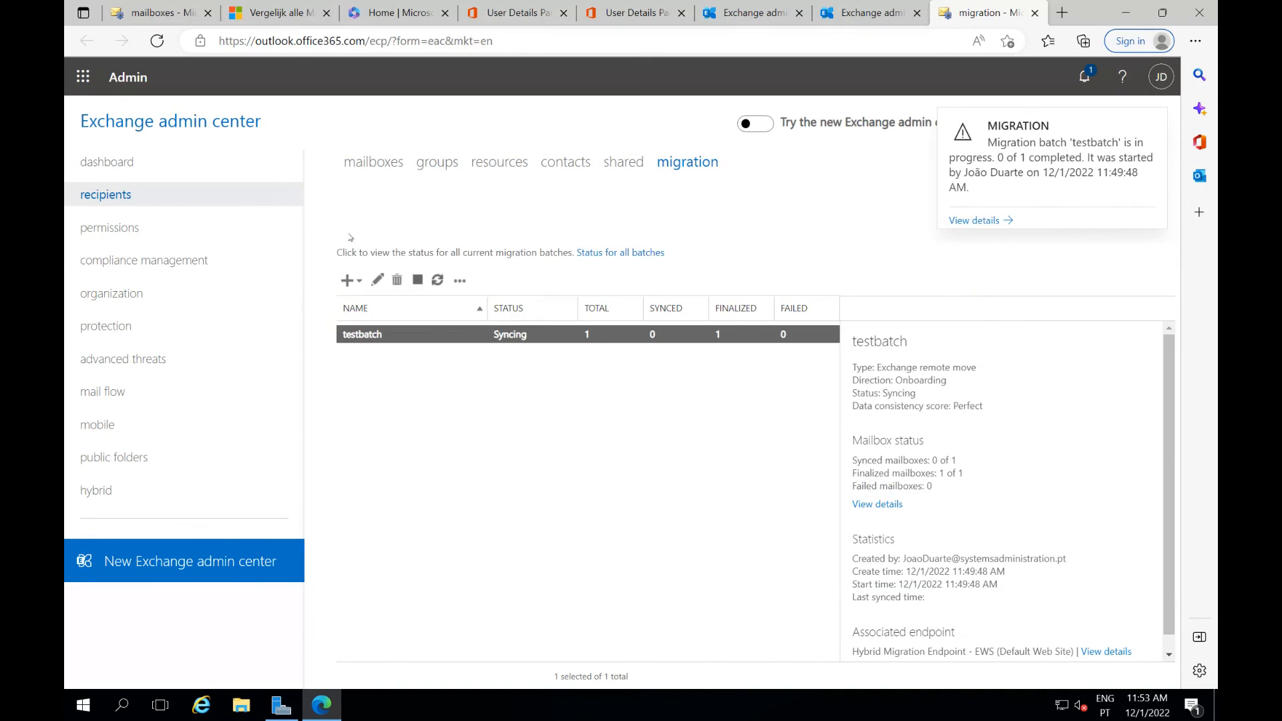
left_click(378, 162)
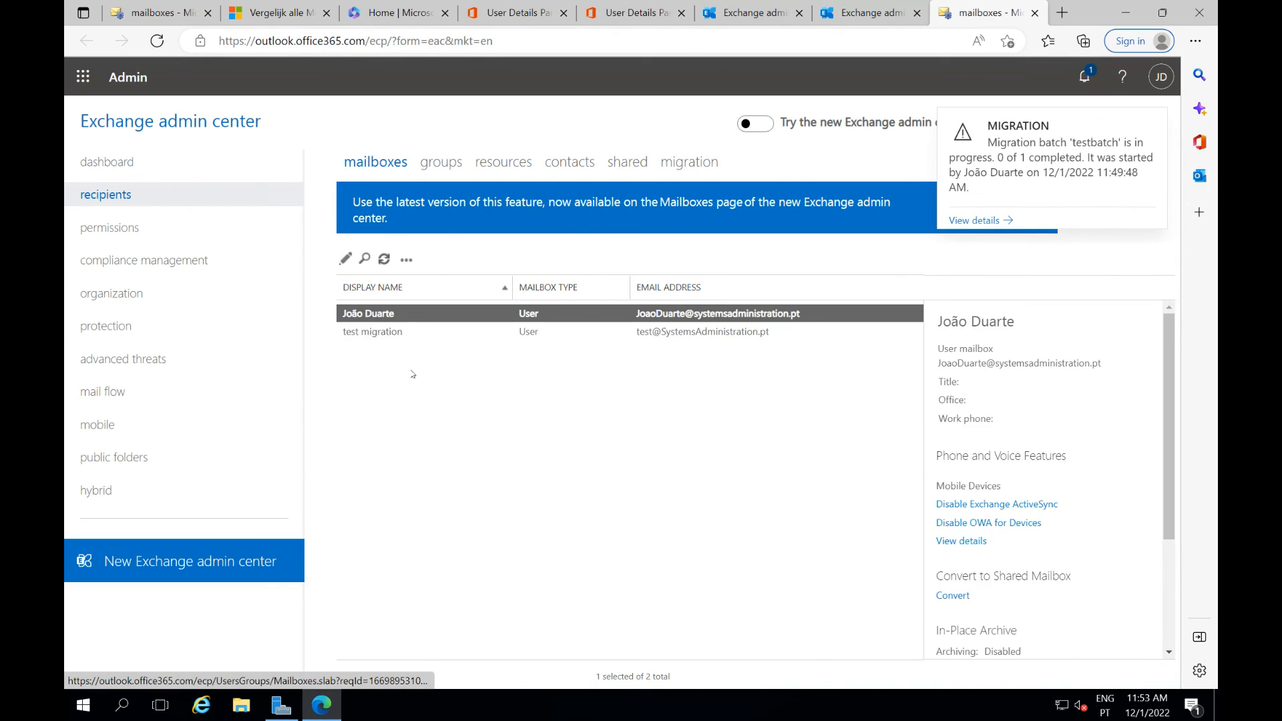
Refresh the on-premises mailbox list to see test migration listed as an Office 365 mailbox
left_click(410, 333)
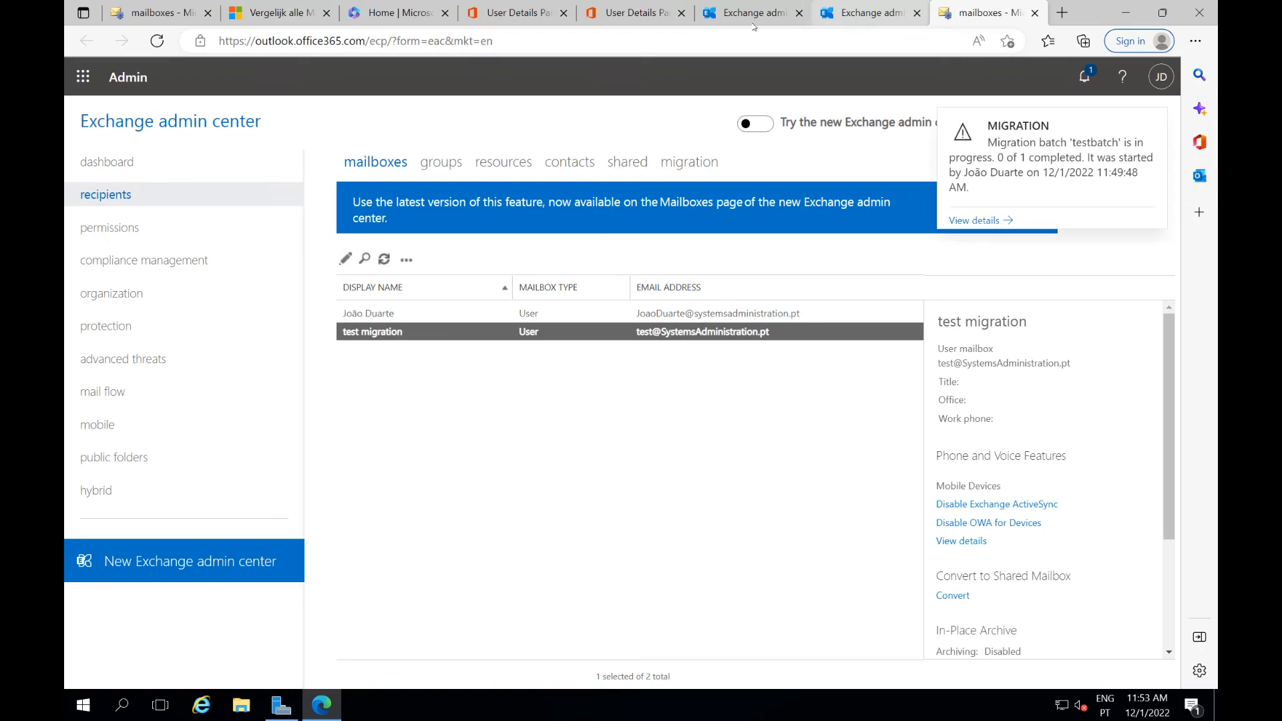
left_click(169, 12)
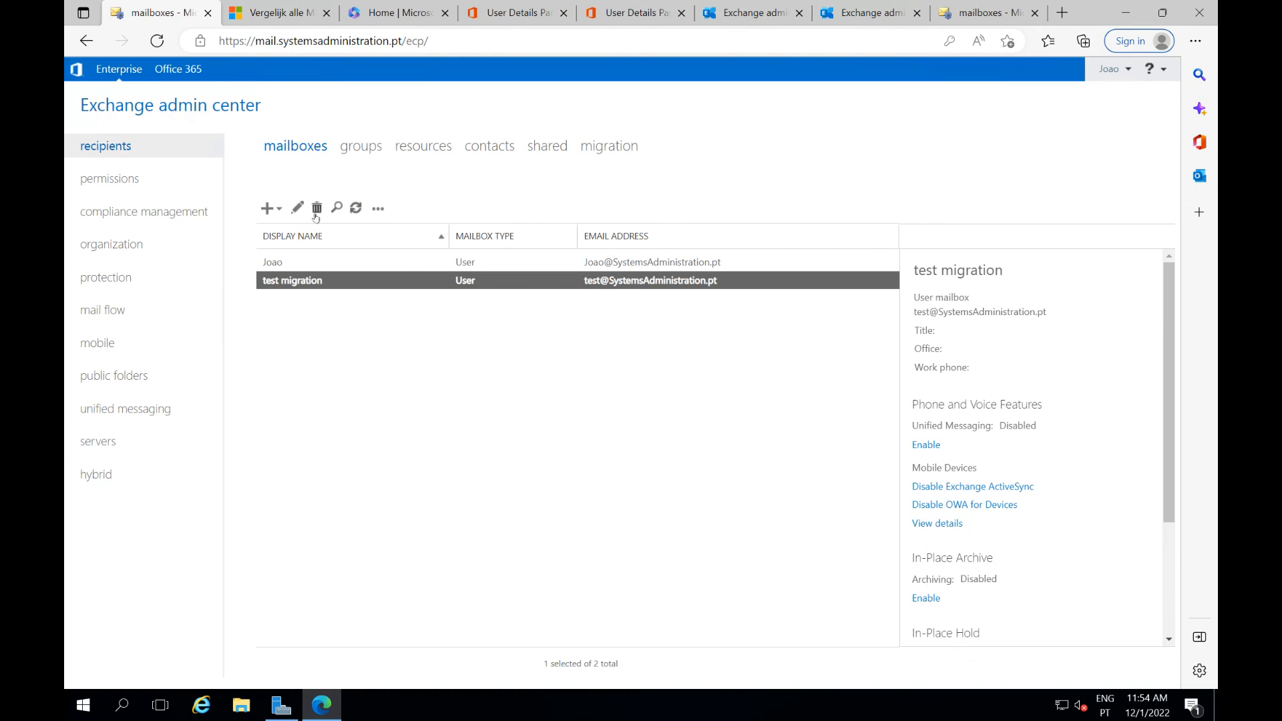
left_click(356, 208)
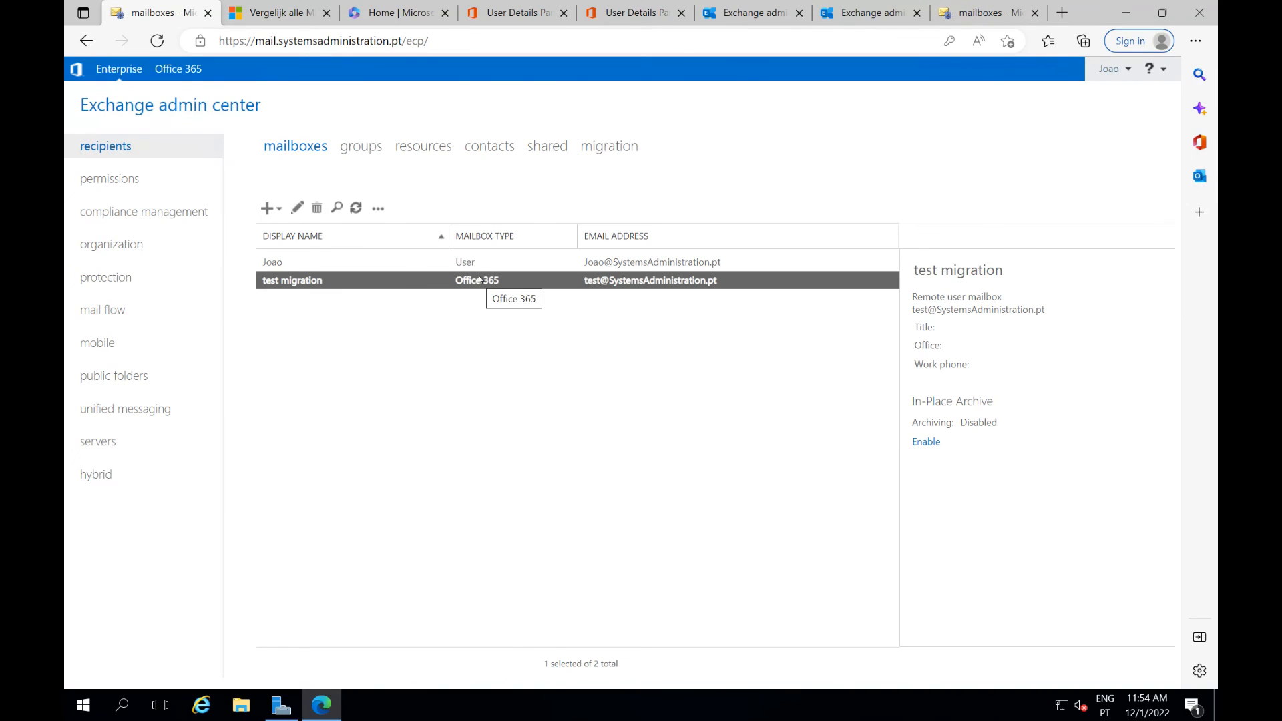
left_click(636, 401)
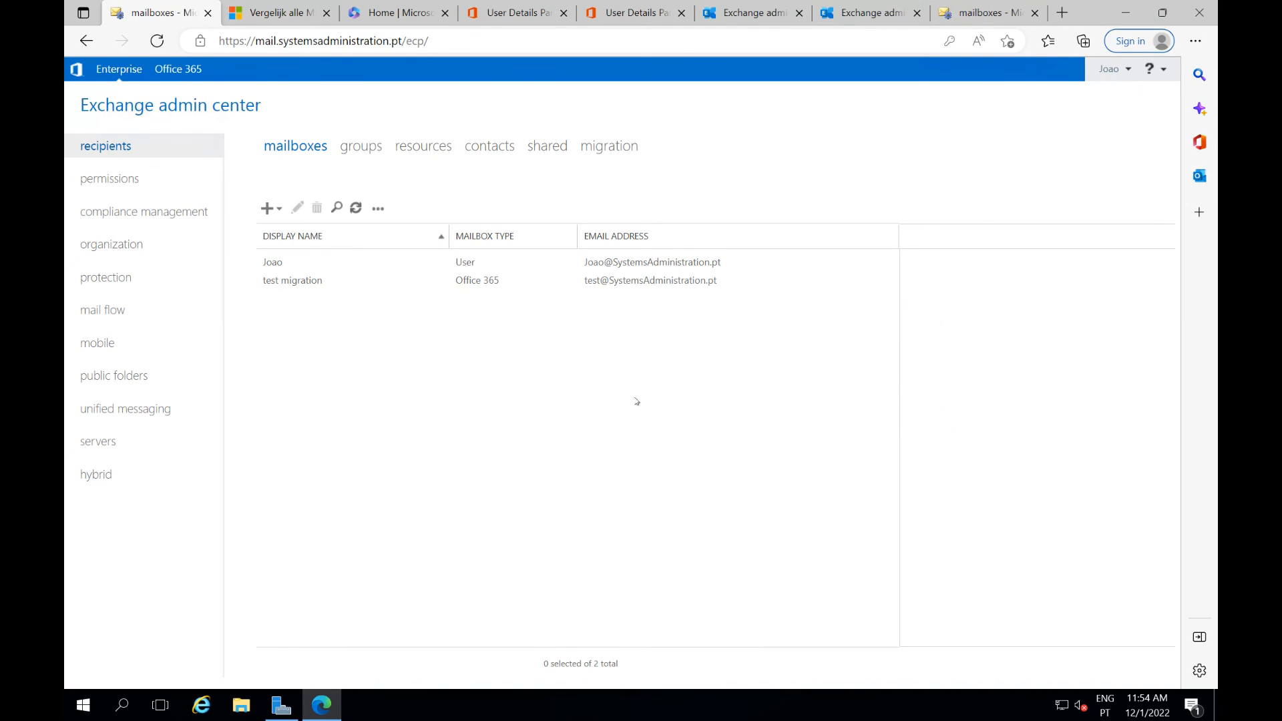